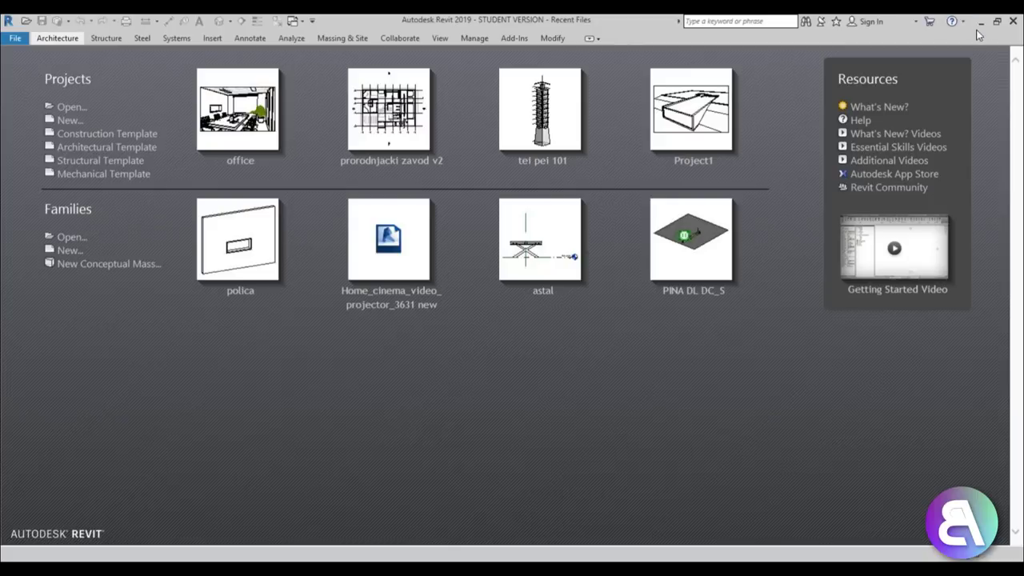
Look over the Revit family files stored on the desktop.
{"action": "left_click", "coordinate": [982, 26]}
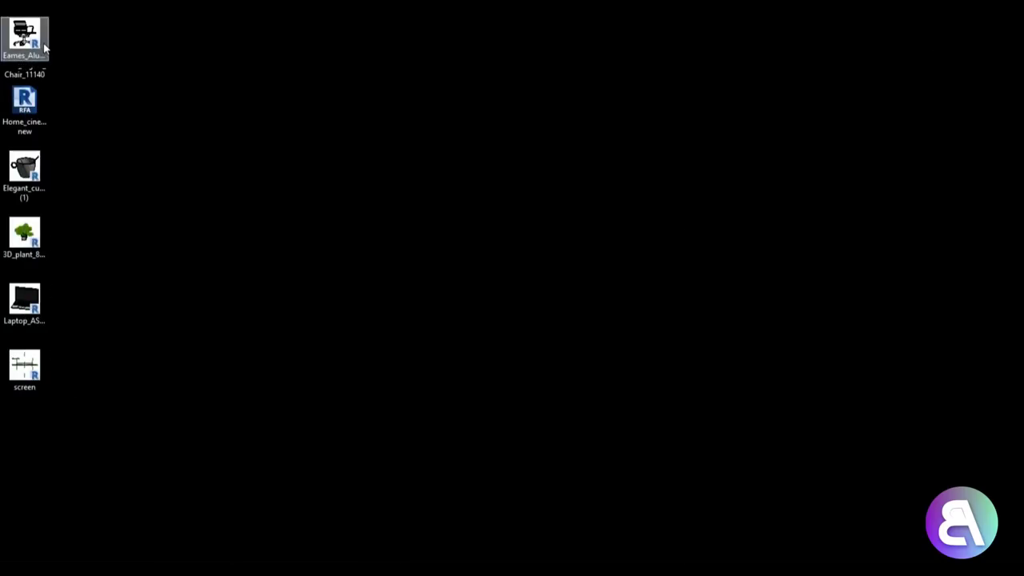
{"action": "left_click", "coordinate": [20, 382]}
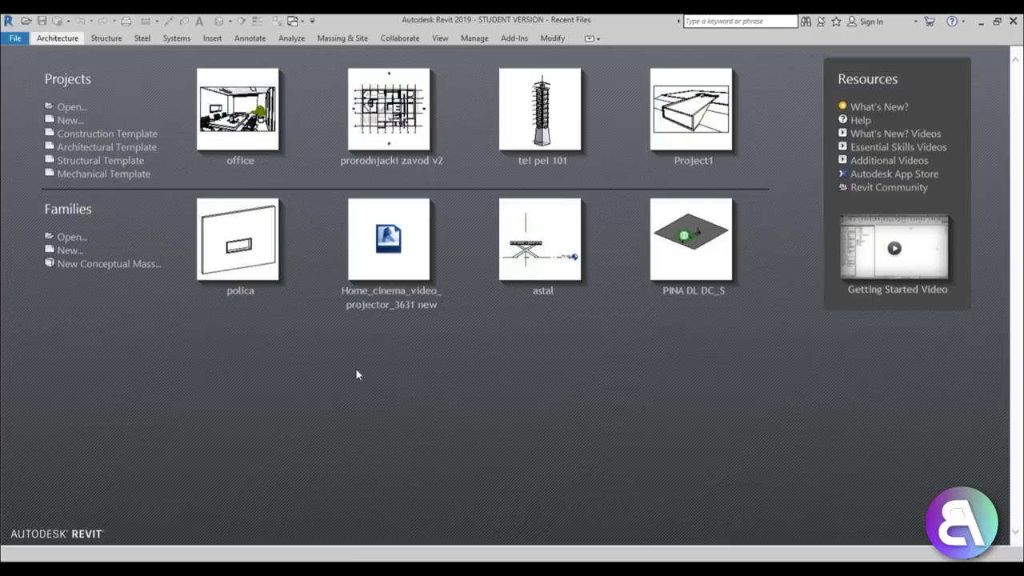
Start a project from the Architectural Template and set its length units to centimeters.
{"action": "left_click", "coordinate": [101, 148]}
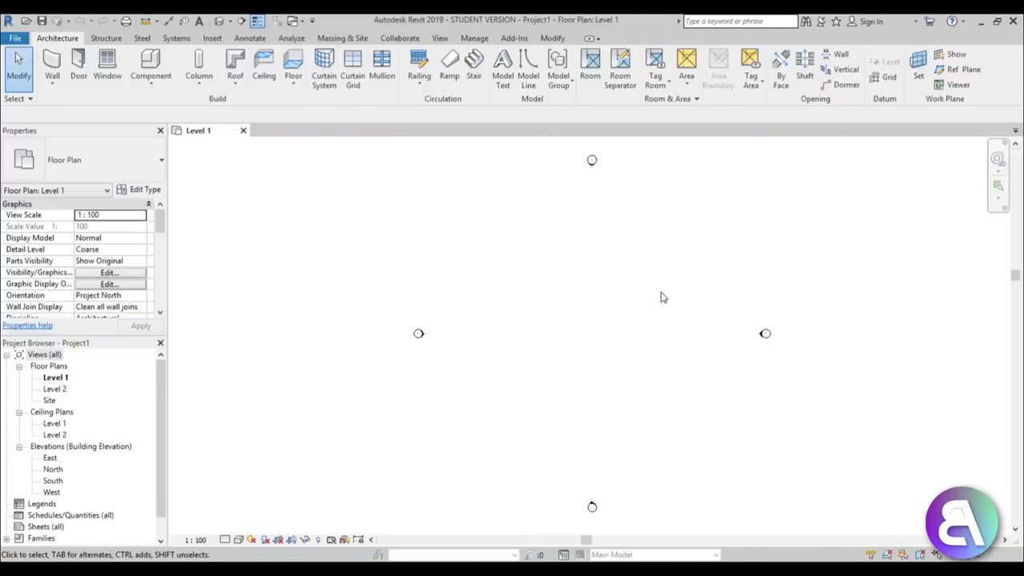
{"action": "key", "text": "u"}
{"action": "key", "text": "n"}
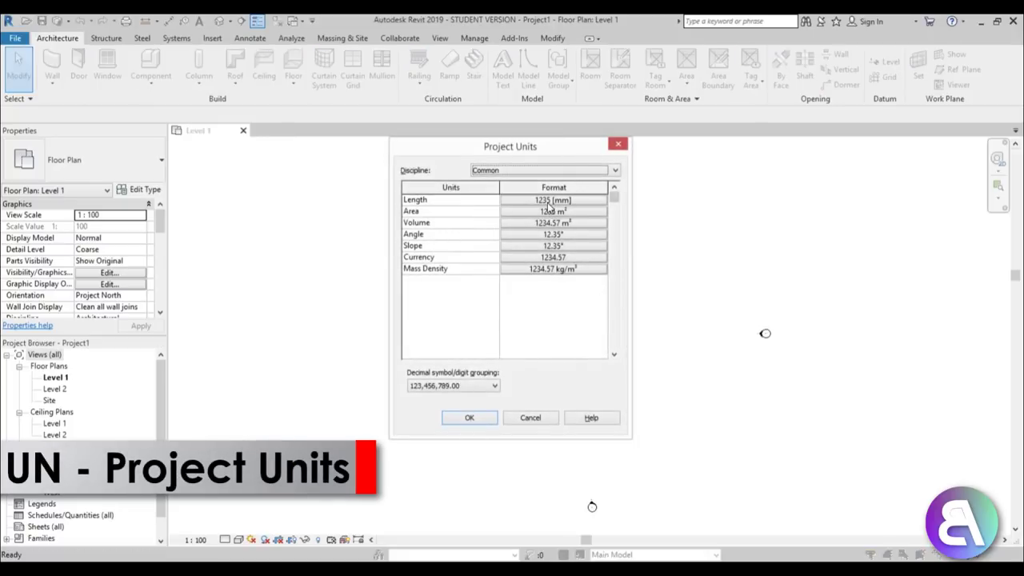
{"action": "left_click", "coordinate": [552, 200]}
{"action": "left_click", "coordinate": [551, 222]}
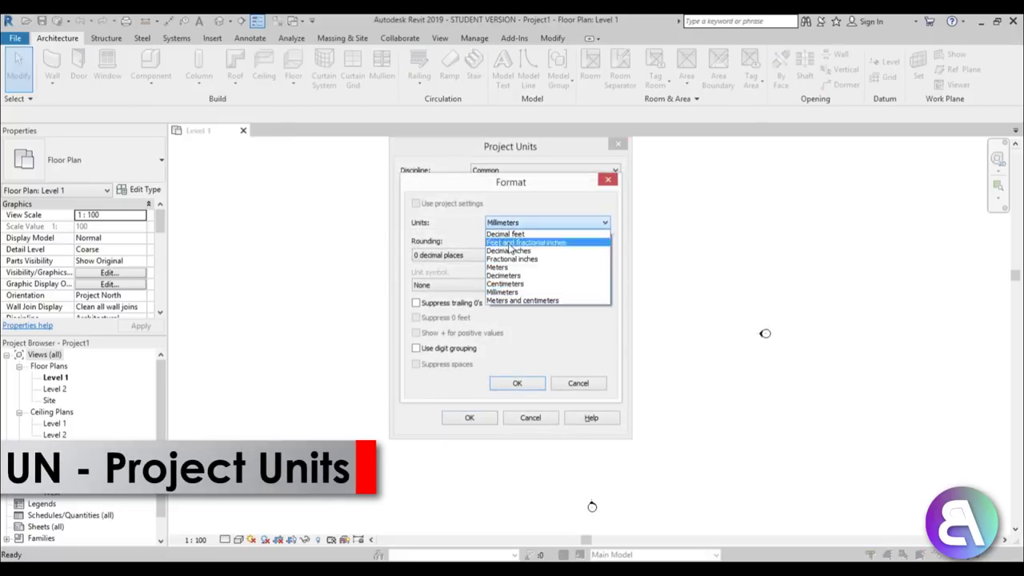
{"action": "left_click", "coordinate": [506, 285]}
{"action": "left_click", "coordinate": [516, 383]}
{"action": "left_click", "coordinate": [469, 418]}
{"action": "middle_click_drag", "start_coordinate": [551, 392], "coordinate": [488, 385]}
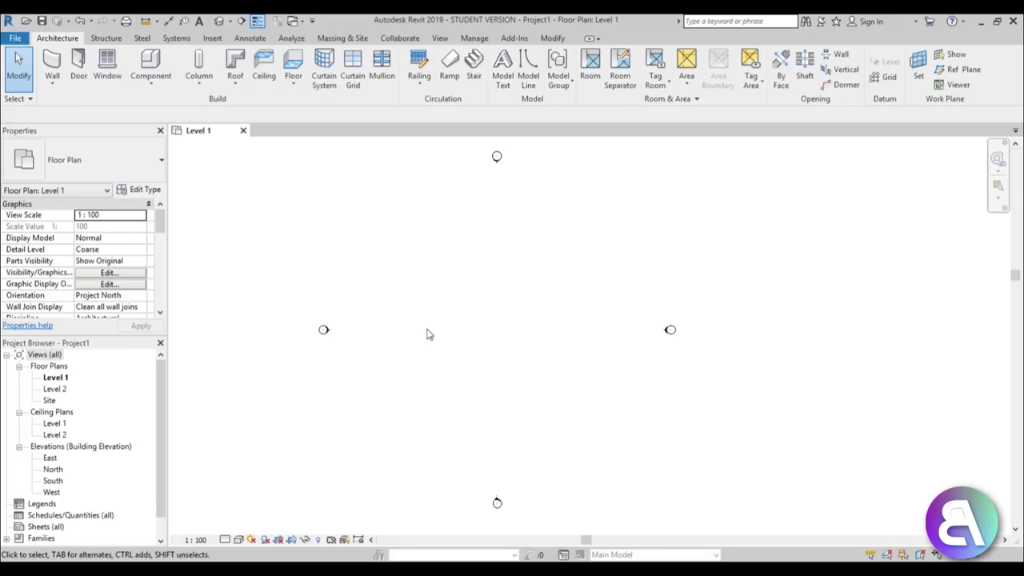
Create a new family from the Metric Furniture template in the English templates folder.
{"action": "left_click", "coordinate": [22, 40]}
{"action": "mouse_move", "coordinate": [44, 86]}
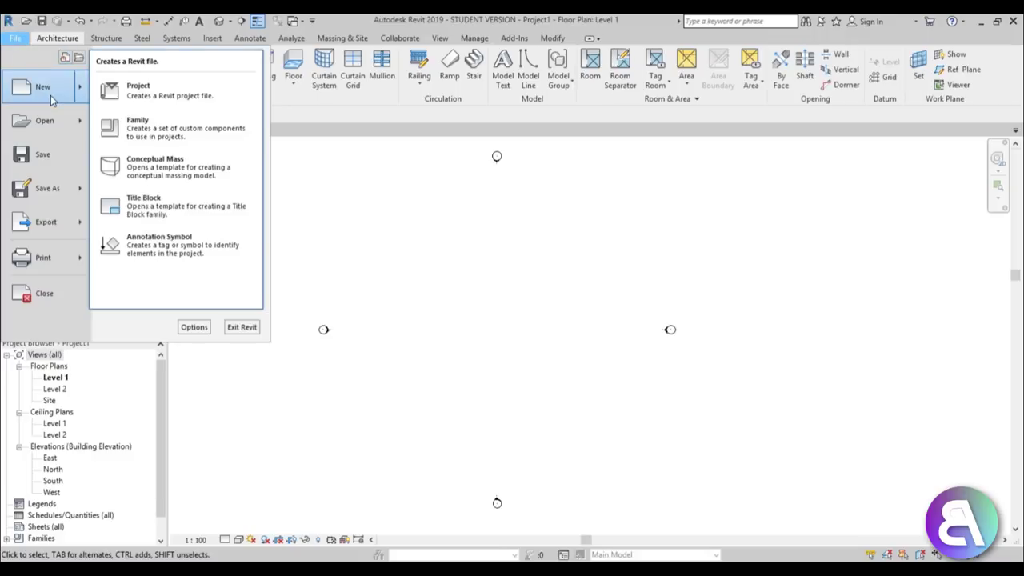
{"action": "left_click", "coordinate": [156, 128]}
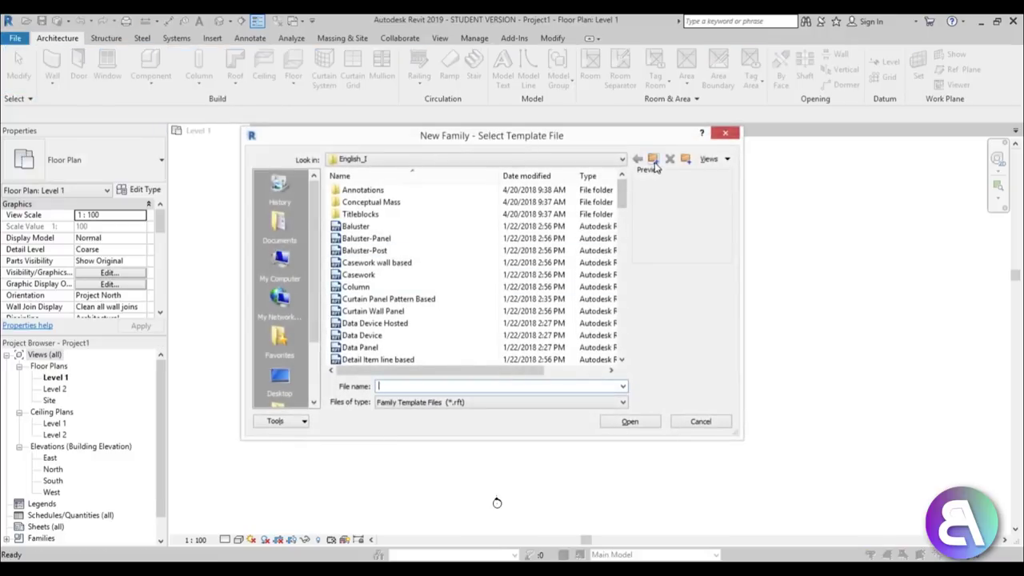
{"action": "left_click", "coordinate": [650, 159]}
{"action": "double_click", "coordinate": [354, 214]}
{"action": "left_click_drag", "start_coordinate": [622, 192], "coordinate": [628, 266]}
{"action": "scroll", "coordinate": [374, 280], "scroll_direction": "up", "scroll_amount": 1}
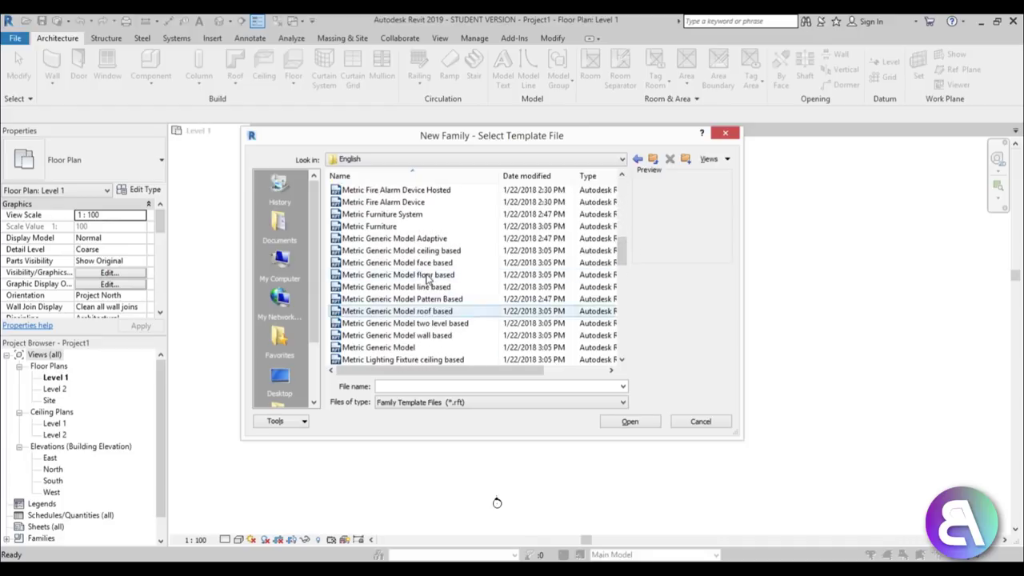
{"action": "double_click", "coordinate": [369, 227]}
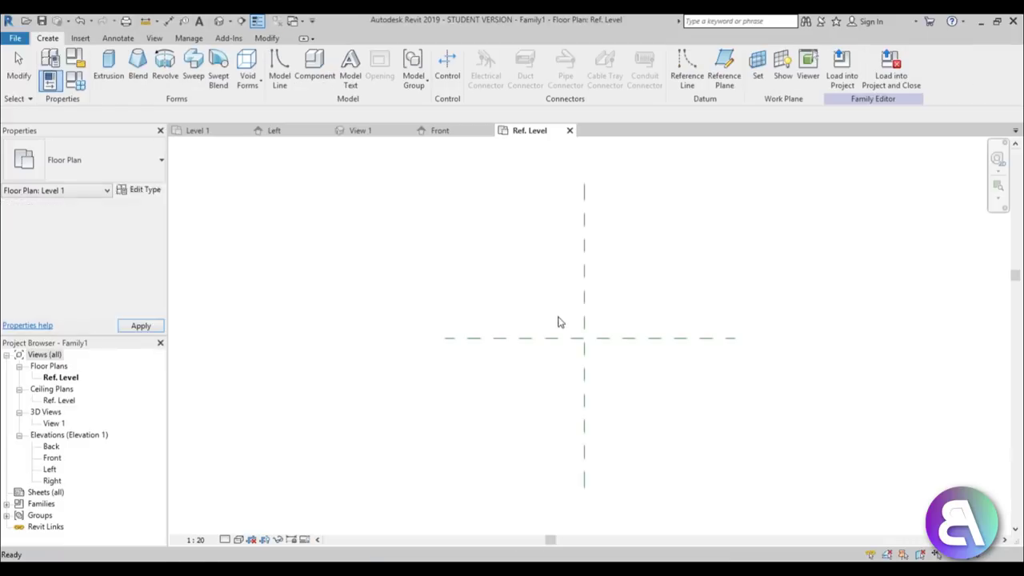
In the Front elevation, start an extrusion on the Center (Front/Back) reference plane.
{"action": "double_click", "coordinate": [52, 457]}
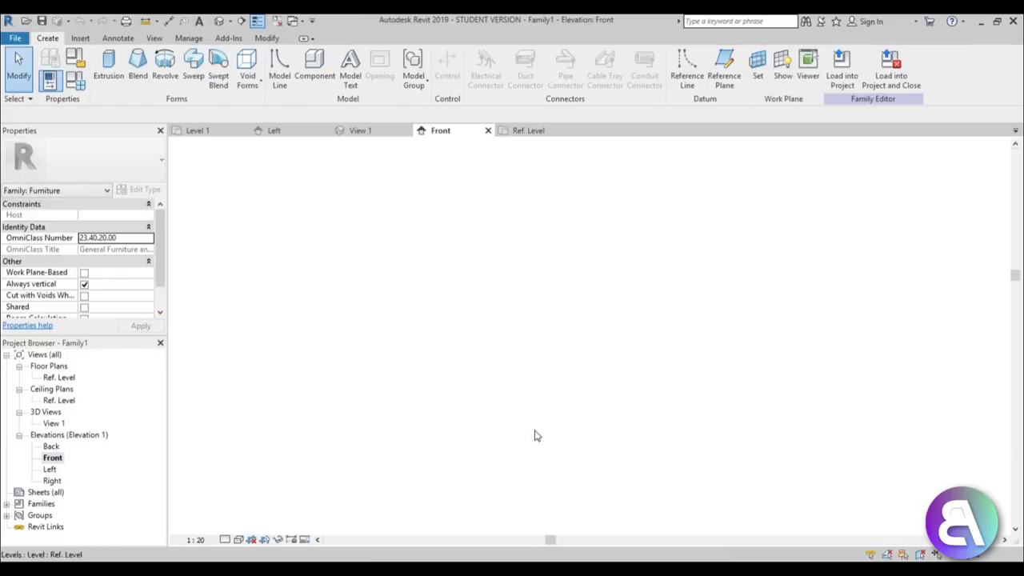
{"action": "scroll", "coordinate": [508, 401], "scroll_direction": "up", "scroll_amount": 3}
{"action": "middle_click_drag", "start_coordinate": [512, 403], "coordinate": [535, 406]}
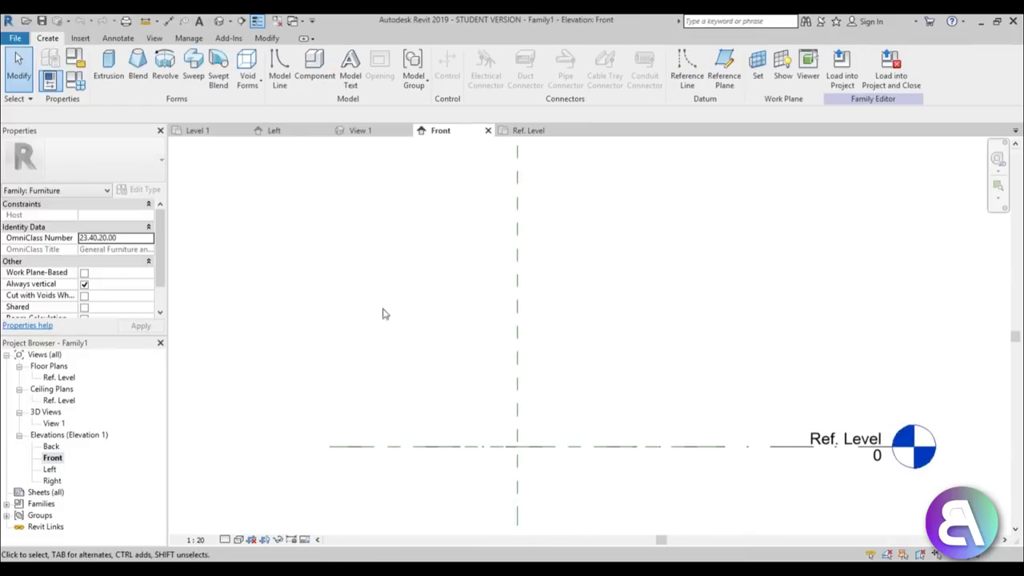
{"action": "left_click", "coordinate": [108, 66]}
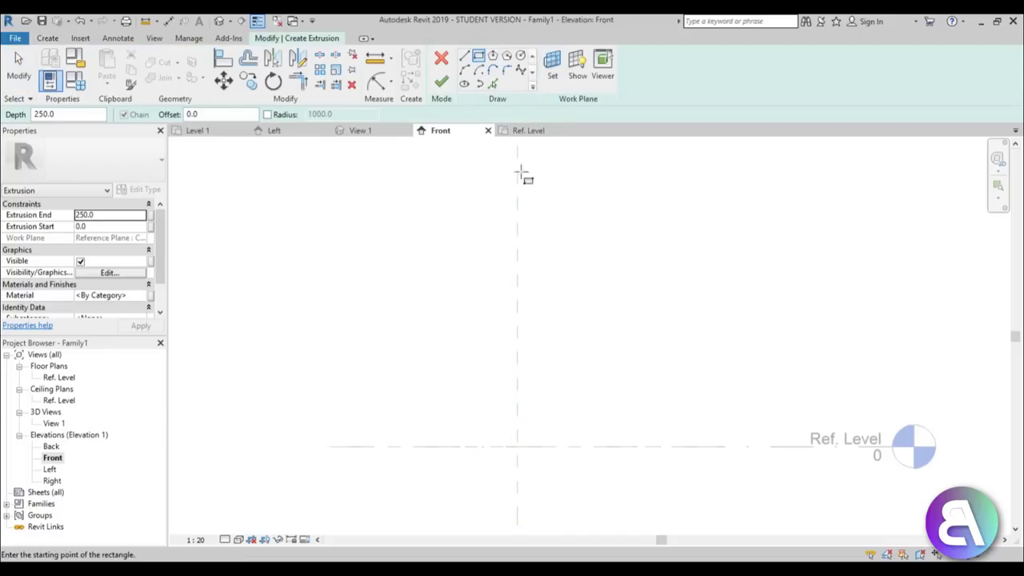
{"action": "left_click", "coordinate": [552, 64]}
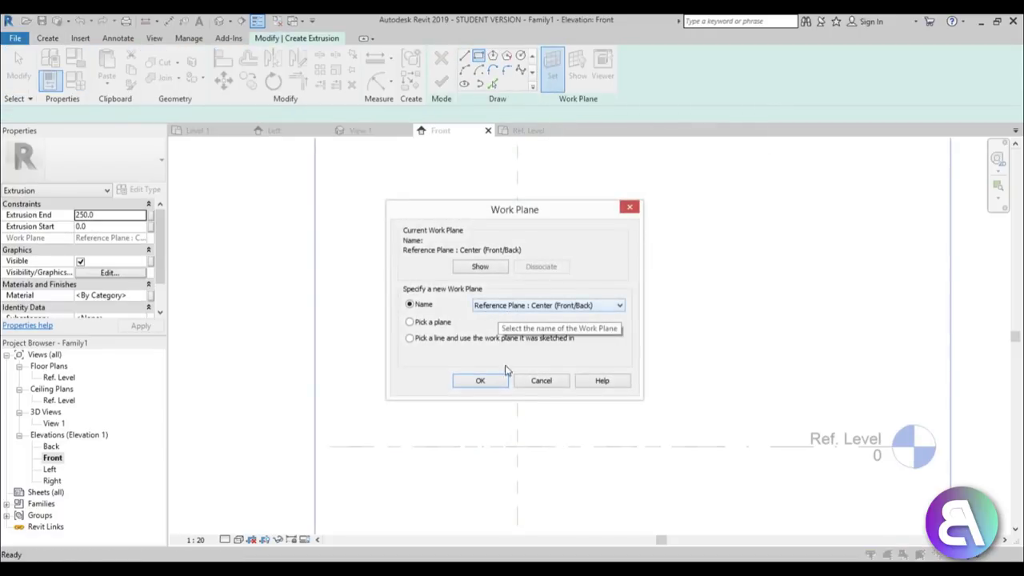
{"action": "left_click", "coordinate": [480, 381]}
Sketch a horizontal rectangle about 1400 by 140 mm across the center line, above the reference level.
{"action": "left_click", "coordinate": [478, 58]}
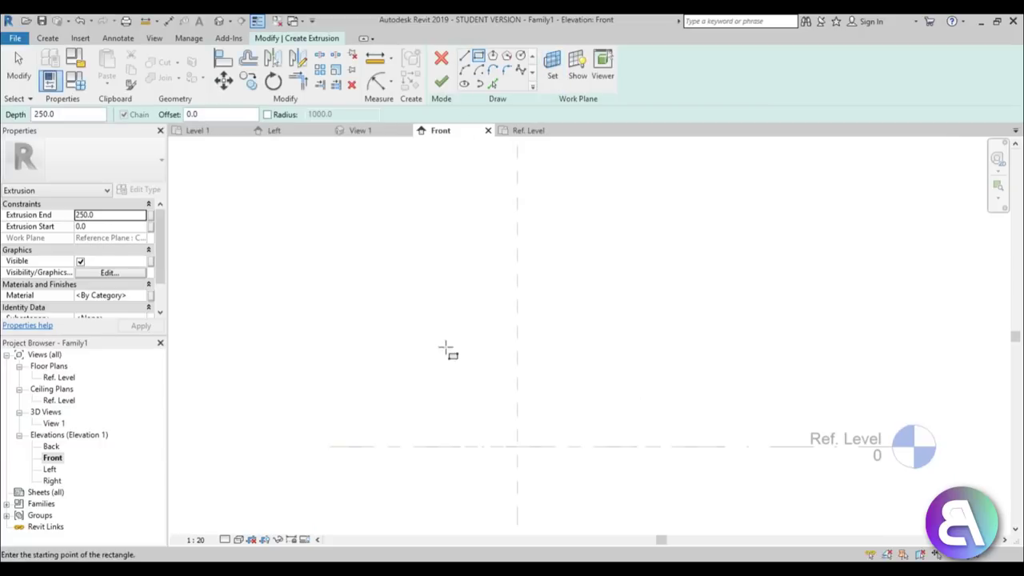
{"action": "left_click", "coordinate": [393, 340]}
{"action": "left_click", "coordinate": [644, 364]}
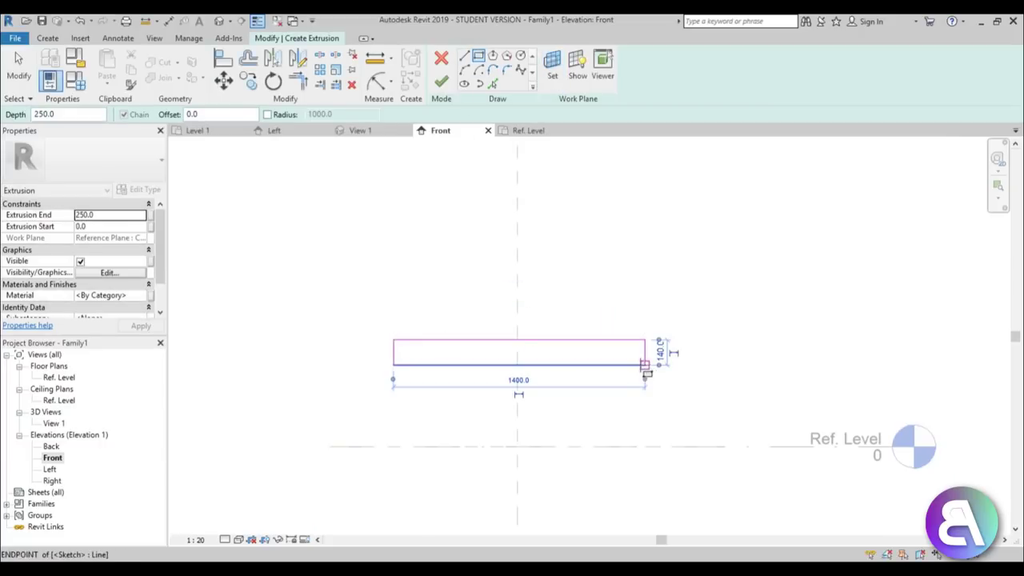
{"action": "key", "text": "Escape"}
Set the rectangle's upper edge to 700 mm above the reference level.
{"action": "left_click", "coordinate": [496, 339]}
{"action": "left_click_drag", "start_coordinate": [659, 364], "coordinate": [647, 448]}
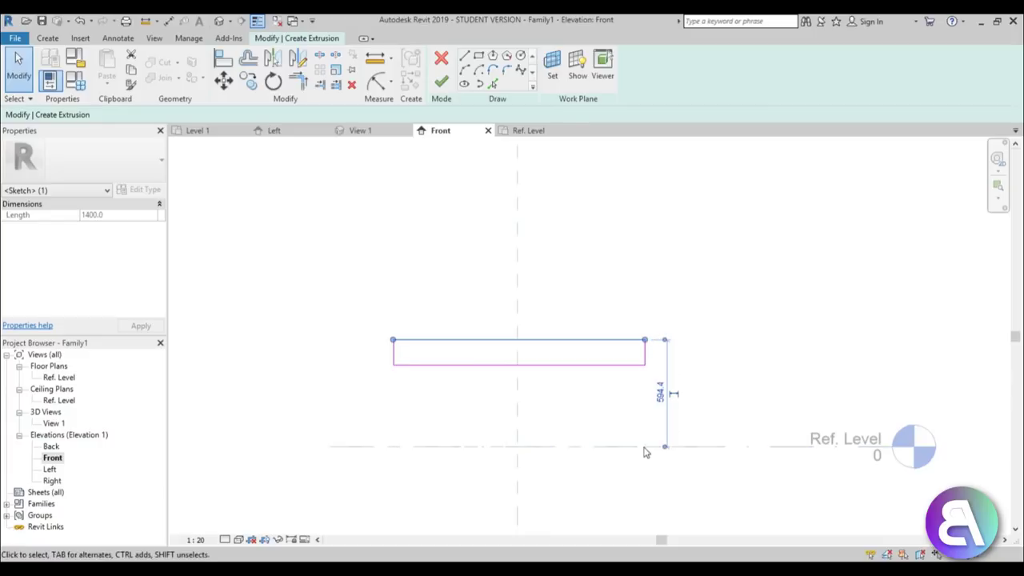
{"action": "left_click", "coordinate": [661, 392]}
{"action": "type", "text": "70"}
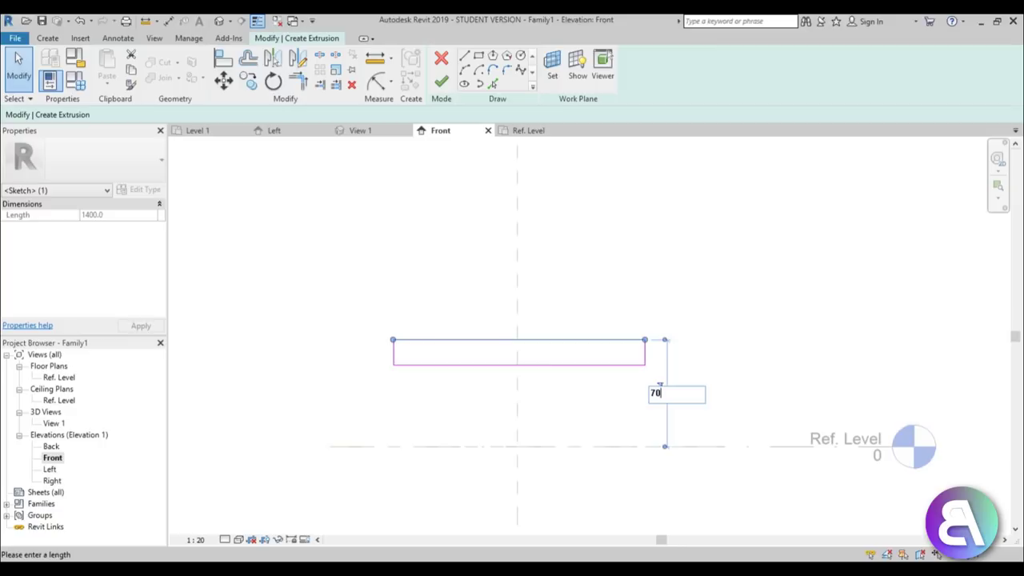
{"action": "left_click_drag", "start_coordinate": [703, 395], "coordinate": [626, 395]}
{"action": "type", "text": "0"}
{"action": "key", "text": "Return"}
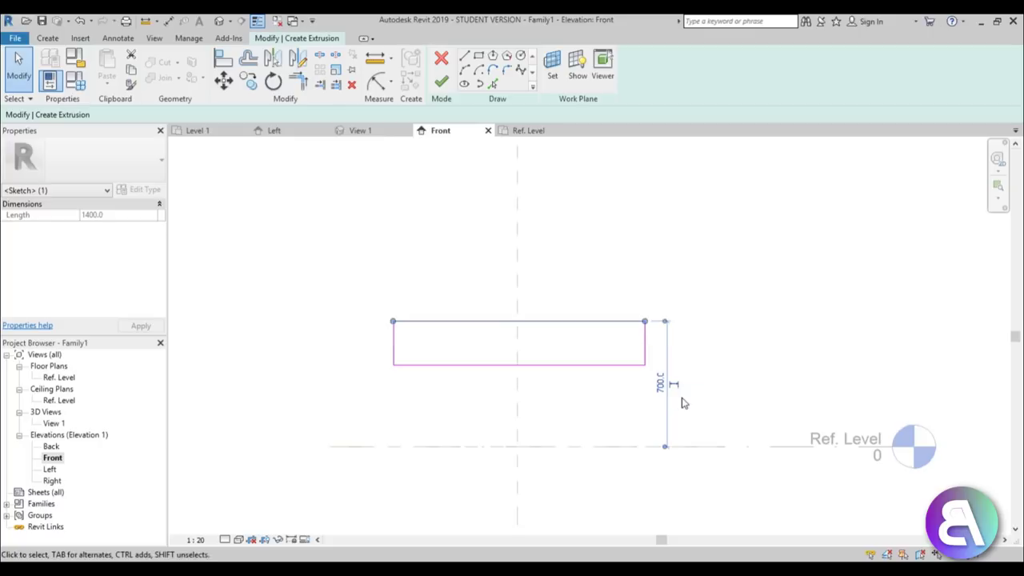
{"action": "left_click", "coordinate": [611, 396]}
Set the rectangle's height to 30 mm by moving its lower edge.
{"action": "left_click", "coordinate": [469, 366]}
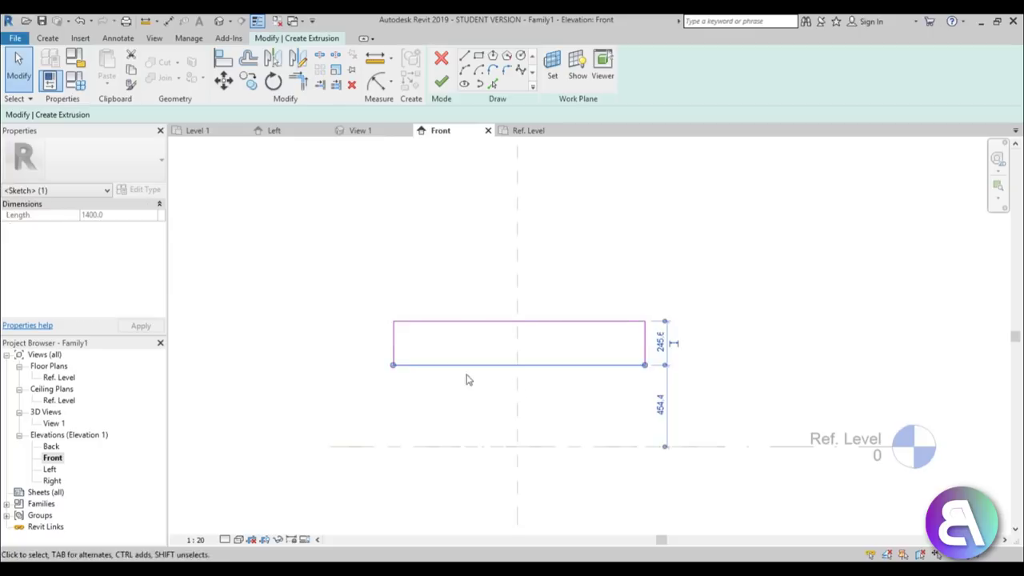
{"action": "left_click", "coordinate": [661, 343]}
{"action": "type", "text": "20"}
{"action": "key", "text": "Return"}
{"action": "left_click", "coordinate": [769, 301]}
Set the rectangle's left edge to 700 mm from the vertical center plane.
{"action": "scroll", "coordinate": [357, 371], "scroll_direction": "up", "scroll_amount": 1}
{"action": "scroll", "coordinate": [378, 342], "scroll_direction": "up", "scroll_amount": 3}
{"action": "left_click", "coordinate": [437, 267]}
{"action": "scroll", "coordinate": [425, 354], "scroll_direction": "down", "scroll_amount": 3}
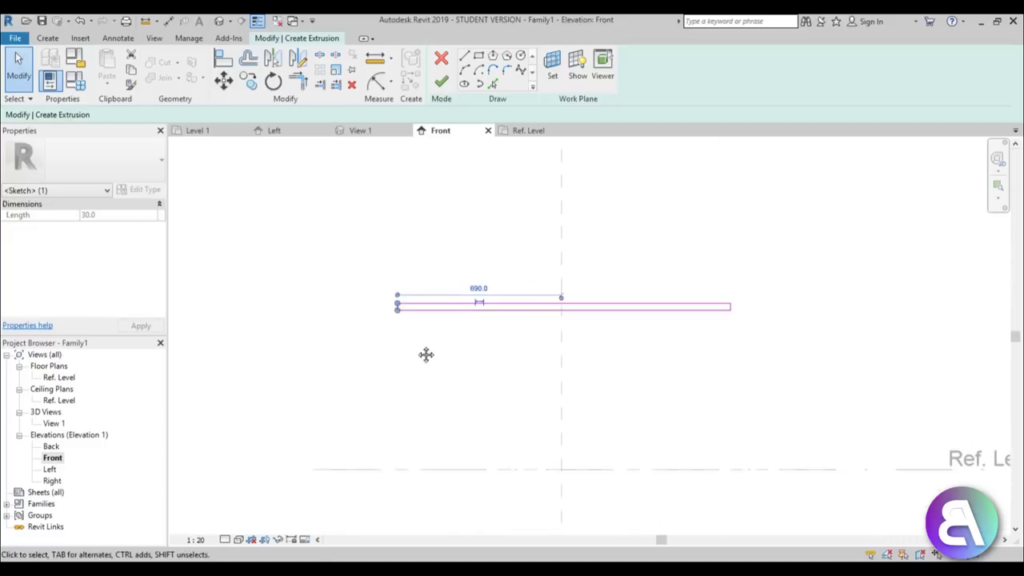
{"action": "left_click", "coordinate": [477, 274]}
{"action": "type", "text": "700"}
{"action": "key", "text": "Return"}
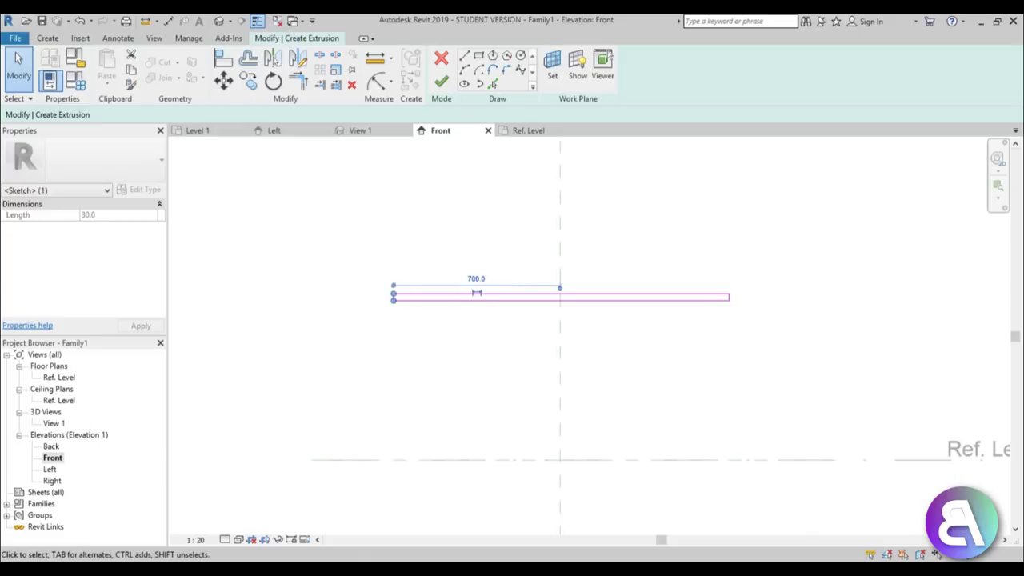
{"action": "left_click", "coordinate": [771, 303]}
Set the rectangle's right edge to 700 mm from the vertical center plane.
{"action": "scroll", "coordinate": [701, 293], "scroll_direction": "up", "scroll_amount": 3}
{"action": "left_click", "coordinate": [702, 293]}
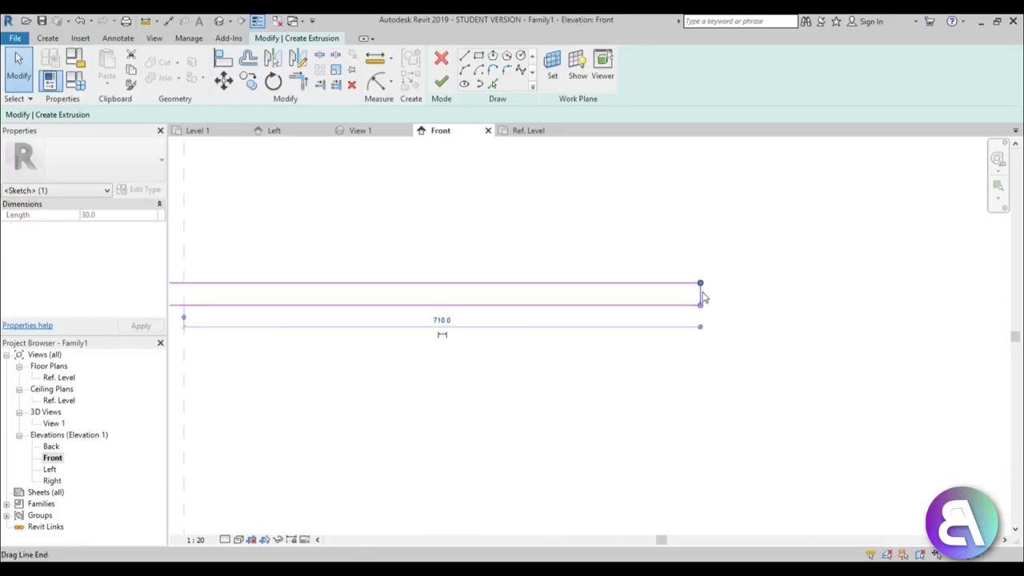
{"action": "left_click", "coordinate": [444, 321]}
{"action": "type", "text": "700"}
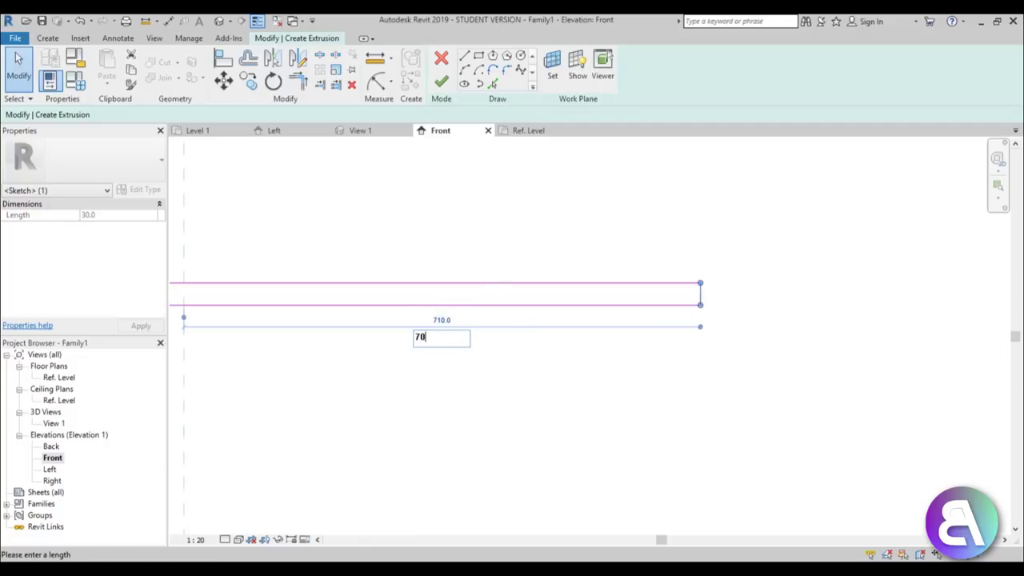
{"action": "key", "text": "Return"}
{"action": "scroll", "coordinate": [549, 269], "scroll_direction": "down", "scroll_amount": 4}
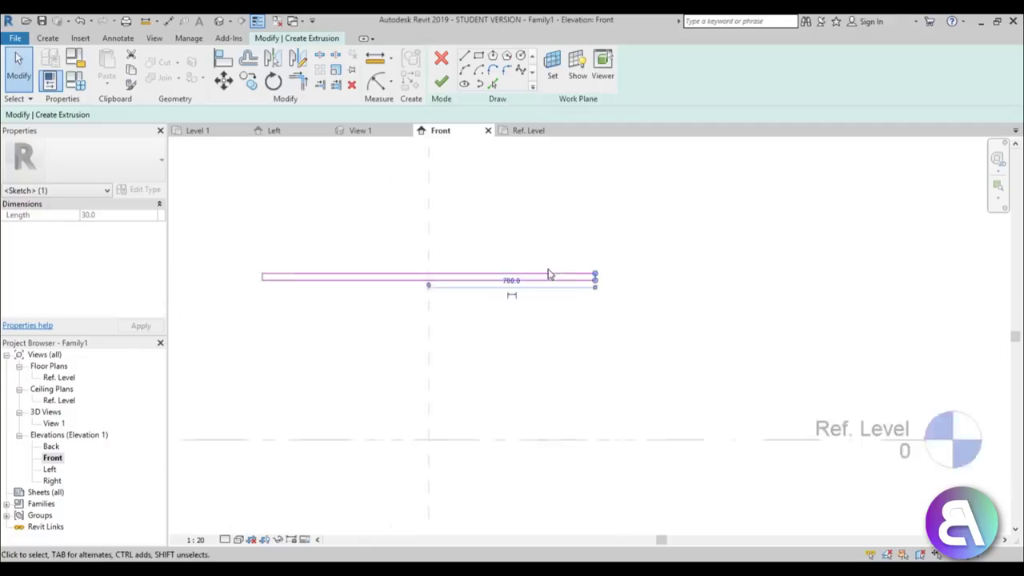
{"action": "left_click", "coordinate": [562, 299]}
Copy the whole thin rectangle straight down, leaving a narrow gap between the two profiles.
{"action": "scroll", "coordinate": [343, 279], "scroll_direction": "up", "scroll_amount": 2}
{"action": "mouse_move", "coordinate": [264, 247]}
{"action": "left_mouse_down"}
{"action": "mouse_move", "coordinate": [416, 293]}
{"action": "mouse_move", "coordinate": [749, 321]}
{"action": "left_mouse_up"}
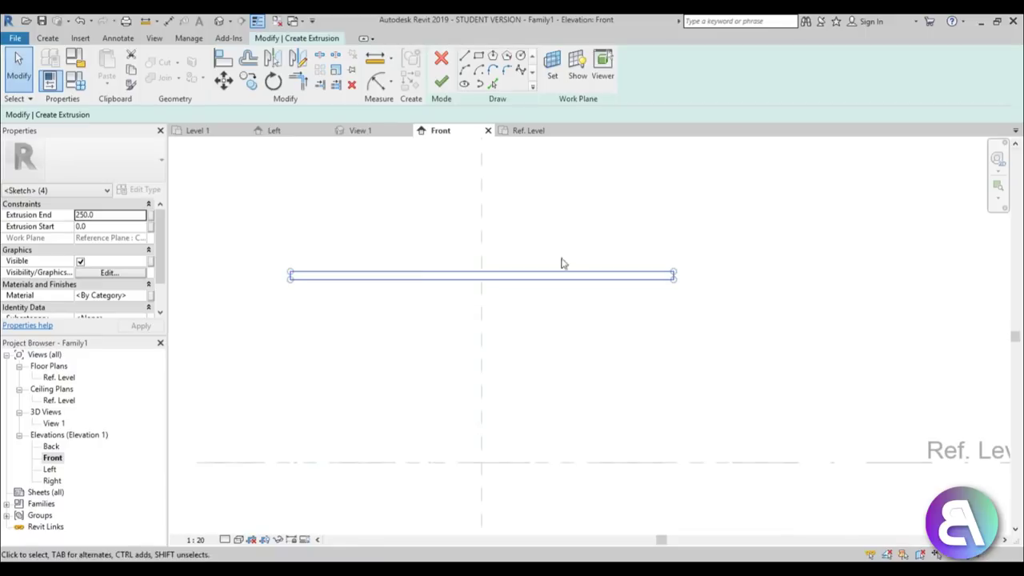
{"action": "key", "text": "c"}
{"action": "key", "text": "o"}
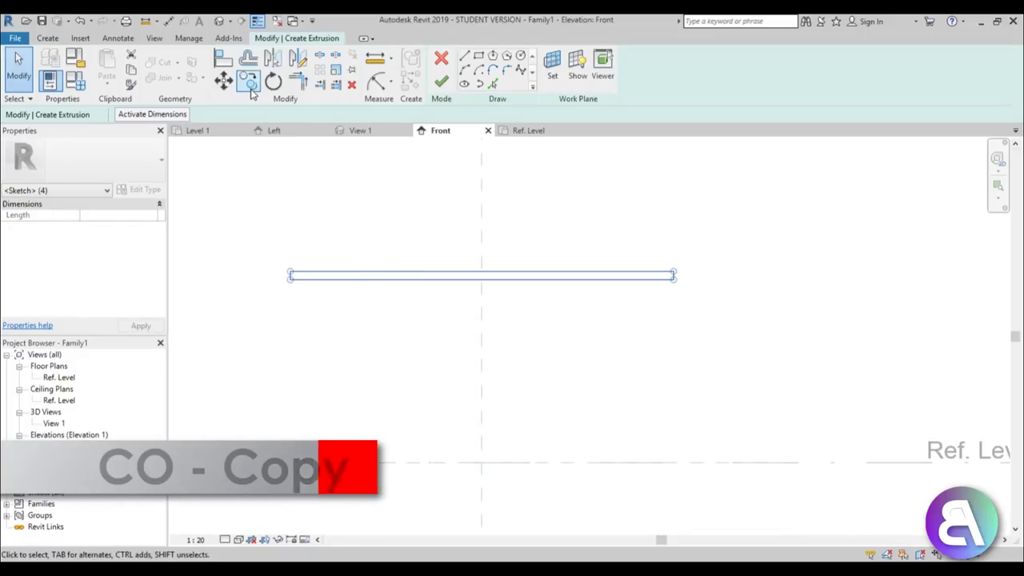
{"action": "scroll", "coordinate": [289, 279], "scroll_direction": "up", "scroll_amount": 2}
{"action": "left_click", "coordinate": [287, 273]}
{"action": "left_click", "coordinate": [287, 313]}
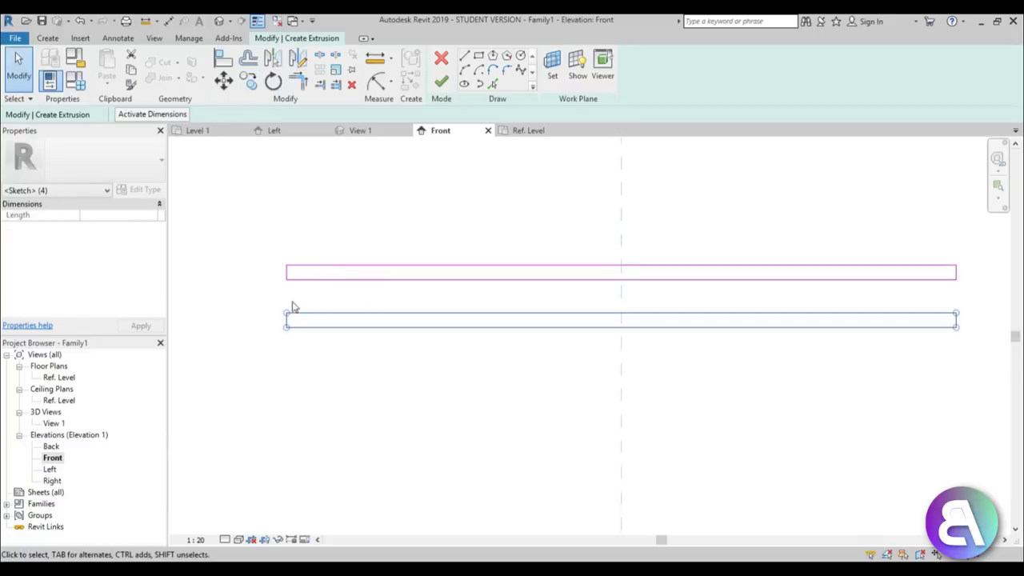
{"action": "scroll", "coordinate": [320, 305], "scroll_direction": "down", "scroll_amount": 3}
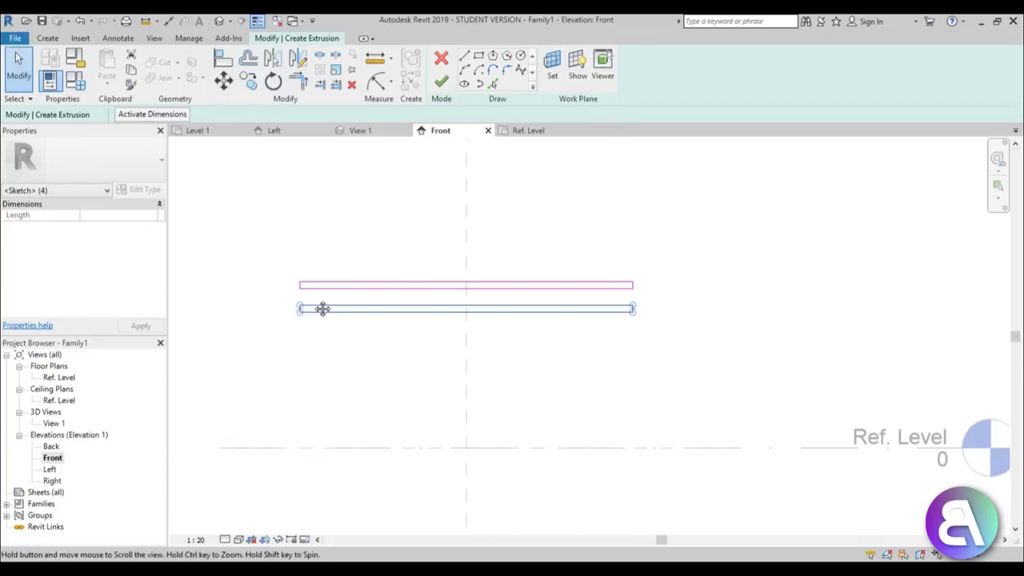
{"action": "scroll", "coordinate": [379, 301], "scroll_direction": "up", "scroll_amount": 1}
{"action": "left_click", "coordinate": [332, 259]}
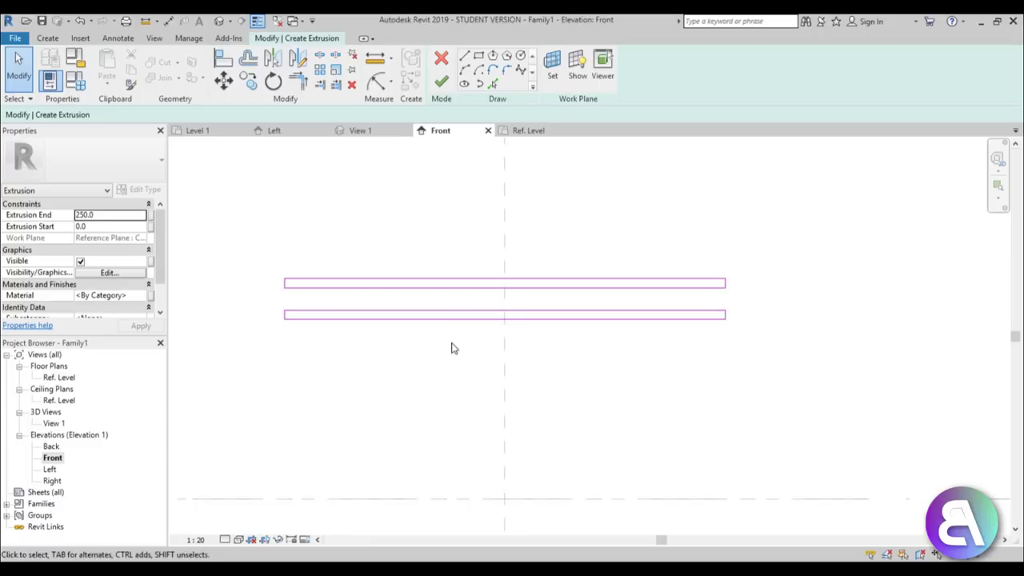
Extrude both rectangles with the extrusion end at 1400 mm and the start at -1400 mm, and finish the sketch.
{"action": "scroll", "coordinate": [451, 343], "scroll_direction": "down", "scroll_amount": 1}
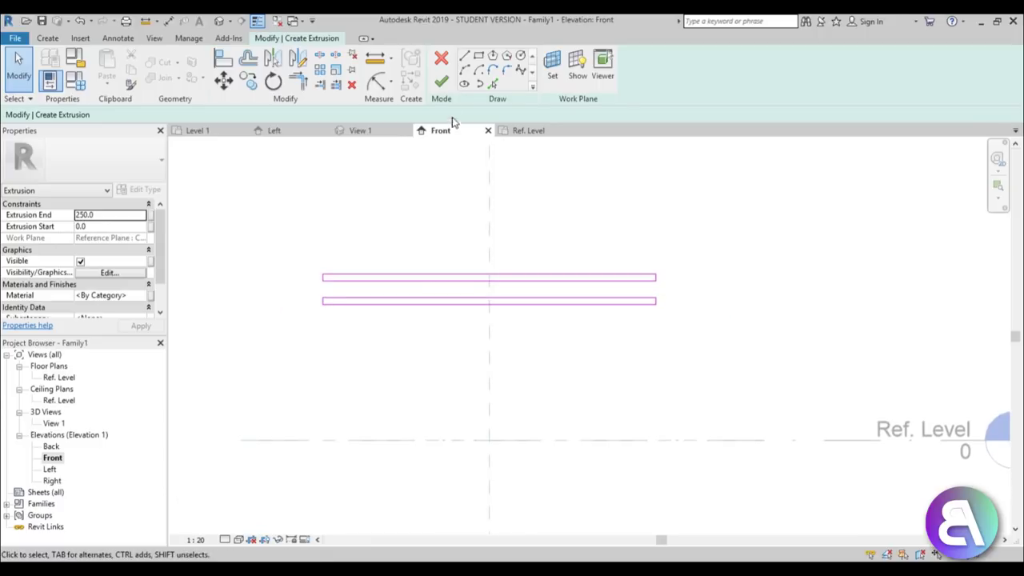
{"action": "left_click", "coordinate": [106, 214]}
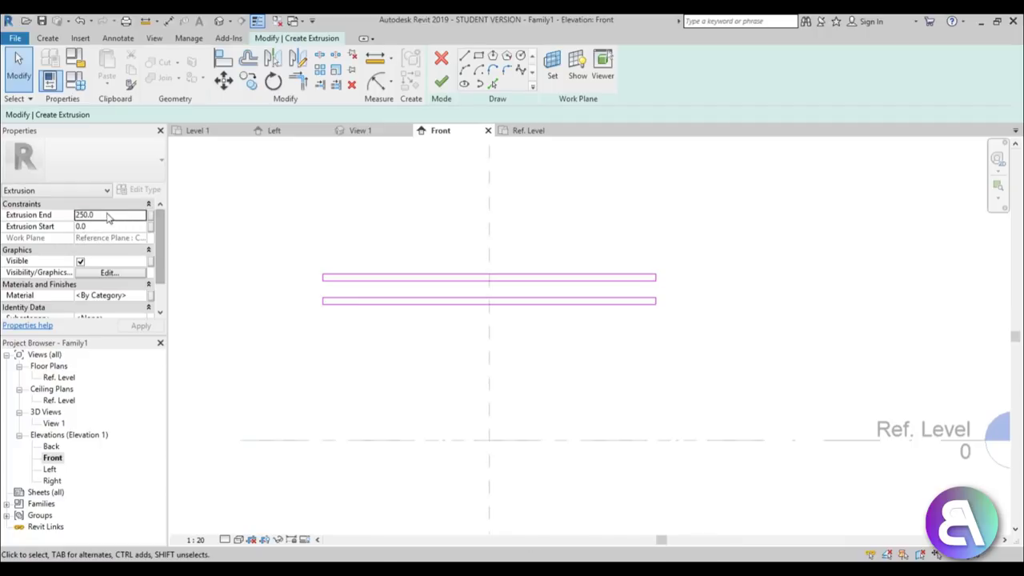
{"action": "type", "text": "170"}
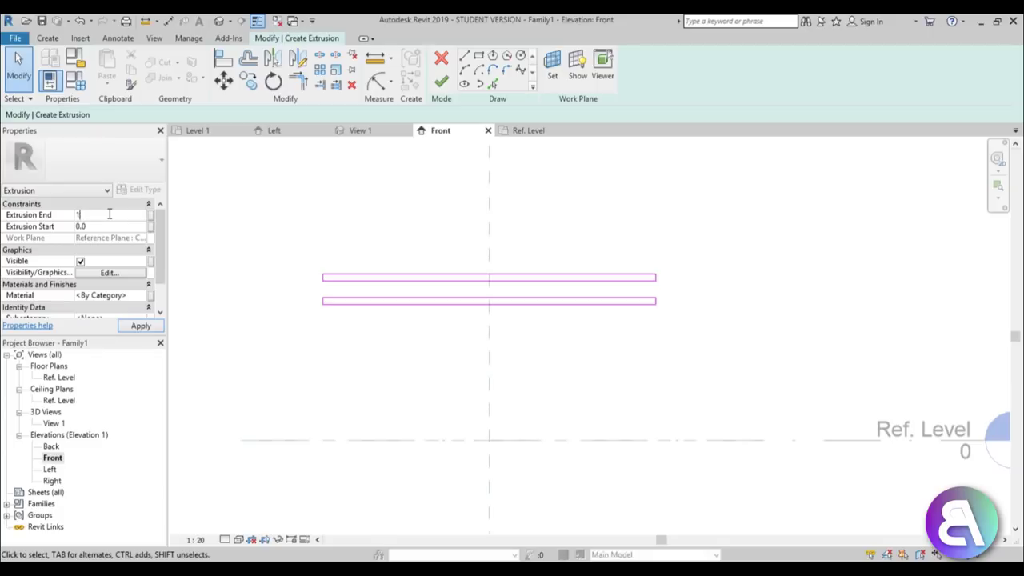
{"action": "left_click", "coordinate": [112, 227]}
{"action": "left_click", "coordinate": [151, 327]}
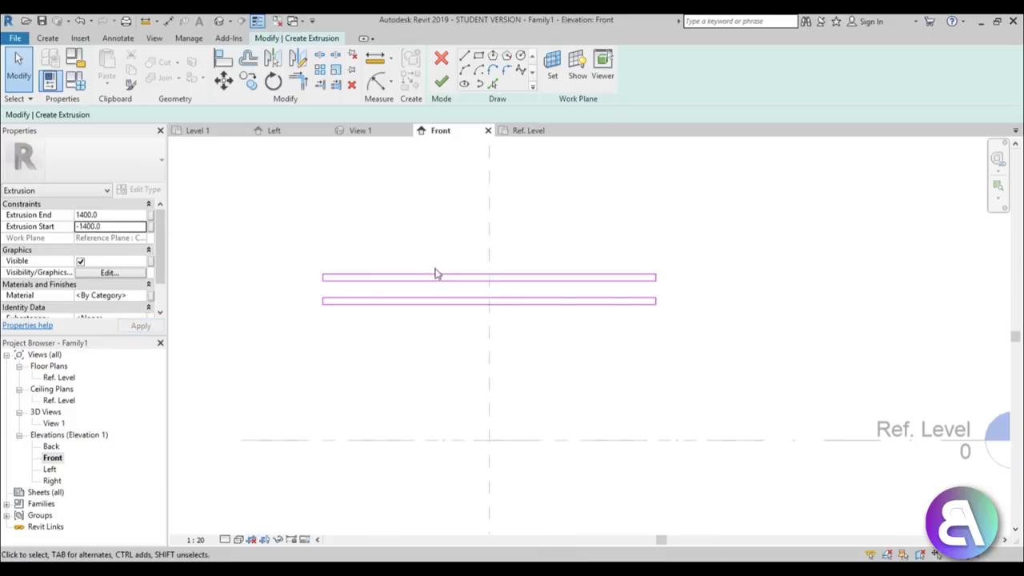
{"action": "left_click", "coordinate": [441, 81]}
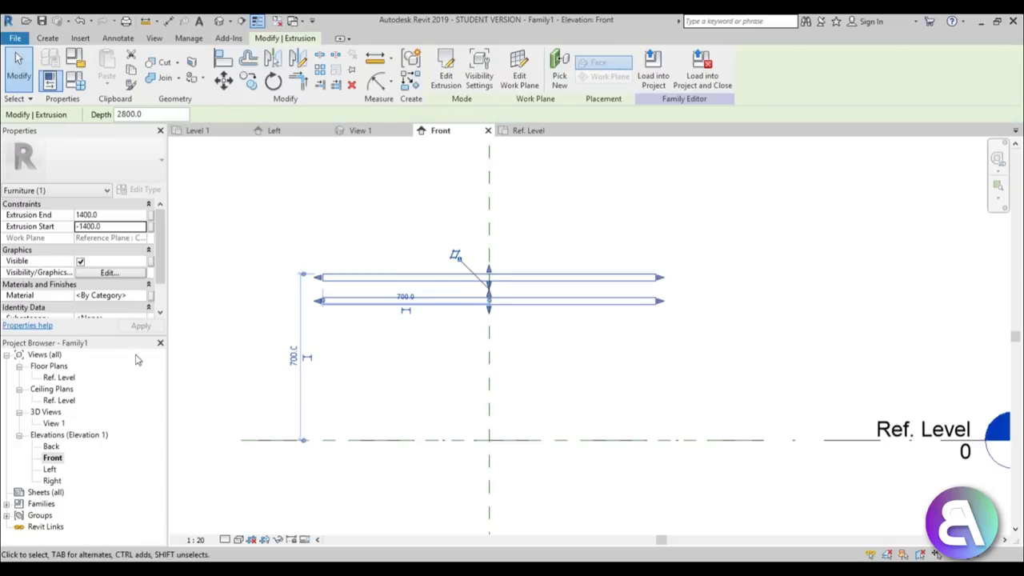
Open the Ref. Level floor plan and deselect the tabletop extrusions to check their outline.
{"action": "double_click", "coordinate": [58, 377]}
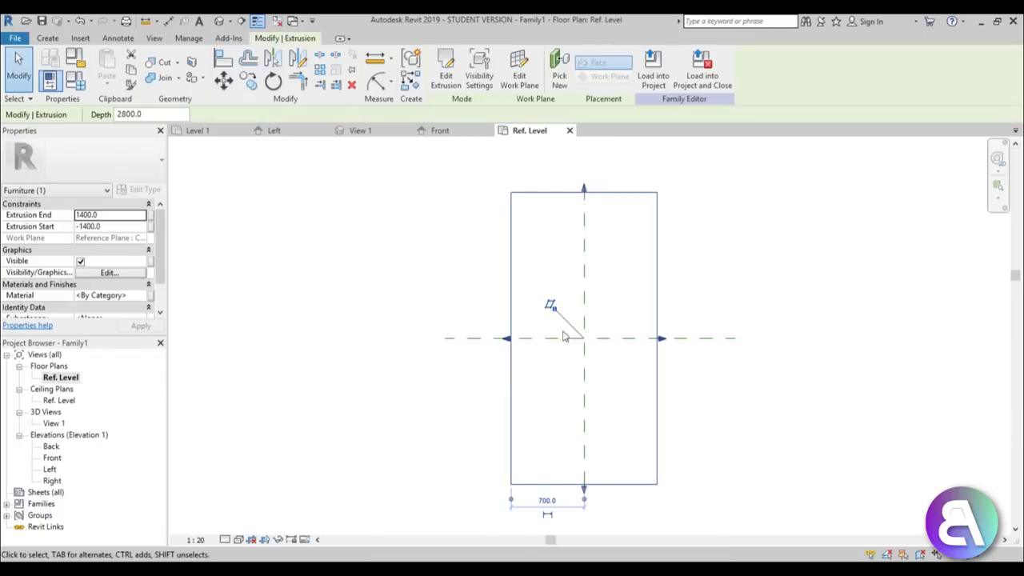
{"action": "left_click", "coordinate": [587, 283]}
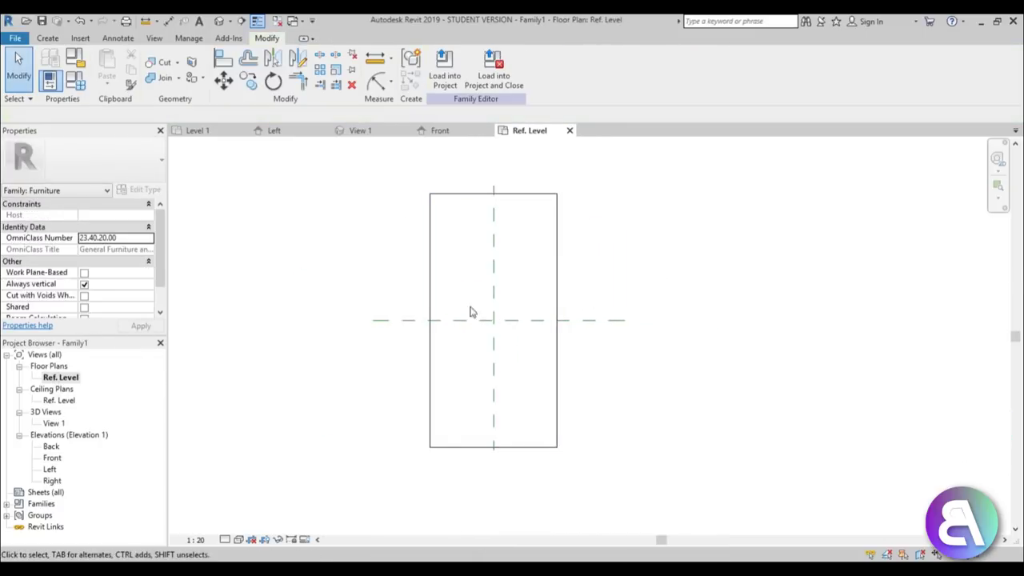
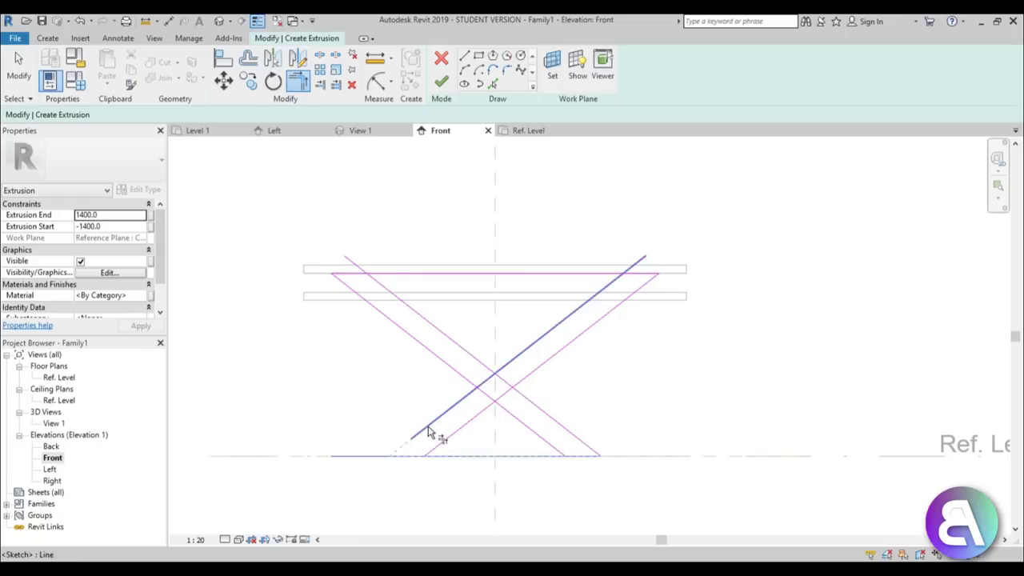
Extend the outer diagonal leg line to the base line, and split the top, base and crossing lines near the center.
{"action": "left_click", "coordinate": [431, 422]}
{"action": "key", "text": "Escape"}
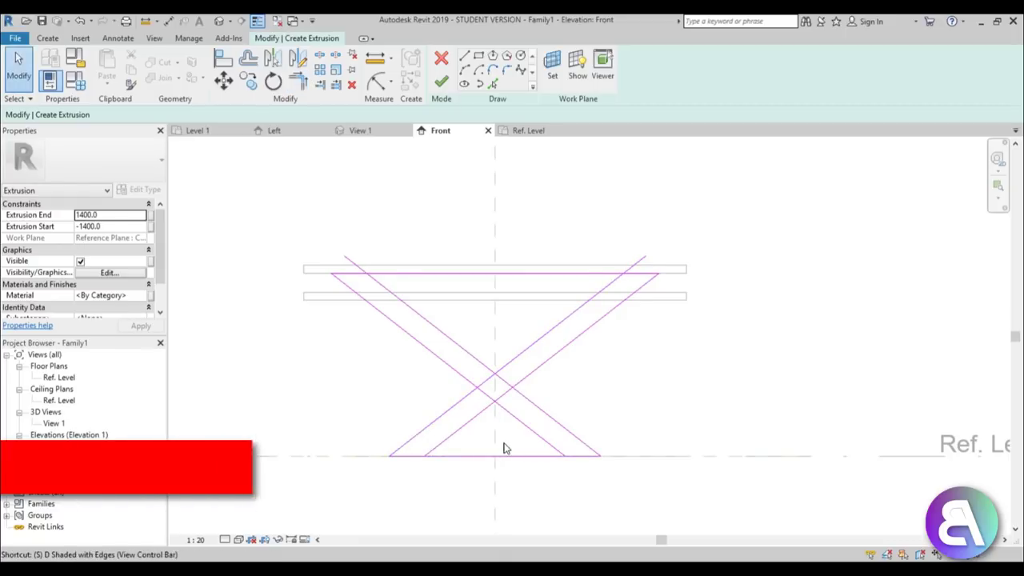
{"action": "key", "text": "s"}
{"action": "key", "text": "l"}
{"action": "left_click", "coordinate": [496, 274]}
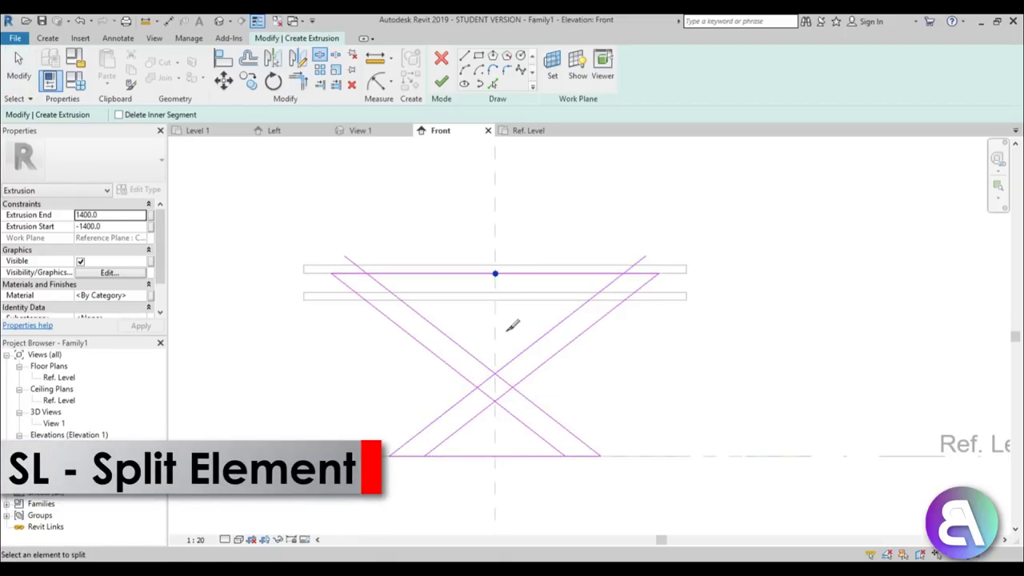
{"action": "left_click", "coordinate": [496, 455]}
{"action": "scroll", "coordinate": [484, 356], "scroll_direction": "up", "scroll_amount": 4}
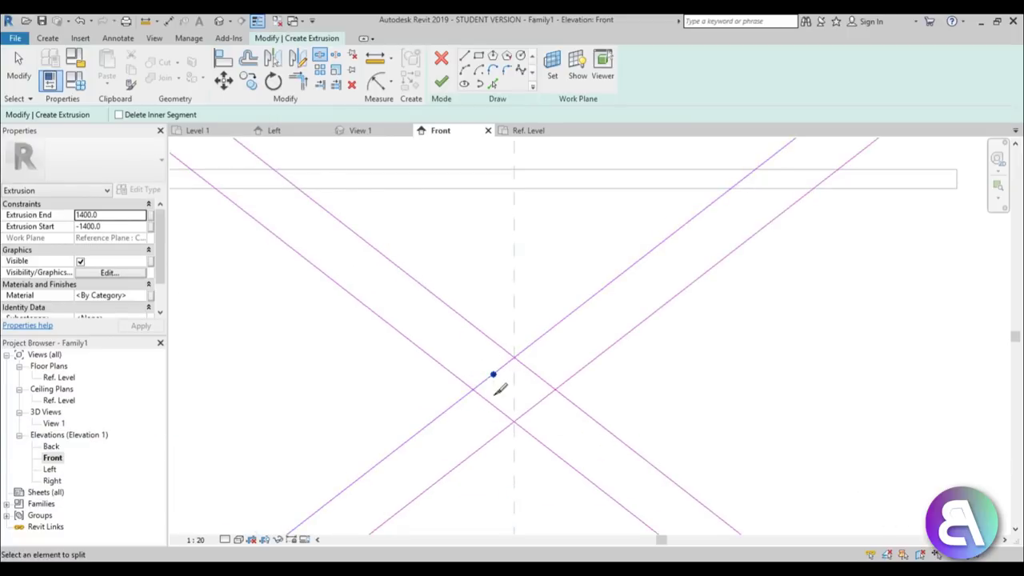
{"action": "left_click", "coordinate": [490, 403]}
{"action": "scroll", "coordinate": [528, 384], "scroll_direction": "down", "scroll_amount": 5}
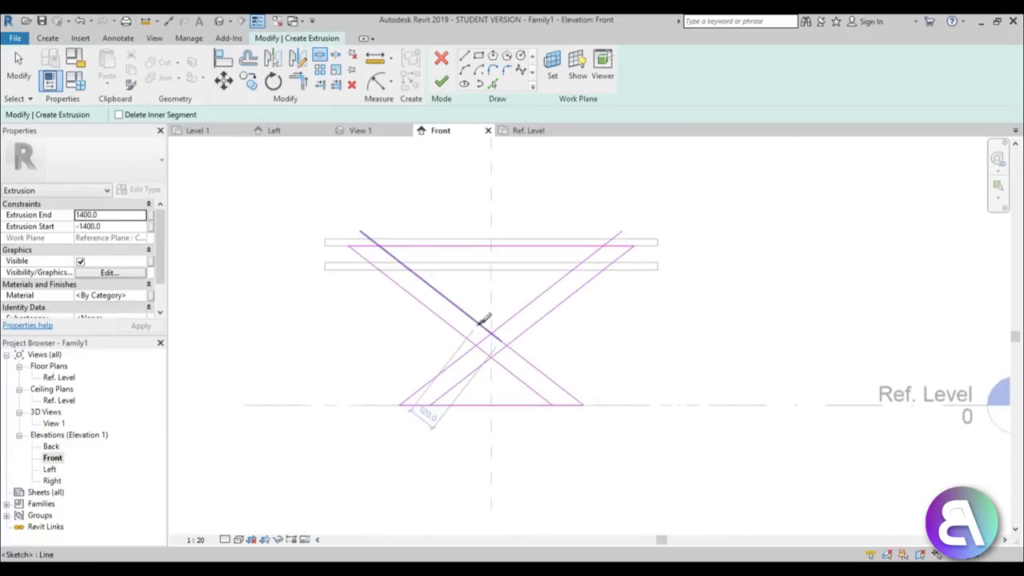
{"action": "key", "text": "Escape"}
Trim the top sketch line against the inner diagonals of both upper legs, leaving only the short leg ends.
{"action": "key", "text": "t"}
{"action": "key", "text": "r"}
{"action": "scroll", "coordinate": [380, 240], "scroll_direction": "up", "scroll_amount": 2}
{"action": "left_click", "coordinate": [376, 251]}
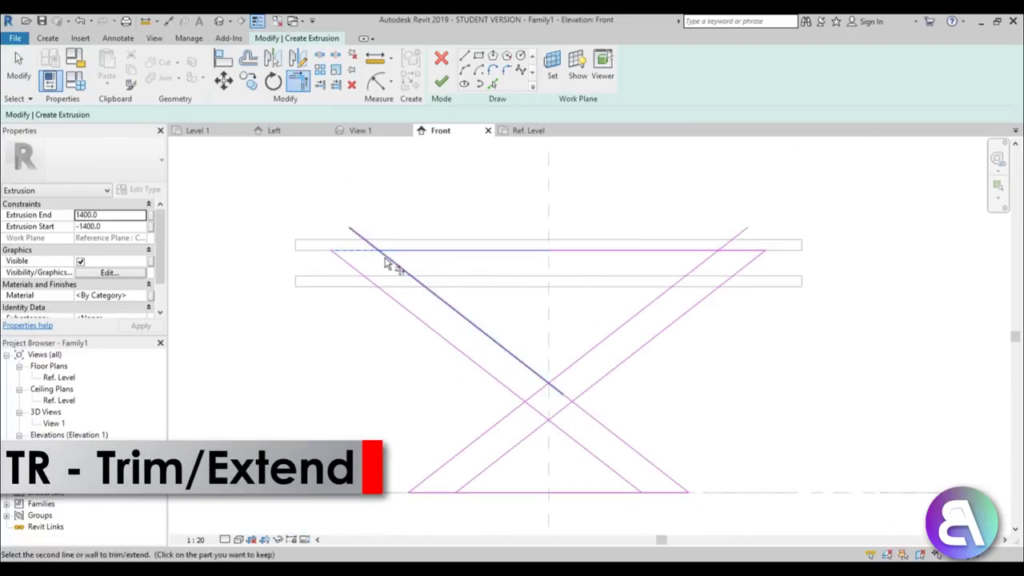
{"action": "left_click", "coordinate": [392, 265]}
{"action": "left_click", "coordinate": [709, 258]}
{"action": "left_click", "coordinate": [734, 252]}
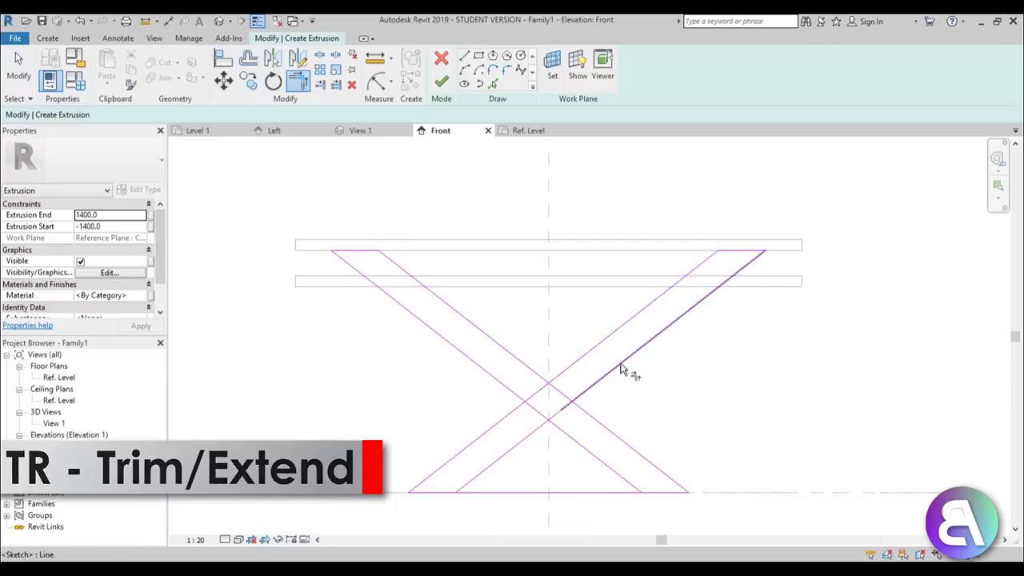
Trim the diagonal lines to each other around the crossing so the X-shaped leg has an open center.
{"action": "left_click", "coordinate": [583, 412]}
{"action": "left_click", "coordinate": [580, 406]}
{"action": "left_click", "coordinate": [563, 426]}
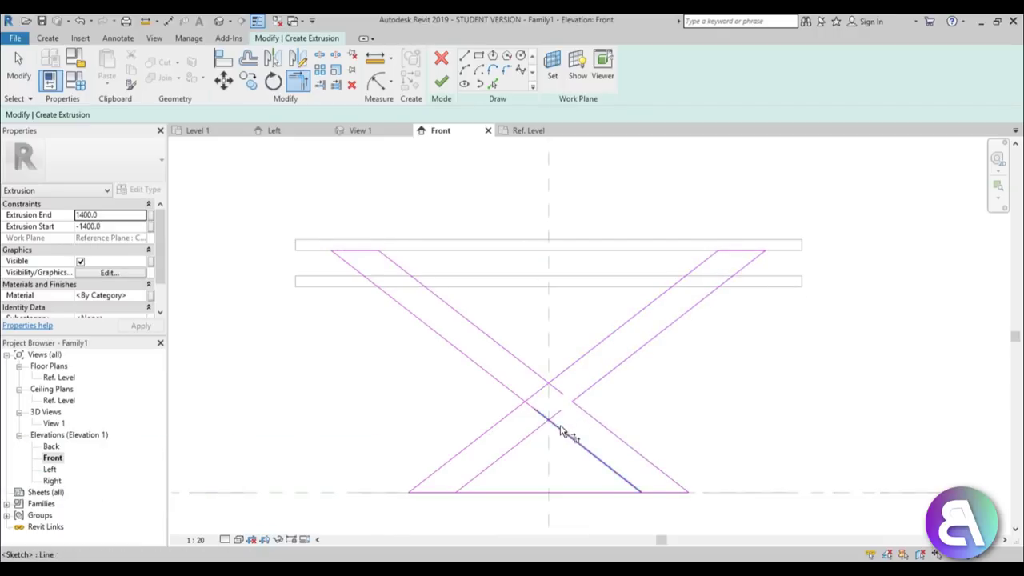
{"action": "left_click", "coordinate": [520, 427]}
{"action": "left_click", "coordinate": [511, 411]}
{"action": "left_click", "coordinate": [522, 397]}
{"action": "left_click", "coordinate": [540, 376]}
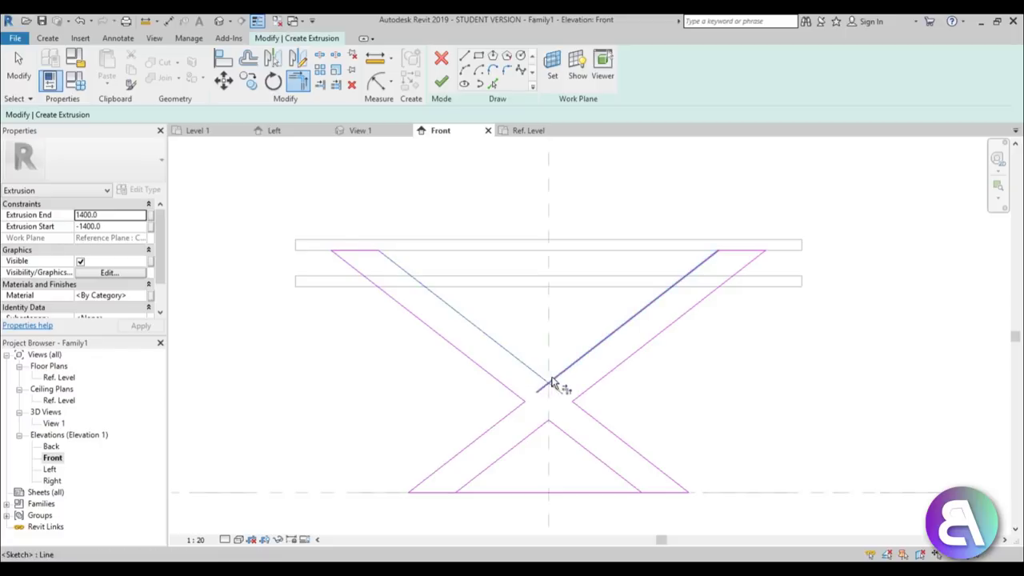
{"action": "left_click", "coordinate": [554, 380]}
Trim the base line against the inner diagonals of both lower legs, removing the part between the feet.
{"action": "left_click", "coordinate": [491, 464]}
{"action": "left_click", "coordinate": [438, 492]}
{"action": "left_click", "coordinate": [637, 484]}
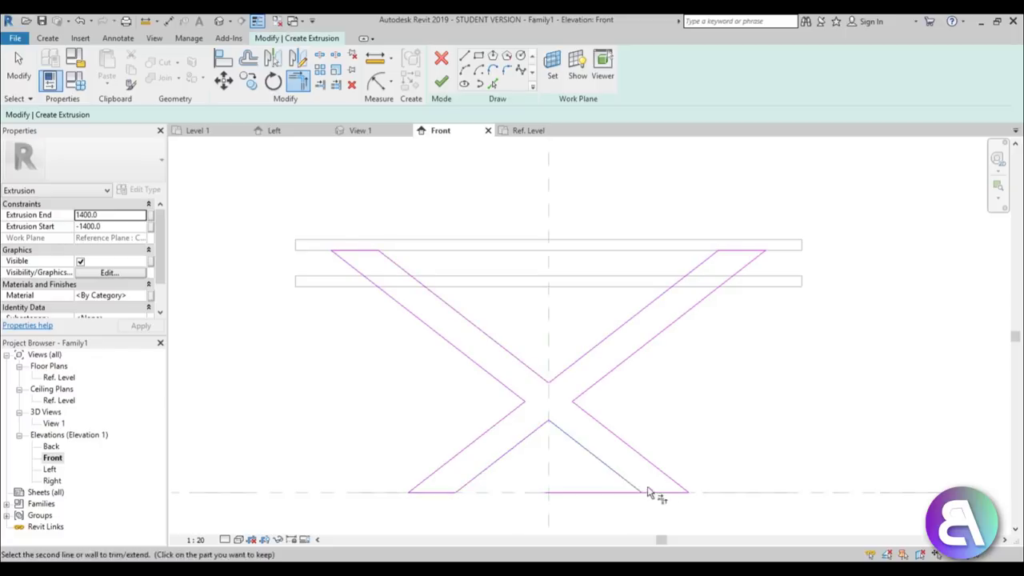
{"action": "left_click", "coordinate": [662, 492]}
{"action": "scroll", "coordinate": [444, 346], "scroll_direction": "down", "scroll_amount": 3}
{"action": "key", "text": "Escape"}
{"action": "key", "text": "Escape"}
{"action": "scroll", "coordinate": [467, 319], "scroll_direction": "up", "scroll_amount": 2}
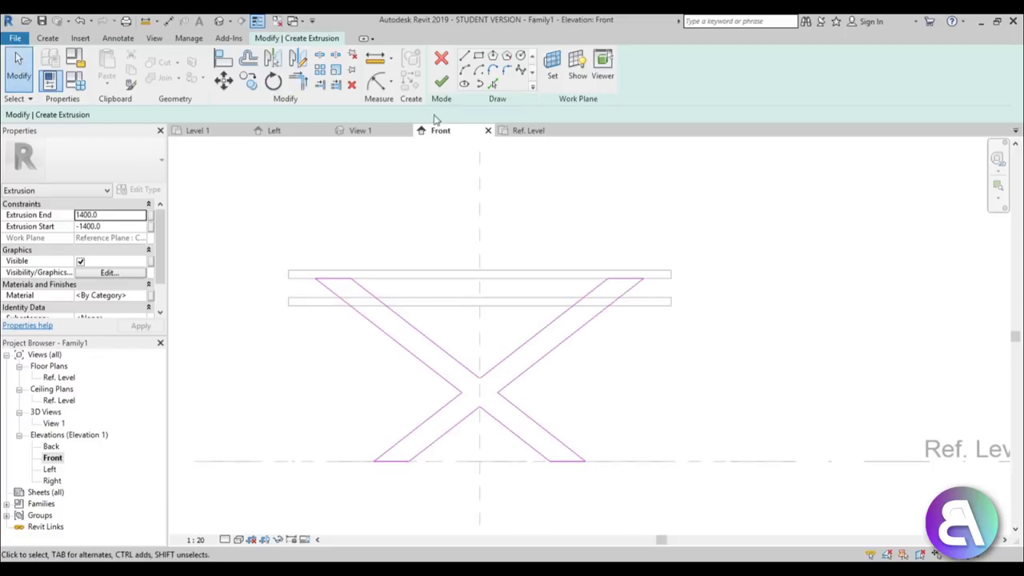
Finish the X-shaped leg sketch and set its extrusion end to 40 mm and start to -40 mm.
{"action": "left_click", "coordinate": [441, 81]}
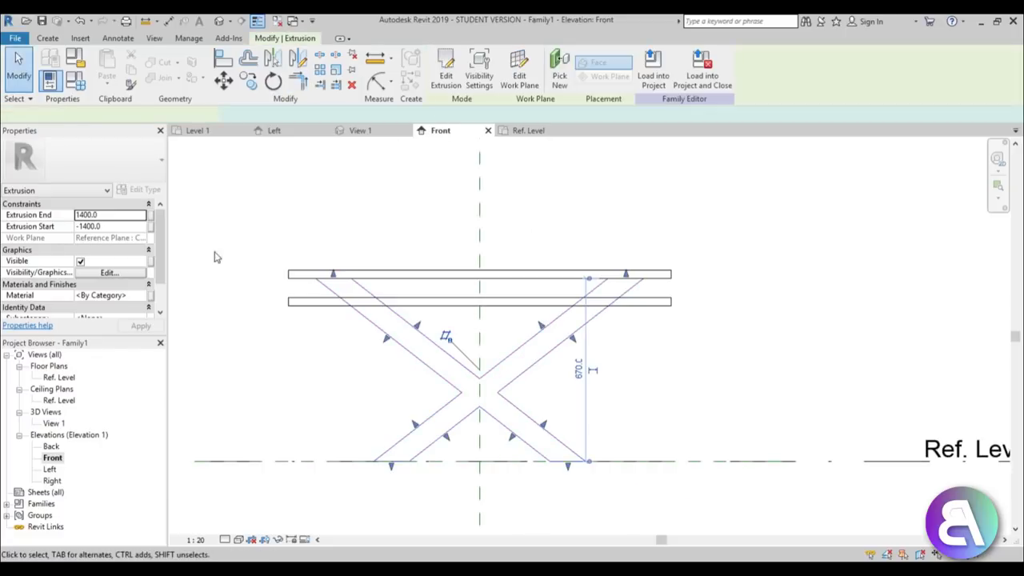
{"action": "left_click", "coordinate": [113, 215]}
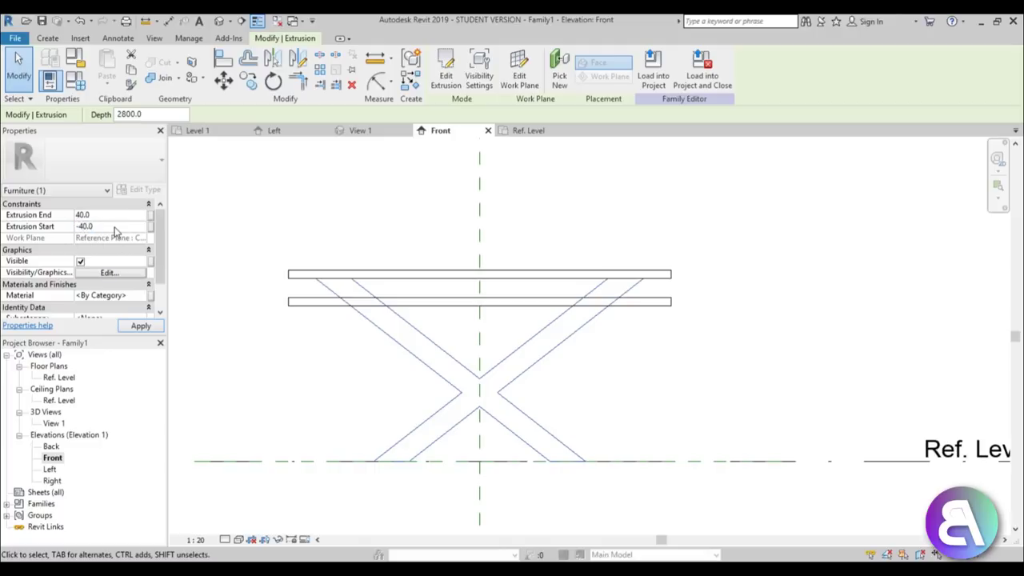
{"action": "left_click", "coordinate": [251, 366]}
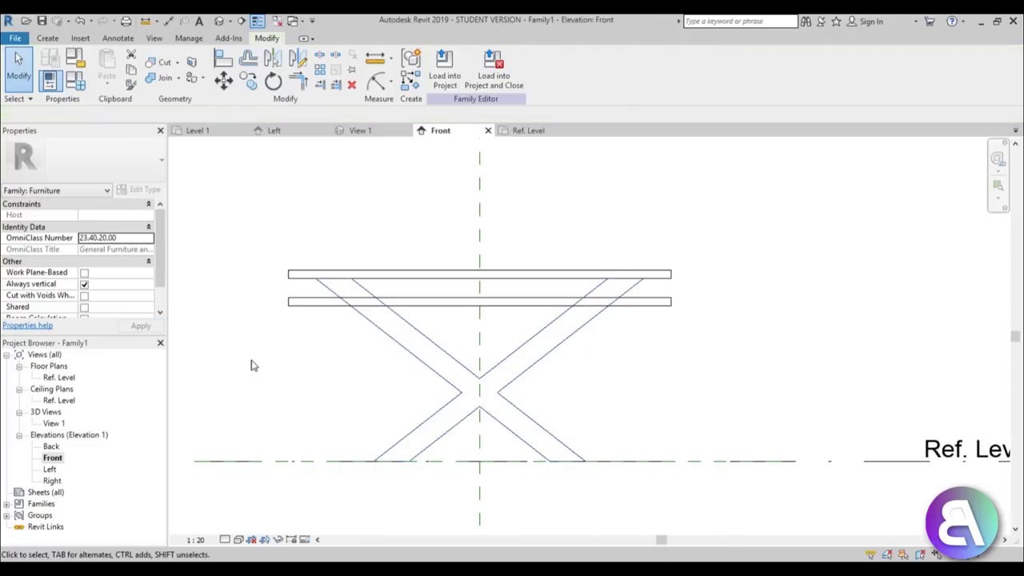
Open the Left elevation and select the X-shaped leg extrusion.
{"action": "double_click", "coordinate": [50, 469]}
{"action": "scroll", "coordinate": [446, 361], "scroll_direction": "up", "scroll_amount": 3}
{"action": "left_click", "coordinate": [464, 352]}
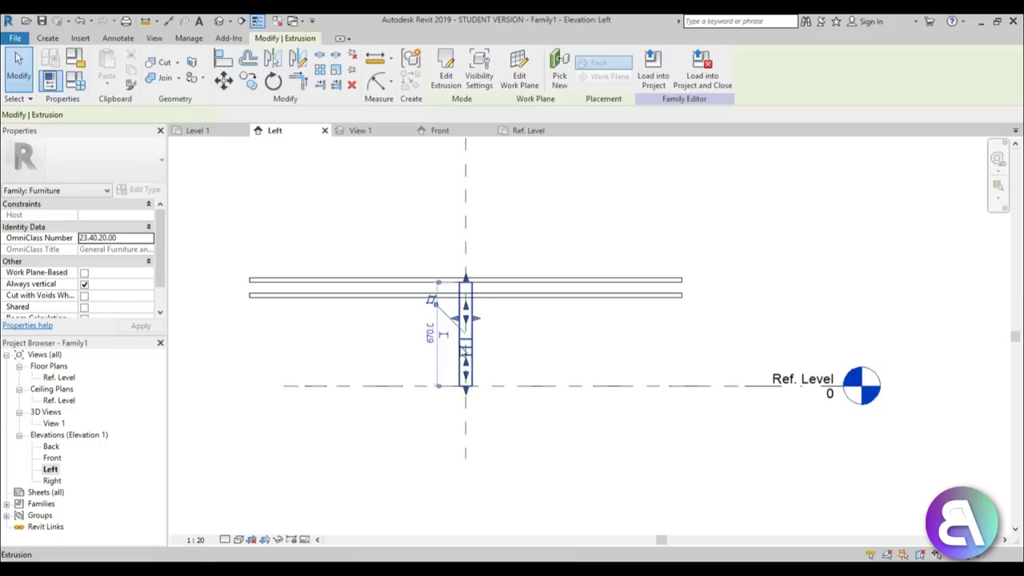
{"action": "left_click", "coordinate": [224, 80]}
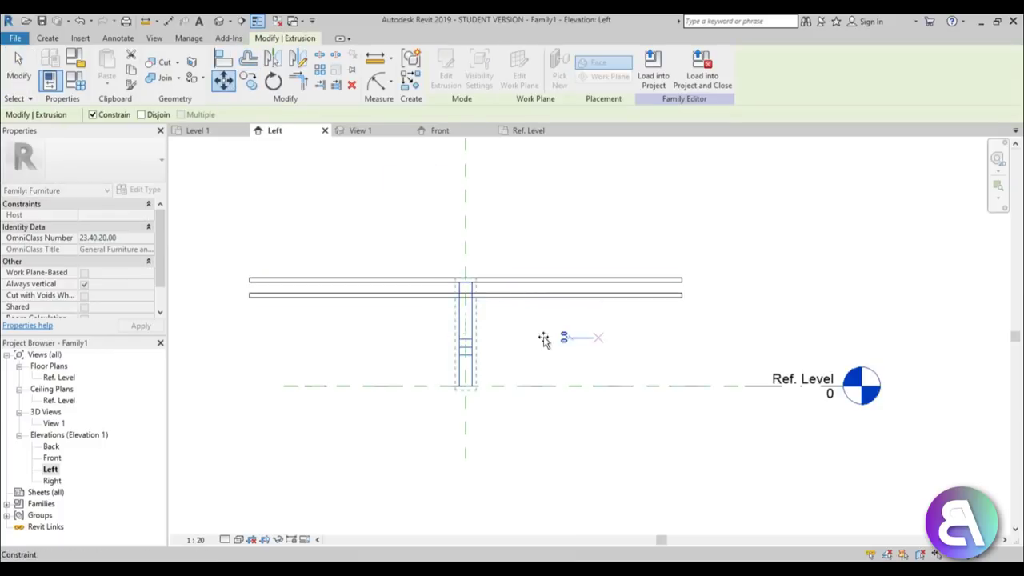
{"action": "left_click", "coordinate": [570, 337]}
{"action": "left_click", "coordinate": [116, 114]}
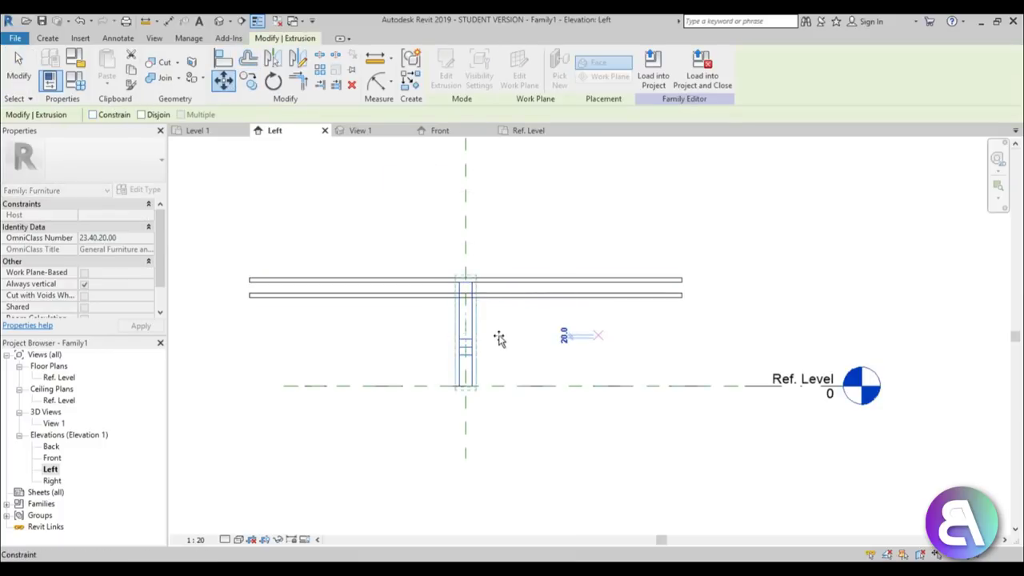
{"action": "key", "text": "Escape"}
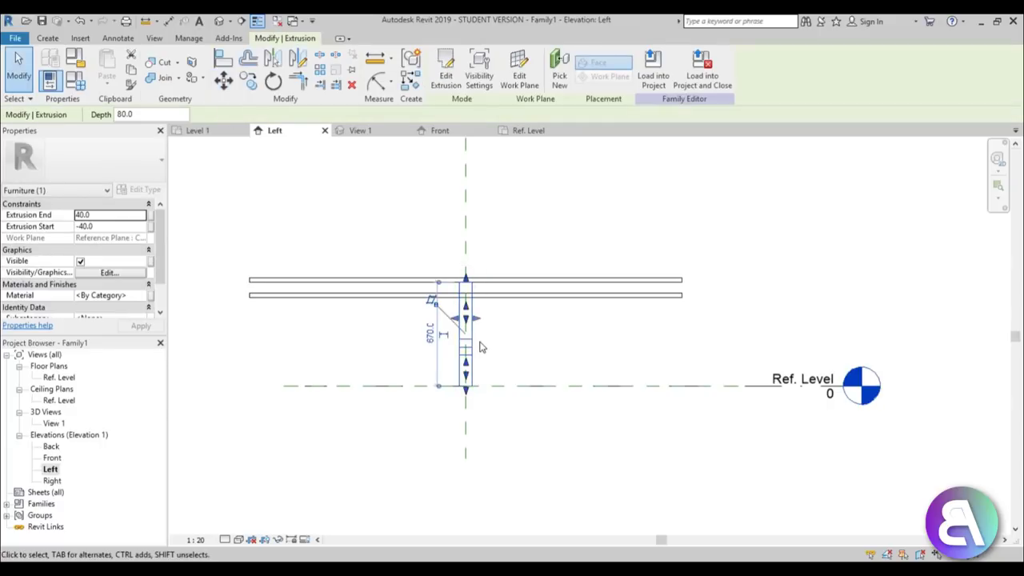
{"action": "left_click", "coordinate": [483, 350]}
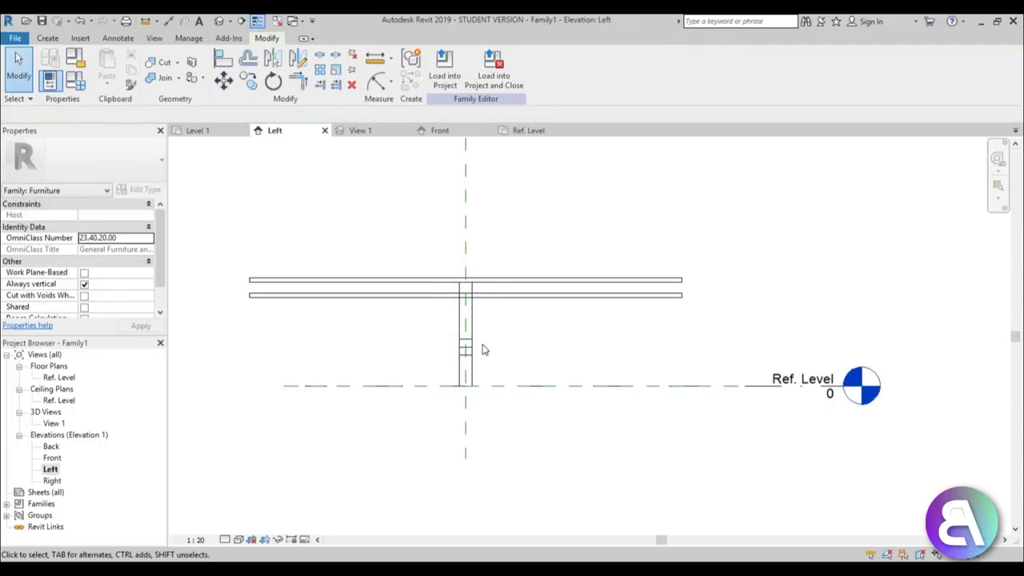
Try to move the leg extrusion sideways off the center plane with the Constrain option off.
{"action": "left_click", "coordinate": [481, 349]}
{"action": "key", "text": "m"}
{"action": "key", "text": "v"}
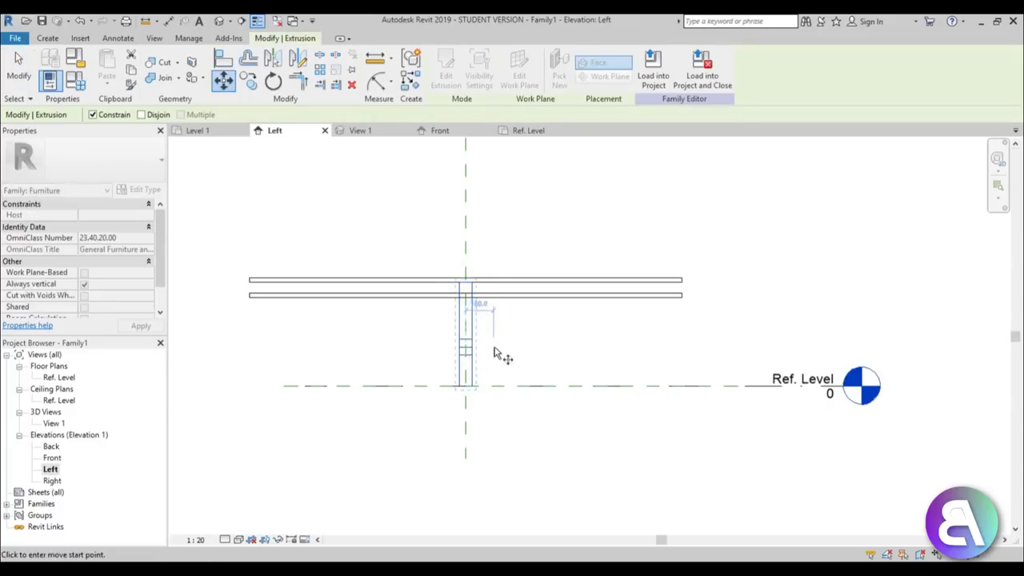
{"action": "left_click", "coordinate": [322, 288]}
{"action": "left_click", "coordinate": [112, 114]}
{"action": "scroll", "coordinate": [444, 364], "scroll_direction": "up", "scroll_amount": 1}
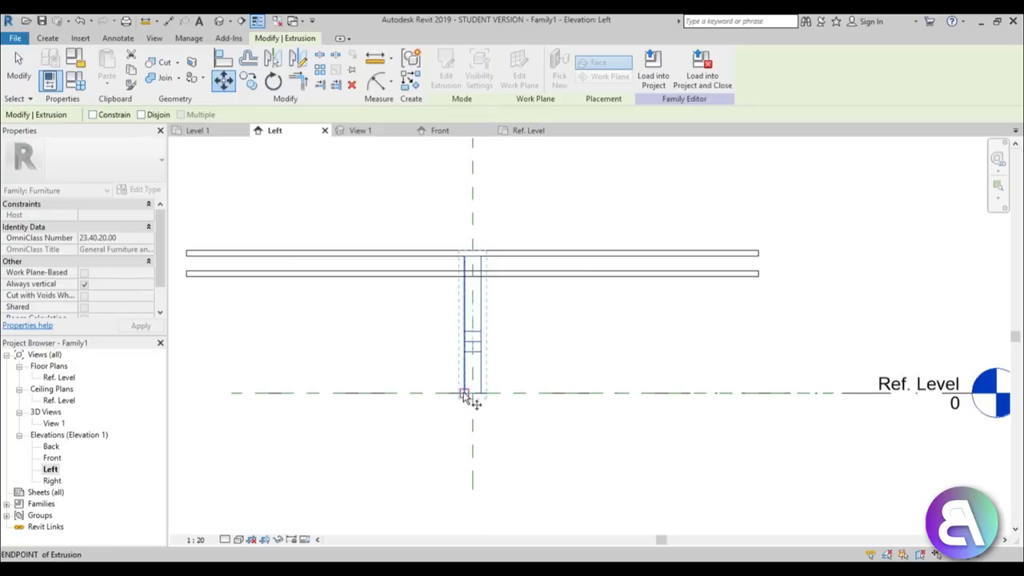
{"action": "left_click", "coordinate": [397, 394]}
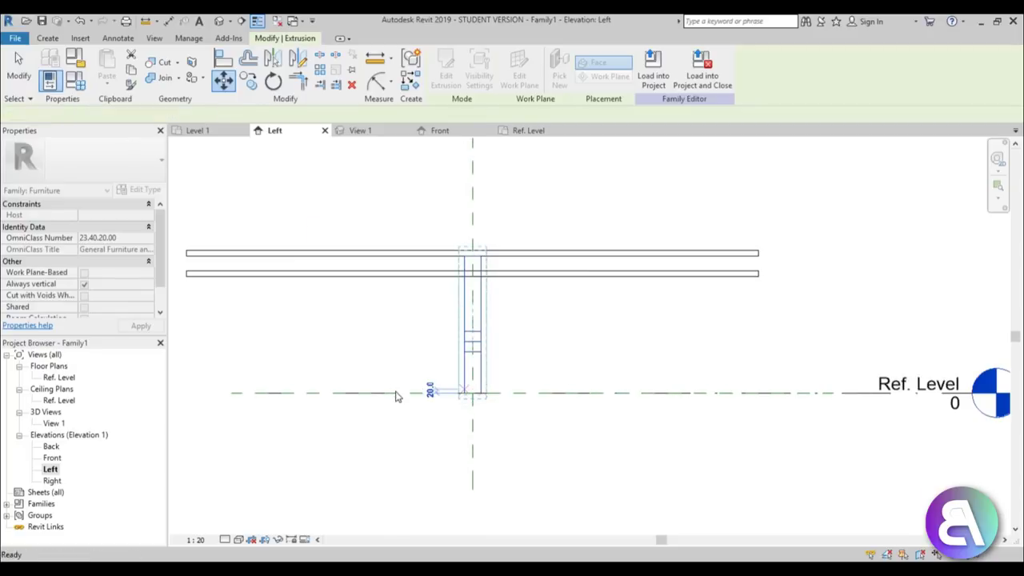
{"action": "left_click", "coordinate": [457, 365]}
Copy the leg horizontally to the left with Constrain off, placing its near face about 580 mm from the center plane.
{"action": "left_click", "coordinate": [470, 352]}
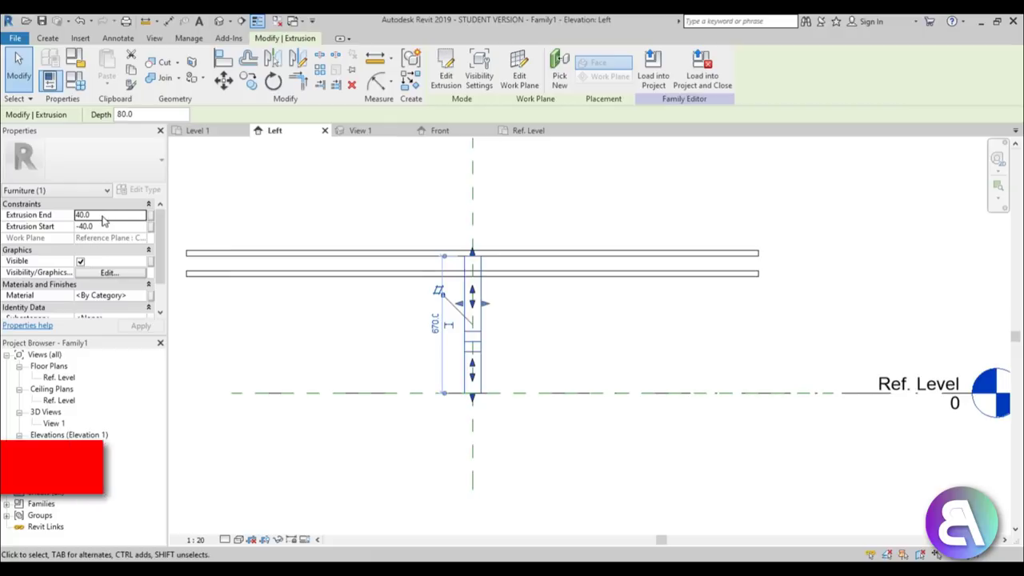
{"action": "key", "text": "c"}
{"action": "key", "text": "o"}
{"action": "left_click", "coordinate": [486, 394]}
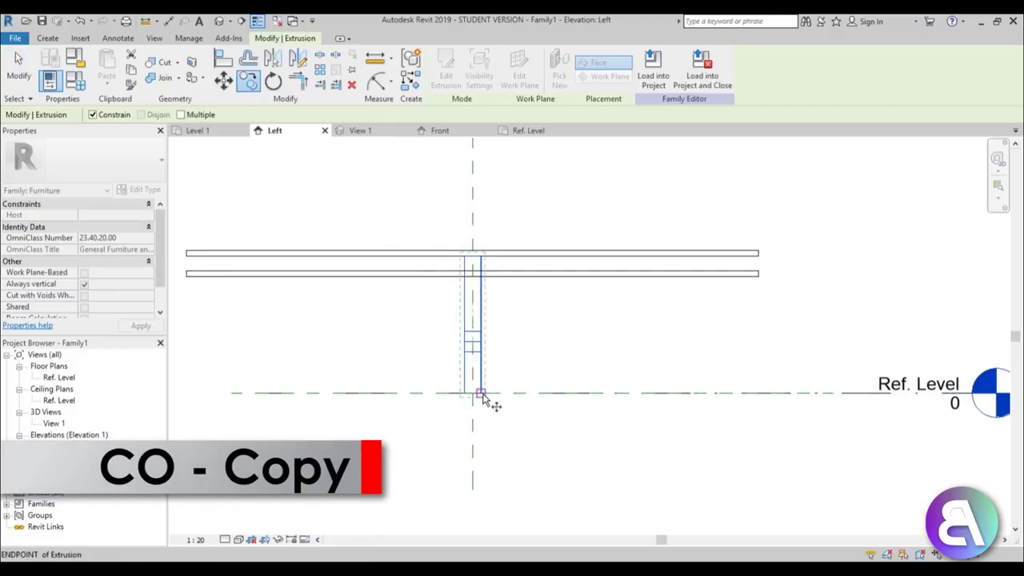
{"action": "left_click", "coordinate": [434, 412]}
{"action": "left_click", "coordinate": [92, 115]}
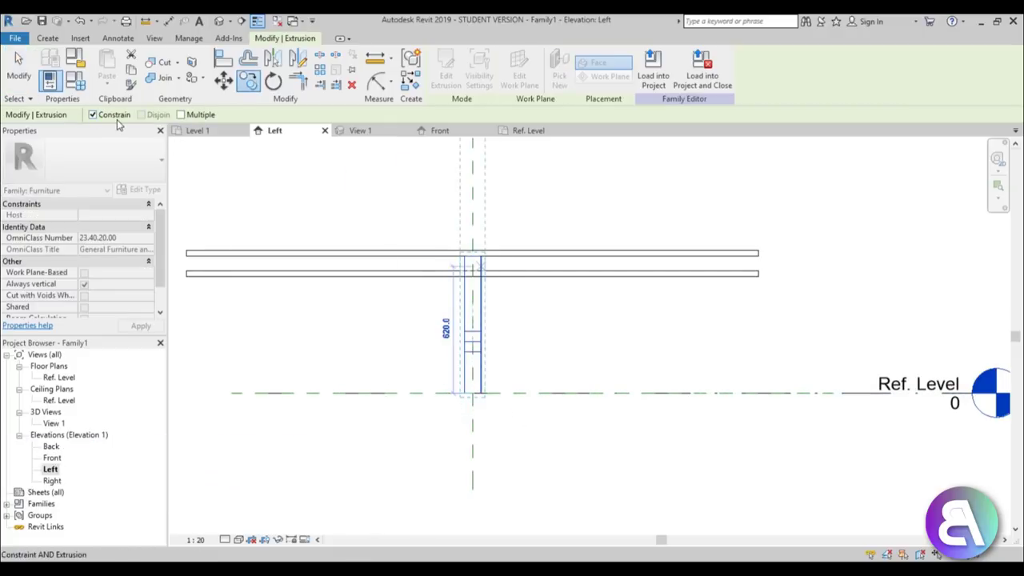
{"action": "left_click", "coordinate": [480, 393]}
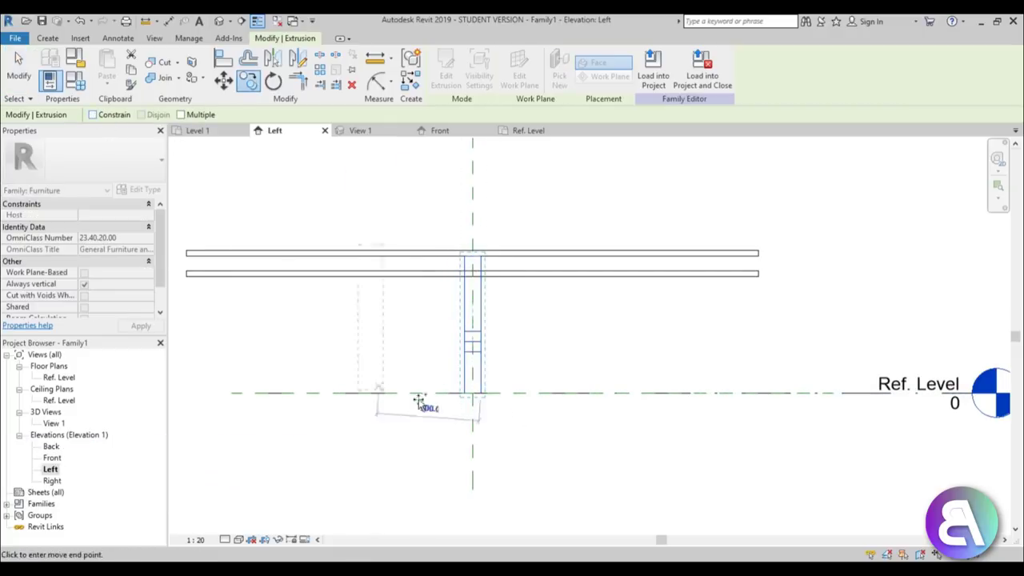
{"action": "left_click", "coordinate": [356, 392]}
{"action": "key", "text": "Escape"}
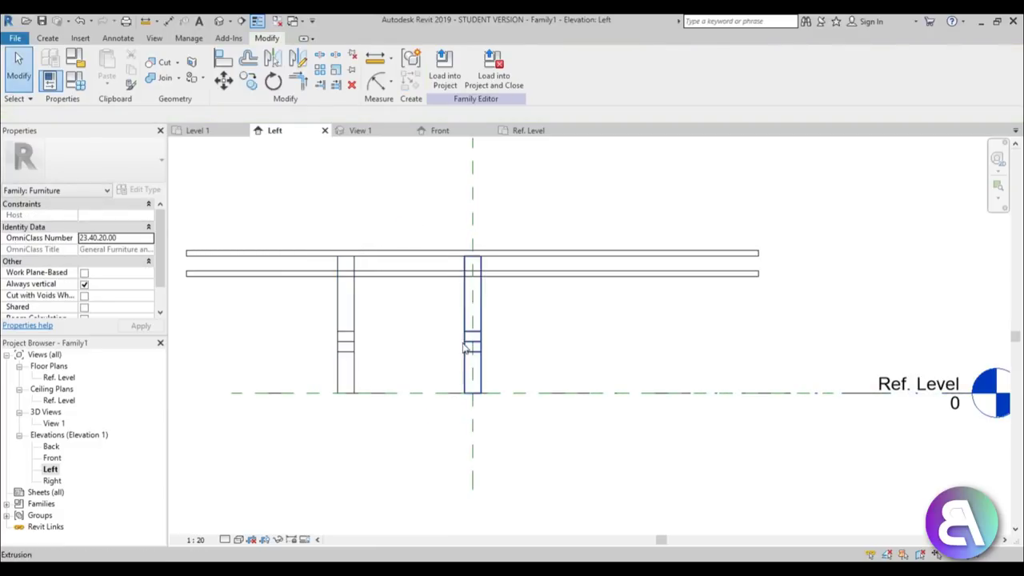
Delete the original leg at the center and mirror the copied leg about the vertical center plane.
{"action": "left_click", "coordinate": [458, 349]}
{"action": "key", "text": "Delete"}
{"action": "left_click", "coordinate": [346, 352]}
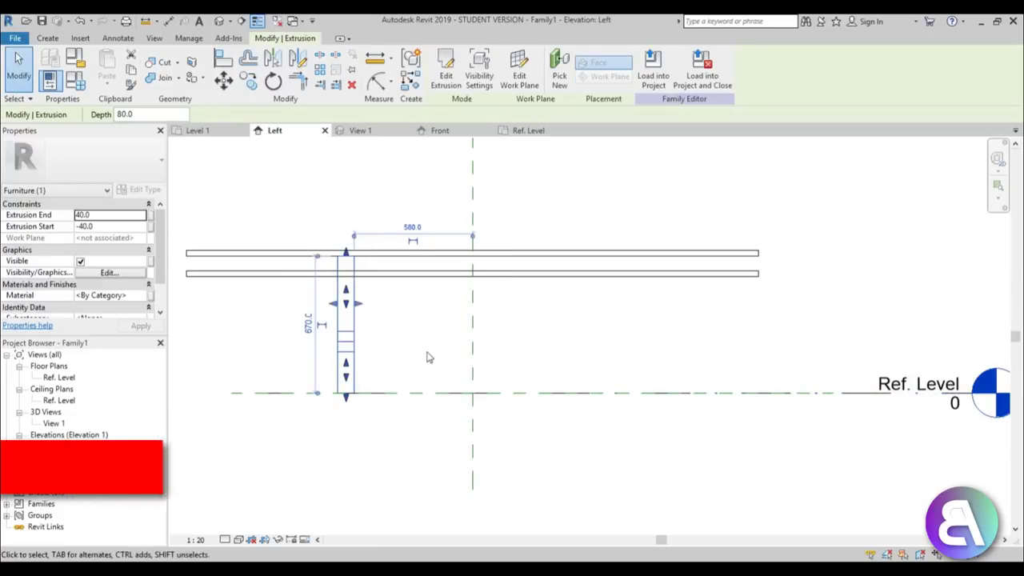
{"action": "key", "text": "m"}
{"action": "key", "text": "m"}
{"action": "left_click", "coordinate": [473, 359]}
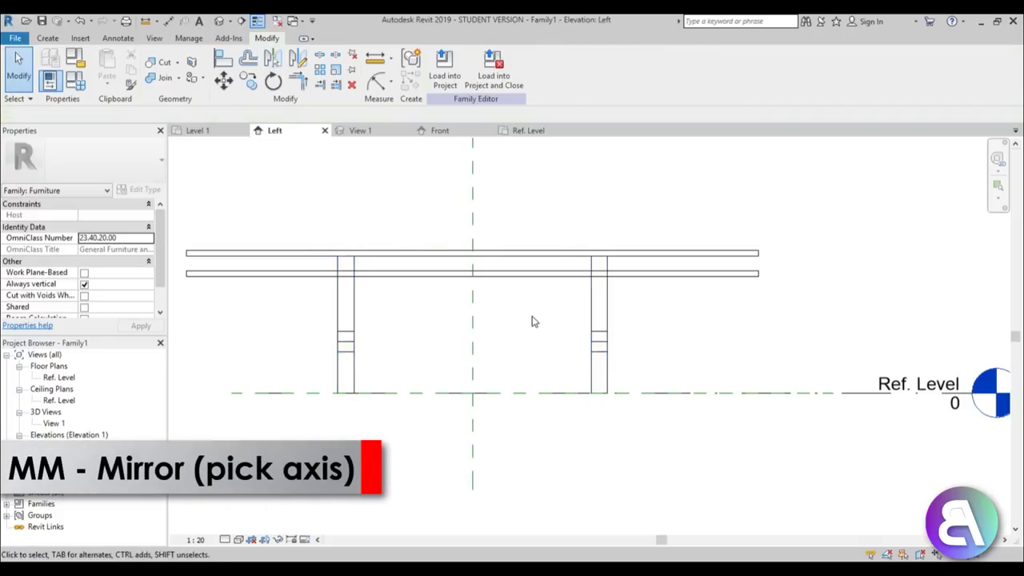
Open the default 3D view and inspect the whole table from a front corner.
{"action": "left_click", "coordinate": [218, 20]}
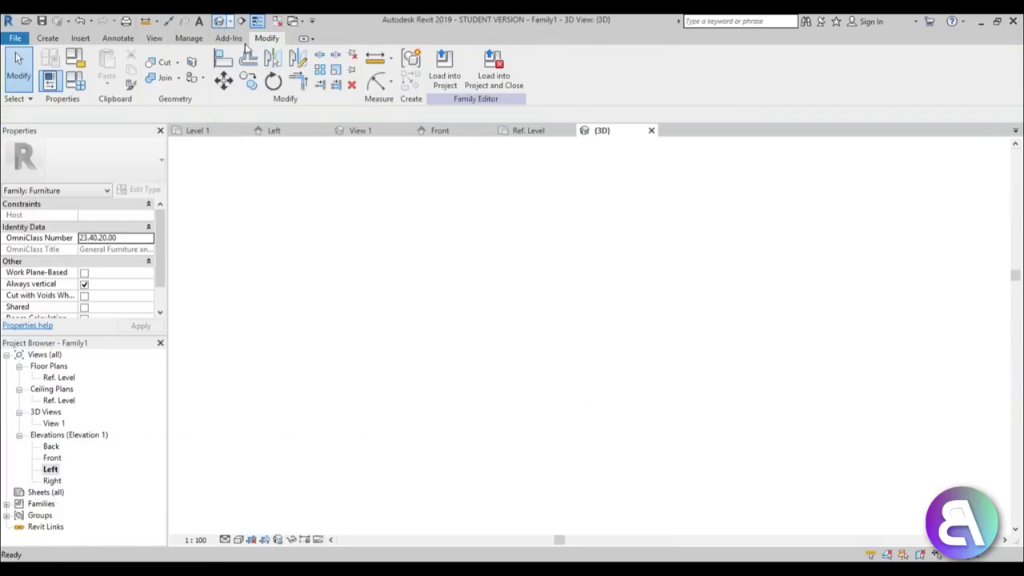
{"action": "middle_click_drag", "start_coordinate": [516, 301], "coordinate": [496, 271], "text": "shift"}
{"action": "middle_click_drag", "start_coordinate": [635, 321], "coordinate": [597, 315]}
{"action": "middle_click_drag", "start_coordinate": [543, 344], "coordinate": [528, 364], "text": "shift"}
{"action": "scroll", "coordinate": [531, 290], "scroll_direction": "up", "scroll_amount": 4}
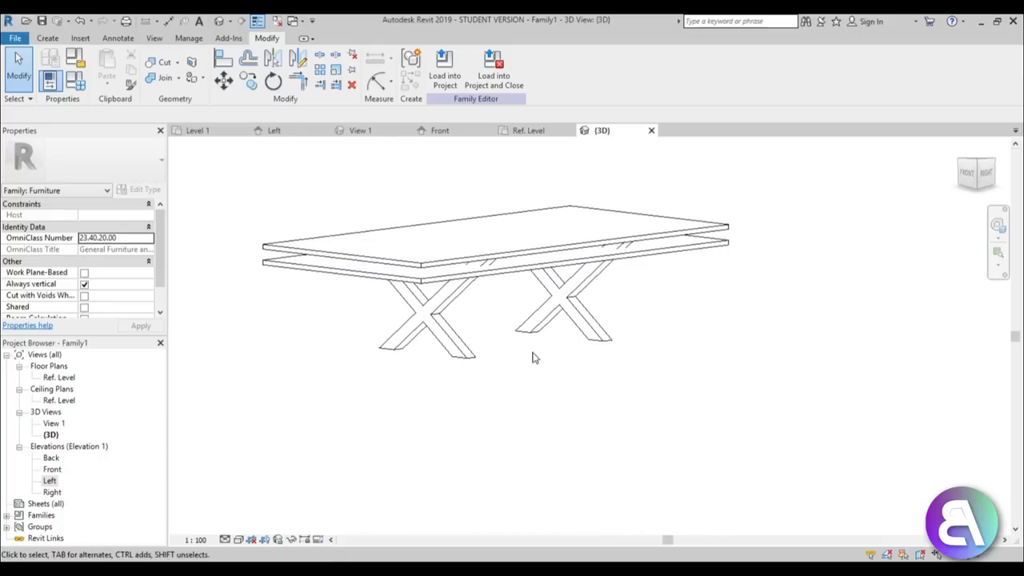
{"action": "scroll", "coordinate": [532, 356], "scroll_direction": "up", "scroll_amount": 2}
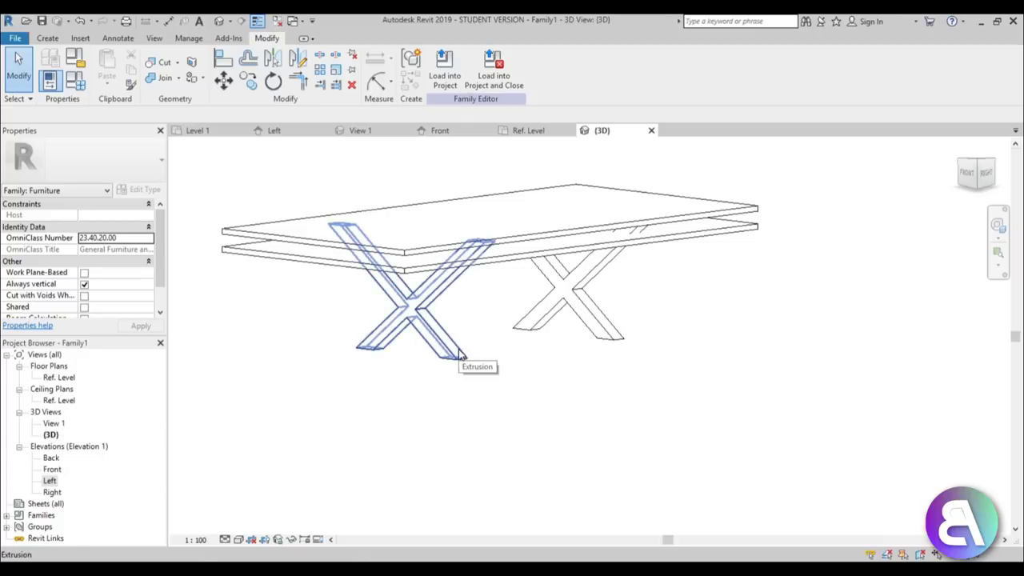
Assign the library material Plastic, Opaque Black to both X-shaped leg extrusions, finding it with the search term "black".
{"action": "left_click", "coordinate": [432, 336]}
{"action": "left_click", "coordinate": [568, 296], "text": "ctrl"}
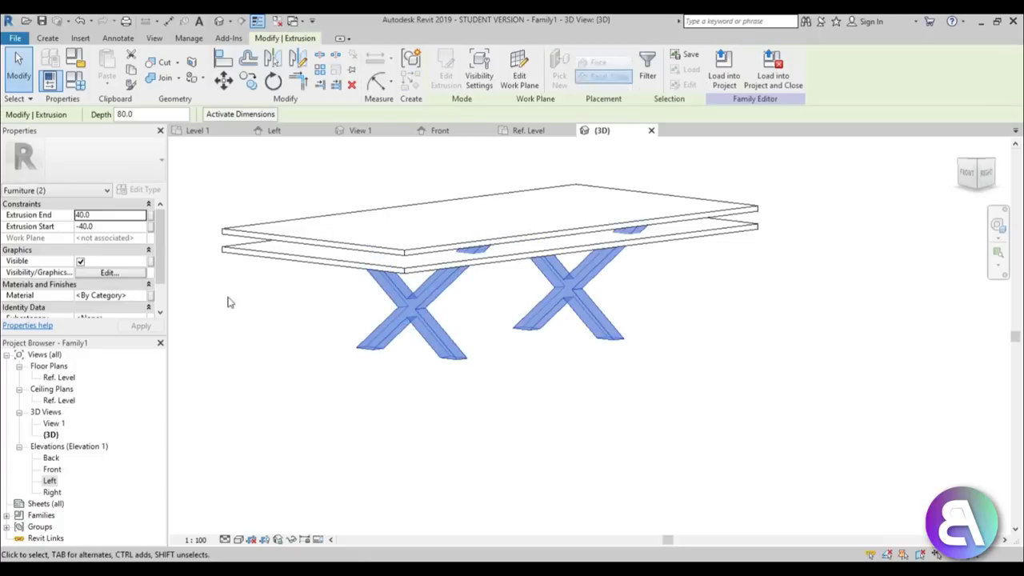
{"action": "left_click", "coordinate": [142, 295]}
{"action": "left_click", "coordinate": [142, 295]}
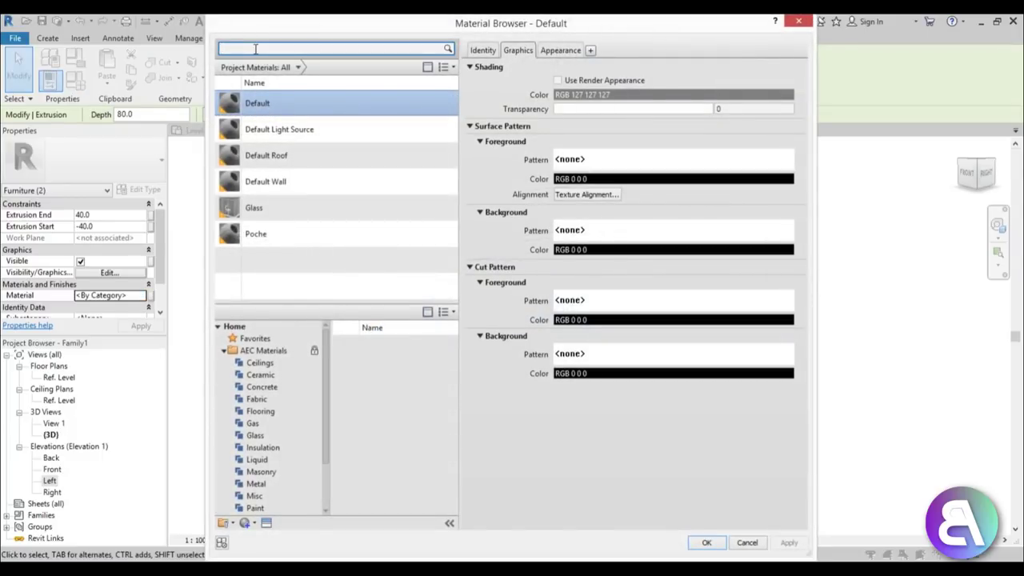
{"action": "key", "text": "Return"}
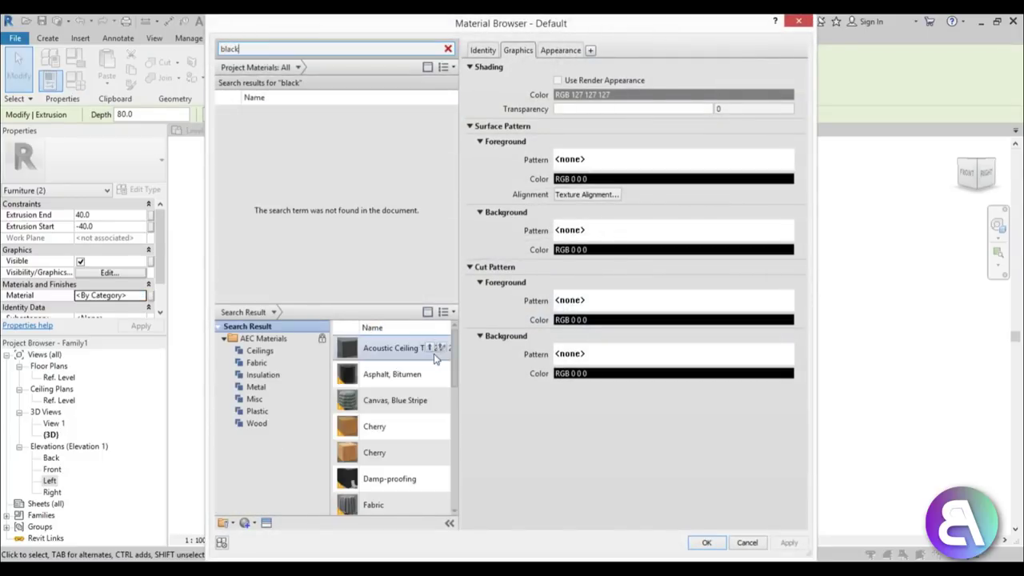
{"action": "scroll", "coordinate": [448, 426], "scroll_direction": "down", "scroll_amount": 2}
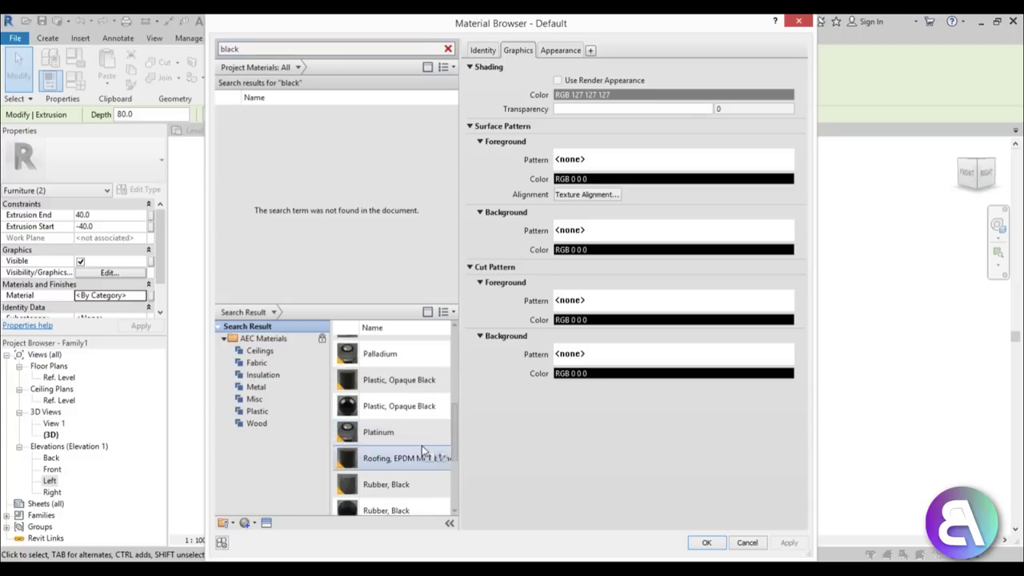
{"action": "left_click", "coordinate": [430, 380]}
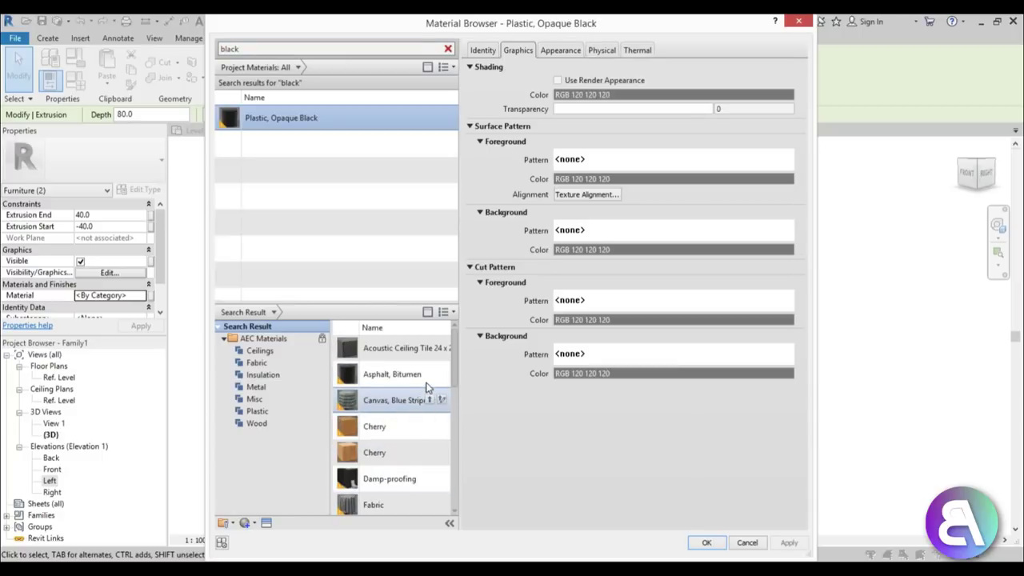
{"action": "left_click", "coordinate": [790, 544]}
{"action": "left_click", "coordinate": [707, 543]}
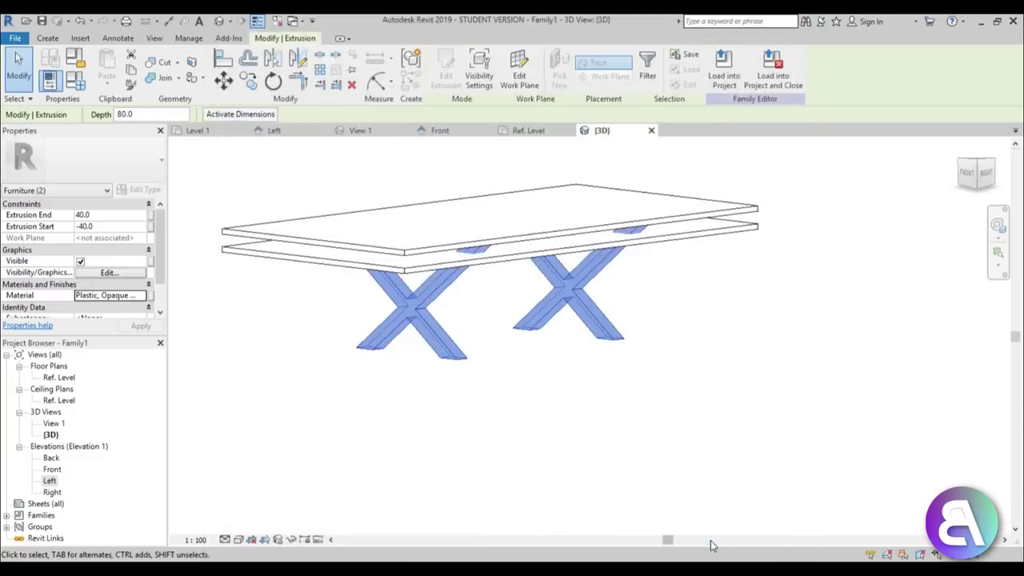
{"action": "left_click", "coordinate": [512, 380]}
Assign the Birch material from the library to the tabletop extrusion, finding it with the search term "wood".
{"action": "left_click", "coordinate": [504, 264]}
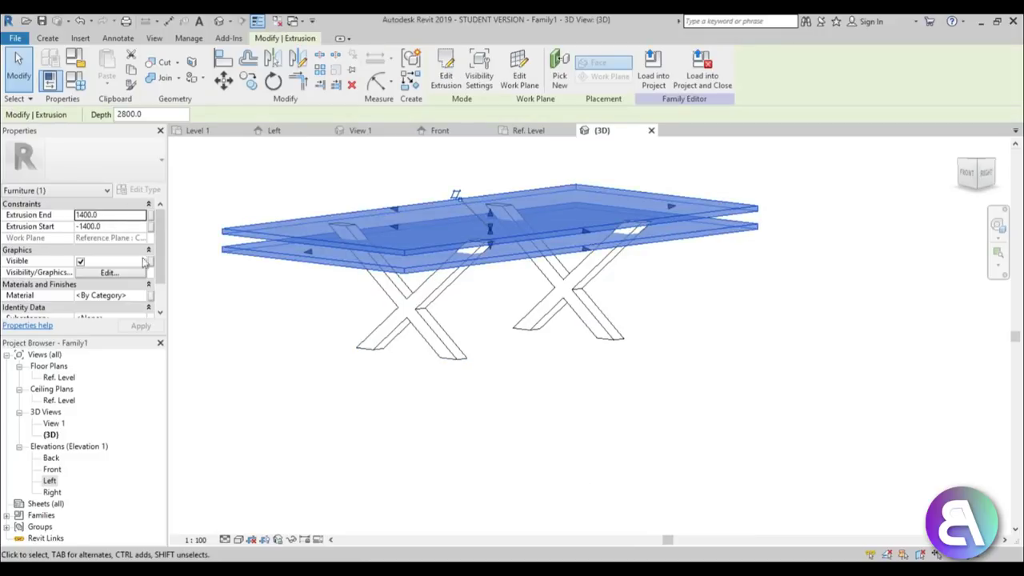
{"action": "left_click", "coordinate": [112, 295]}
{"action": "left_click", "coordinate": [143, 296]}
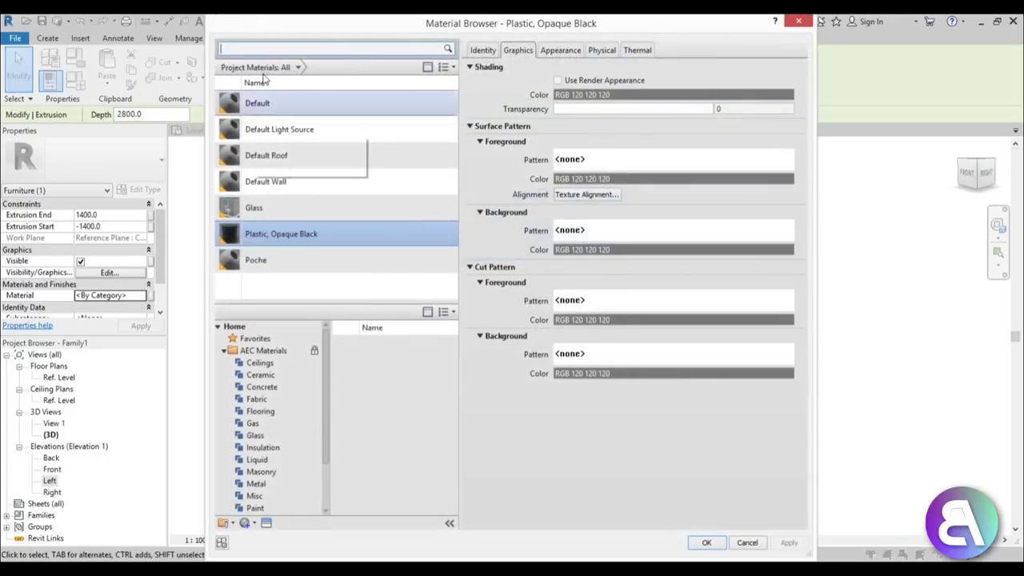
{"action": "type", "text": "br"}
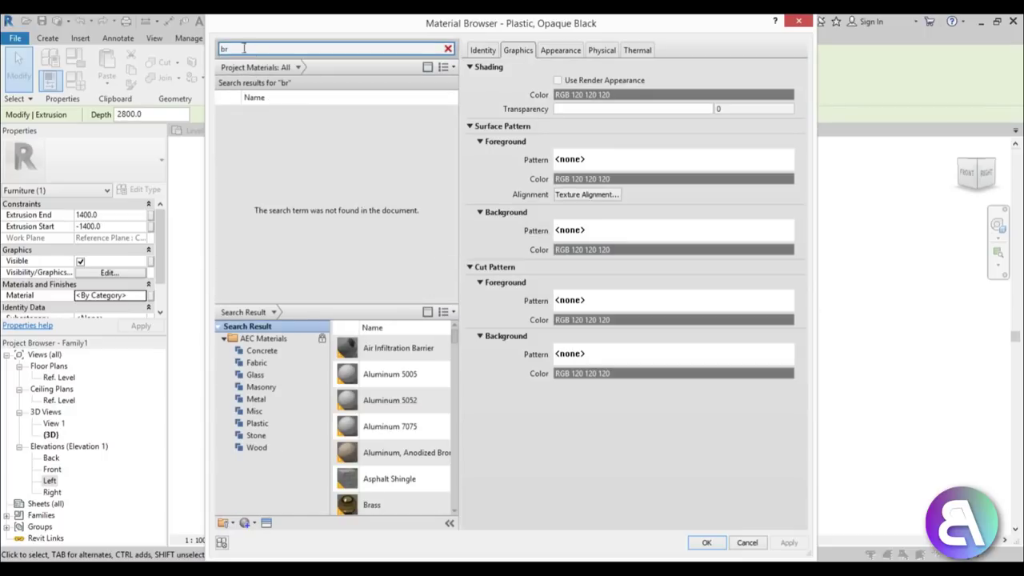
{"action": "key", "text": "BackSpace"}
{"action": "key", "text": "BackSpace"}
{"action": "type", "text": "w"}
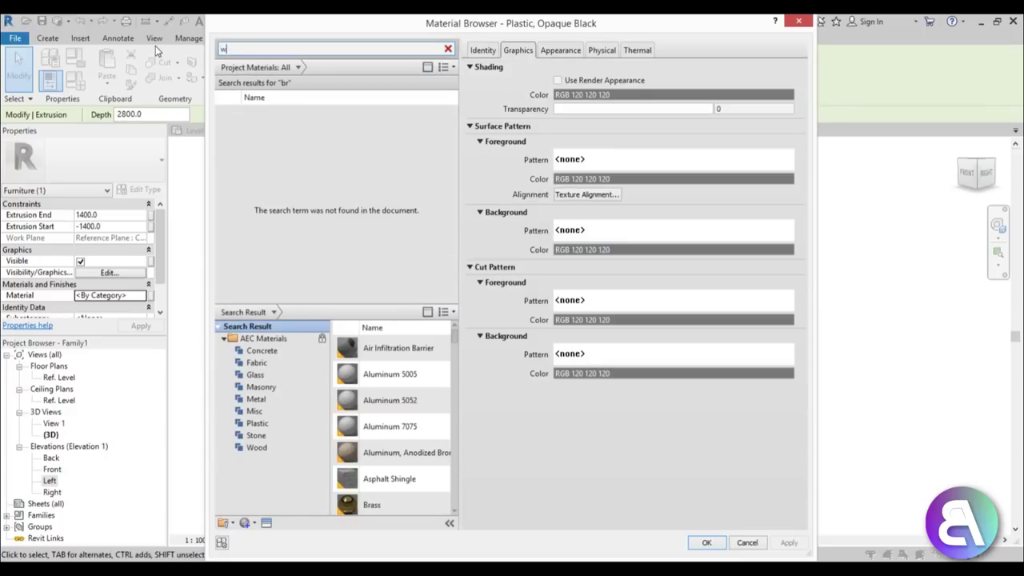
{"action": "type", "text": "ood"}
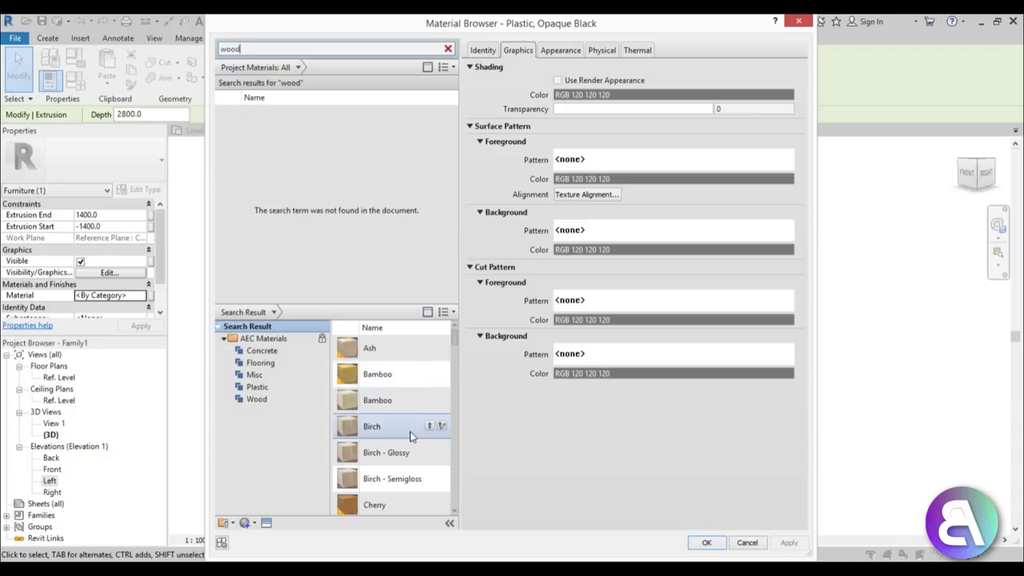
{"action": "left_click", "coordinate": [431, 426]}
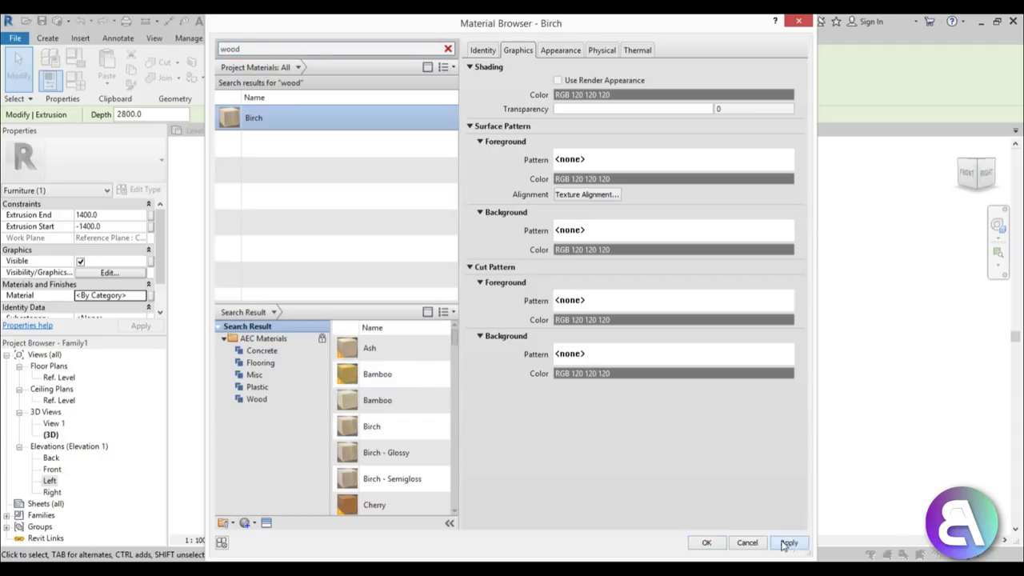
{"action": "left_click", "coordinate": [704, 543]}
{"action": "left_click", "coordinate": [521, 387]}
Set the family's 3D view to the Realistic visual style and inspect the table from a low front corner.
{"action": "middle_click_drag", "start_coordinate": [519, 386], "coordinate": [240, 518], "text": "shift"}
{"action": "left_click", "coordinate": [237, 539]}
{"action": "left_click", "coordinate": [264, 512]}
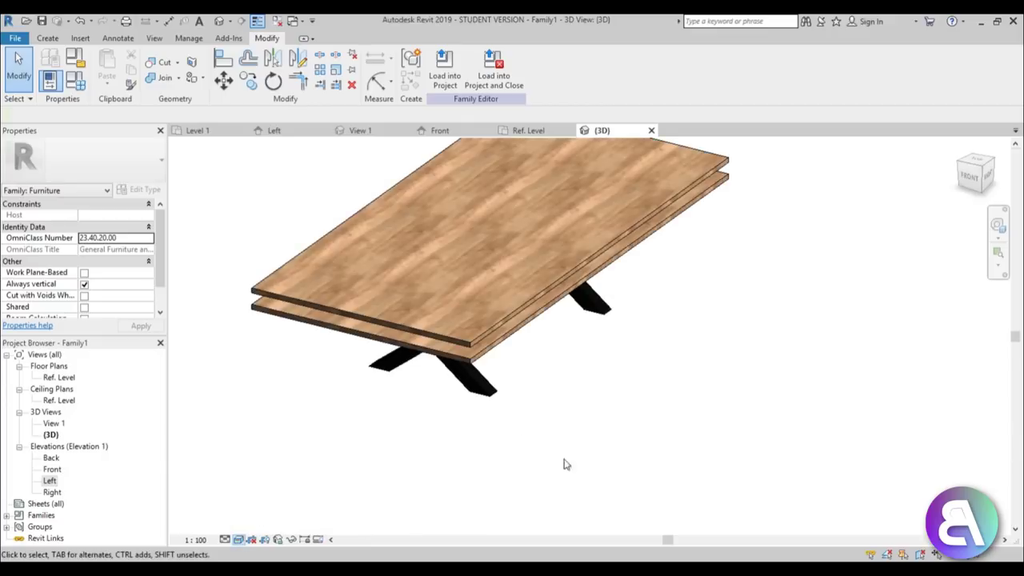
{"action": "middle_click_drag", "start_coordinate": [564, 463], "coordinate": [565, 409], "text": "shift"}
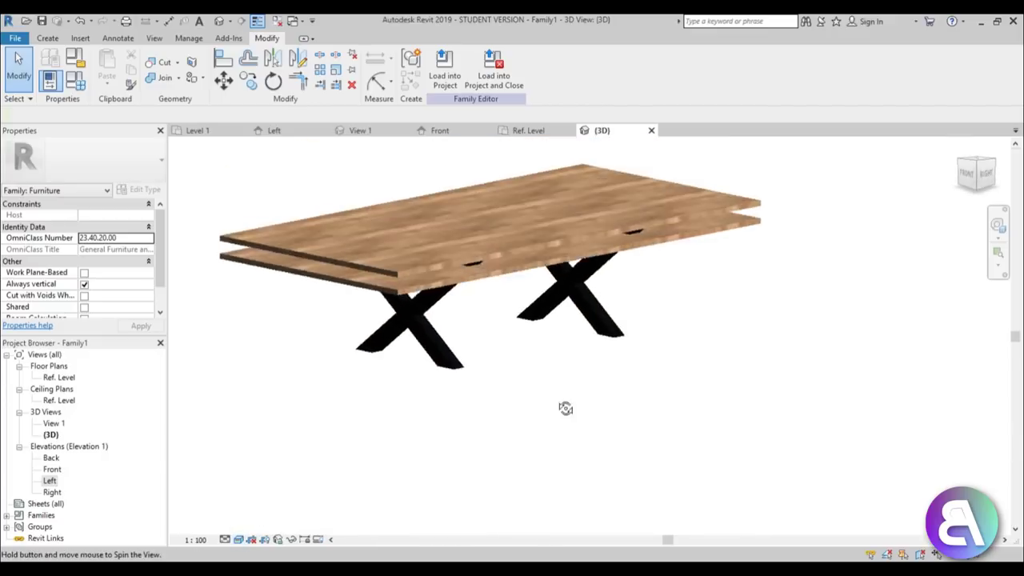
Load the table family into Project1 and place one instance midway between the elevation markers on the Level 1 plan.
{"action": "left_click", "coordinate": [445, 75]}
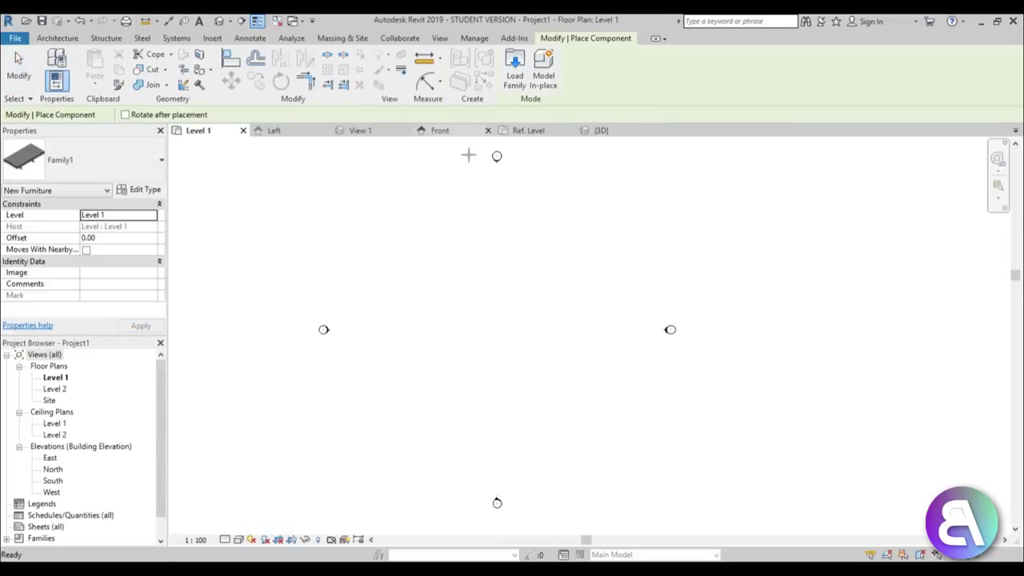
{"action": "left_click", "coordinate": [494, 336]}
{"action": "scroll", "coordinate": [500, 376], "scroll_direction": "up", "scroll_amount": 3}
{"action": "key", "text": "Escape"}
{"action": "key", "text": "Escape"}
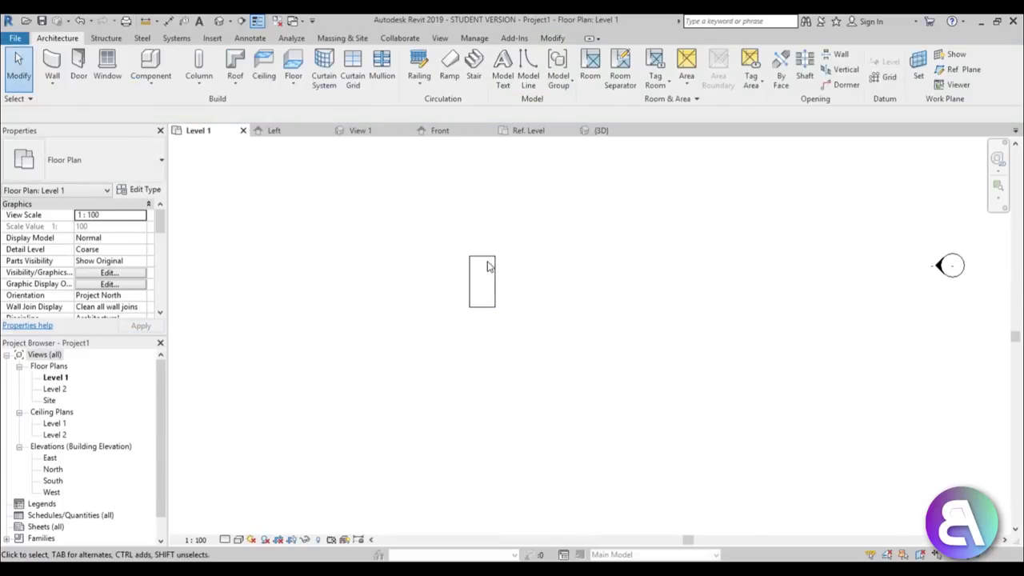
{"action": "scroll", "coordinate": [475, 331], "scroll_direction": "up", "scroll_amount": 3}
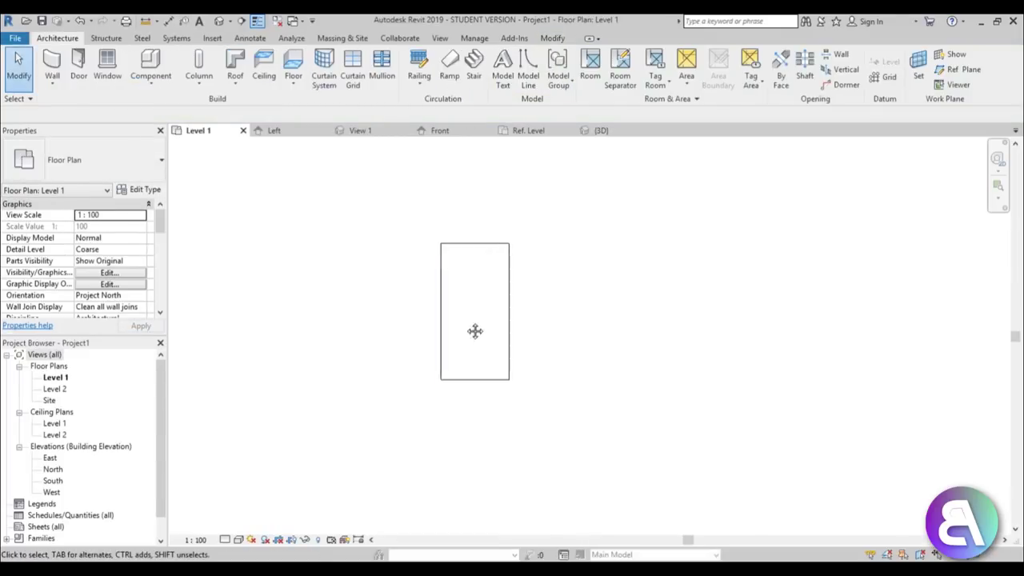
Load the six furniture and equipment family files from the desktop into the project, including the chair, cup, plant, laptop and screen.
{"action": "left_click", "coordinate": [996, 22]}
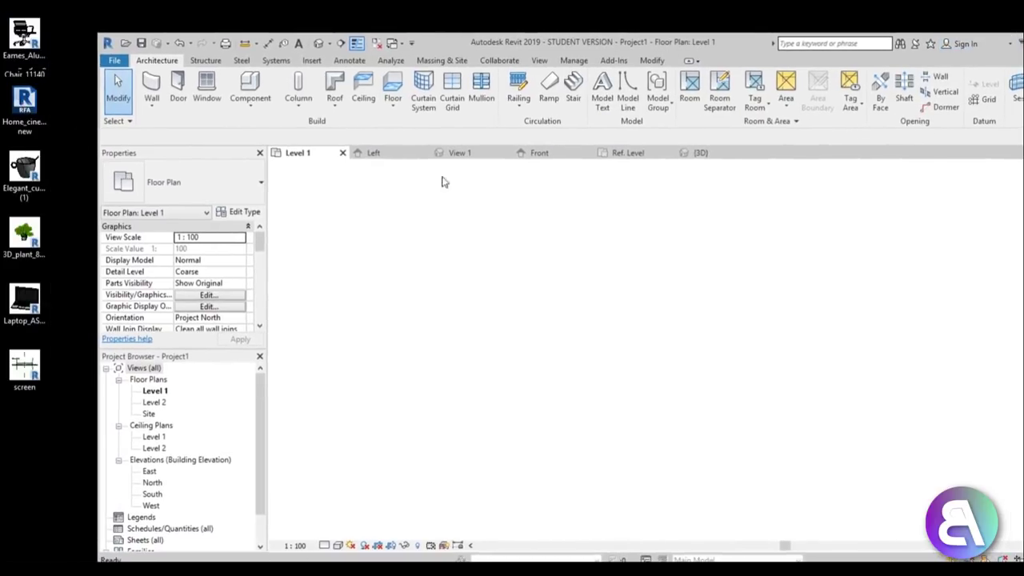
{"action": "left_click_drag", "start_coordinate": [68, 460], "coordinate": [114, 73]}
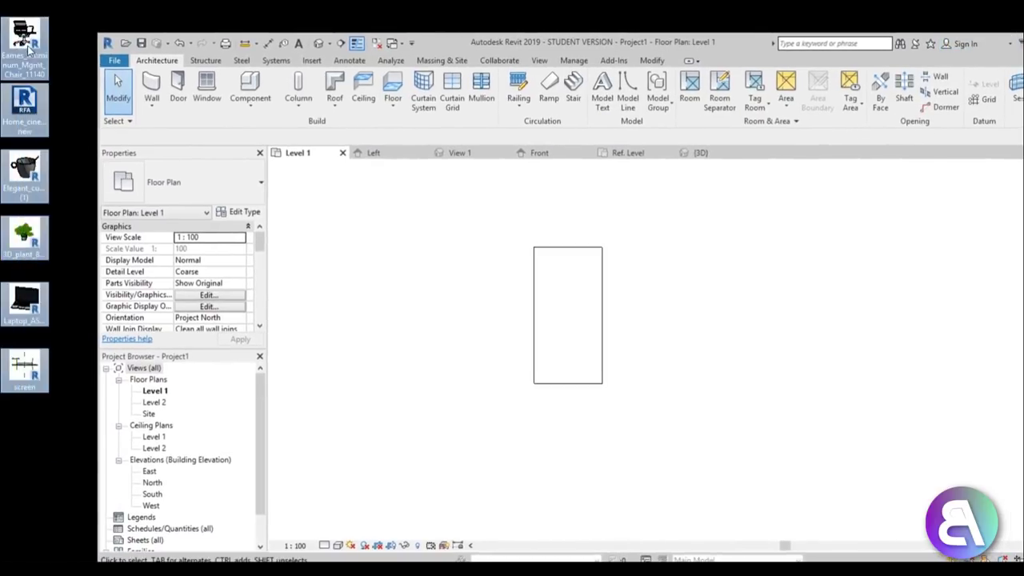
{"action": "left_click_drag", "start_coordinate": [24, 48], "coordinate": [398, 254]}
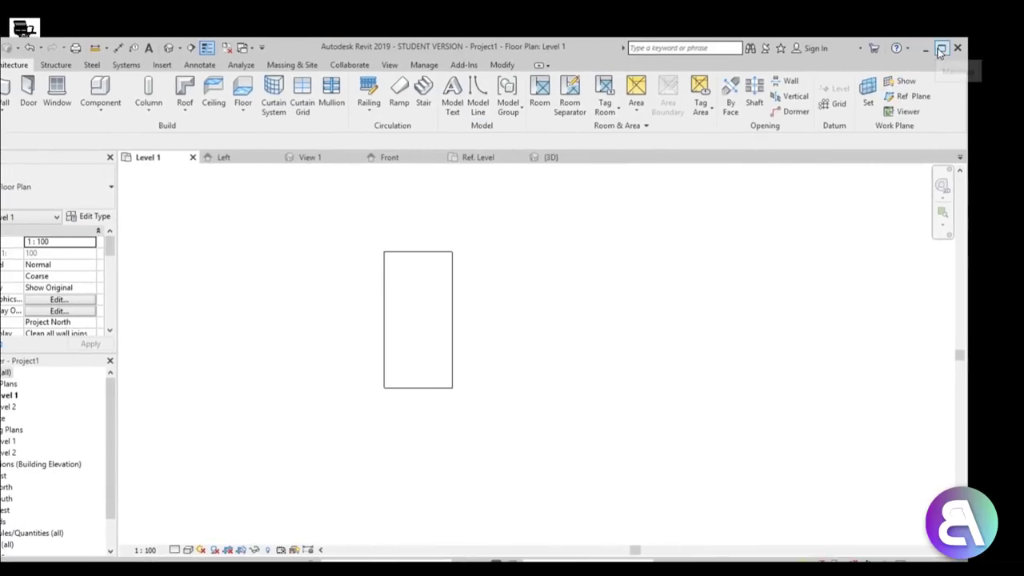
{"action": "left_click", "coordinate": [941, 49]}
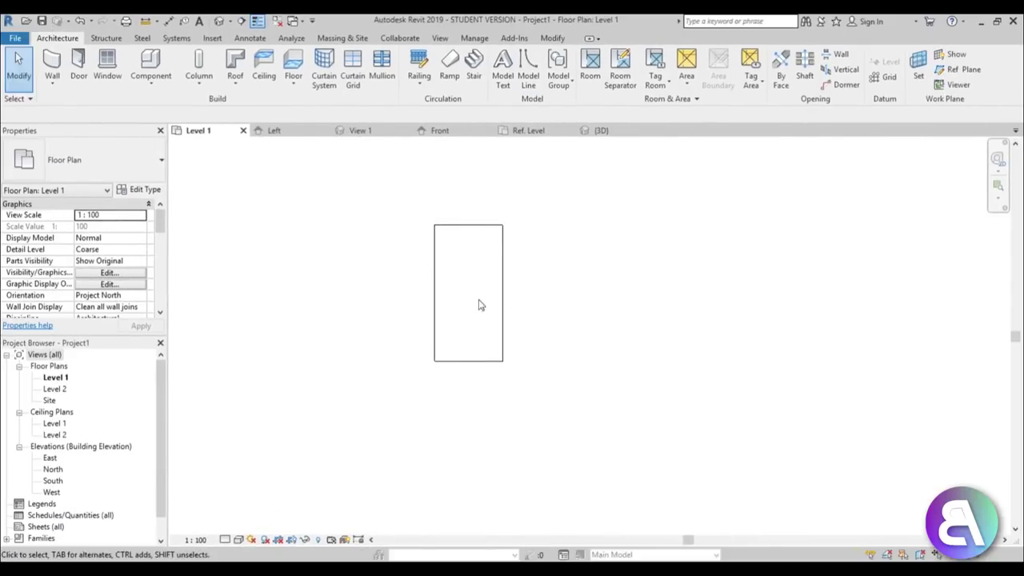
Place an Eames_Aluminum_Mgmt_Chair_11140 component, rotated to face the table, beside the upper end of its left long edge.
{"action": "scroll", "coordinate": [480, 304], "scroll_direction": "up", "scroll_amount": 3}
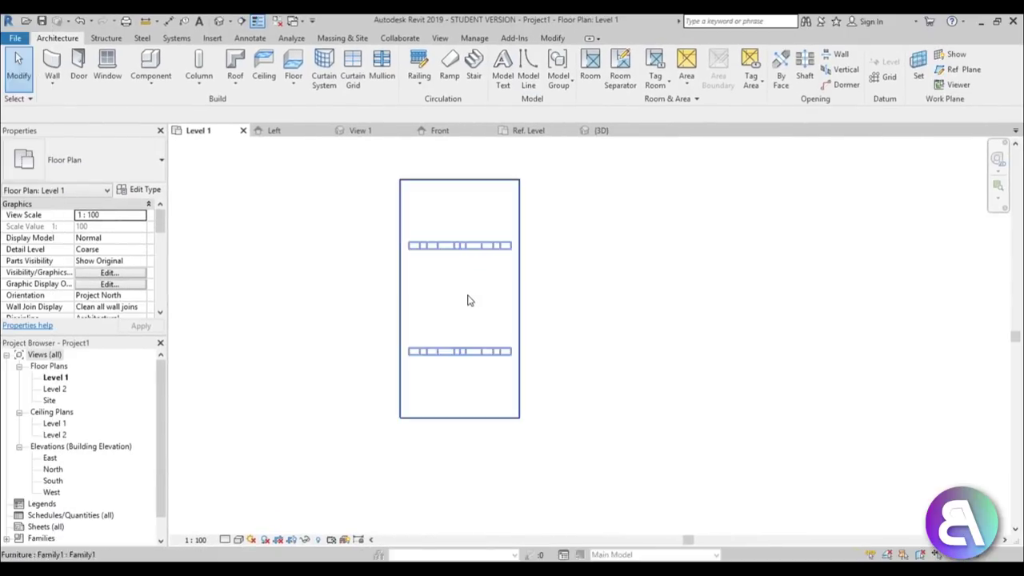
{"action": "left_click", "coordinate": [141, 64]}
{"action": "left_click", "coordinate": [105, 160]}
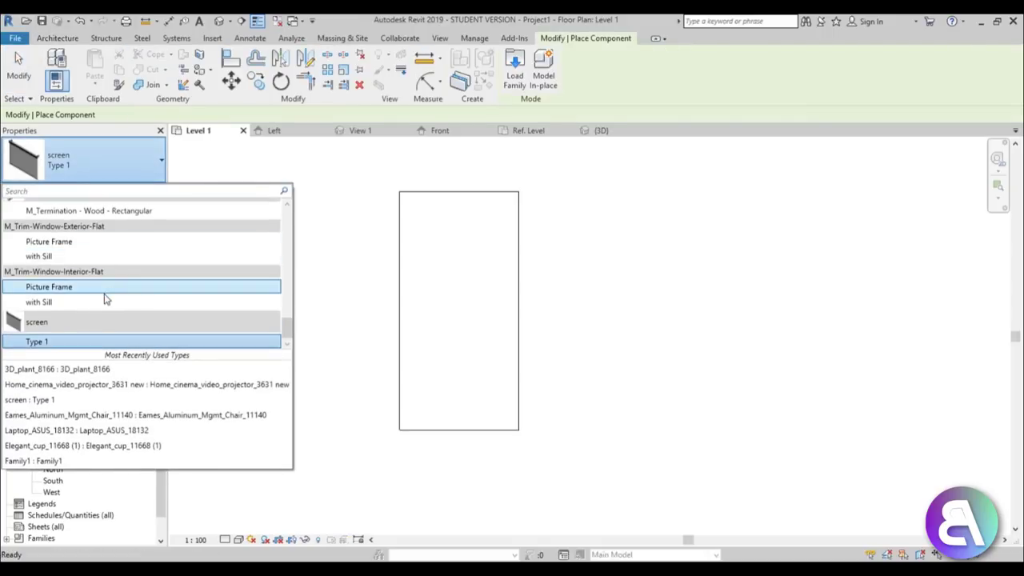
{"action": "scroll", "coordinate": [106, 297], "scroll_direction": "up", "scroll_amount": 15}
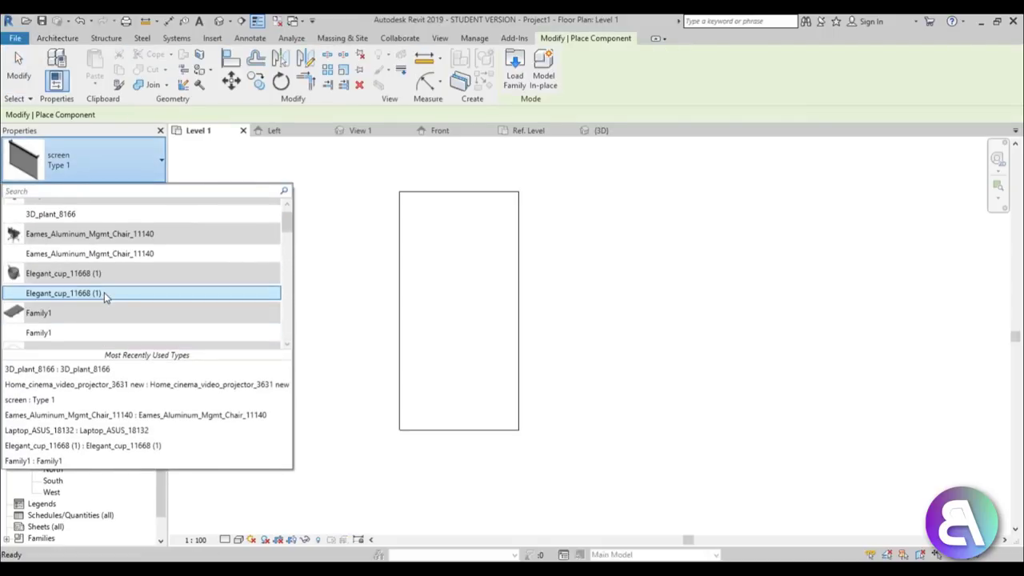
{"action": "scroll", "coordinate": [104, 292], "scroll_direction": "up", "scroll_amount": 1}
{"action": "left_click", "coordinate": [94, 273]}
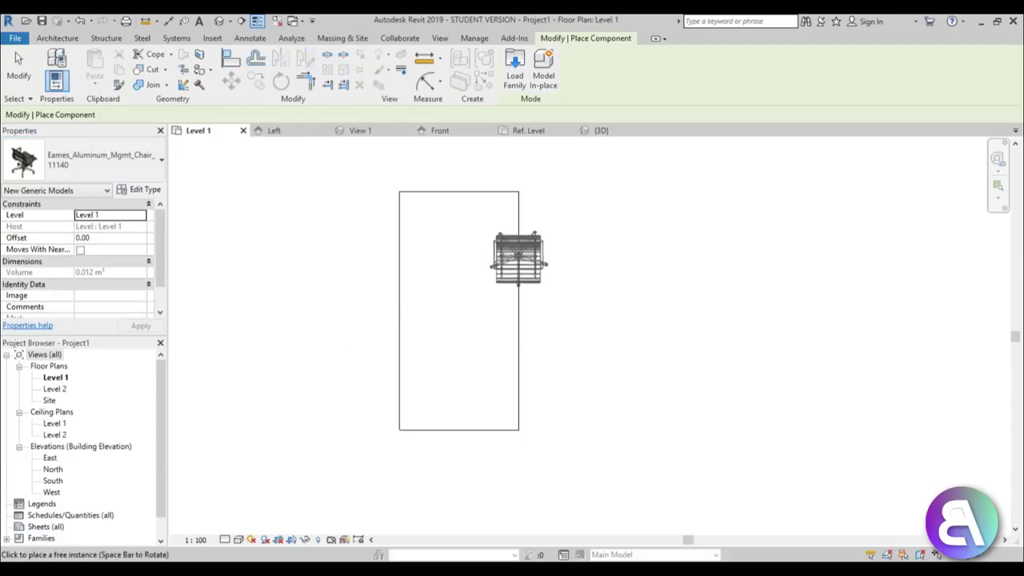
{"action": "scroll", "coordinate": [518, 228], "scroll_direction": "up", "scroll_amount": 3}
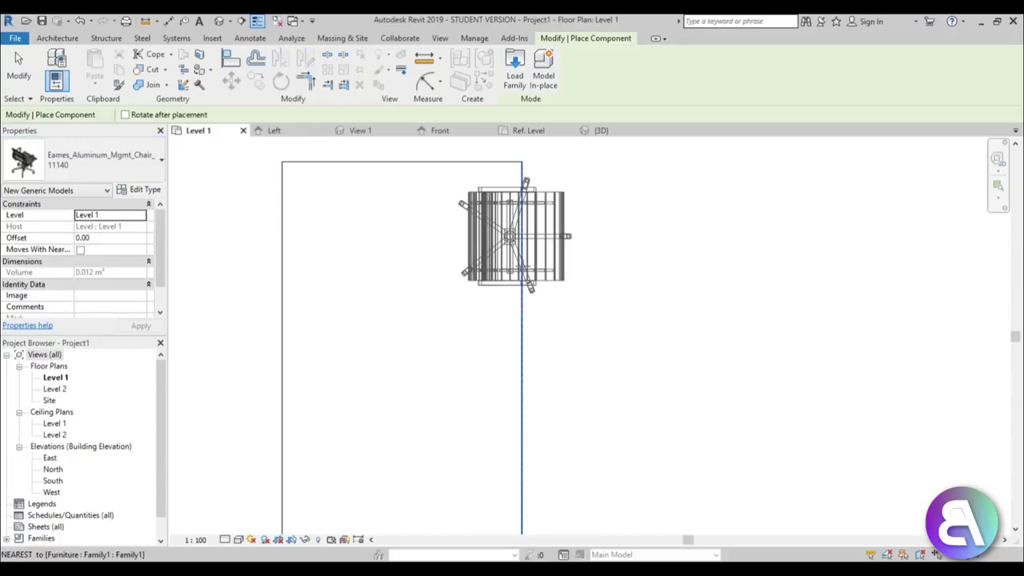
{"action": "scroll", "coordinate": [469, 274], "scroll_direction": "down", "scroll_amount": 3}
{"action": "scroll", "coordinate": [408, 208], "scroll_direction": "up", "scroll_amount": 1}
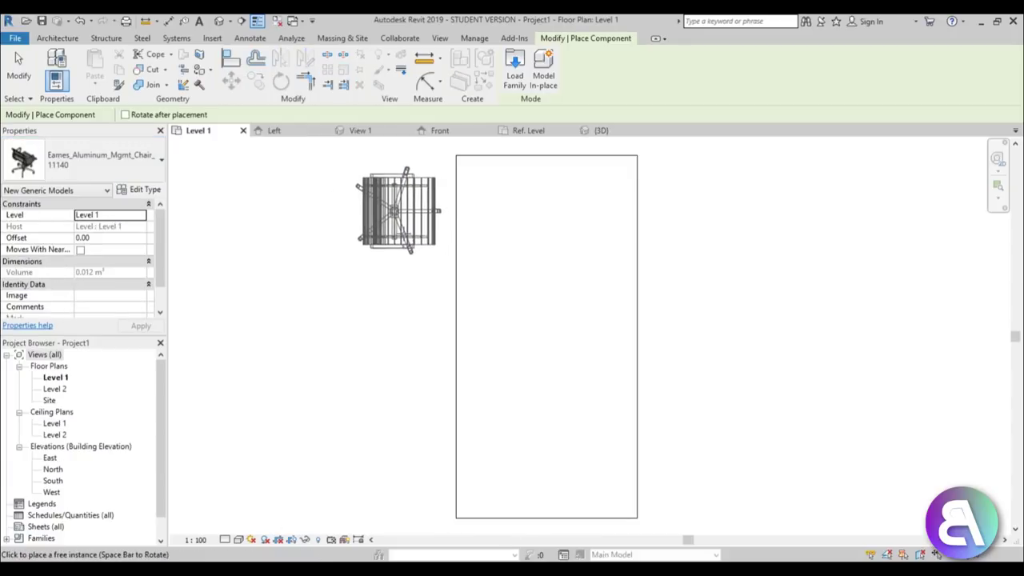
{"action": "left_click", "coordinate": [411, 206]}
{"action": "key", "text": "Escape"}
{"action": "key", "text": "Escape"}
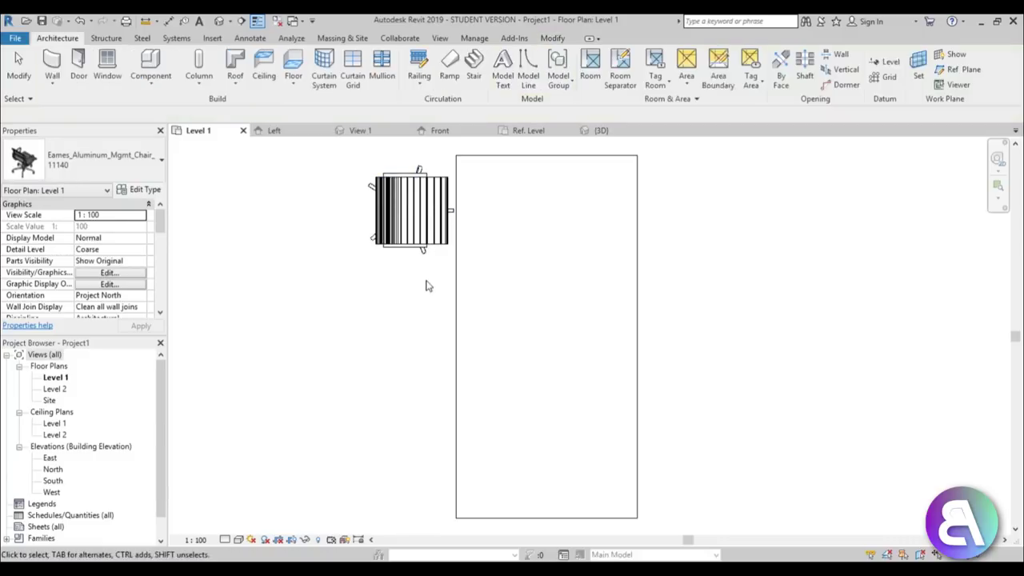
Open the project's default 3D view and show the table and chair in the Realistic visual style.
{"action": "left_click", "coordinate": [411, 232]}
{"action": "left_click", "coordinate": [218, 22]}
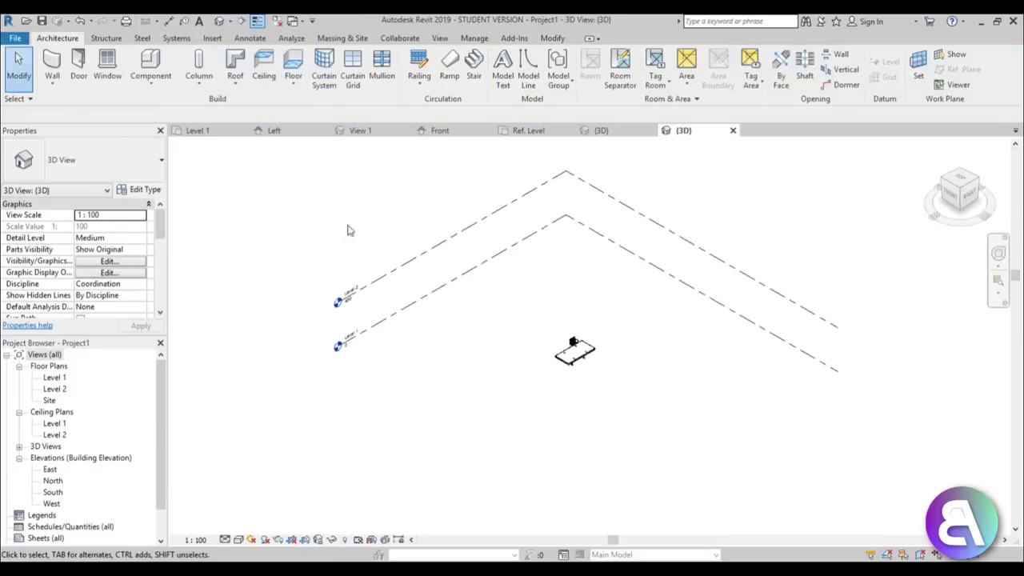
{"action": "scroll", "coordinate": [560, 379], "scroll_direction": "up", "scroll_amount": 10}
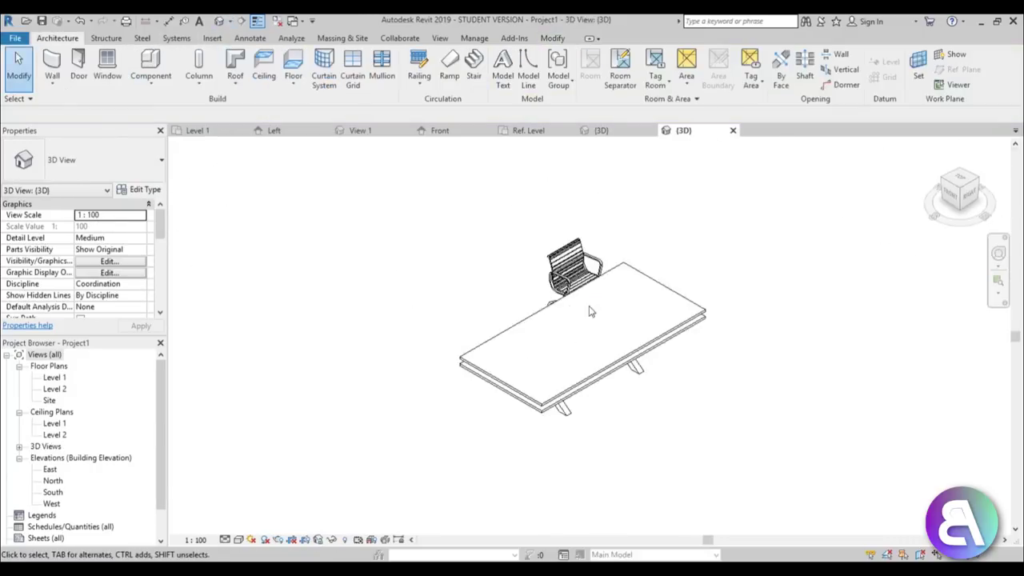
{"action": "left_click", "coordinate": [238, 540]}
{"action": "left_click", "coordinate": [264, 510]}
{"action": "middle_click_drag", "start_coordinate": [583, 468], "coordinate": [614, 445], "text": "shift"}
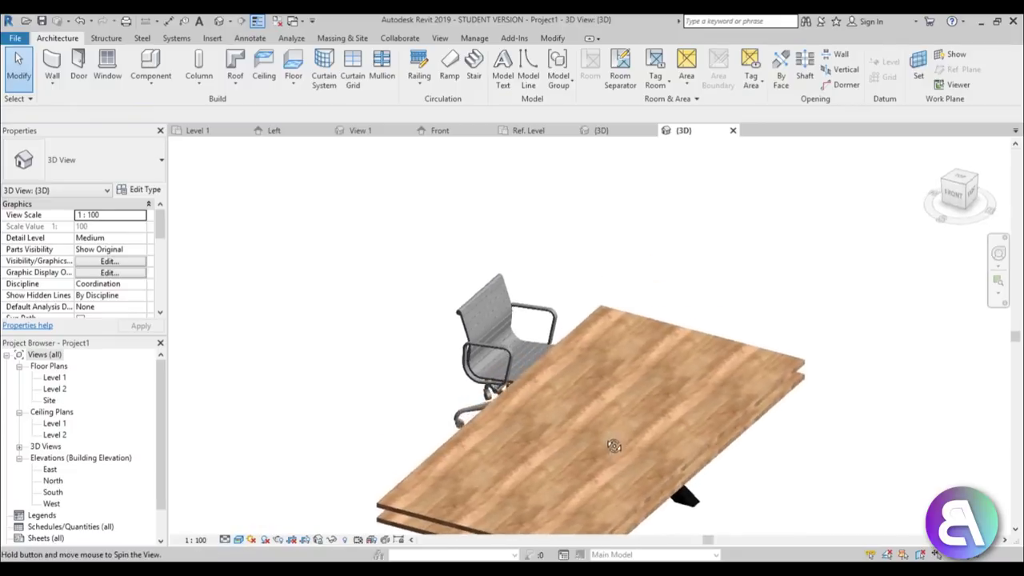
Assign the Paper material to the chair type's seat, finding it by searching the project materials for "white".
{"action": "scroll", "coordinate": [527, 350], "scroll_direction": "up", "scroll_amount": 8}
{"action": "left_click", "coordinate": [491, 260]}
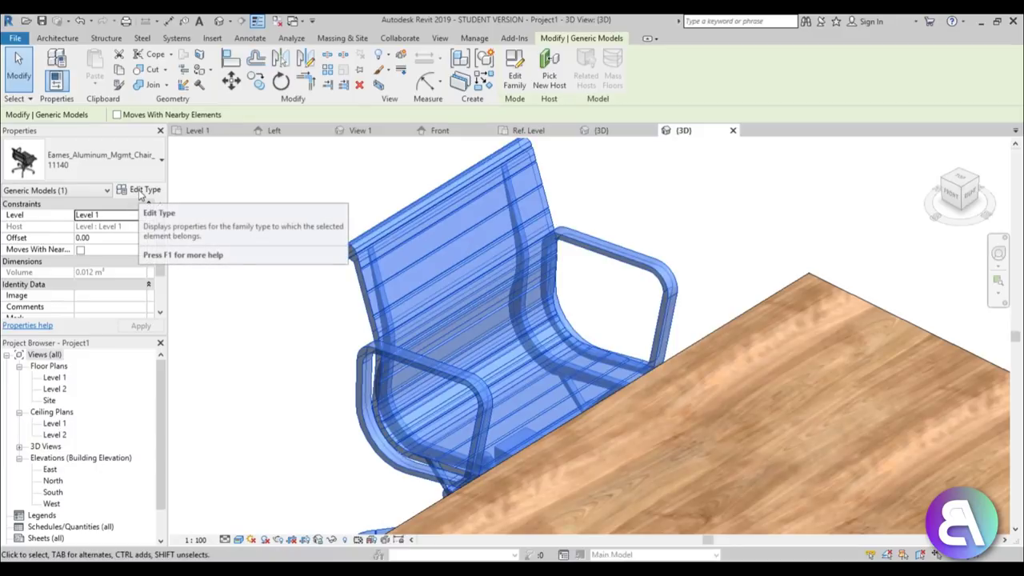
{"action": "left_click", "coordinate": [141, 189]}
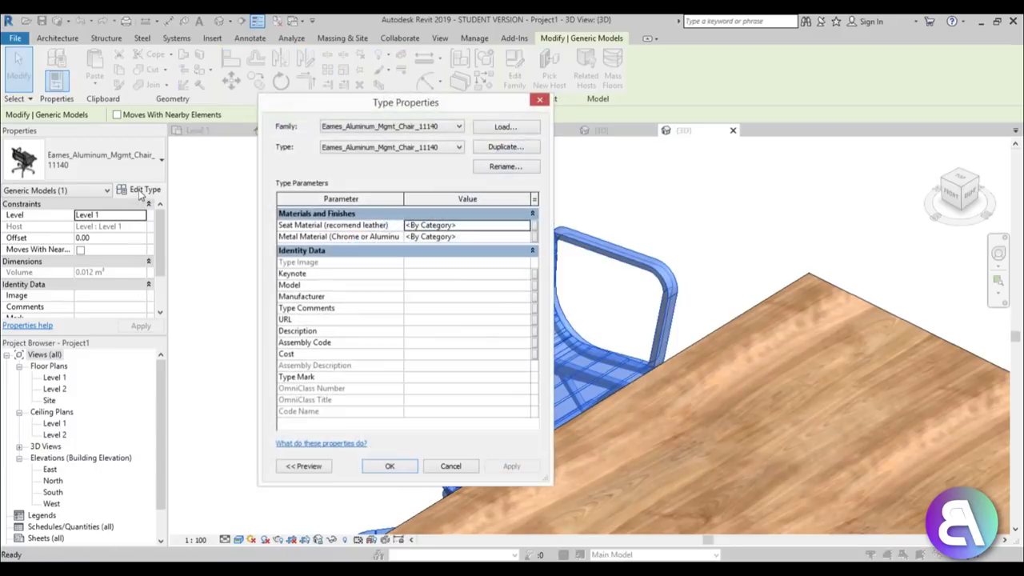
{"action": "left_click", "coordinate": [525, 225]}
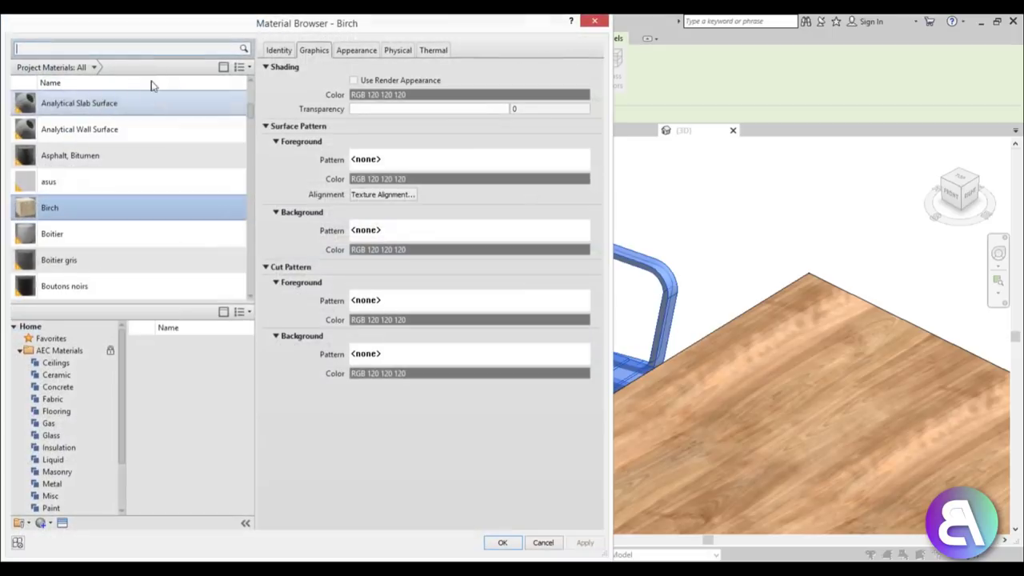
{"action": "left_click", "coordinate": [116, 51]}
{"action": "type", "text": "white"}
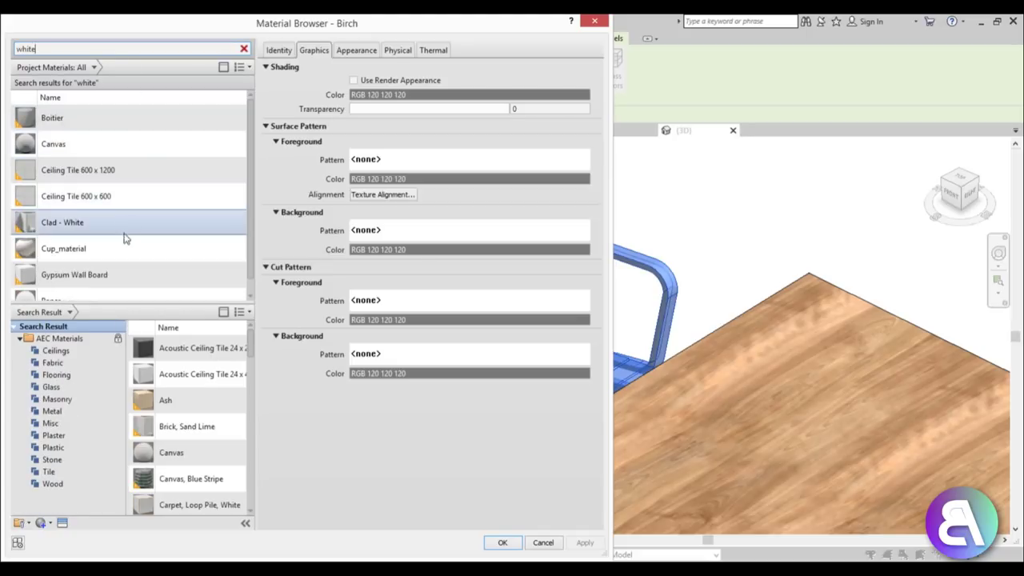
{"action": "scroll", "coordinate": [128, 252], "scroll_direction": "down", "scroll_amount": 1}
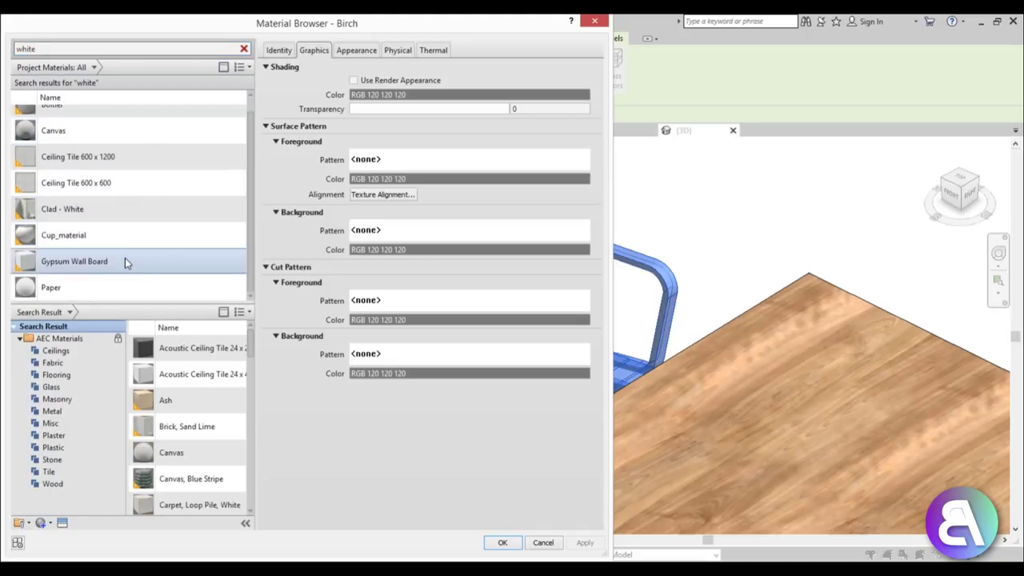
{"action": "scroll", "coordinate": [124, 258], "scroll_direction": "up", "scroll_amount": 1}
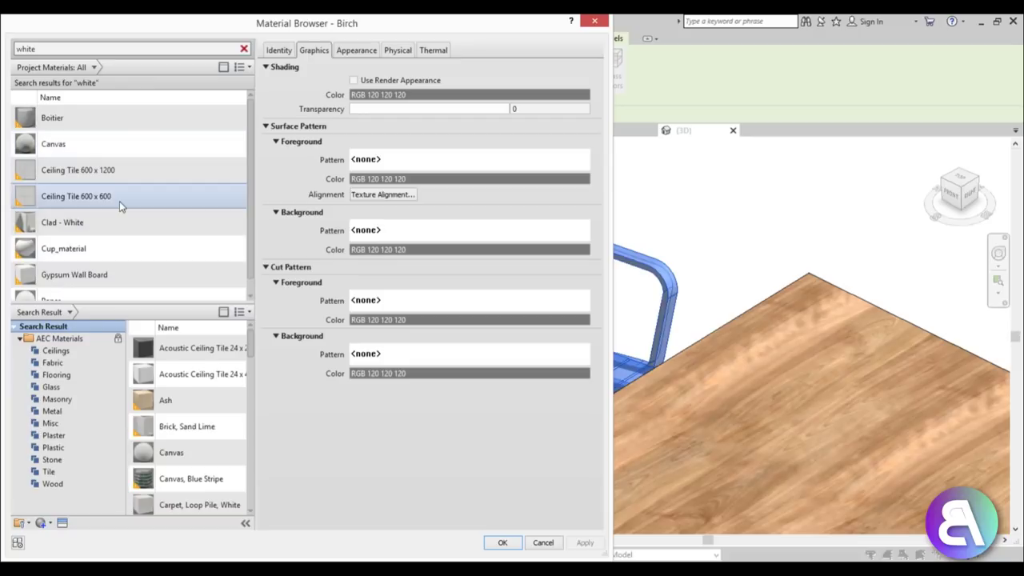
{"action": "scroll", "coordinate": [120, 232], "scroll_direction": "down", "scroll_amount": 1}
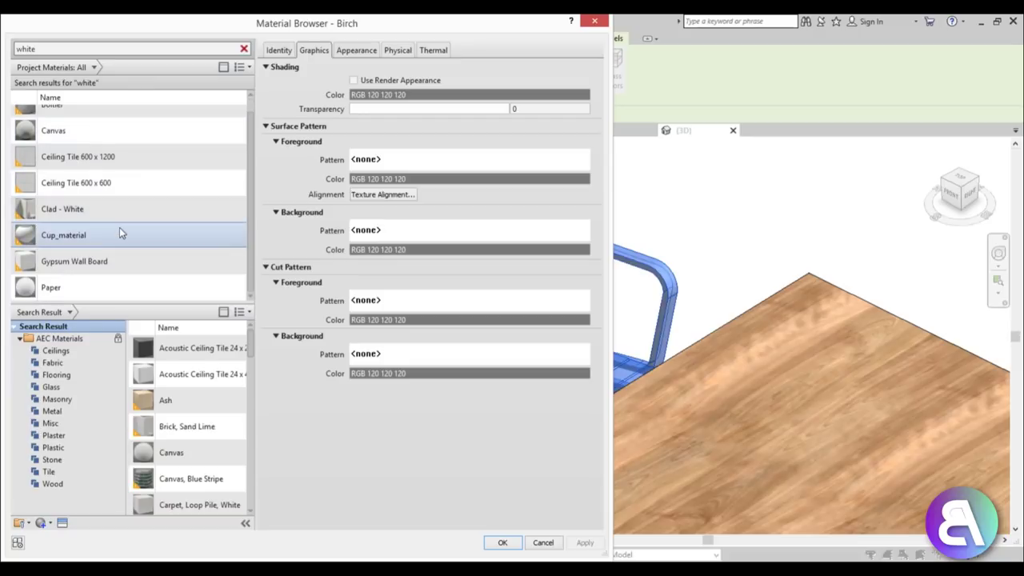
{"action": "left_click", "coordinate": [147, 290]}
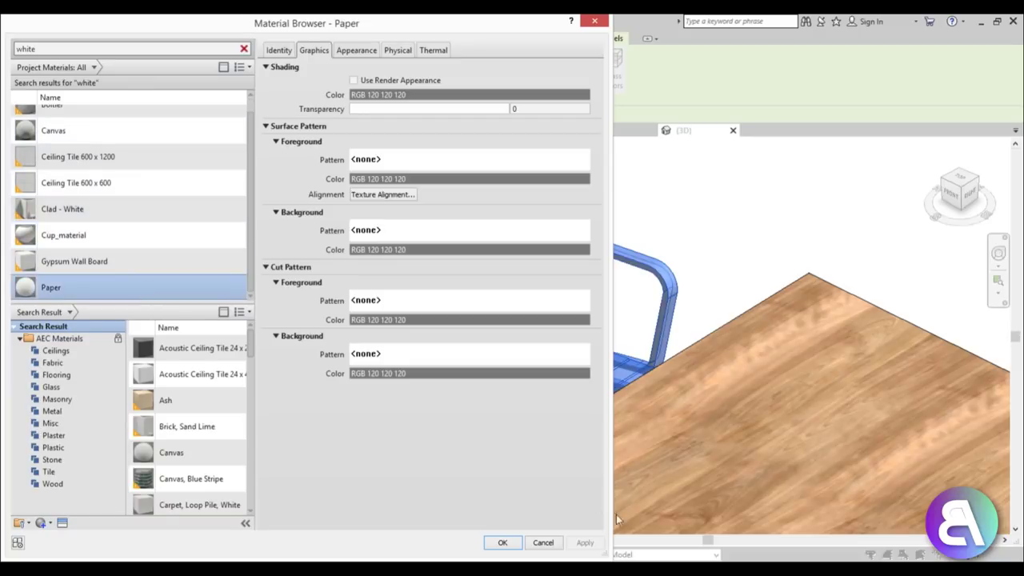
{"action": "left_click", "coordinate": [503, 543]}
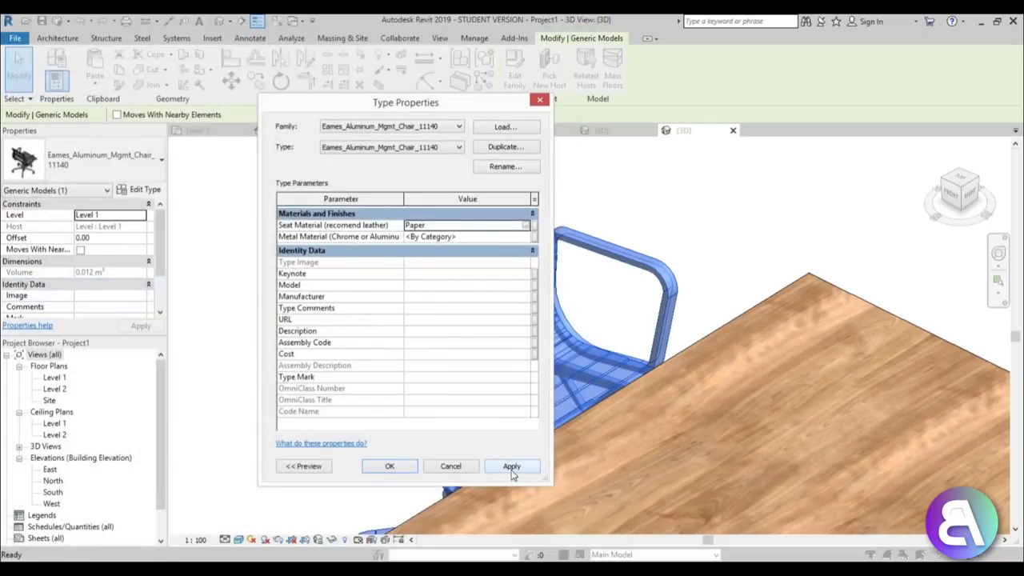
Assign Steel, Chrome Plated to the chair type's metal parts and accept the type properties.
{"action": "left_click", "coordinate": [528, 237]}
{"action": "left_click", "coordinate": [528, 238]}
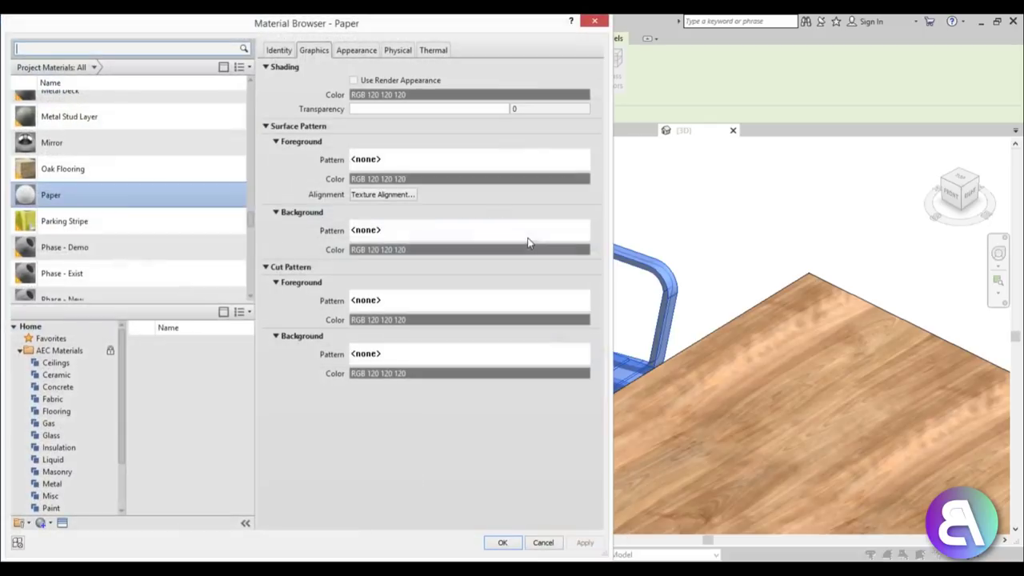
{"action": "left_click", "coordinate": [41, 47]}
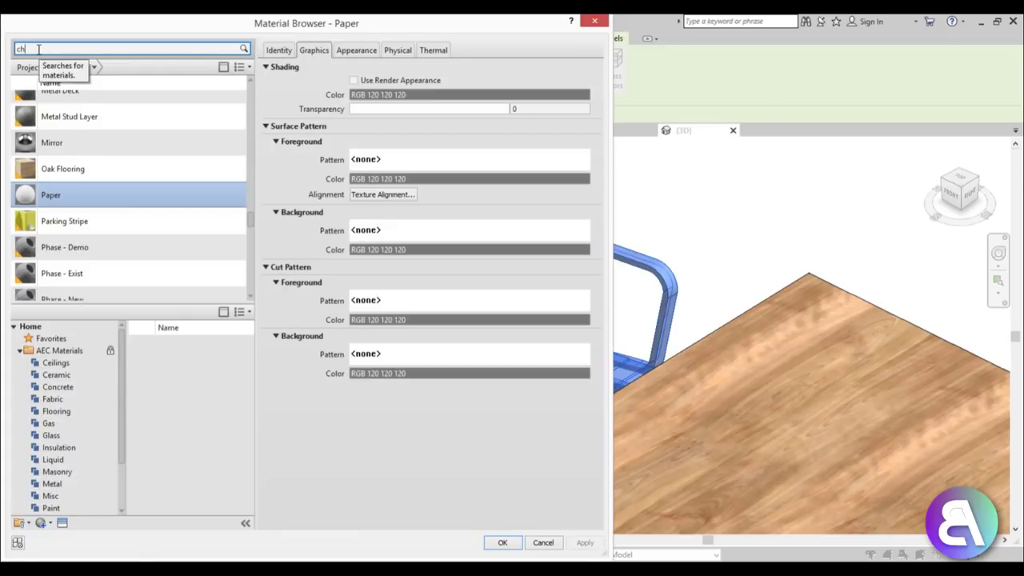
{"action": "type", "text": "ch"}
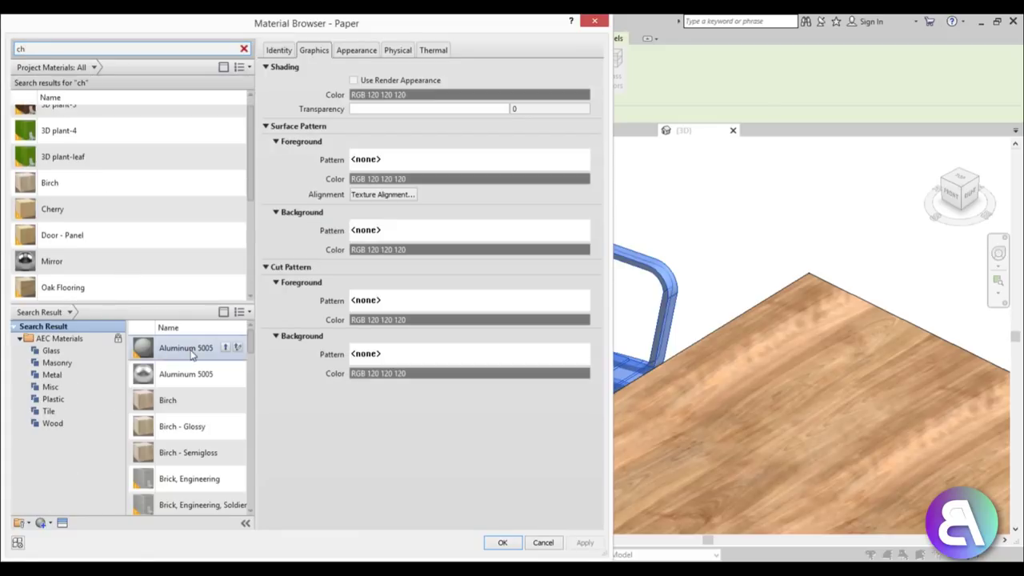
{"action": "scroll", "coordinate": [120, 200], "scroll_direction": "up", "scroll_amount": 1}
{"action": "left_click", "coordinate": [48, 49]}
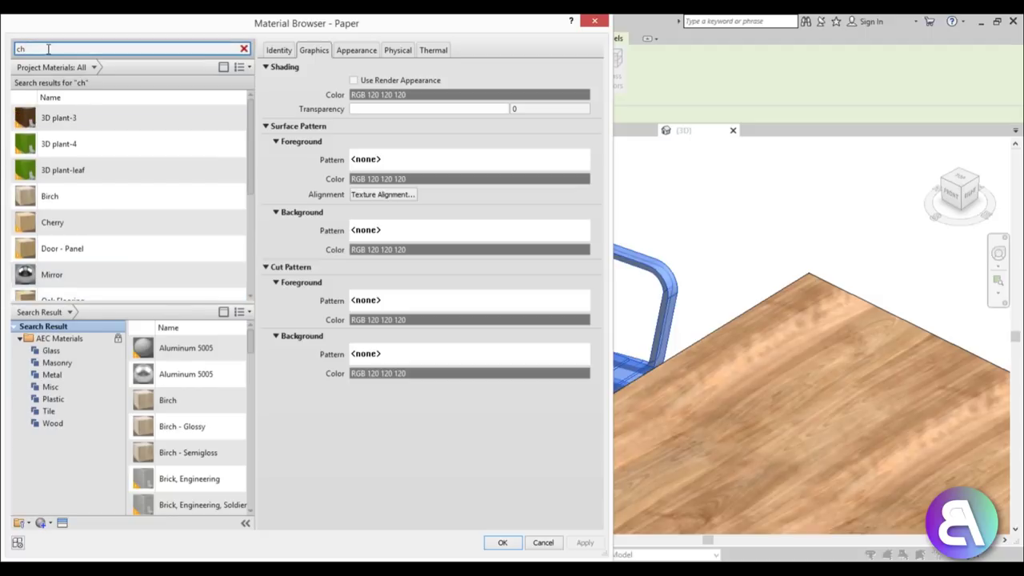
{"action": "type", "text": "ro"}
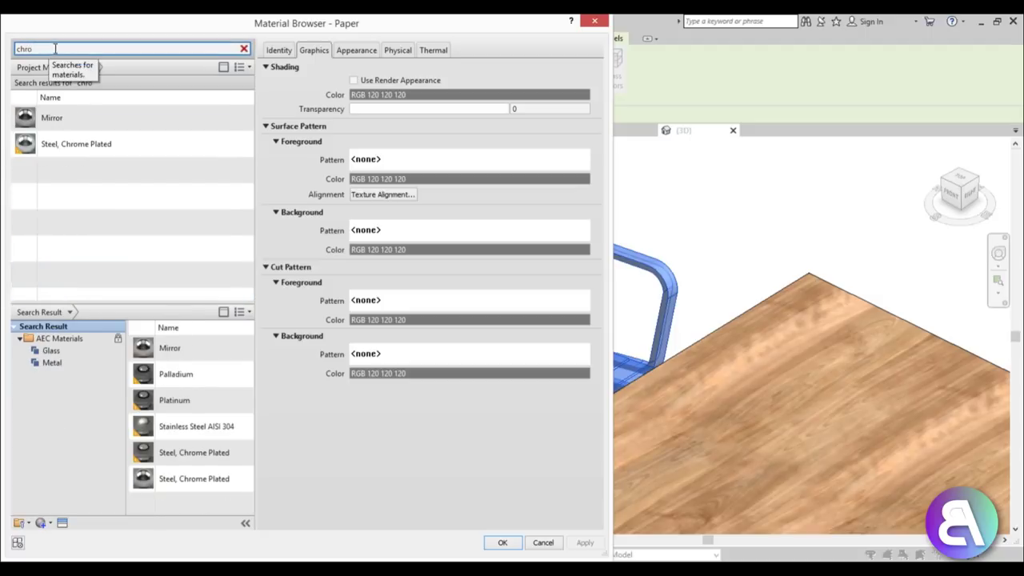
{"action": "left_click", "coordinate": [104, 148]}
{"action": "left_click", "coordinate": [502, 543]}
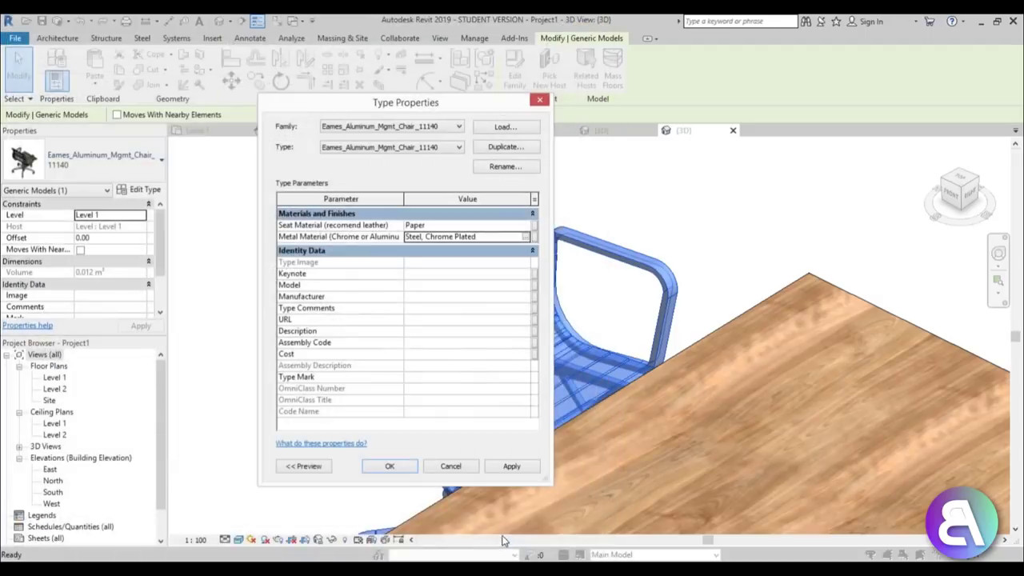
{"action": "left_click", "coordinate": [389, 466]}
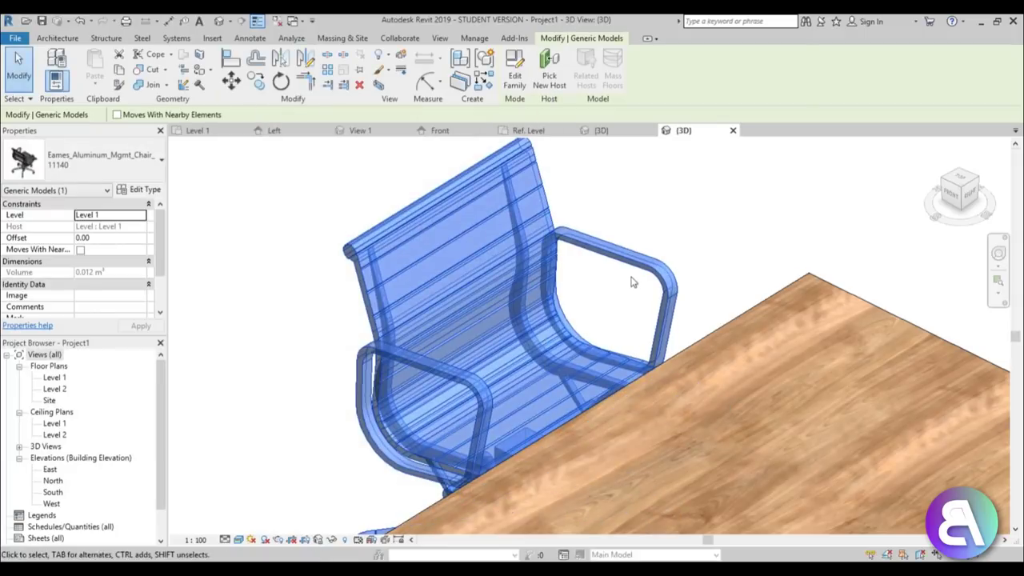
{"action": "key", "text": "Escape"}
On the Level 1 plan, copy the chair straight down to near the middle of the table's left long edge.
{"action": "scroll", "coordinate": [546, 318], "scroll_direction": "down", "scroll_amount": 3}
{"action": "scroll", "coordinate": [547, 317], "scroll_direction": "up", "scroll_amount": 5}
{"action": "scroll", "coordinate": [536, 348], "scroll_direction": "down", "scroll_amount": 2}
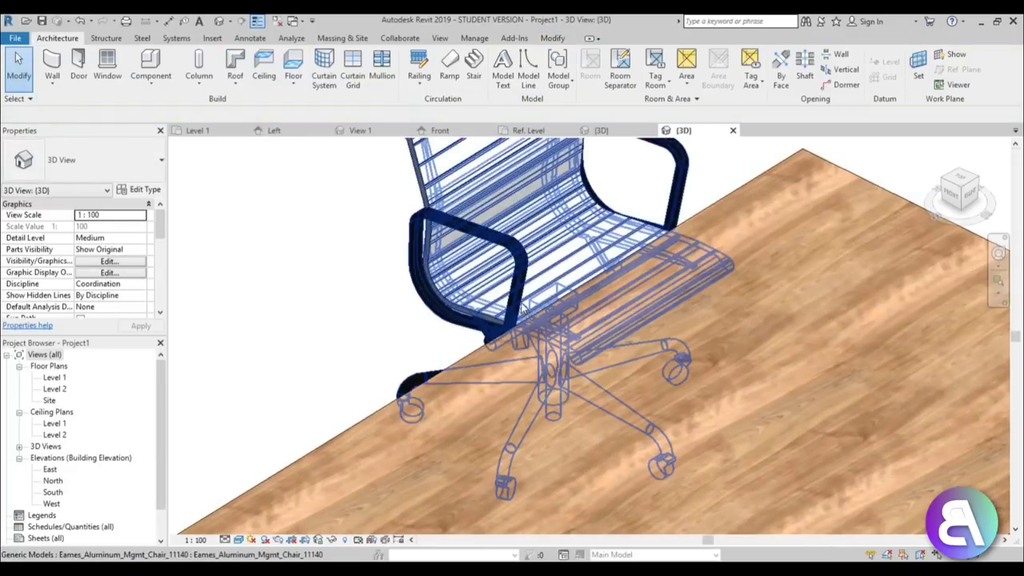
{"action": "scroll", "coordinate": [520, 382], "scroll_direction": "down", "scroll_amount": 6}
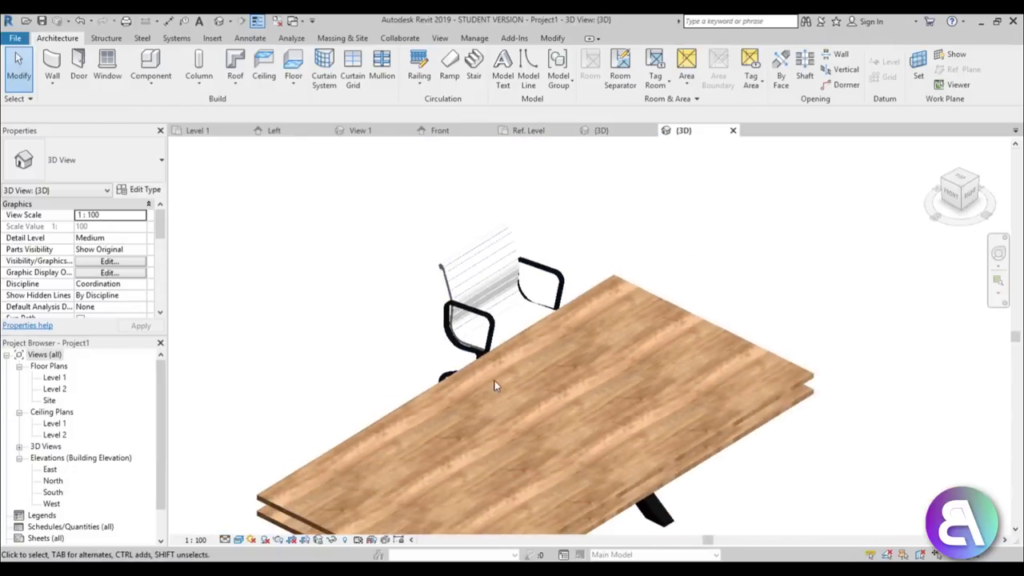
{"action": "mouse_move", "coordinate": [516, 395]}
{"action": "middle_mouse_down", "text": "shift"}
{"action": "mouse_move", "coordinate": [521, 407]}
{"action": "mouse_move", "coordinate": [503, 404]}
{"action": "middle_mouse_up", "text": "shift"}
{"action": "double_click", "coordinate": [54, 377]}
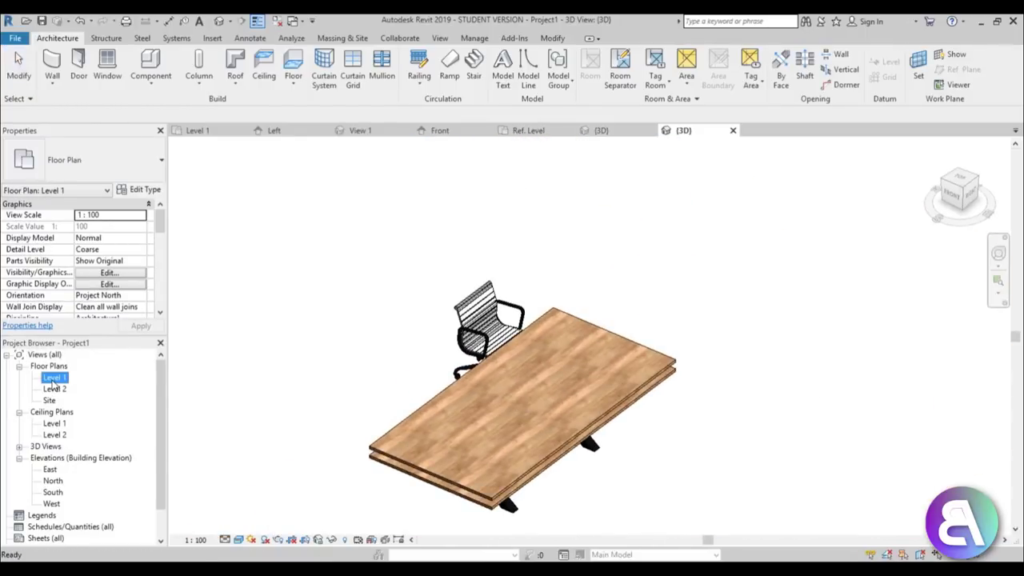
{"action": "left_click", "coordinate": [471, 246]}
{"action": "scroll", "coordinate": [475, 299], "scroll_direction": "up", "scroll_amount": 1}
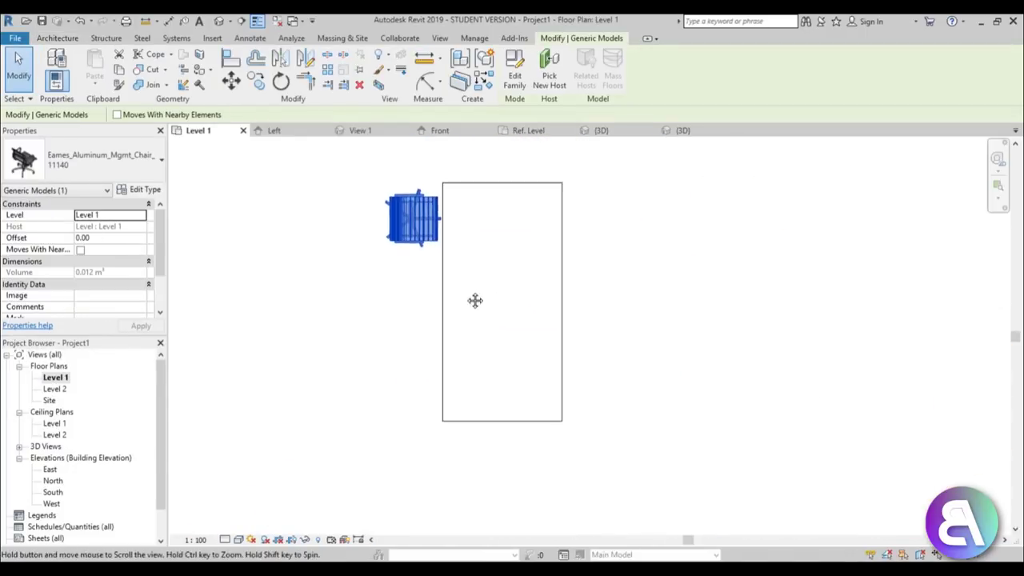
{"action": "middle_click_drag", "start_coordinate": [475, 299], "coordinate": [441, 296]}
{"action": "key", "text": "m"}
{"action": "key", "text": "v"}
{"action": "left_click", "coordinate": [408, 213]}
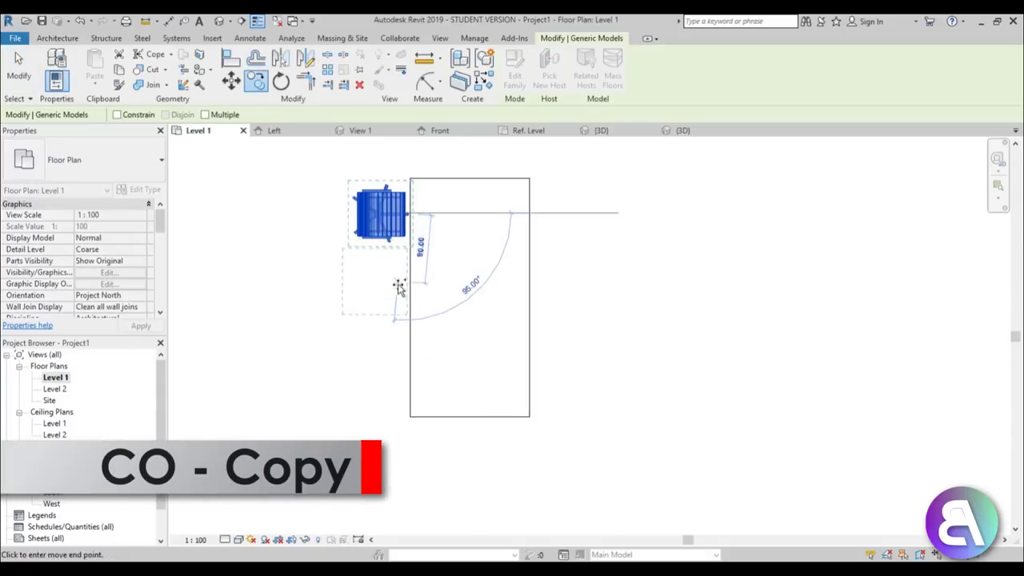
{"action": "left_click", "coordinate": [403, 296]}
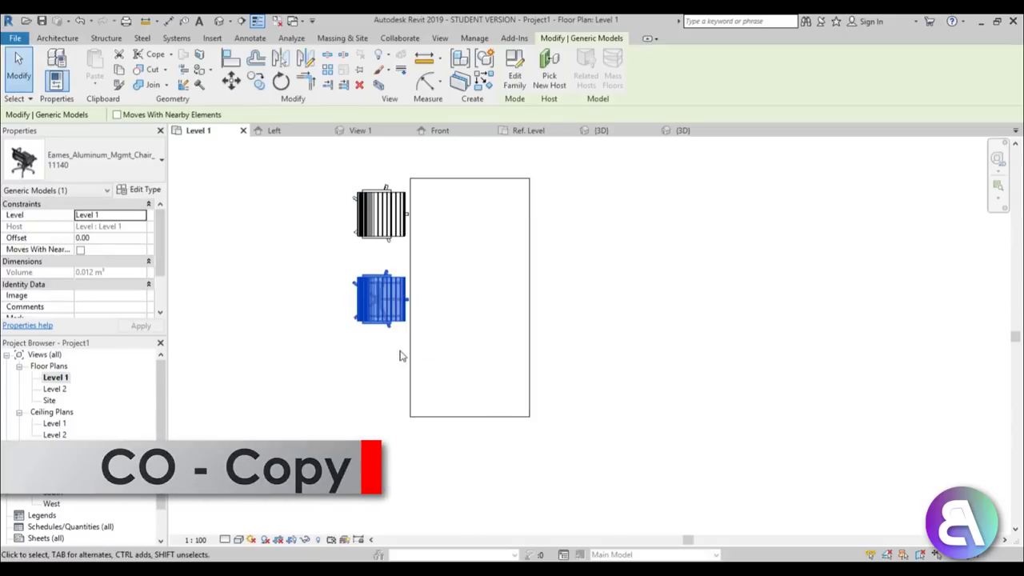
Copy the middle chair to the lower end of the table's left edge and even out the spacing of the three chairs.
{"action": "key", "text": "c"}
{"action": "key", "text": "o"}
{"action": "left_click", "coordinate": [400, 300]}
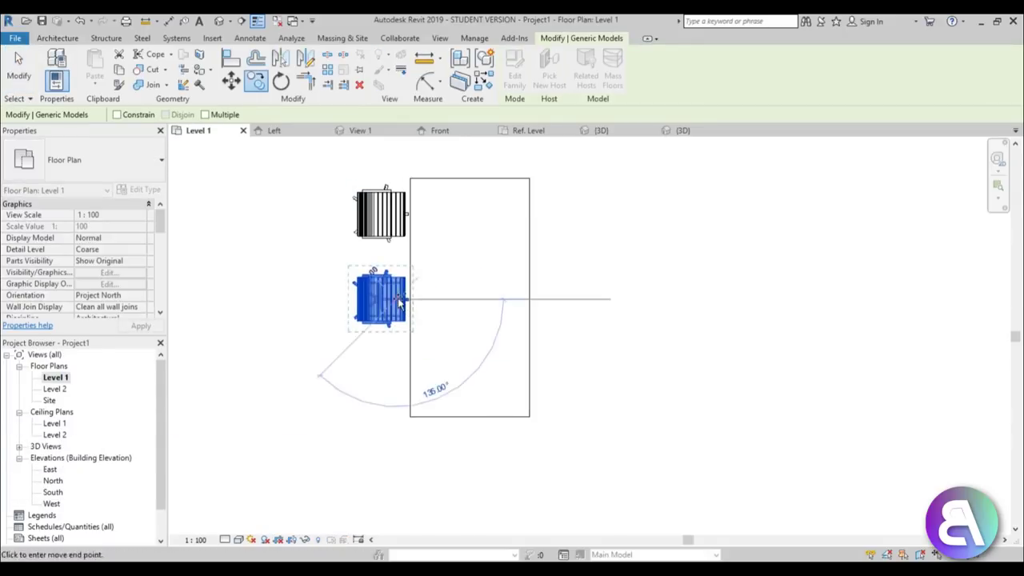
{"action": "left_click", "coordinate": [402, 384]}
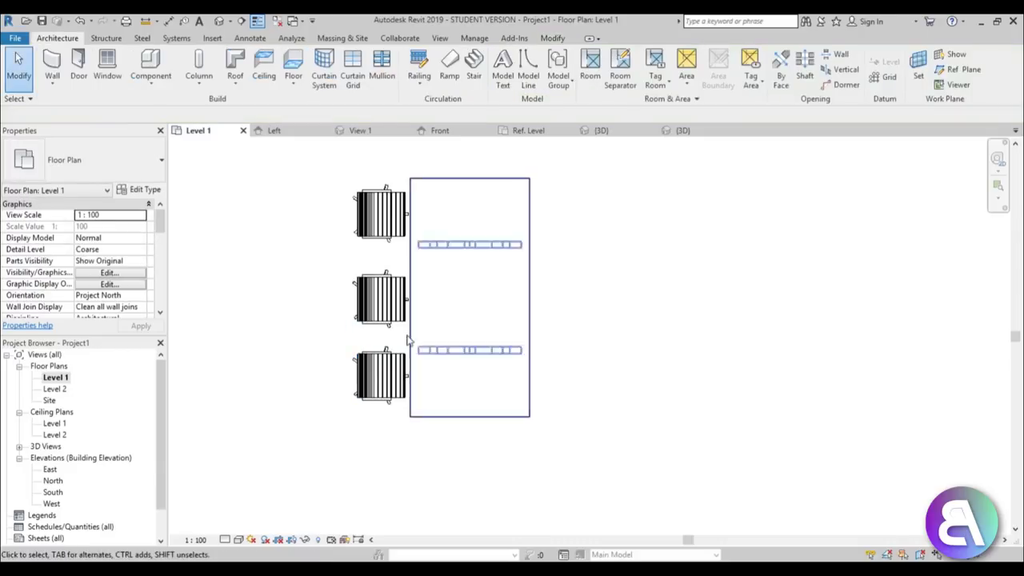
{"action": "left_click", "coordinate": [380, 300]}
{"action": "key", "text": "Escape"}
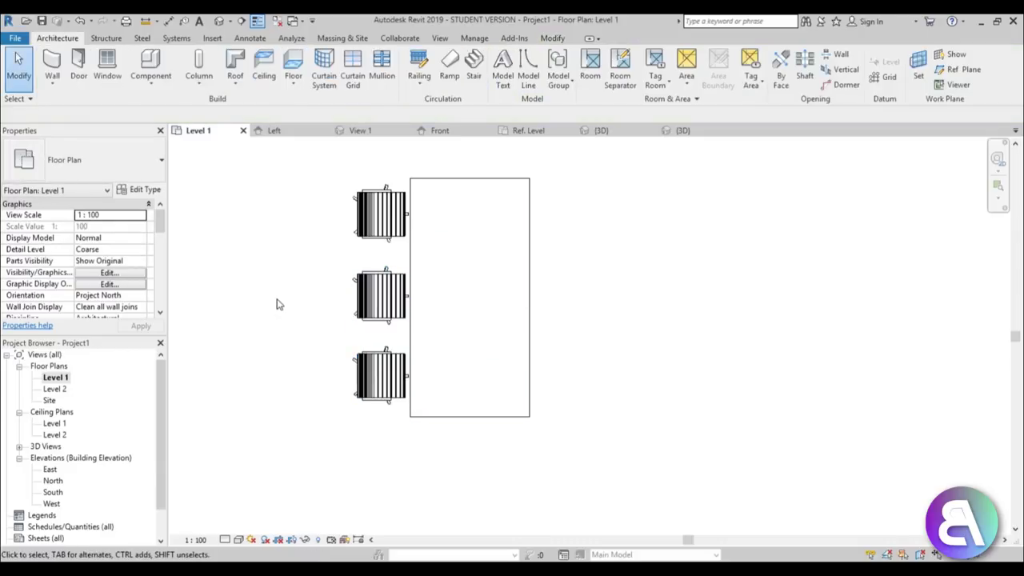
Place a similar chair centred at the table's lower short edge, rotated to face the table.
{"action": "left_click", "coordinate": [382, 392]}
{"action": "key", "text": "c"}
{"action": "key", "text": "s"}
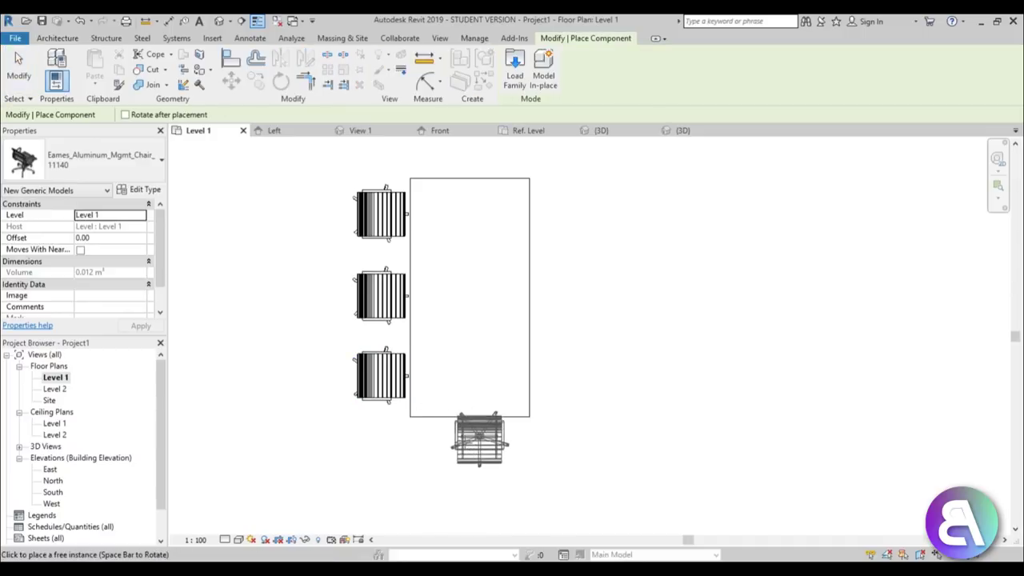
{"action": "key", "text": "space"}
{"action": "key", "text": "space"}
{"action": "key", "text": "space"}
{"action": "key", "text": "space"}
{"action": "key", "text": "space"}
{"action": "key", "text": "space"}
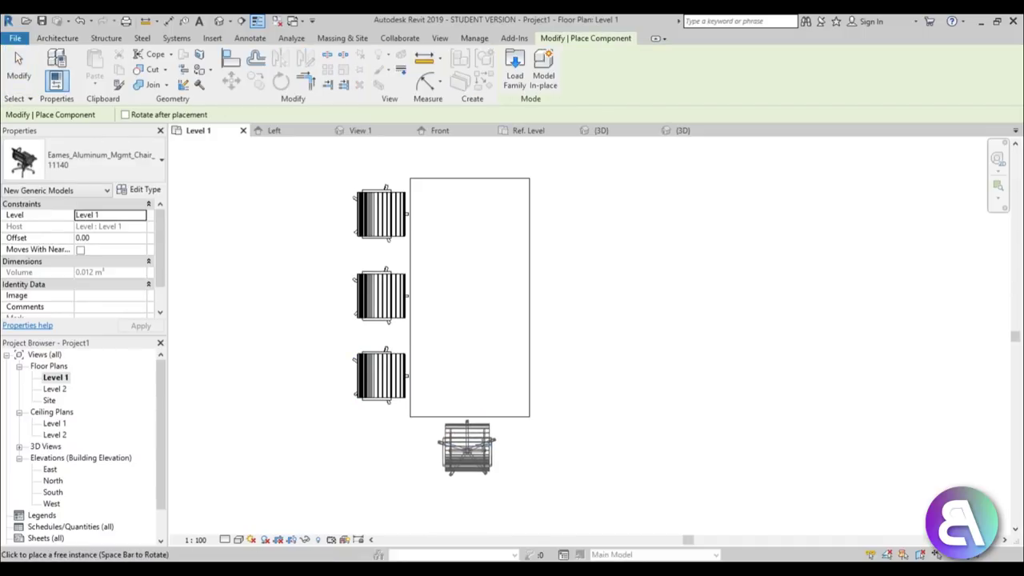
{"action": "left_click", "coordinate": [470, 446]}
{"action": "key", "text": "Escape"}
{"action": "key", "text": "Escape"}
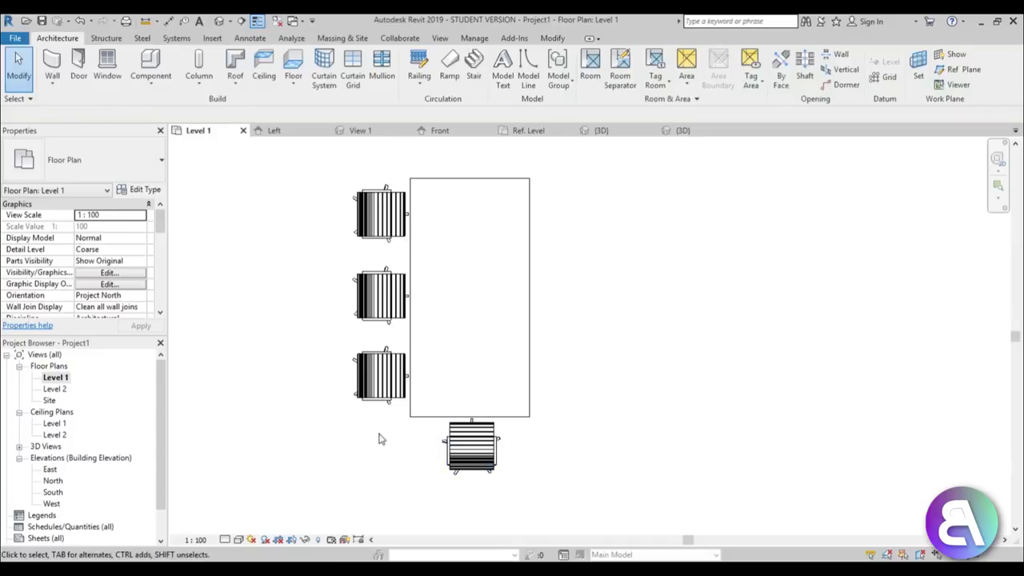
Mirror the three left-hand chairs as copies to the opposite long edge, using the table's lengthwise centre line as the axis.
{"action": "left_click_drag", "start_coordinate": [381, 435], "coordinate": [327, 213]}
{"action": "middle_click_drag", "start_coordinate": [327, 288], "coordinate": [312, 269]}
{"action": "key", "text": "m"}
{"action": "key", "text": "m"}
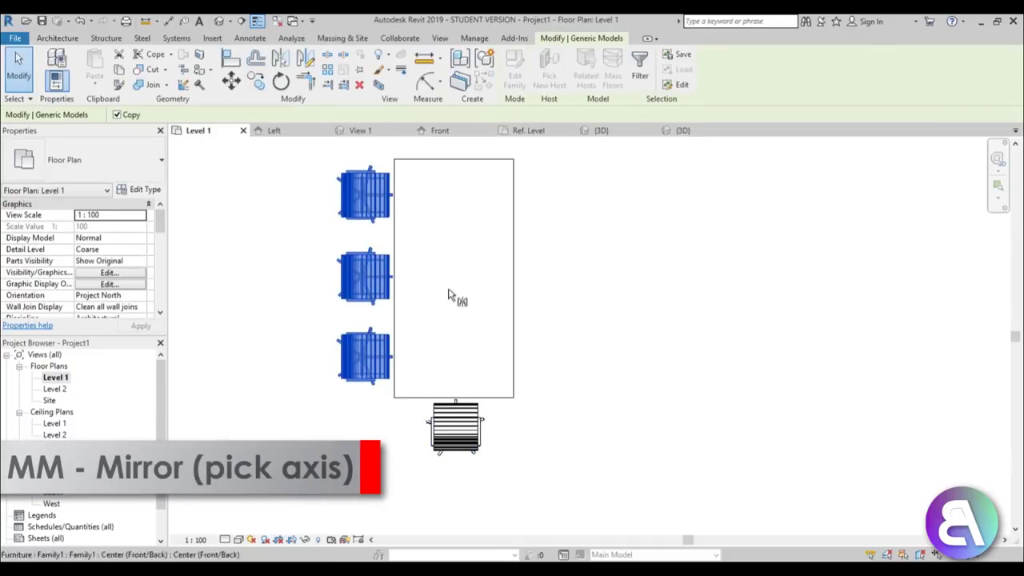
{"action": "left_click", "coordinate": [456, 297]}
{"action": "scroll", "coordinate": [502, 310], "scroll_direction": "down", "scroll_amount": 1}
{"action": "scroll", "coordinate": [502, 310], "scroll_direction": "down", "scroll_amount": 1}
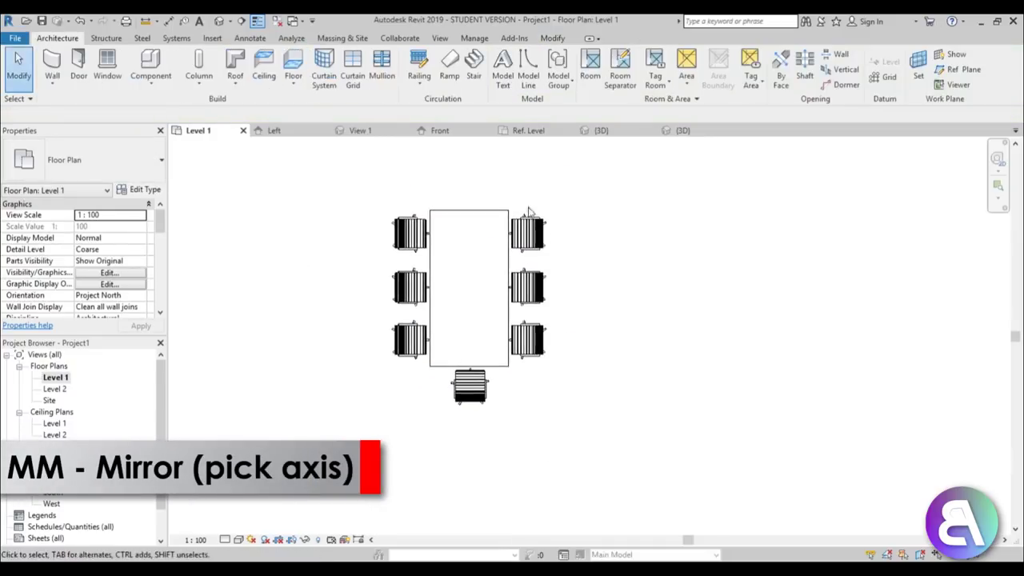
{"action": "scroll", "coordinate": [472, 320], "scroll_direction": "up", "scroll_amount": 2}
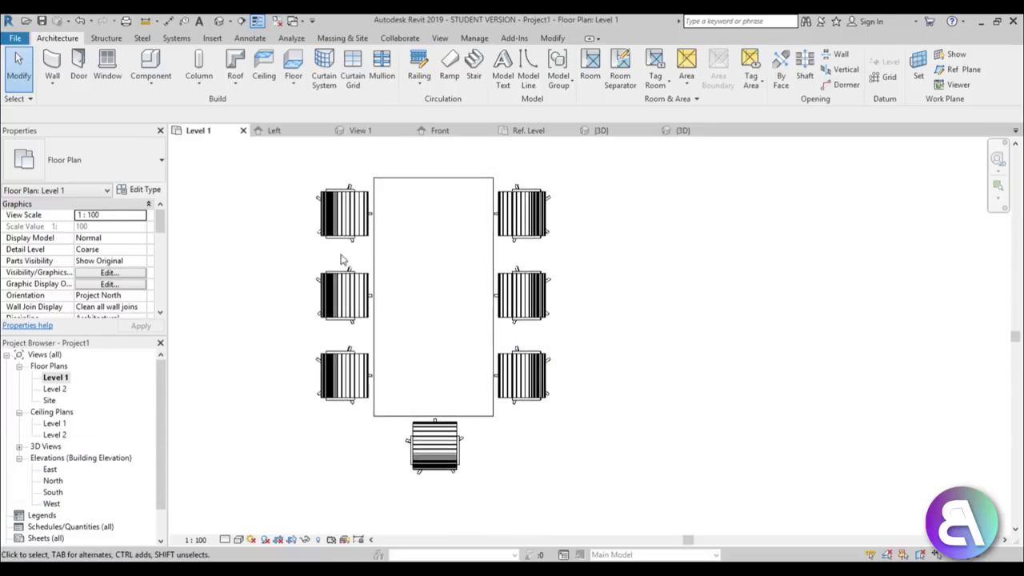
{"action": "scroll", "coordinate": [479, 324], "scroll_direction": "down", "scroll_amount": 2}
{"action": "scroll", "coordinate": [561, 374], "scroll_direction": "down", "scroll_amount": 1}
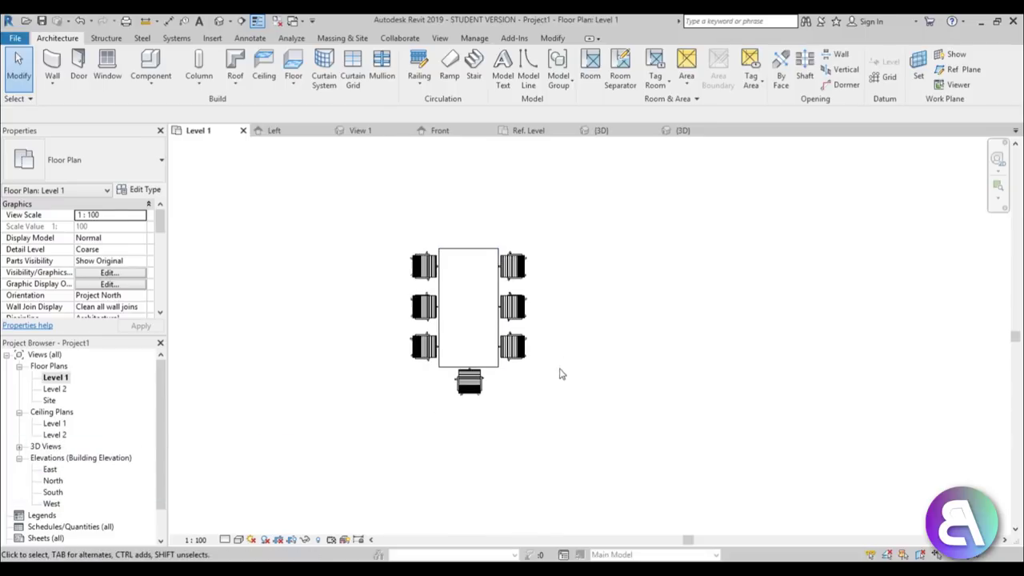
Draw a rectangle of Generic - 200mm walls around the table and chairs, about 430 cm wide inside, and select its right wall.
{"action": "key", "text": "w"}
{"action": "key", "text": "a"}
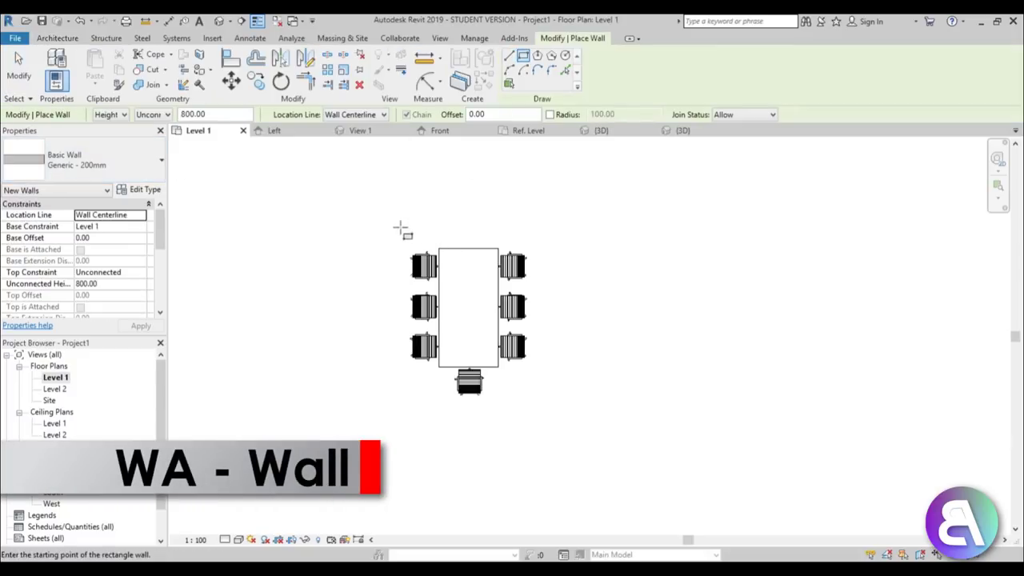
{"action": "left_click", "coordinate": [365, 195]}
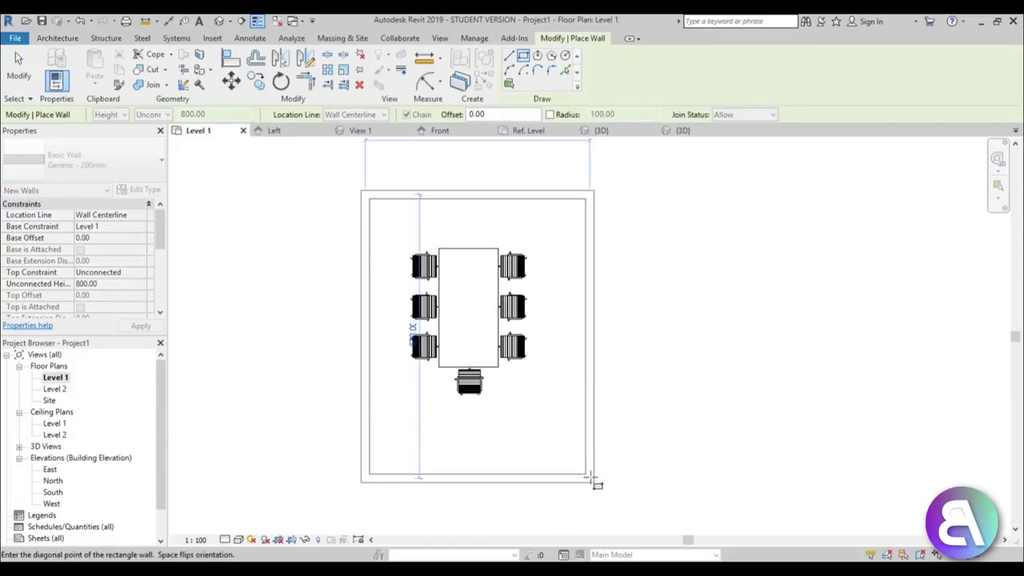
{"action": "left_click", "coordinate": [569, 429]}
{"action": "key", "text": "Escape"}
{"action": "key", "text": "Escape"}
{"action": "left_click", "coordinate": [556, 338]}
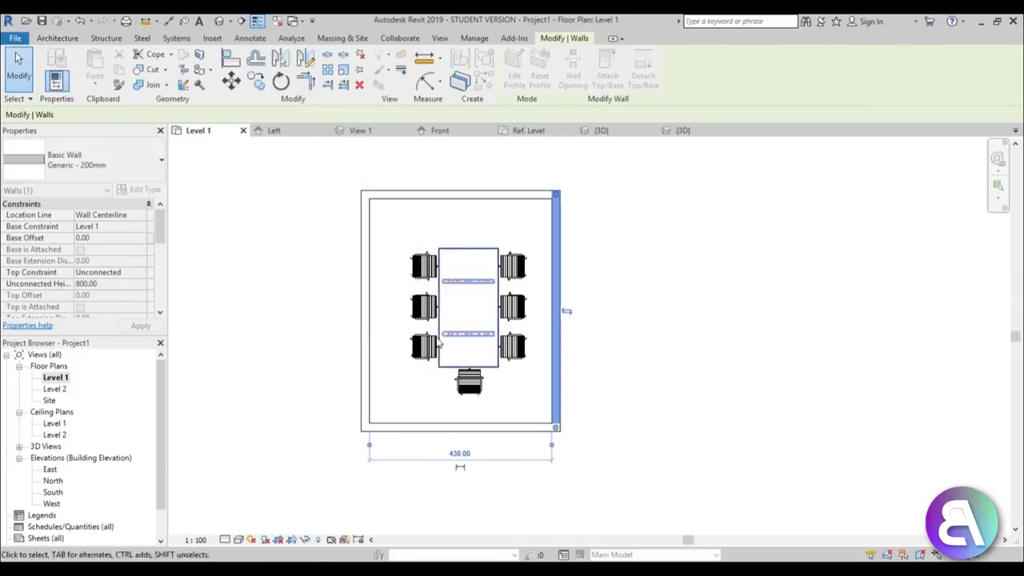
Move the left wall inward to make the room about 390 cm wide inside and the upper wall outward to about 560 cm long.
{"action": "left_click_drag", "start_coordinate": [375, 347], "coordinate": [392, 350]}
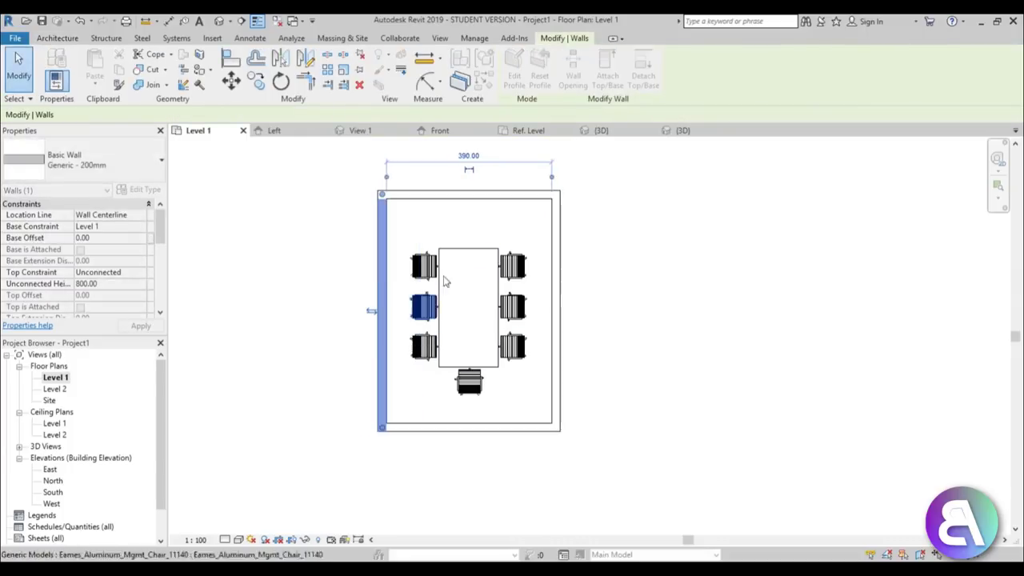
{"action": "left_click_drag", "start_coordinate": [469, 195], "coordinate": [469, 184]}
{"action": "left_click", "coordinate": [532, 293]}
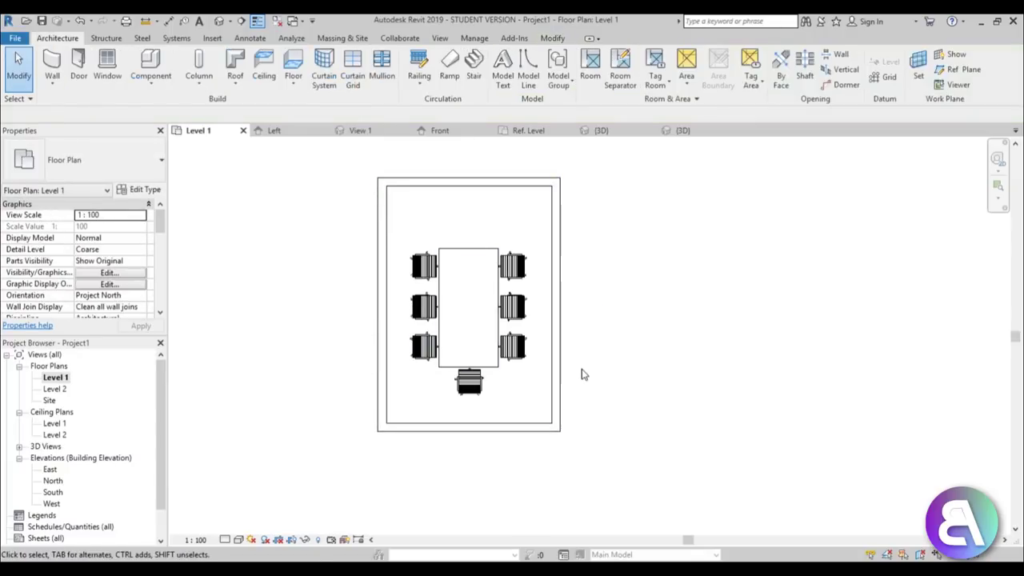
Assign Gypsum Wall Board as the structure layer material of the Generic - 200mm wall type.
{"action": "left_click", "coordinate": [503, 427]}
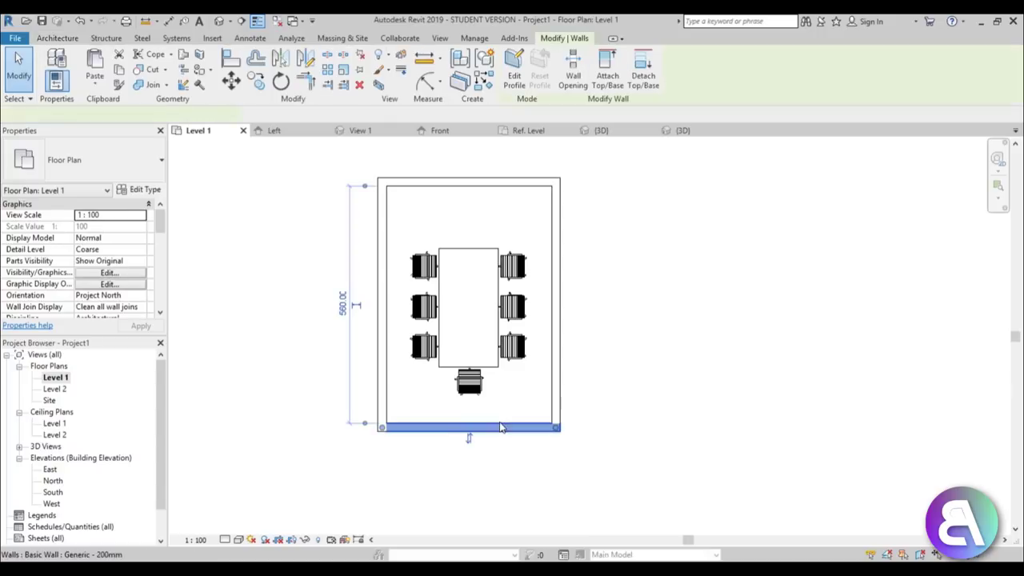
{"action": "left_click", "coordinate": [140, 190]}
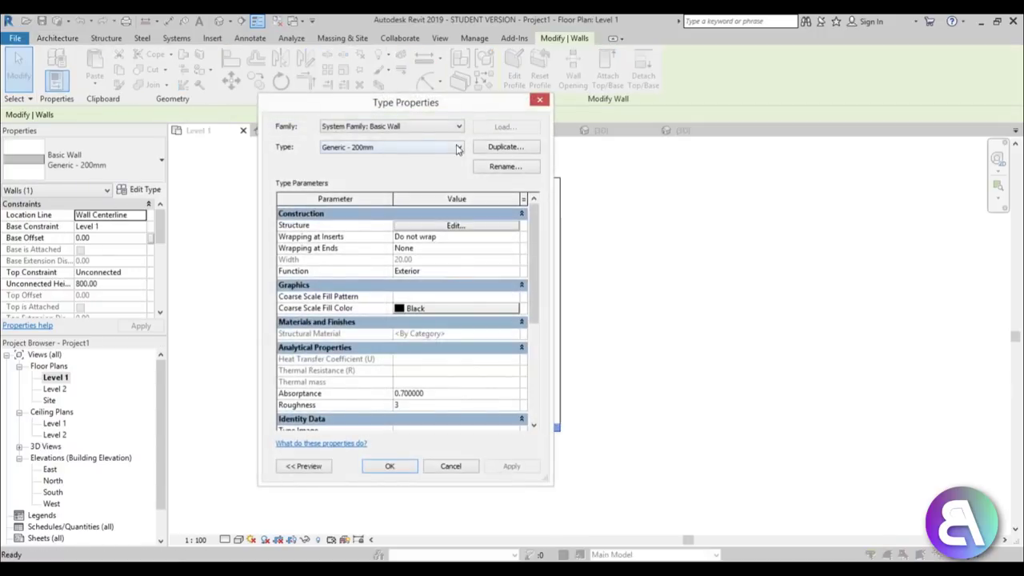
{"action": "left_click", "coordinate": [482, 229]}
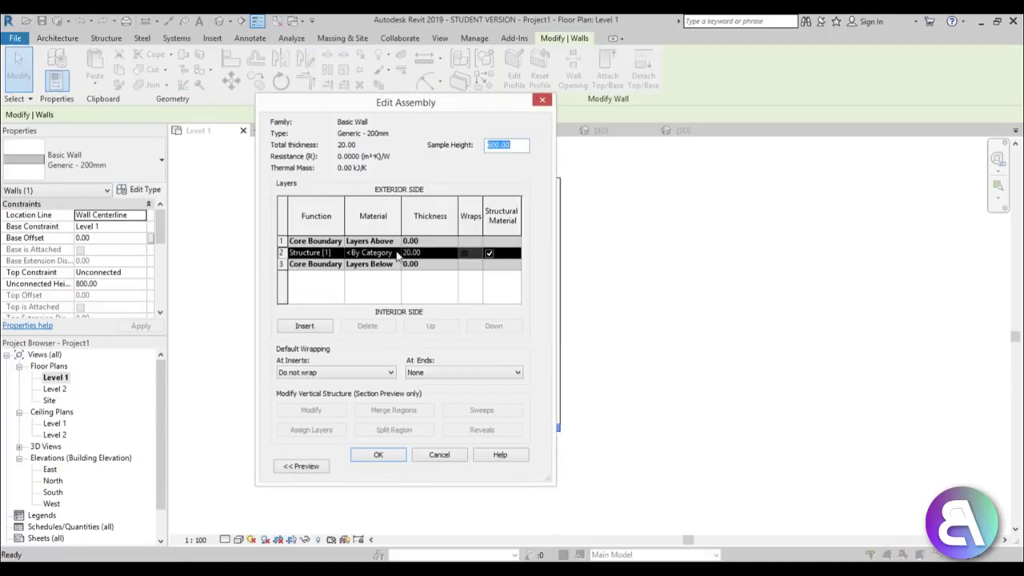
{"action": "left_click", "coordinate": [395, 253]}
{"action": "left_click", "coordinate": [395, 253]}
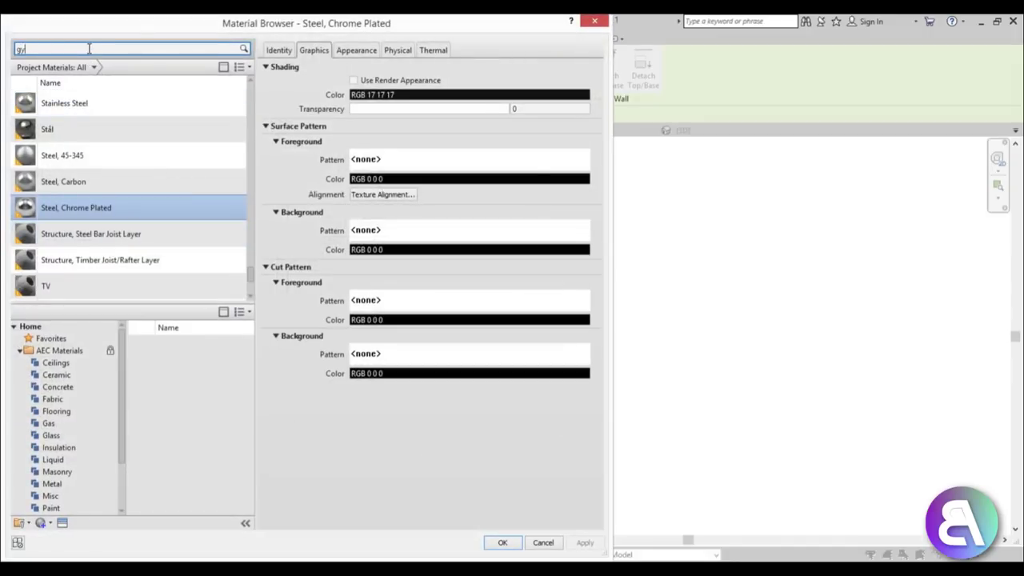
{"action": "double_click", "coordinate": [69, 120]}
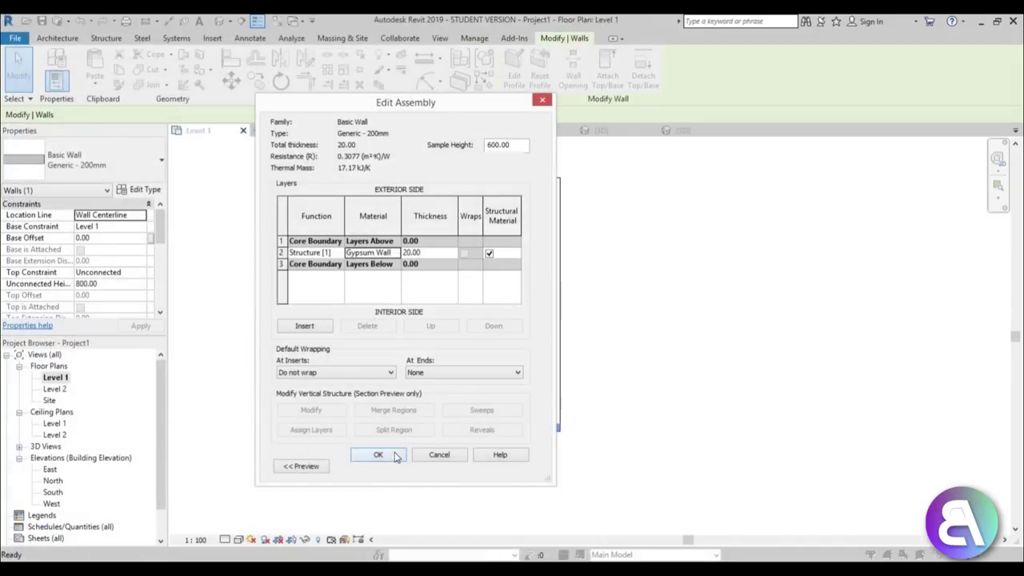
{"action": "left_click", "coordinate": [378, 454]}
{"action": "left_click", "coordinate": [390, 466]}
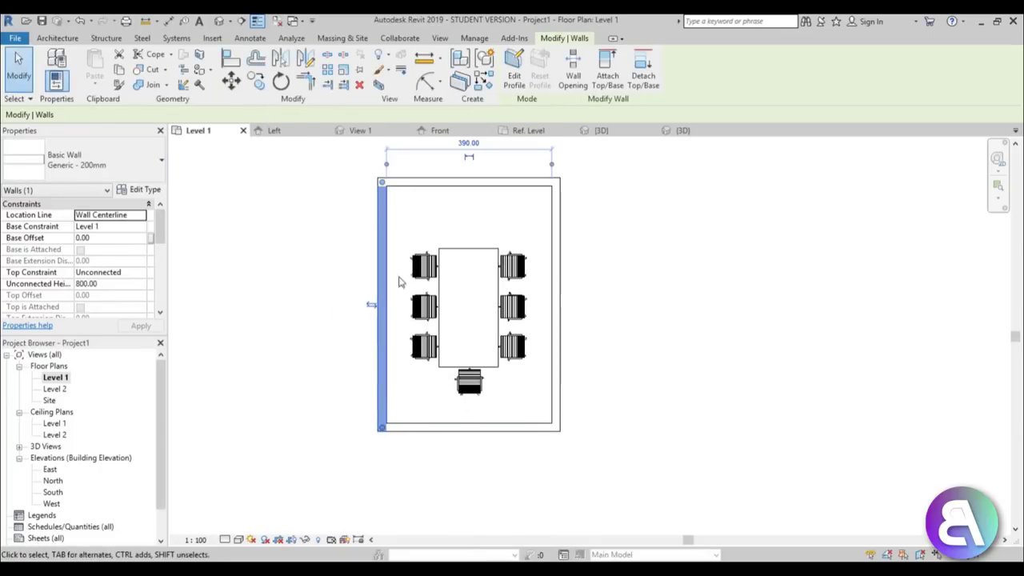
Duplicate the left wall's type as Generic - 200mm 2.
{"action": "left_click", "coordinate": [138, 190]}
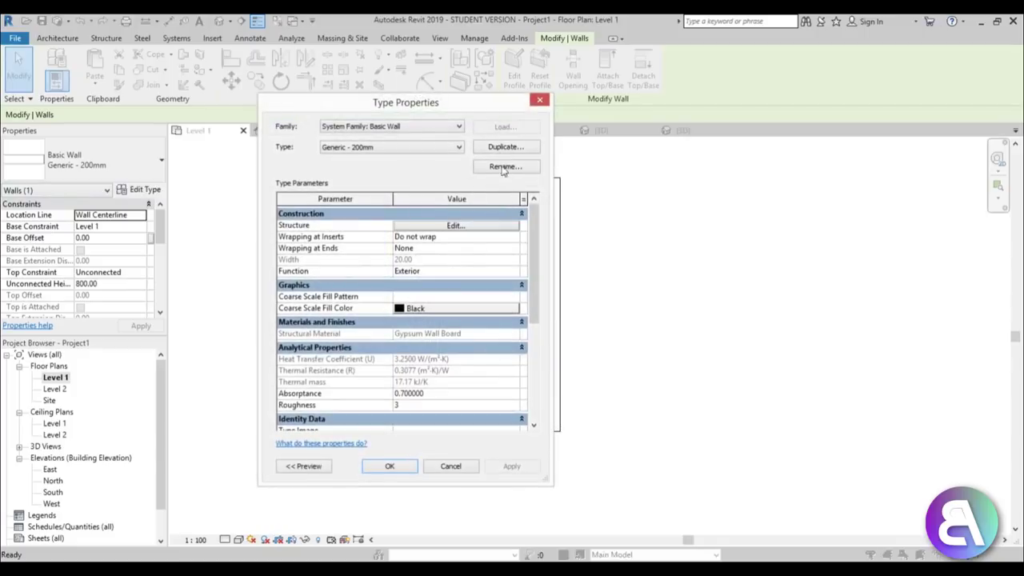
{"action": "left_click", "coordinate": [499, 147]}
{"action": "left_click", "coordinate": [396, 320]}
Open the material selection for the duplicated wall type's structure layer and search the materials for "concre".
{"action": "left_click", "coordinate": [447, 226]}
{"action": "left_click", "coordinate": [376, 253]}
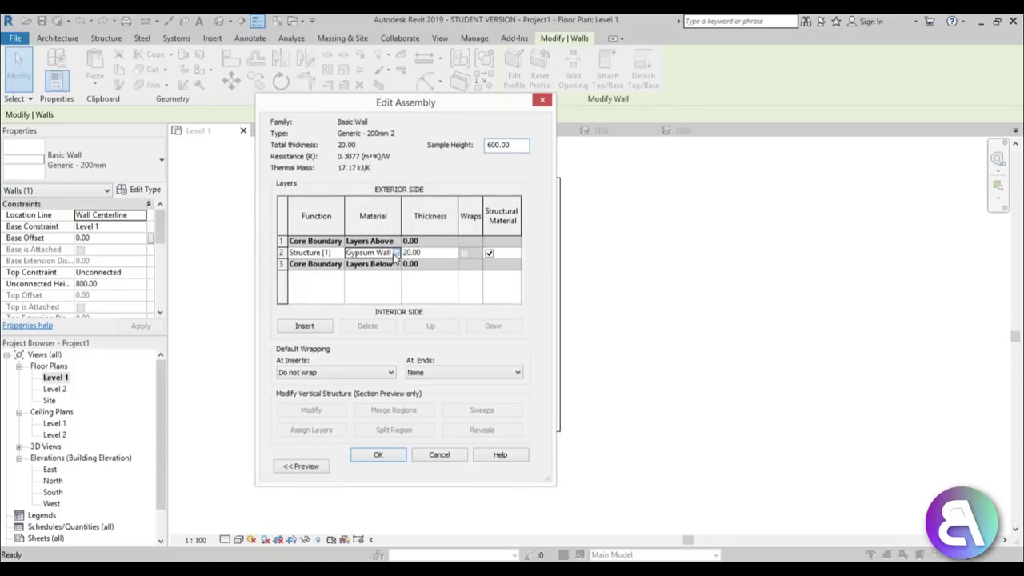
{"action": "left_click", "coordinate": [395, 252]}
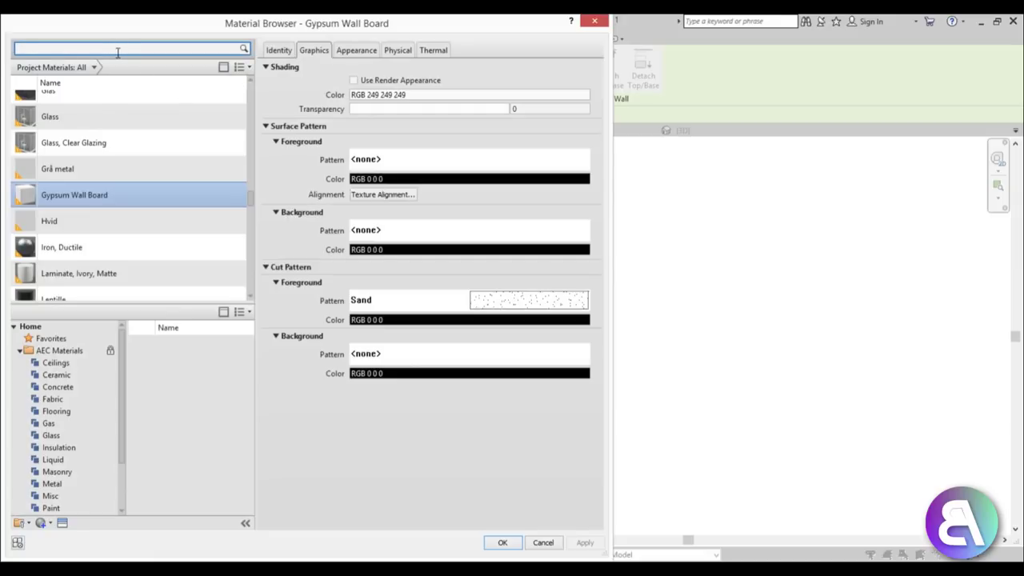
{"action": "left_click", "coordinate": [118, 52]}
{"action": "type", "text": "con"}
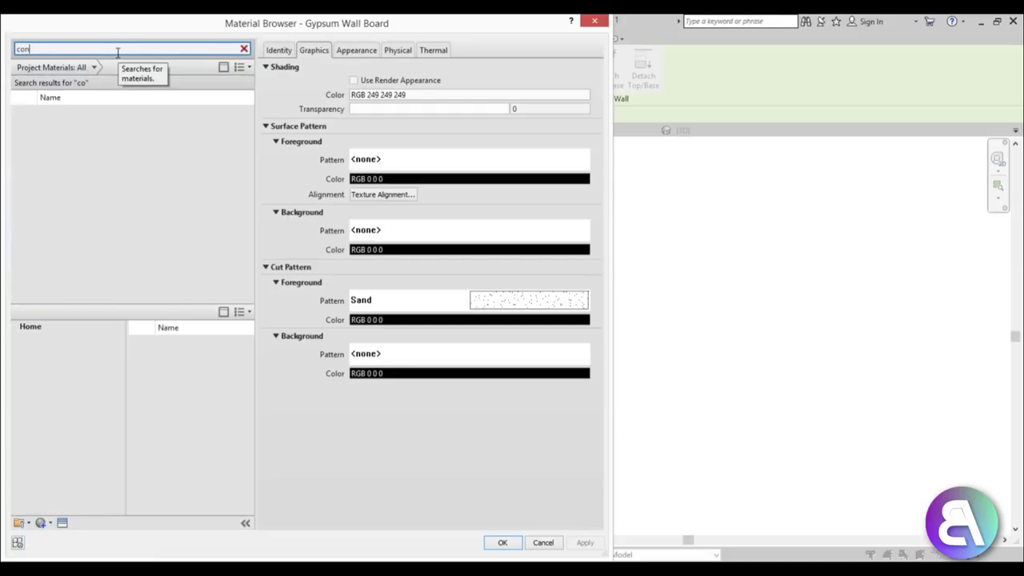
{"action": "type", "text": "cre"}
Add Concrete, Precast from the material library to the project and apply it to the duplicated wall type's structure layer.
{"action": "scroll", "coordinate": [215, 392], "scroll_direction": "down", "scroll_amount": 5}
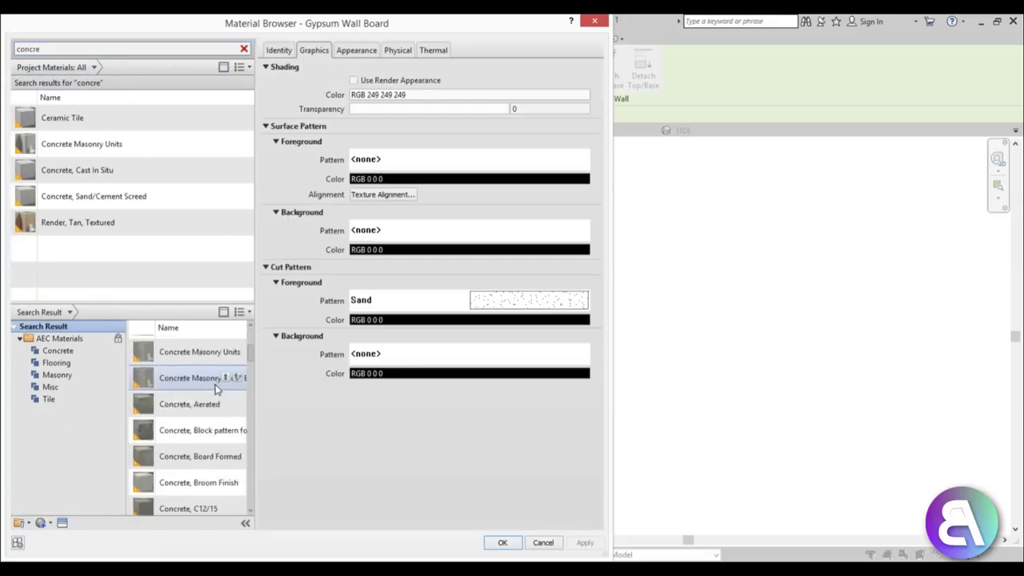
{"action": "scroll", "coordinate": [214, 400], "scroll_direction": "down", "scroll_amount": 4}
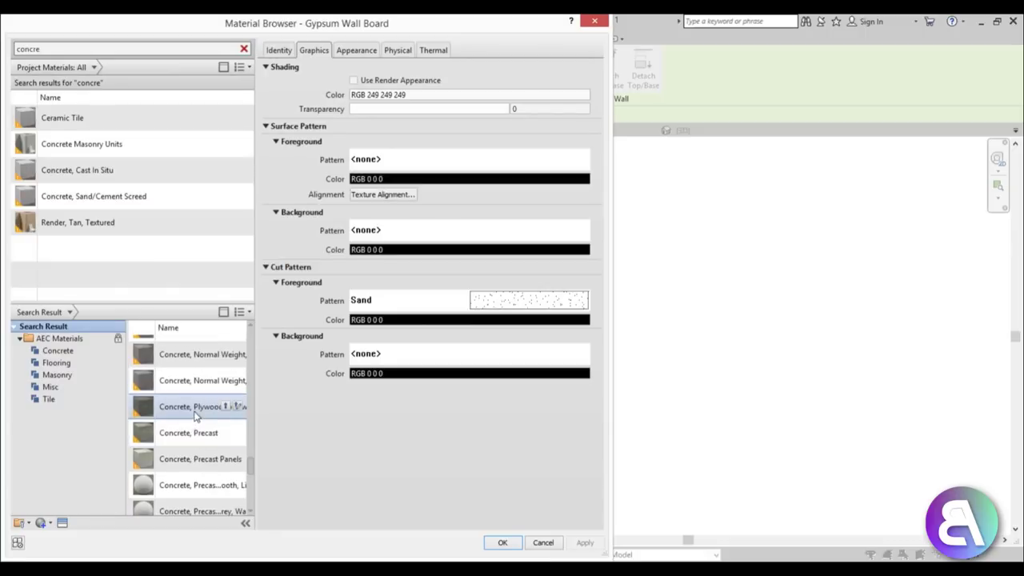
{"action": "left_click", "coordinate": [195, 437]}
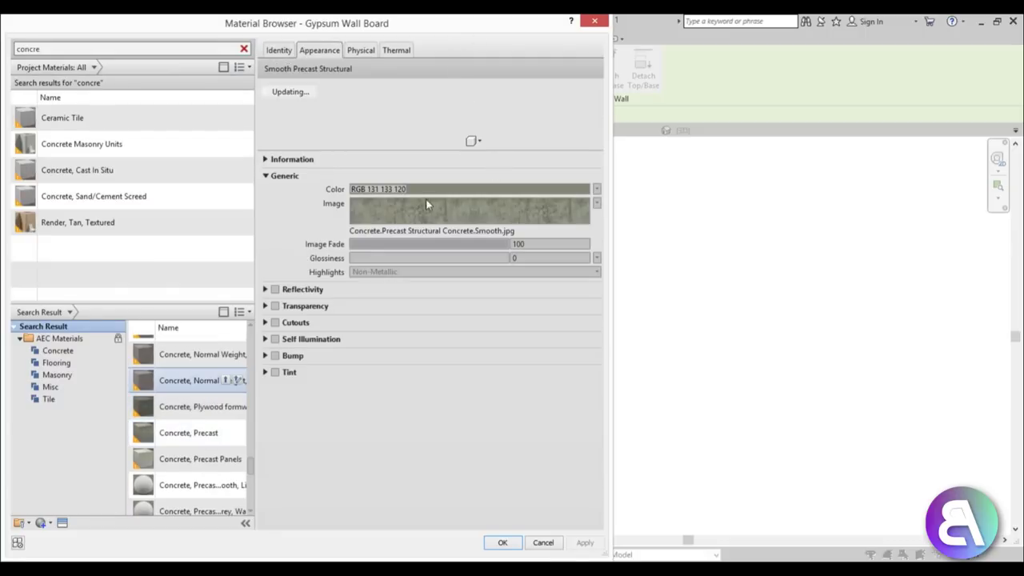
{"action": "left_click", "coordinate": [225, 433]}
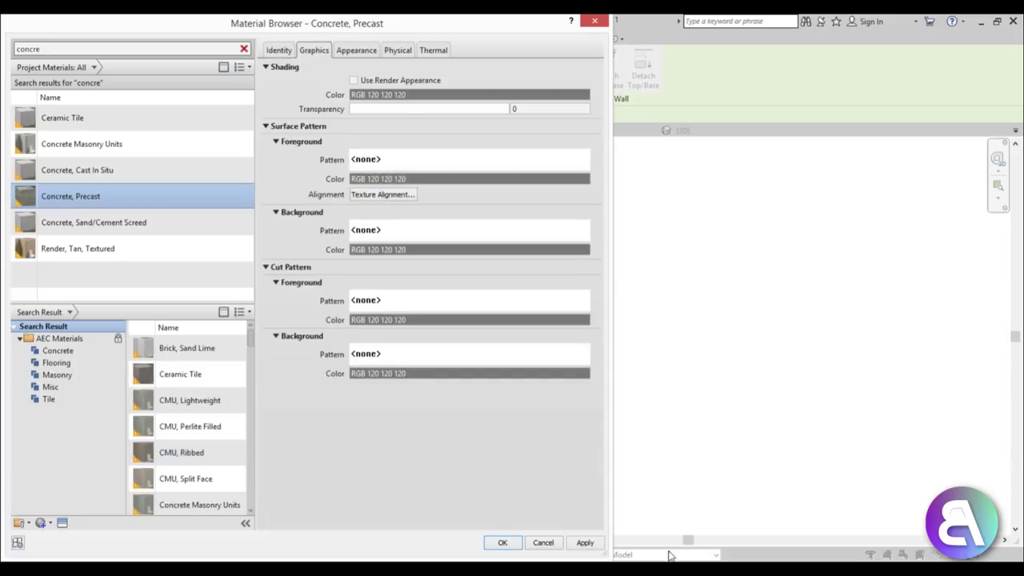
{"action": "left_click", "coordinate": [587, 543]}
{"action": "left_click", "coordinate": [512, 542]}
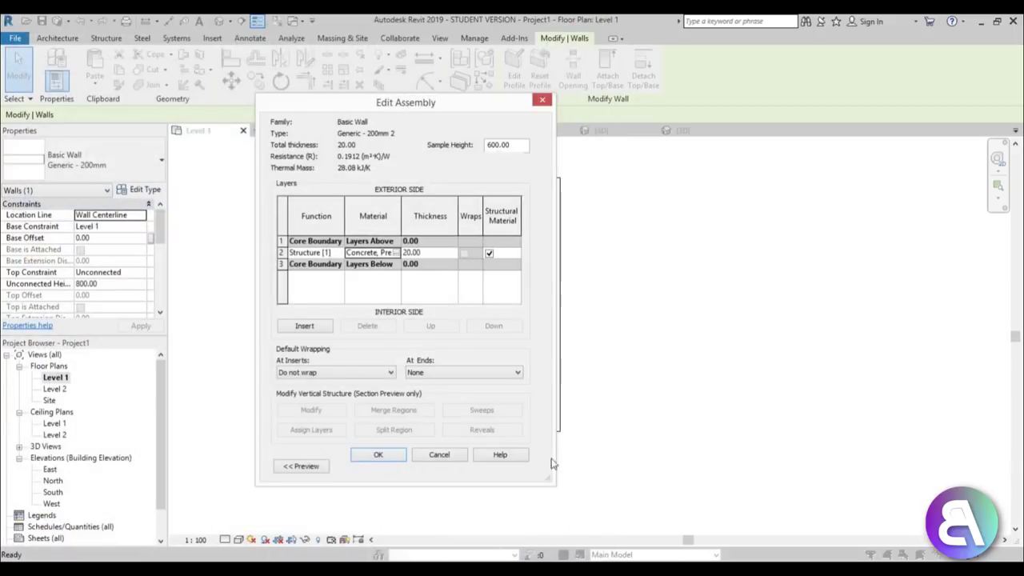
{"action": "left_click", "coordinate": [378, 454]}
{"action": "left_click", "coordinate": [389, 465]}
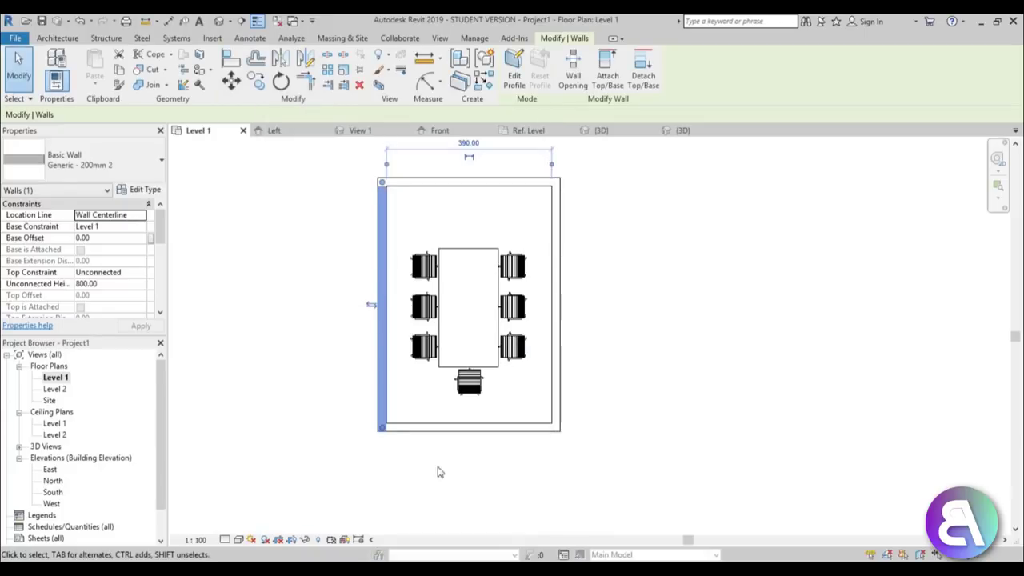
{"action": "key", "text": "Escape"}
Change the right wall to the Storefront curtain wall type.
{"action": "scroll", "coordinate": [532, 349], "scroll_direction": "up", "scroll_amount": 1}
{"action": "left_click", "coordinate": [558, 353]}
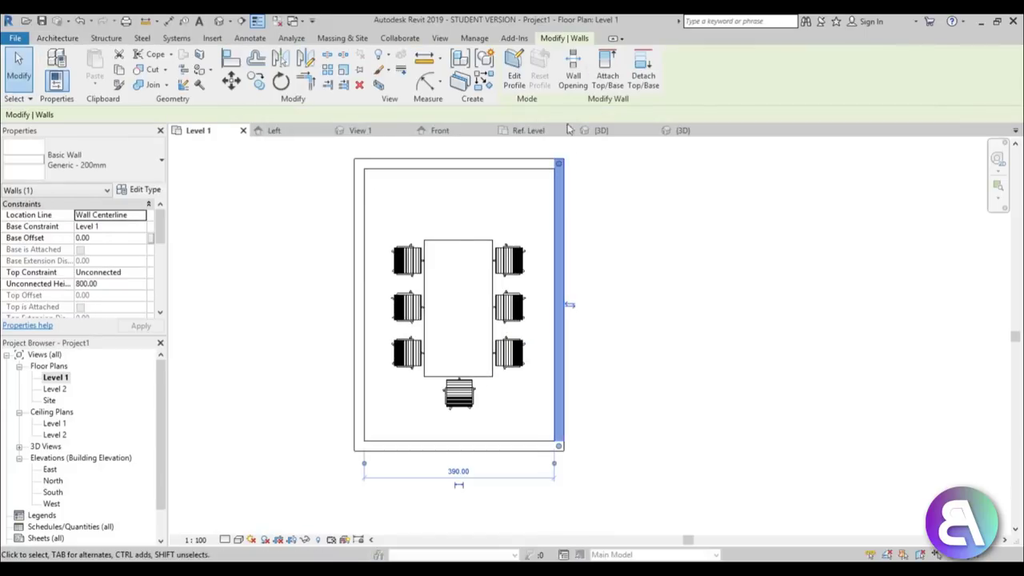
{"action": "left_click", "coordinate": [104, 160]}
{"action": "scroll", "coordinate": [100, 336], "scroll_direction": "down", "scroll_amount": 5}
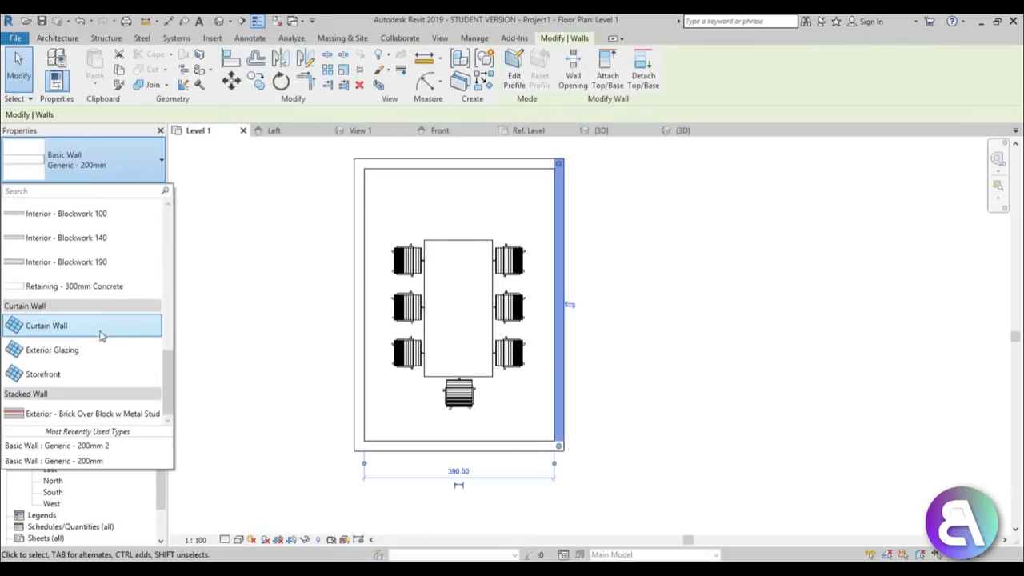
{"action": "left_click", "coordinate": [87, 373]}
{"action": "left_click", "coordinate": [623, 339]}
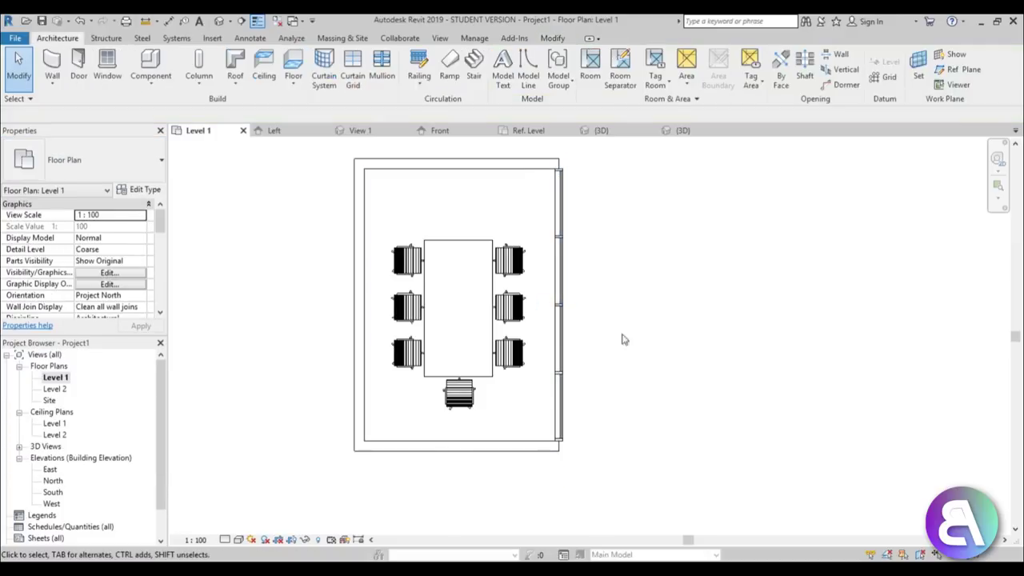
In the 3D view, select all four room walls and set their top constraint to Up to level: Level 2.
{"action": "left_click", "coordinate": [219, 22]}
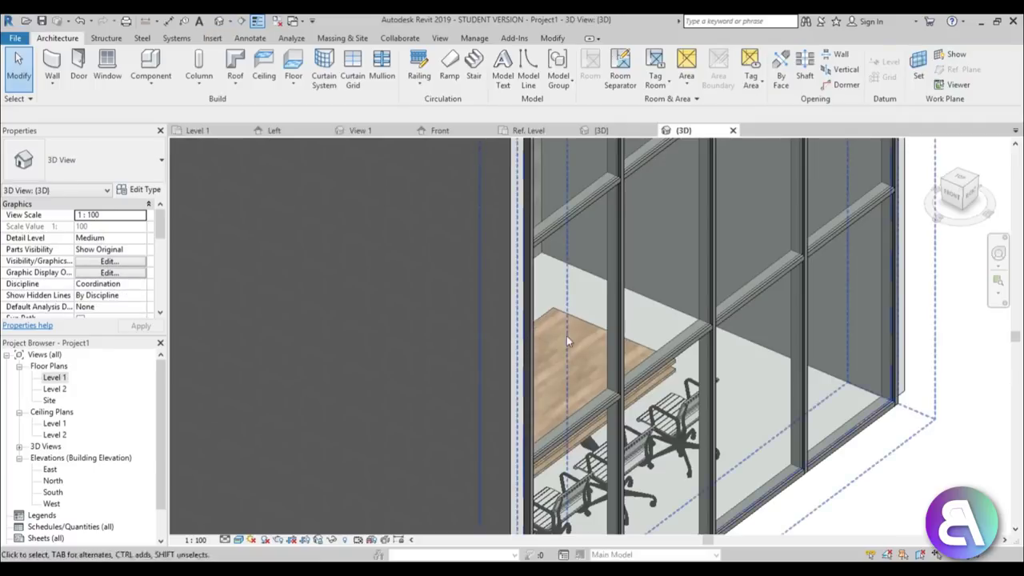
{"action": "scroll", "coordinate": [566, 335], "scroll_direction": "down", "scroll_amount": 5}
{"action": "middle_click_drag", "start_coordinate": [566, 335], "coordinate": [617, 194], "text": "shift"}
{"action": "left_click_drag", "start_coordinate": [617, 194], "coordinate": [343, 200]}
{"action": "key", "text": "Escape"}
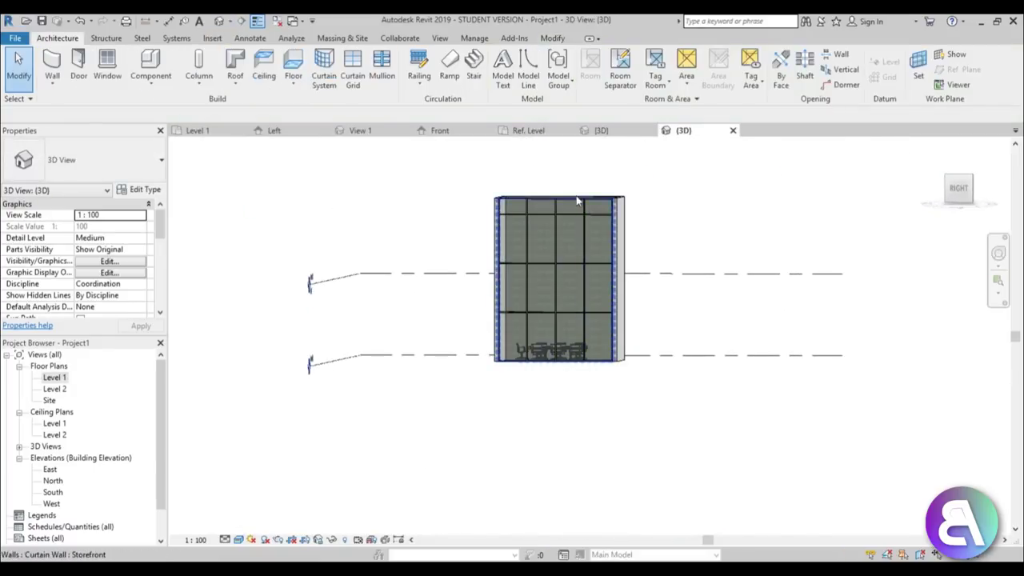
{"action": "left_click", "coordinate": [577, 201]}
{"action": "middle_click_drag", "start_coordinate": [577, 202], "coordinate": [626, 213], "text": "shift"}
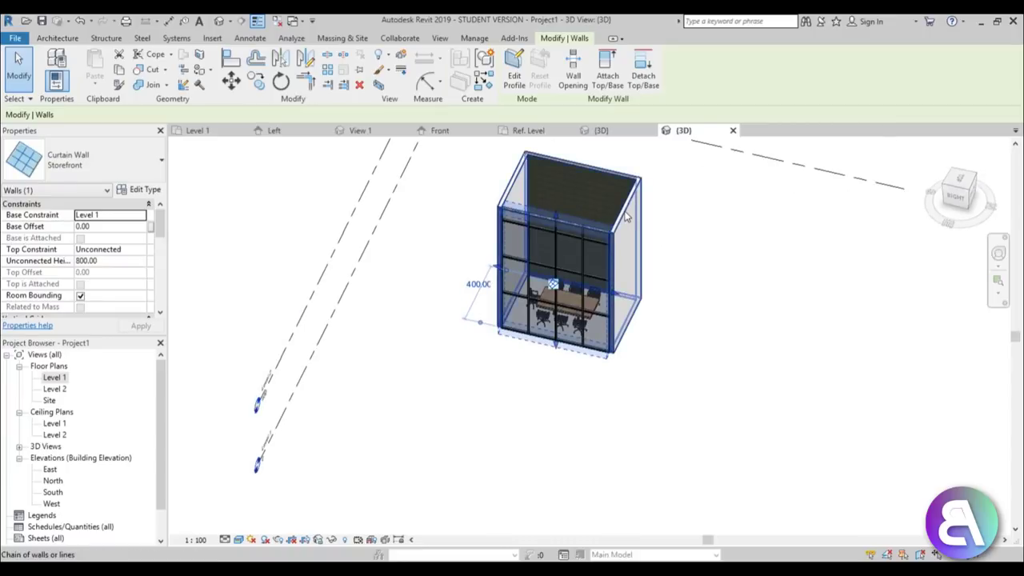
{"action": "left_click", "coordinate": [627, 214]}
{"action": "left_click", "coordinate": [142, 250]}
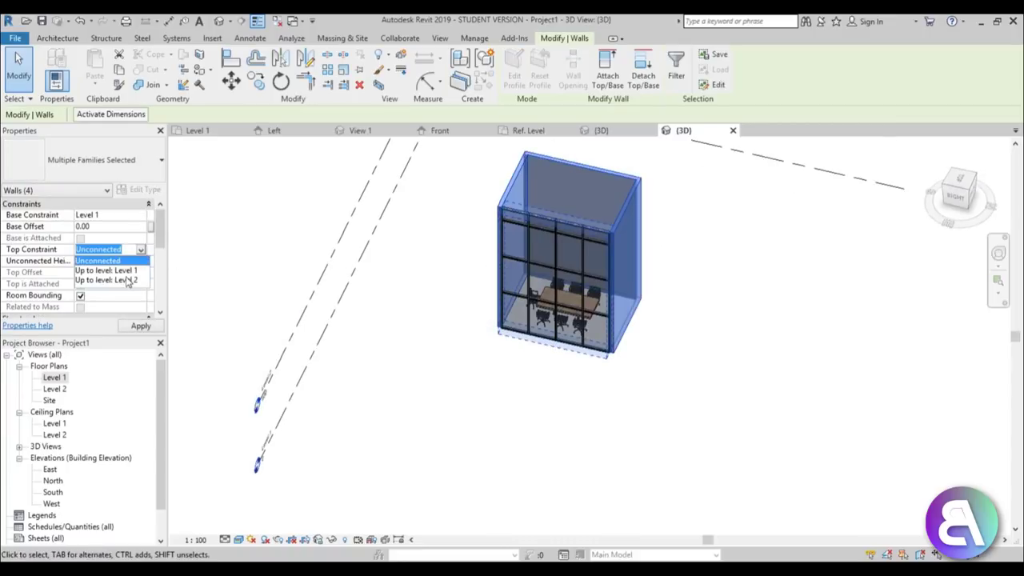
{"action": "left_click", "coordinate": [126, 280]}
{"action": "key", "text": "Escape"}
{"action": "middle_click_drag", "start_coordinate": [487, 432], "coordinate": [560, 380], "text": "shift"}
{"action": "scroll", "coordinate": [562, 336], "scroll_direction": "up", "scroll_amount": 5}
Place an automatic 600 x 600mm Grid compound ceiling inside the room from the Level 1 floor plan.
{"action": "double_click", "coordinate": [54, 388]}
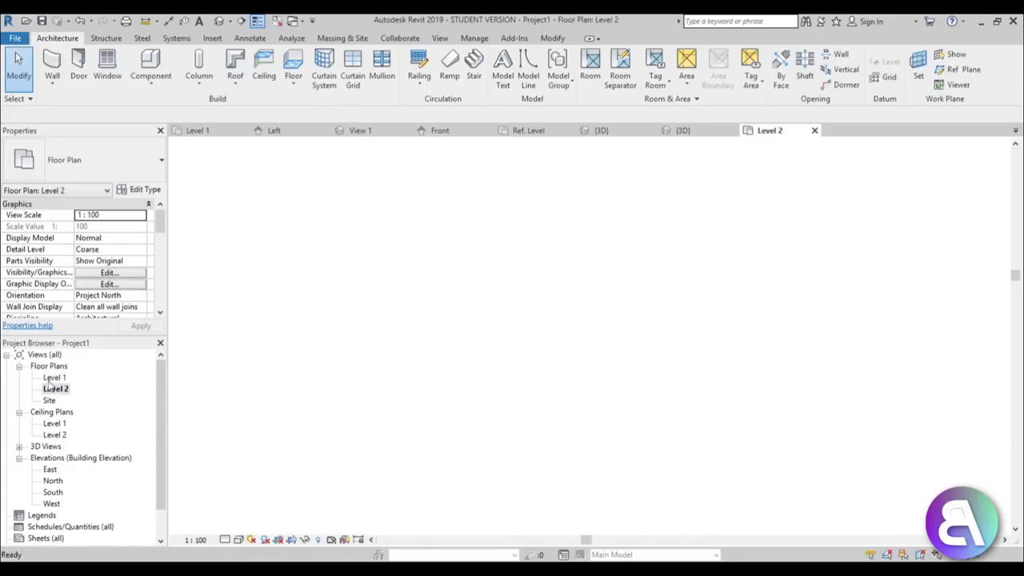
{"action": "double_click", "coordinate": [55, 378]}
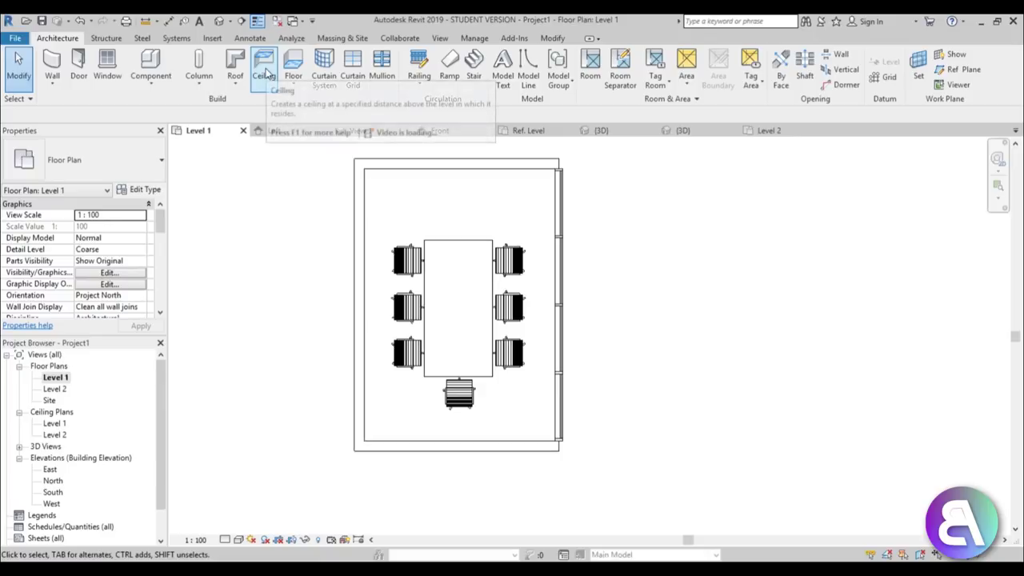
{"action": "left_click", "coordinate": [269, 82]}
{"action": "left_click", "coordinate": [142, 164]}
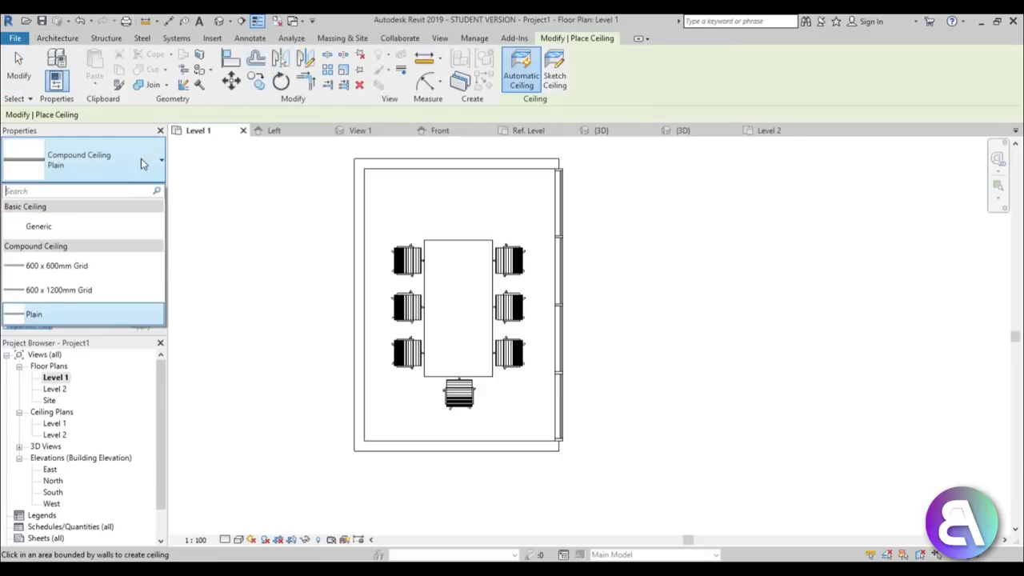
{"action": "left_click", "coordinate": [56, 266]}
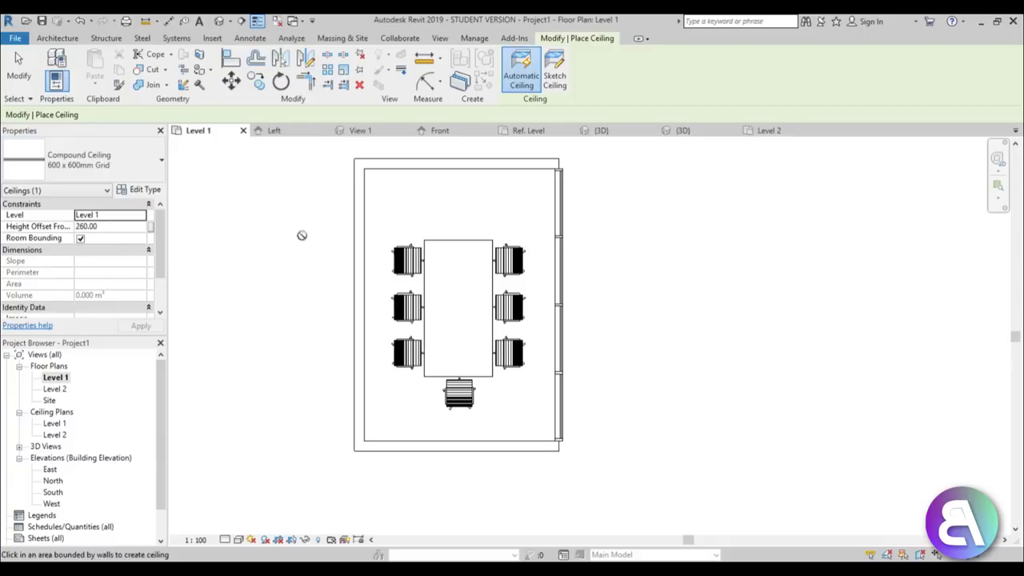
{"action": "left_click", "coordinate": [477, 206]}
{"action": "key", "text": "Escape"}
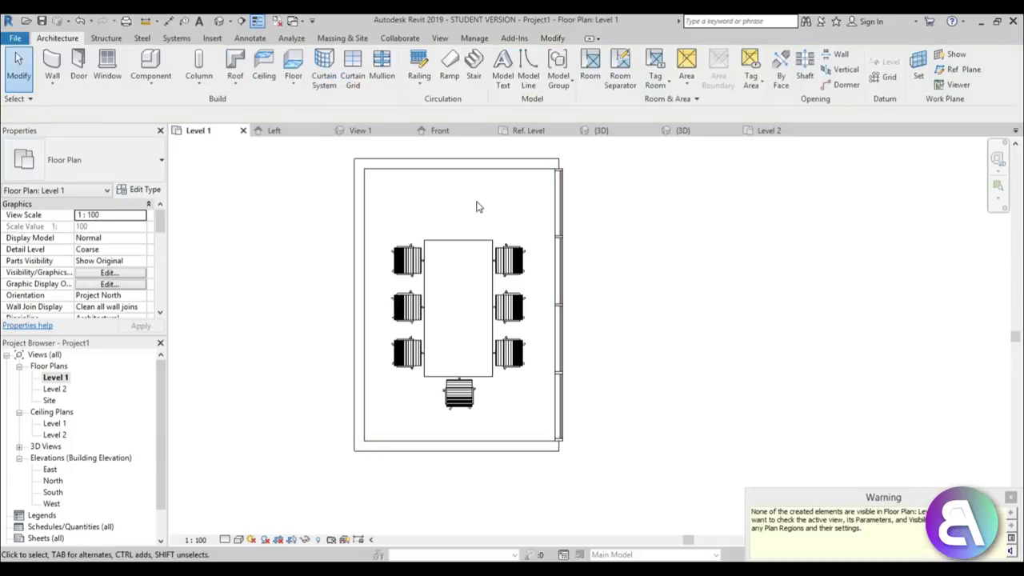
Open the Level 1 ceiling plan to show the room's ceiling grid.
{"action": "double_click", "coordinate": [54, 423]}
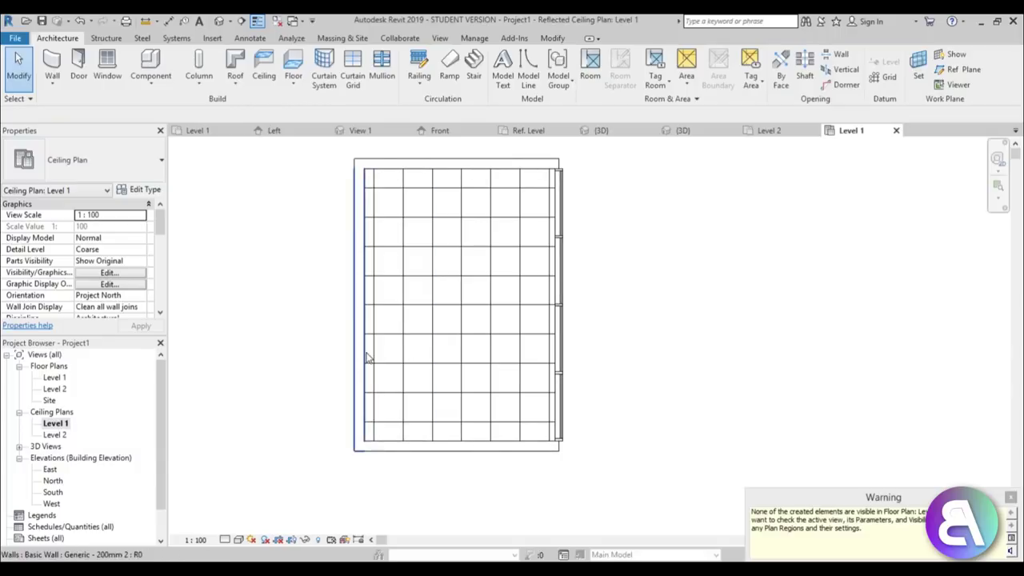
{"action": "scroll", "coordinate": [424, 294], "scroll_direction": "up", "scroll_amount": 4}
{"action": "scroll", "coordinate": [414, 325], "scroll_direction": "down", "scroll_amount": 3}
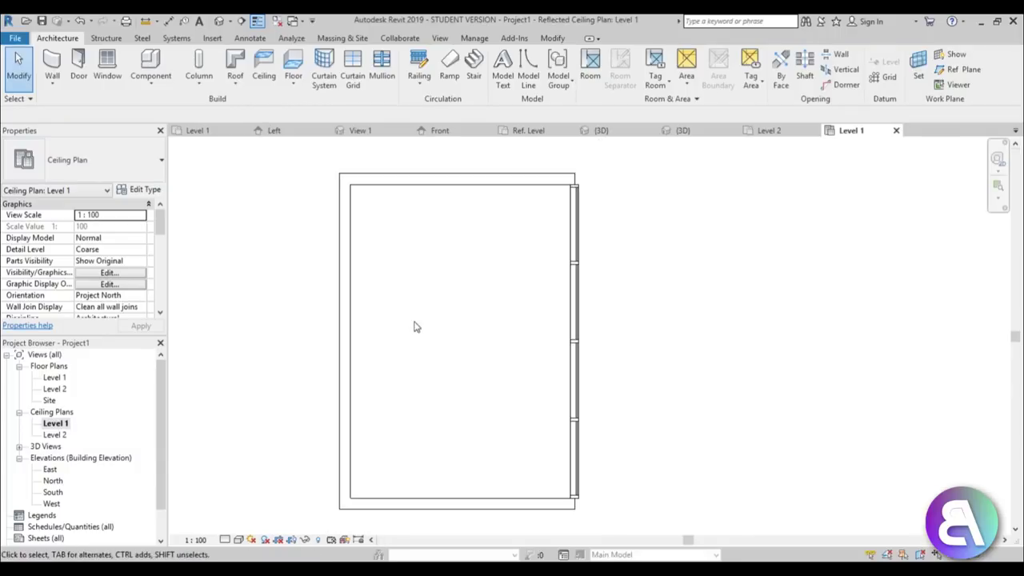
Load the M_Ceiling Light - Linear Box family from the US Metric library's Lighting > Architectural > Internal folder.
{"action": "left_click", "coordinate": [150, 68]}
{"action": "left_click", "coordinate": [515, 68]}
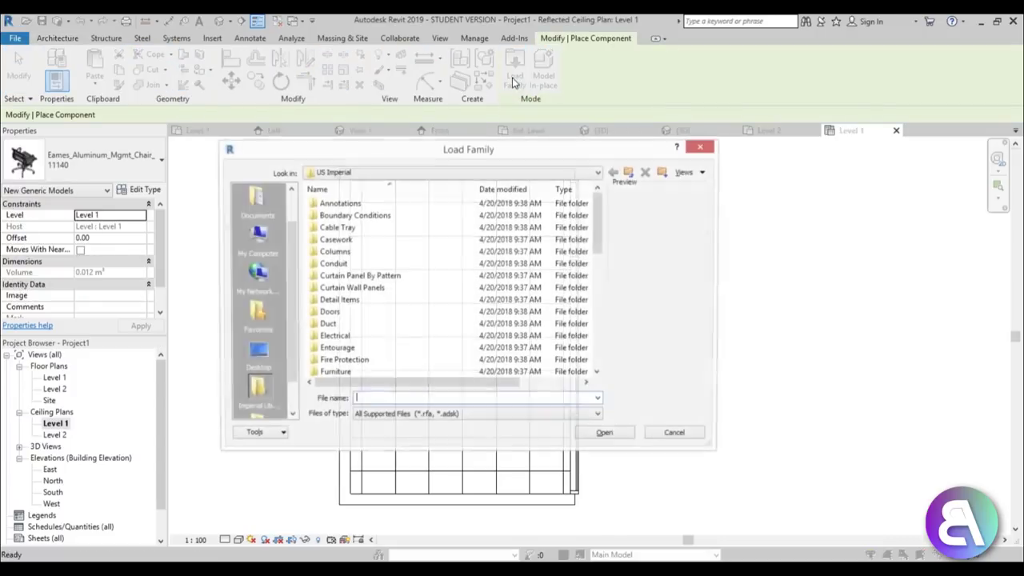
{"action": "left_click", "coordinate": [630, 174]}
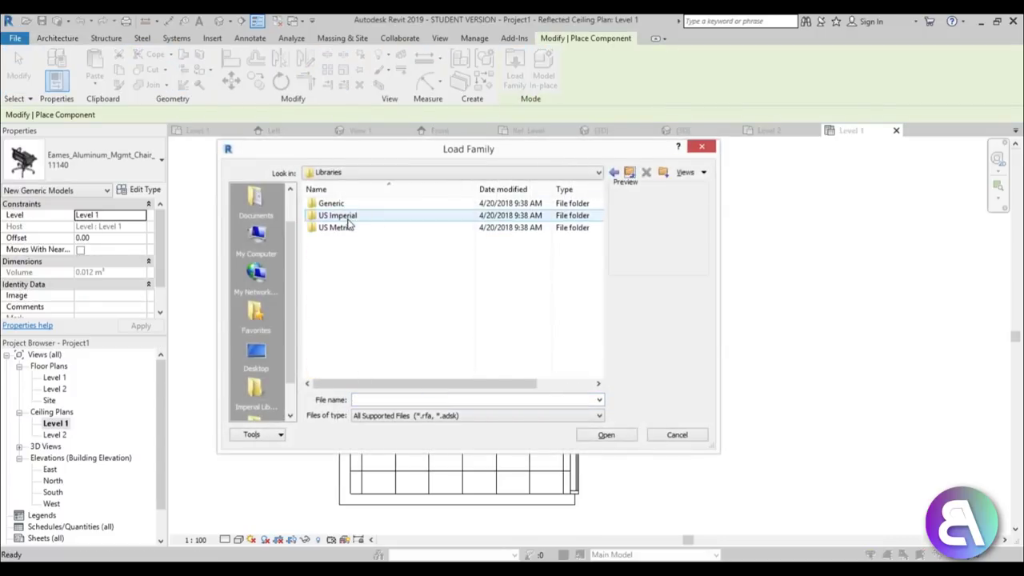
{"action": "double_click", "coordinate": [345, 228]}
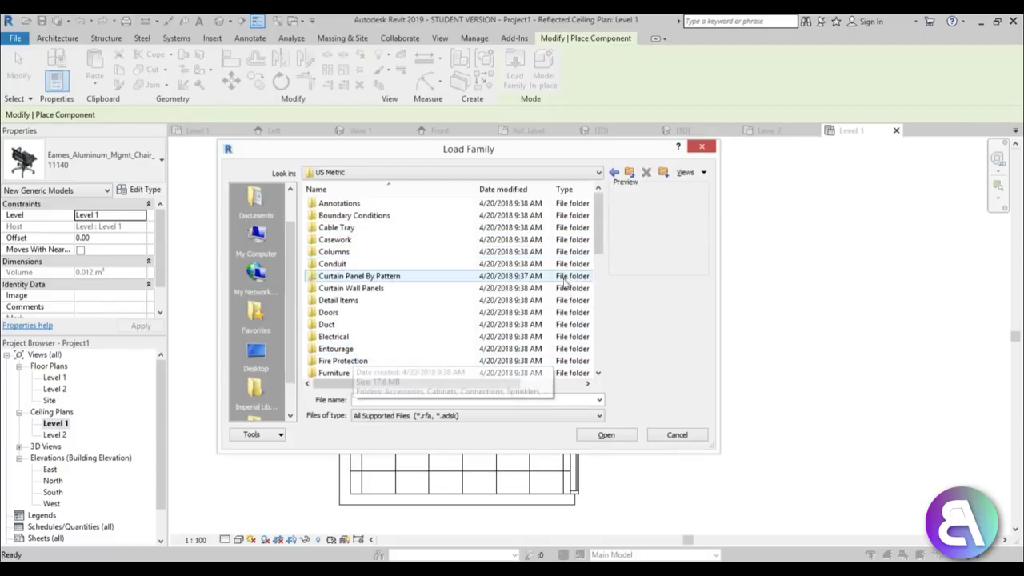
{"action": "left_click_drag", "start_coordinate": [601, 251], "coordinate": [601, 286]}
{"action": "double_click", "coordinate": [345, 301]}
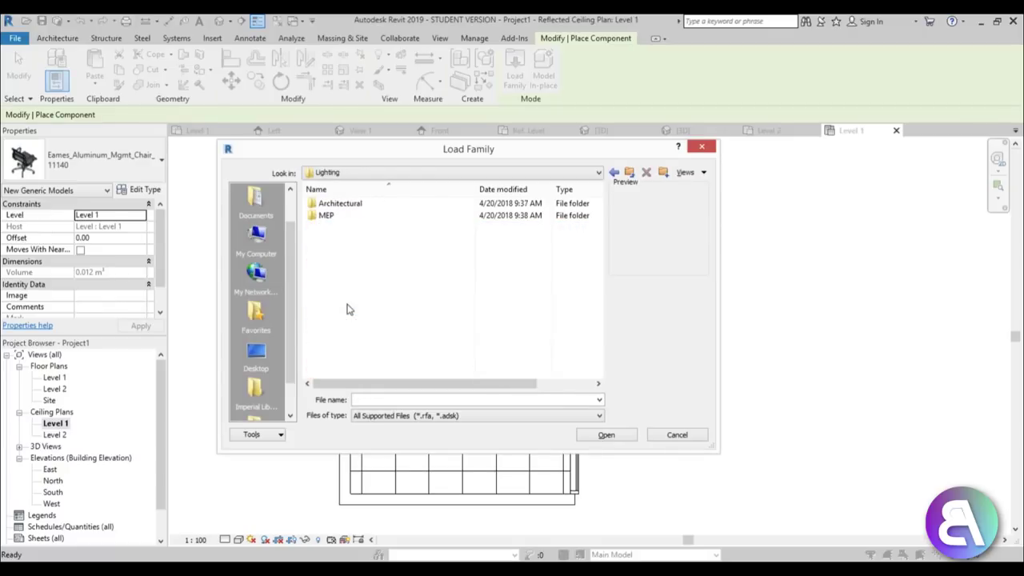
{"action": "double_click", "coordinate": [345, 205]}
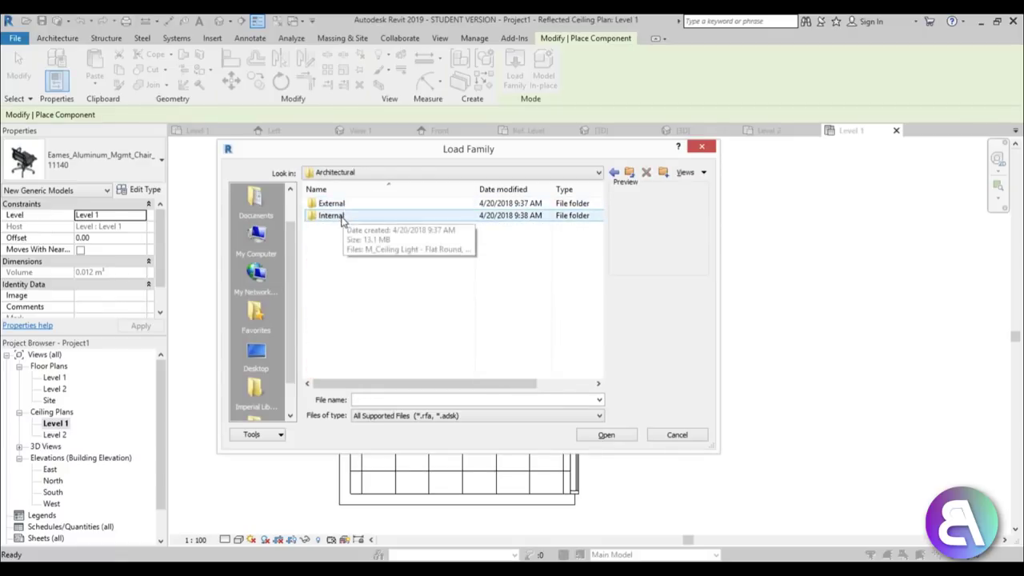
{"action": "double_click", "coordinate": [343, 216]}
{"action": "left_click", "coordinate": [362, 216]}
{"action": "left_click", "coordinate": [363, 205]}
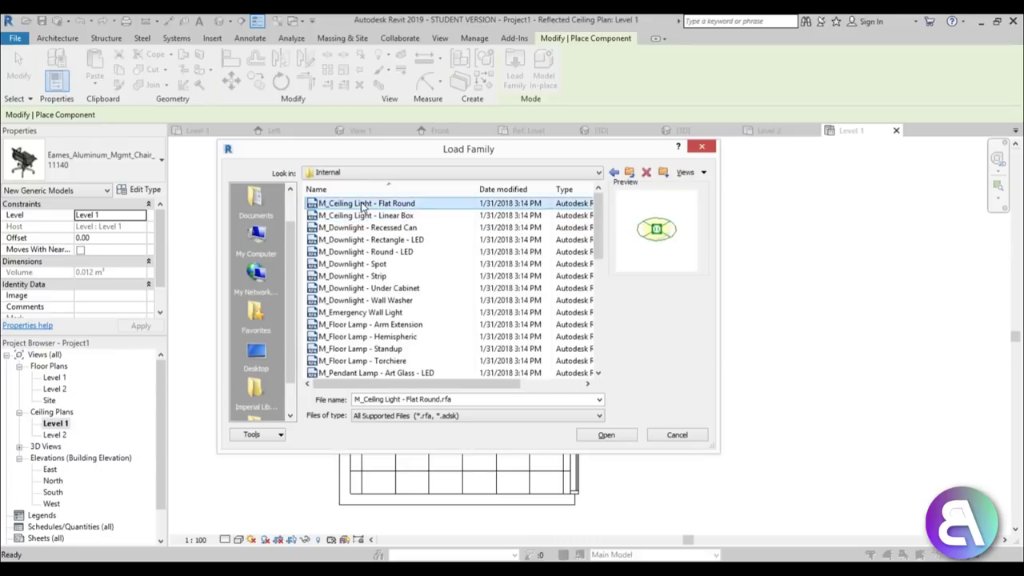
{"action": "double_click", "coordinate": [364, 216]}
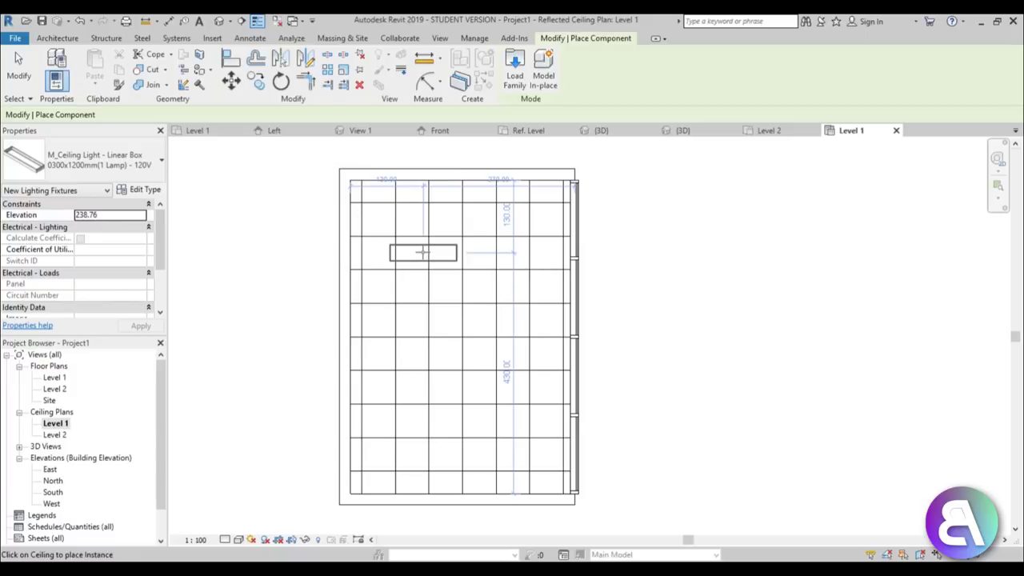
Place a 0300x1200mm linear box light in the upper-left part of the ceiling and rotate it 90 degrees.
{"action": "left_click", "coordinate": [412, 253]}
{"action": "key", "text": "Escape"}
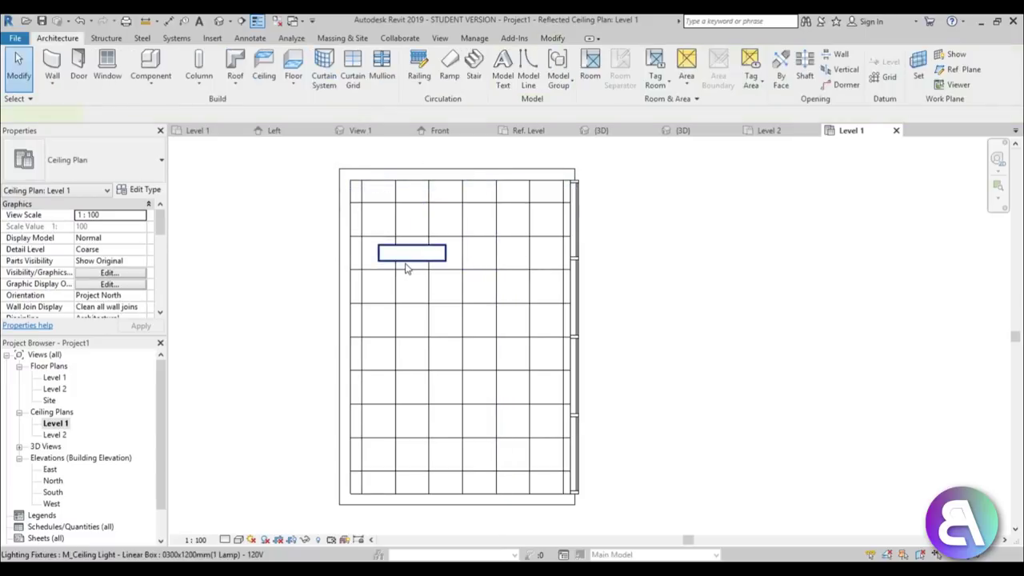
{"action": "left_click", "coordinate": [406, 259]}
{"action": "key", "text": "r"}
{"action": "key", "text": "o"}
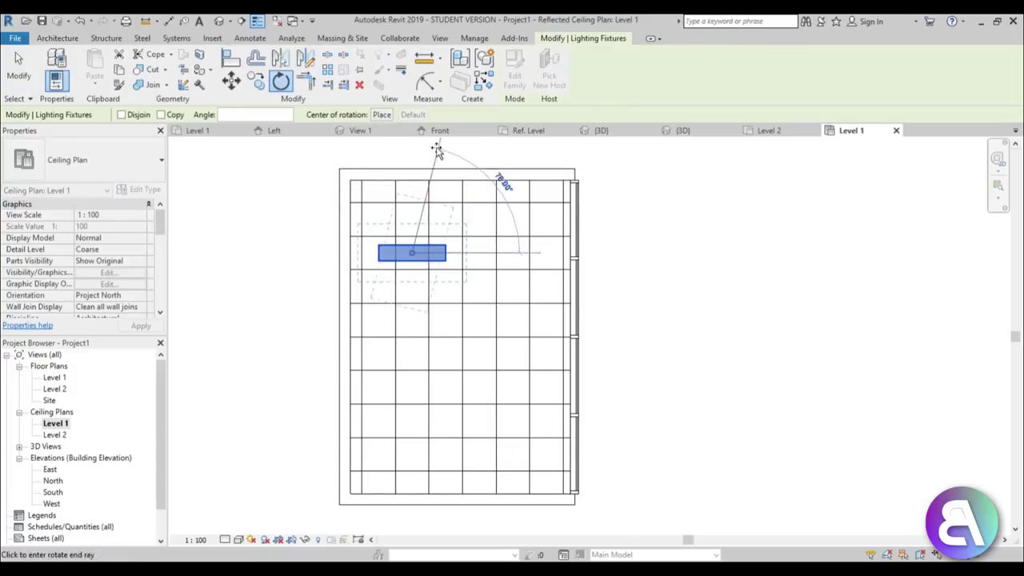
{"action": "left_click", "coordinate": [410, 155]}
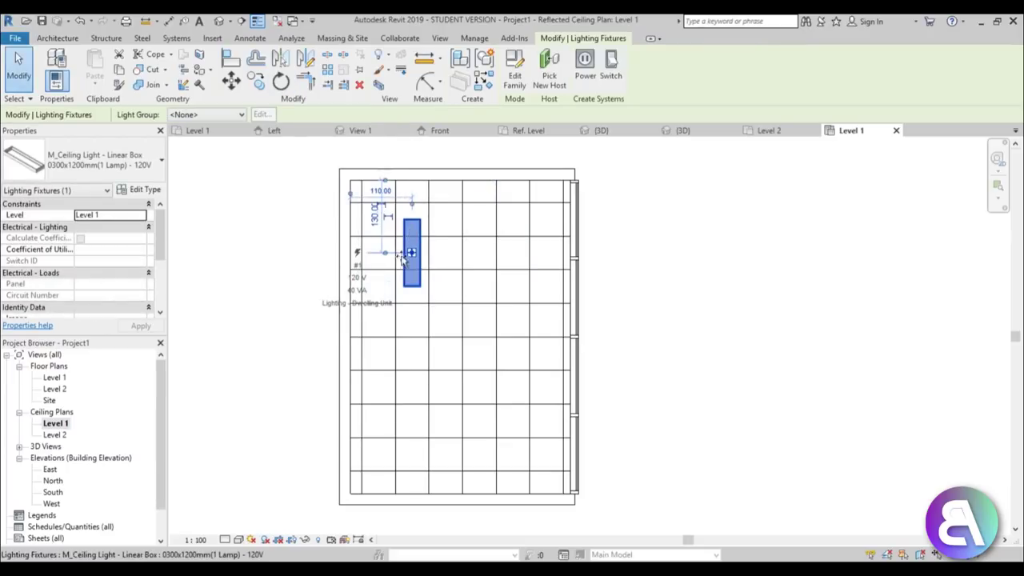
{"action": "key", "text": "Escape"}
Nudge the light fixture sideways until its left edge lines up with the ceiling grid line.
{"action": "scroll", "coordinate": [406, 249], "scroll_direction": "up", "scroll_amount": 3}
{"action": "left_click", "coordinate": [409, 244]}
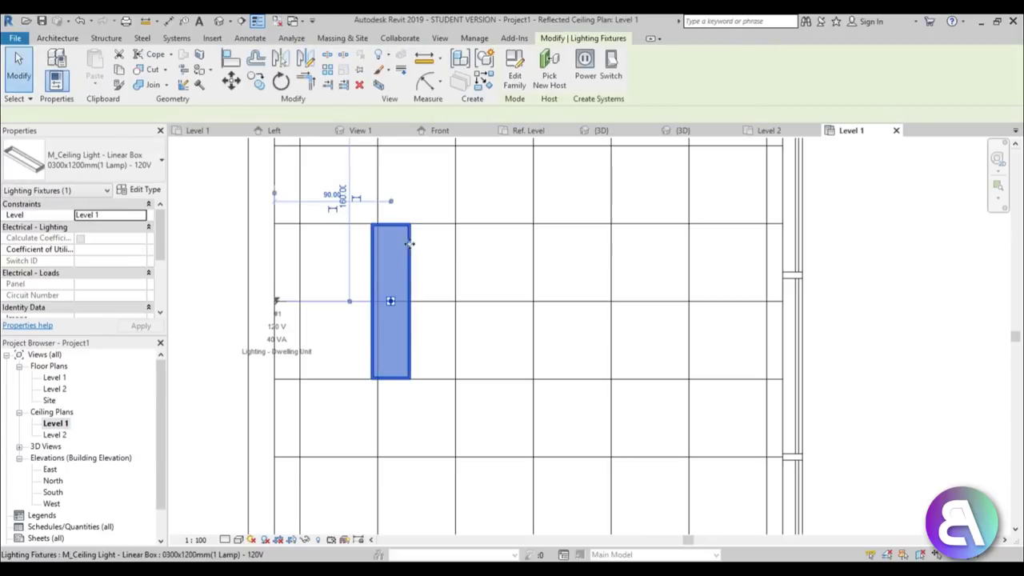
{"action": "key", "text": "Right"}
{"action": "key", "text": "Right"}
{"action": "key", "text": "Right"}
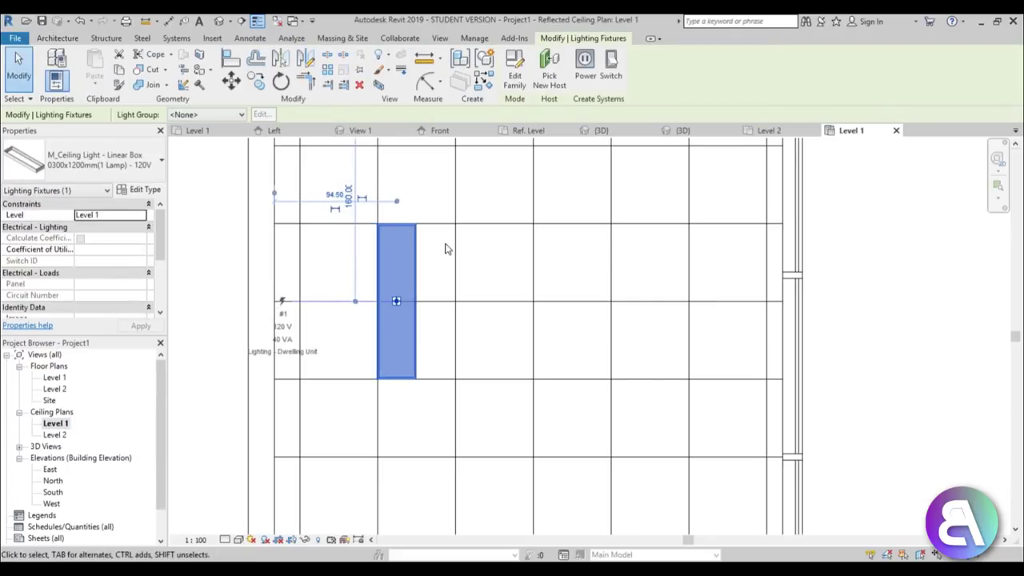
{"action": "key", "text": "Escape"}
{"action": "scroll", "coordinate": [384, 232], "scroll_direction": "up", "scroll_amount": 2}
{"action": "left_click", "coordinate": [381, 238]}
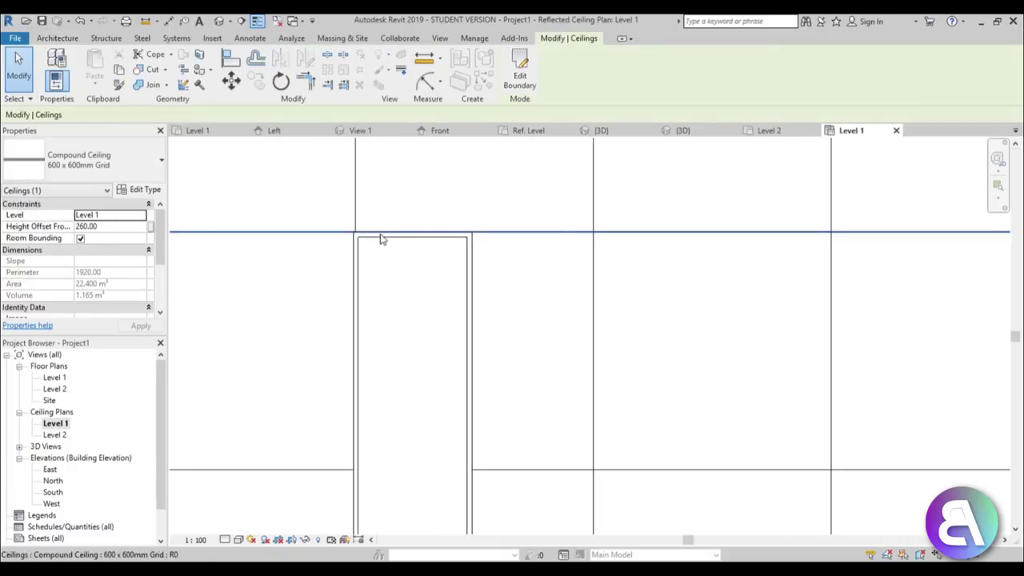
{"action": "key", "text": "Escape"}
{"action": "left_click", "coordinate": [372, 247]}
{"action": "key", "text": "Right"}
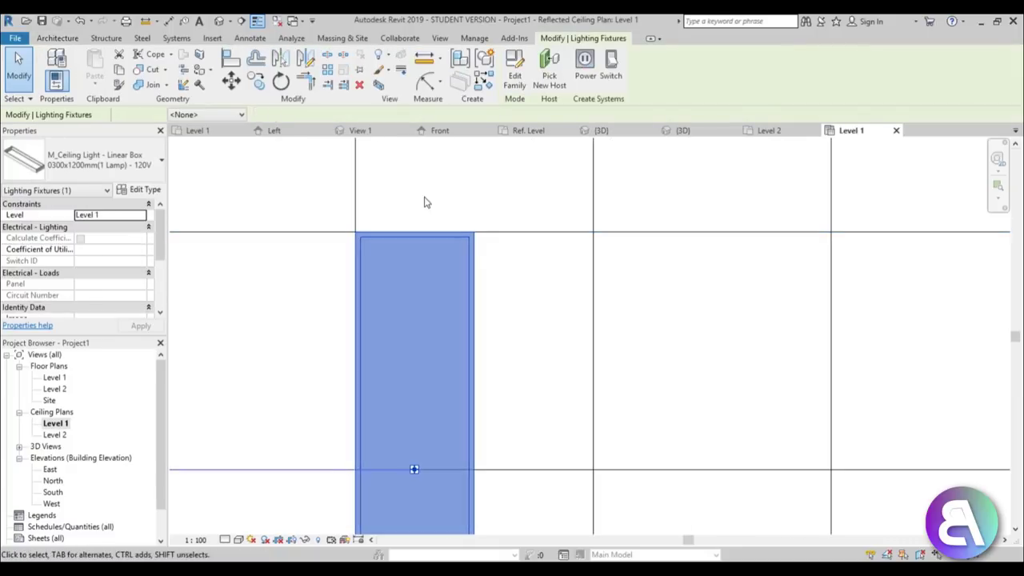
{"action": "key", "text": "Escape"}
Copy the light fixture horizontally to the right side of the ceiling, aligning its right edge with a grid line.
{"action": "scroll", "coordinate": [404, 200], "scroll_direction": "down", "scroll_amount": 4}
{"action": "left_click", "coordinate": [376, 306]}
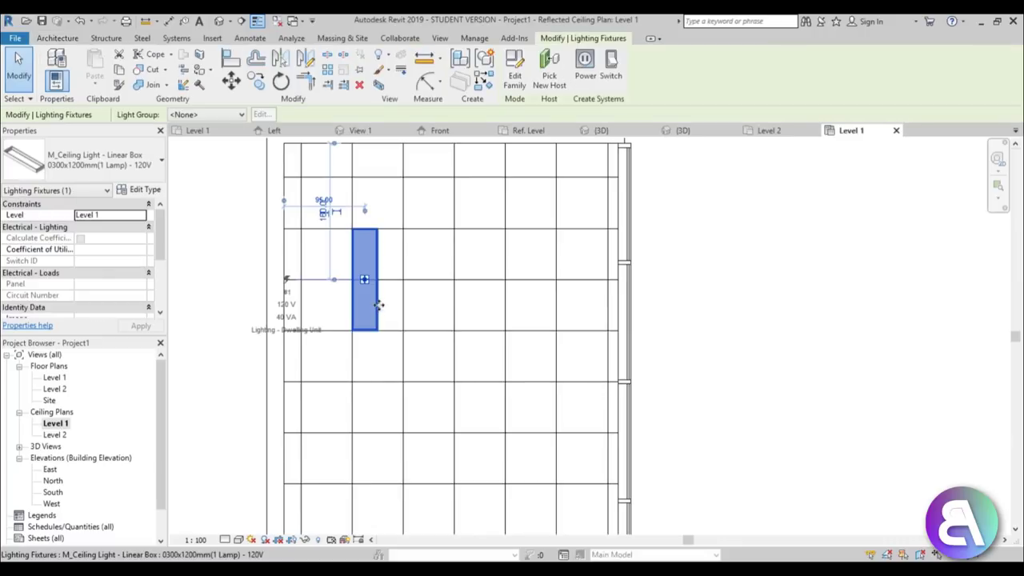
{"action": "key", "text": "c"}
{"action": "key", "text": "o"}
{"action": "left_click", "coordinate": [377, 231]}
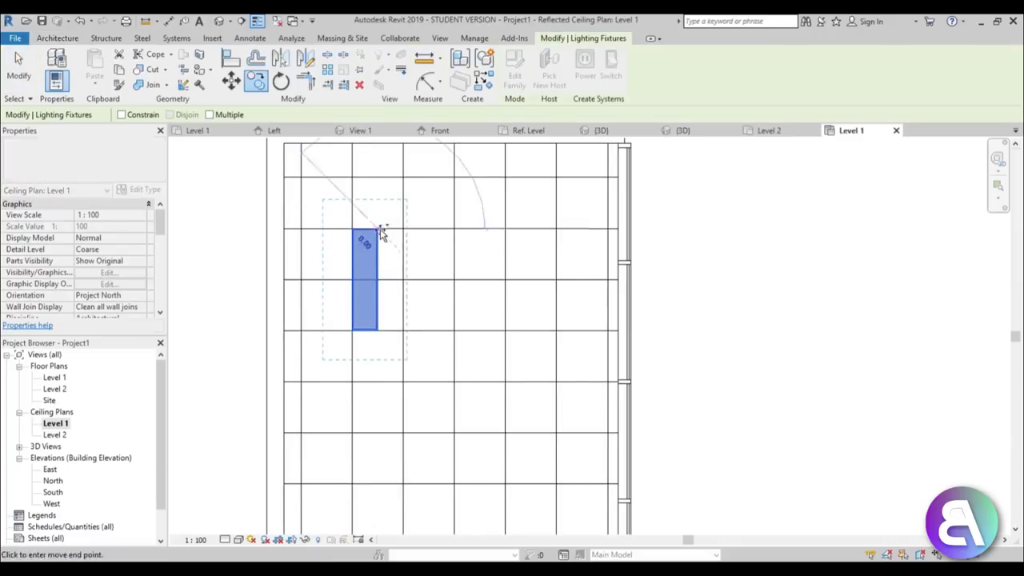
{"action": "left_click", "coordinate": [555, 229]}
{"action": "key", "text": "Escape"}
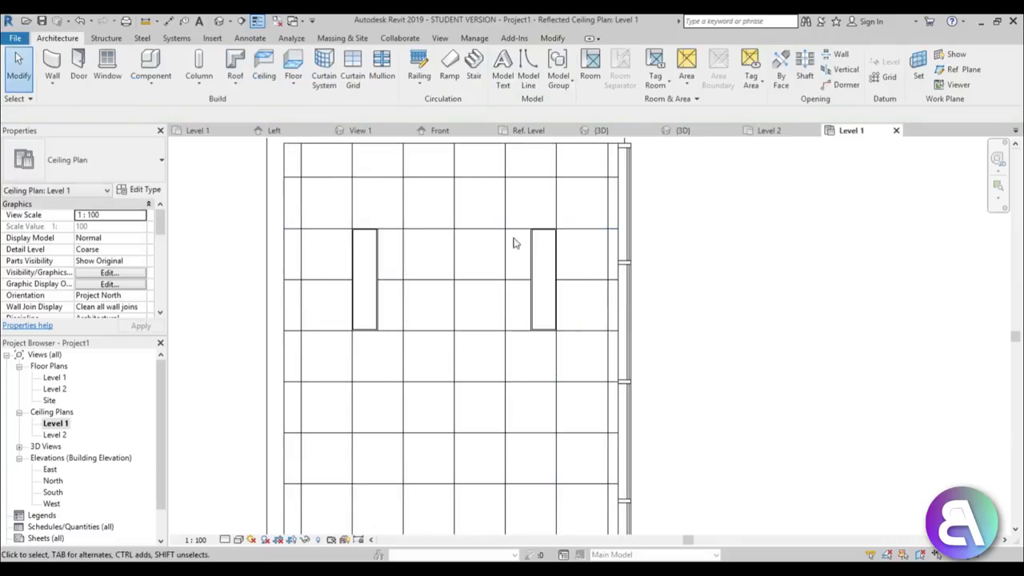
Copy both light fixtures straight down to the lower half of the ceiling to form a second pair.
{"action": "left_click", "coordinate": [380, 272]}
{"action": "left_click", "coordinate": [534, 268], "text": "ctrl"}
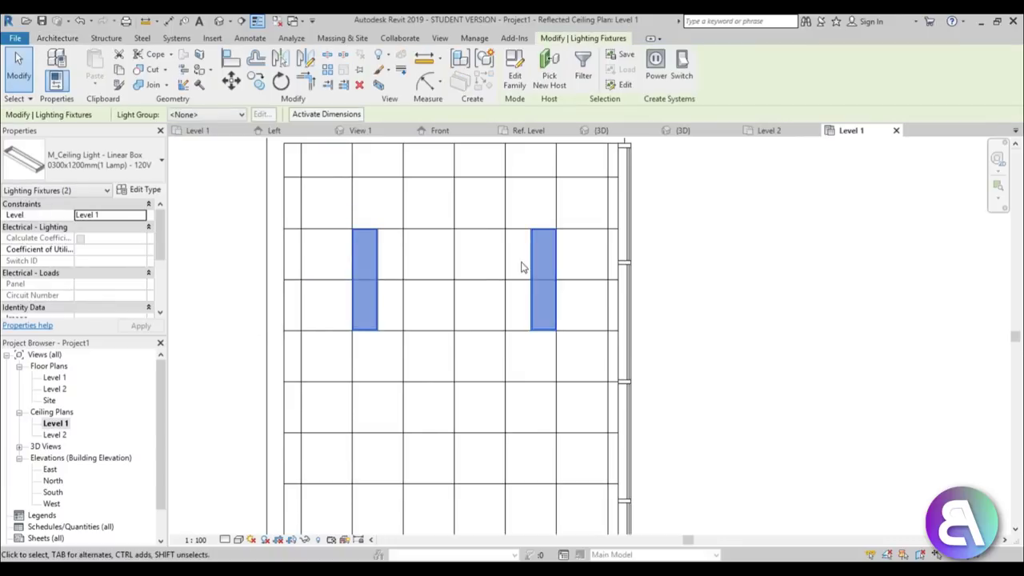
{"action": "key", "text": "c"}
{"action": "key", "text": "o"}
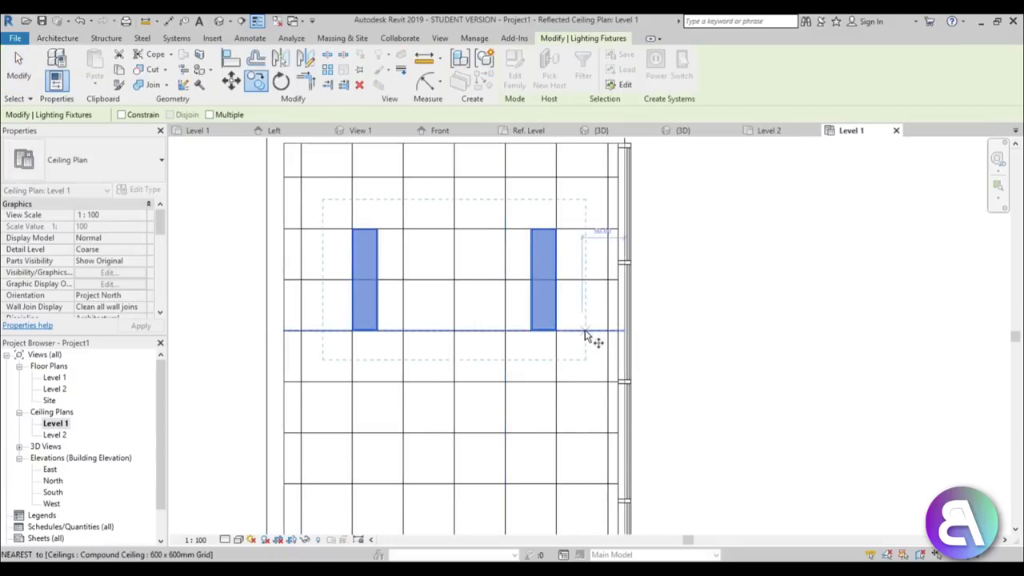
{"action": "left_click", "coordinate": [585, 329]}
{"action": "scroll", "coordinate": [587, 415], "scroll_direction": "down", "scroll_amount": 2}
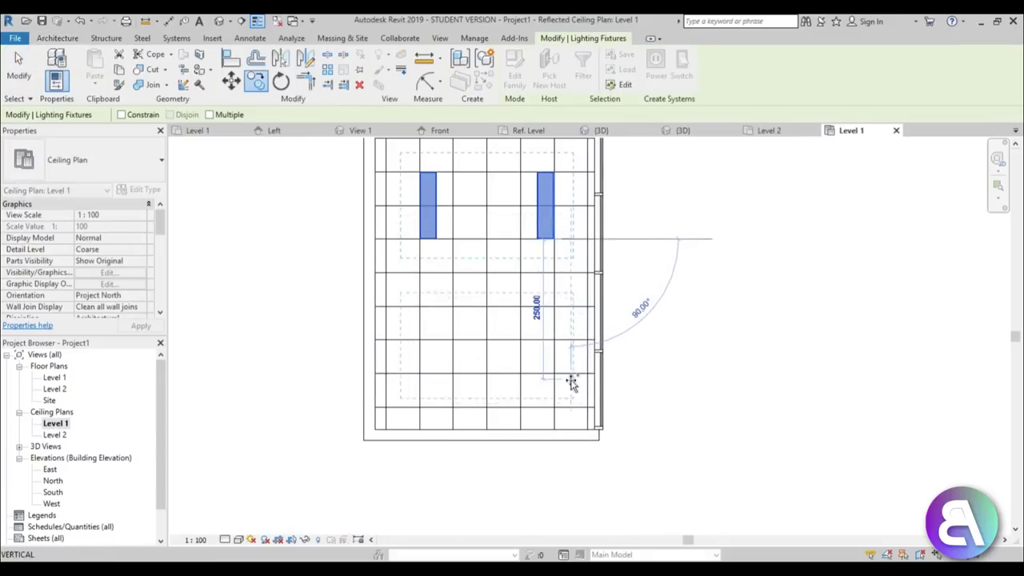
{"action": "left_click", "coordinate": [571, 376]}
{"action": "key", "text": "Escape"}
{"action": "scroll", "coordinate": [498, 349], "scroll_direction": "down", "scroll_amount": 2}
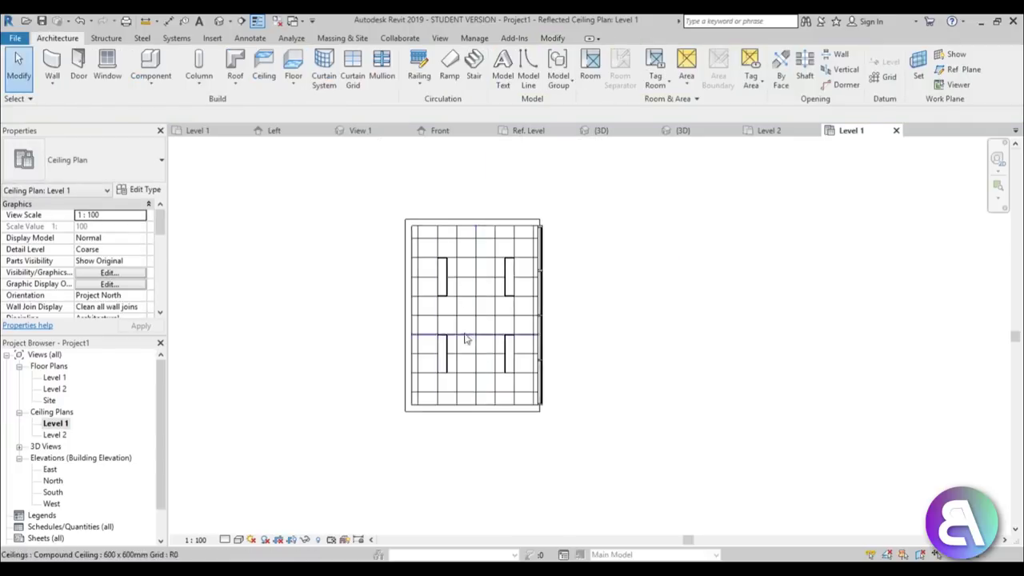
{"action": "scroll", "coordinate": [483, 304], "scroll_direction": "up", "scroll_amount": 4}
In the Level 1 floor plan, place an M_Single-Flush 0915 x 2134mm door near the lower end of the left wall, swinging inward.
{"action": "double_click", "coordinate": [54, 378]}
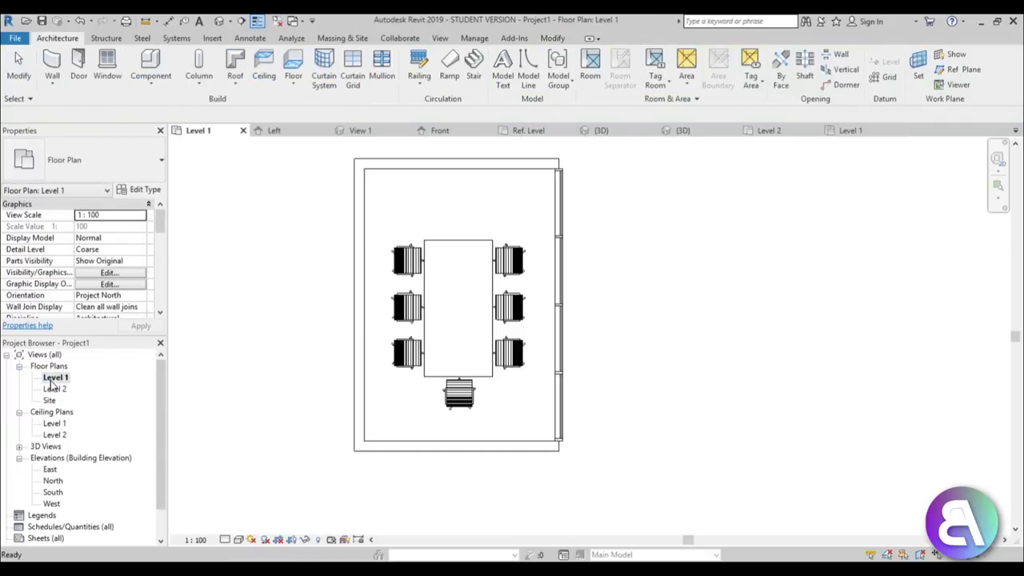
{"action": "scroll", "coordinate": [400, 293], "scroll_direction": "down", "scroll_amount": 3}
{"action": "scroll", "coordinate": [443, 255], "scroll_direction": "up", "scroll_amount": 2}
{"action": "scroll", "coordinate": [442, 255], "scroll_direction": "up", "scroll_amount": 2}
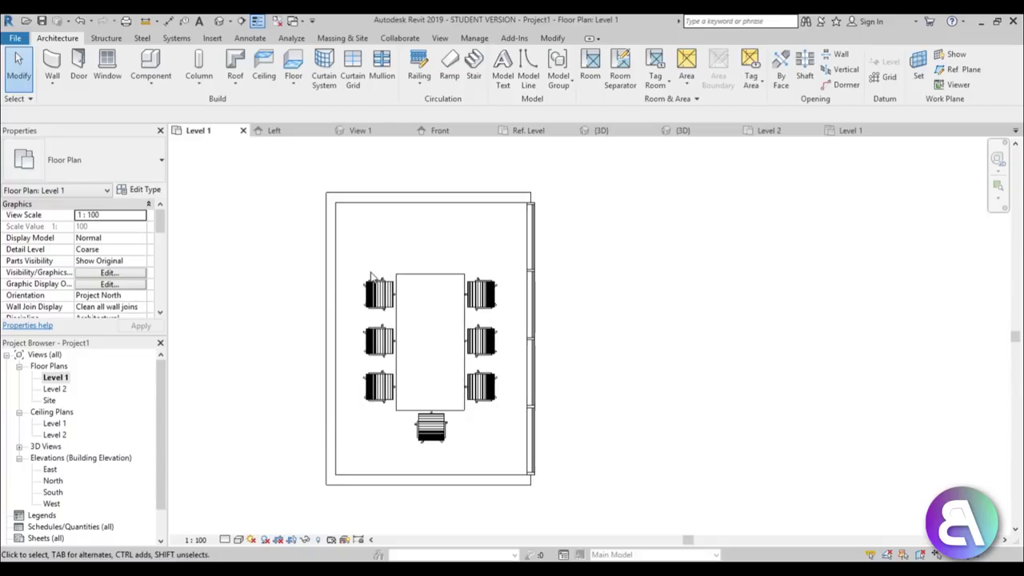
{"action": "left_click", "coordinate": [77, 65]}
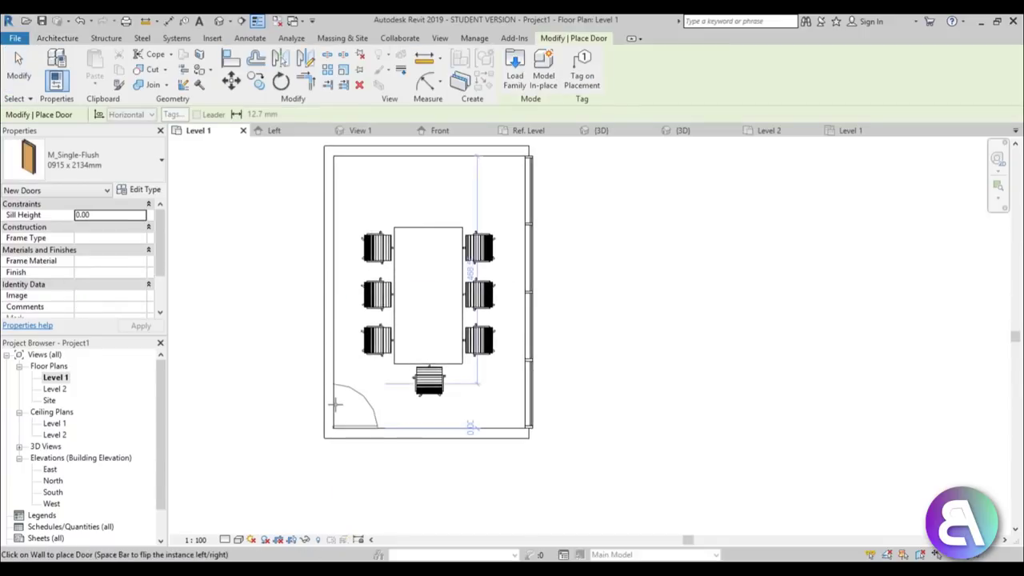
{"action": "key", "text": "Escape"}
{"action": "key", "text": "Escape"}
{"action": "scroll", "coordinate": [457, 422], "scroll_direction": "up", "scroll_amount": 4}
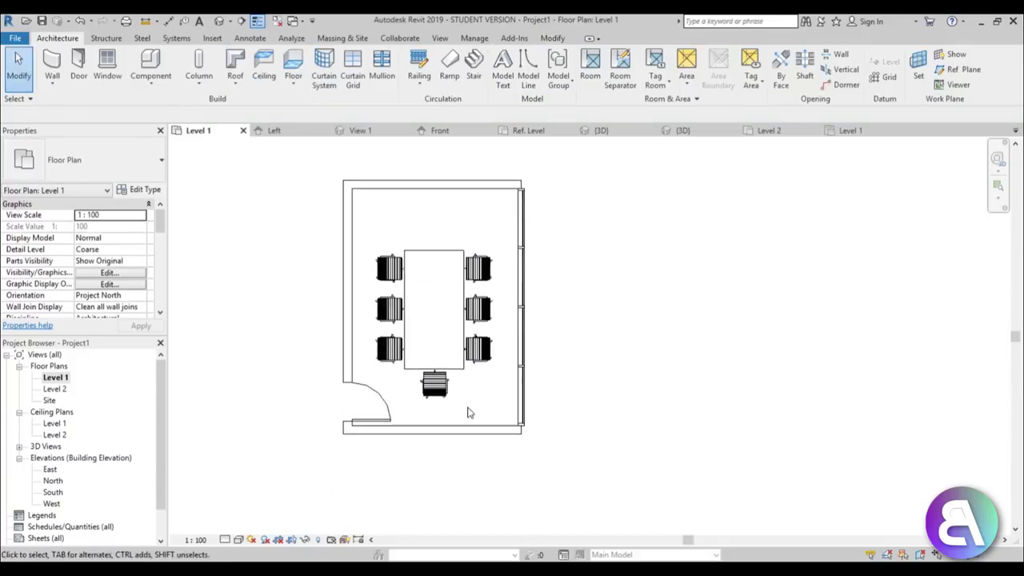
Move the door slightly down the left wall, to about 32 cm from the bottom wall's inner face.
{"action": "left_click_drag", "start_coordinate": [408, 400], "coordinate": [407, 420]}
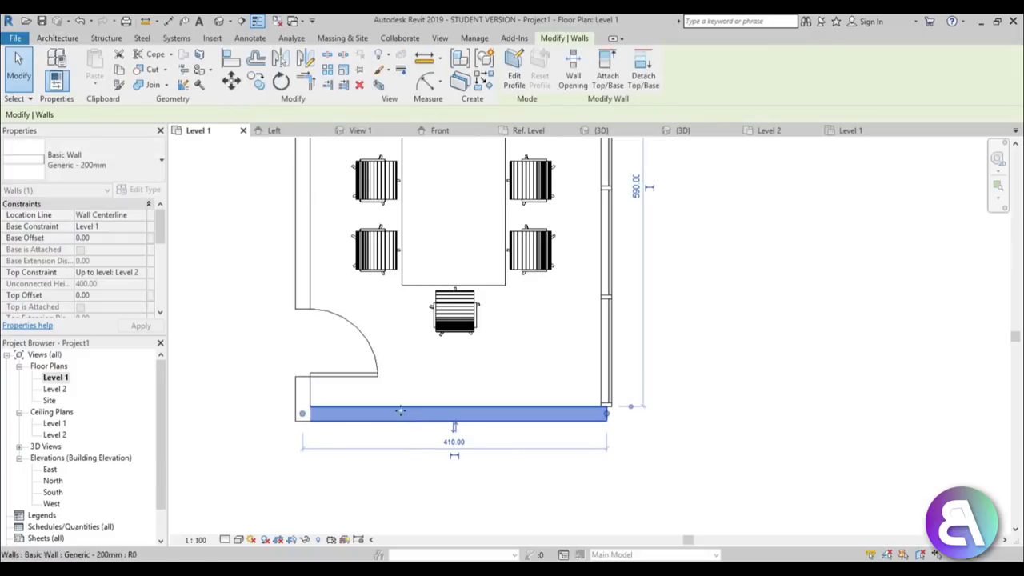
{"action": "key", "text": "Escape"}
{"action": "left_click", "coordinate": [352, 340]}
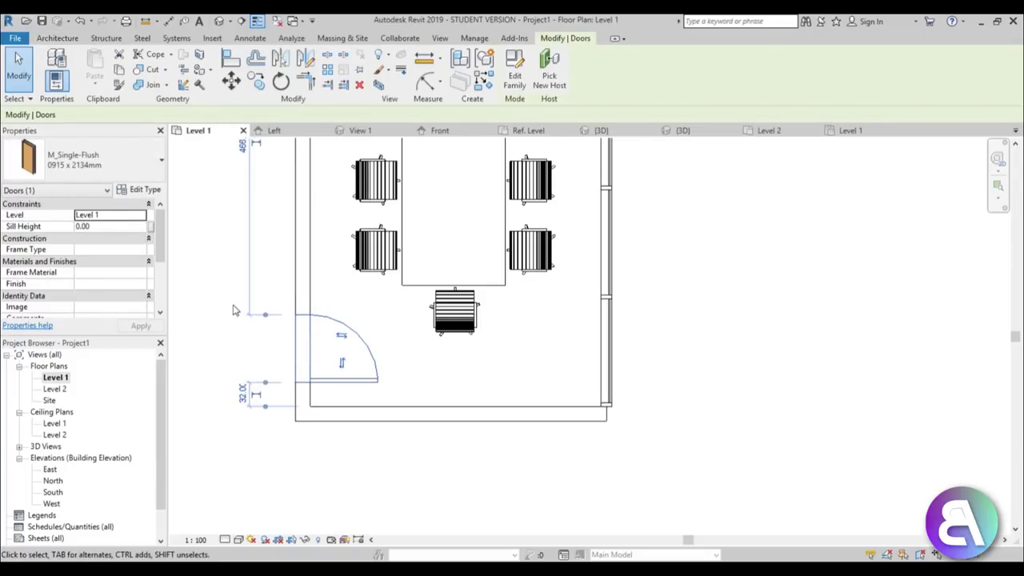
{"action": "key", "text": "Escape"}
{"action": "scroll", "coordinate": [354, 376], "scroll_direction": "down", "scroll_amount": 3}
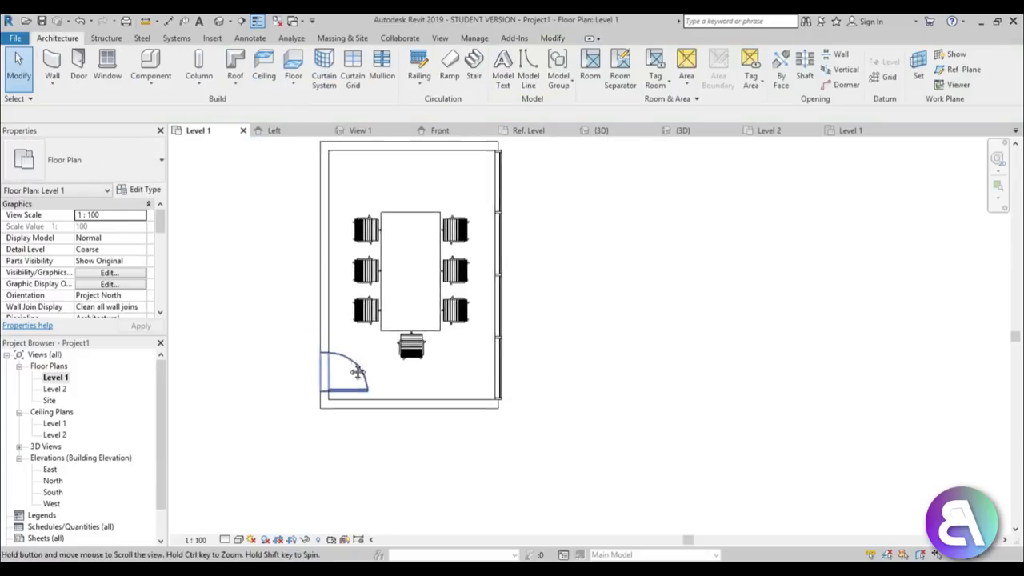
Start a Generic 150mm floor and sketch its rectangular boundary along the outer edges of the room walls.
{"action": "scroll", "coordinate": [400, 342], "scroll_direction": "up", "scroll_amount": 3}
{"action": "left_click", "coordinate": [293, 64]}
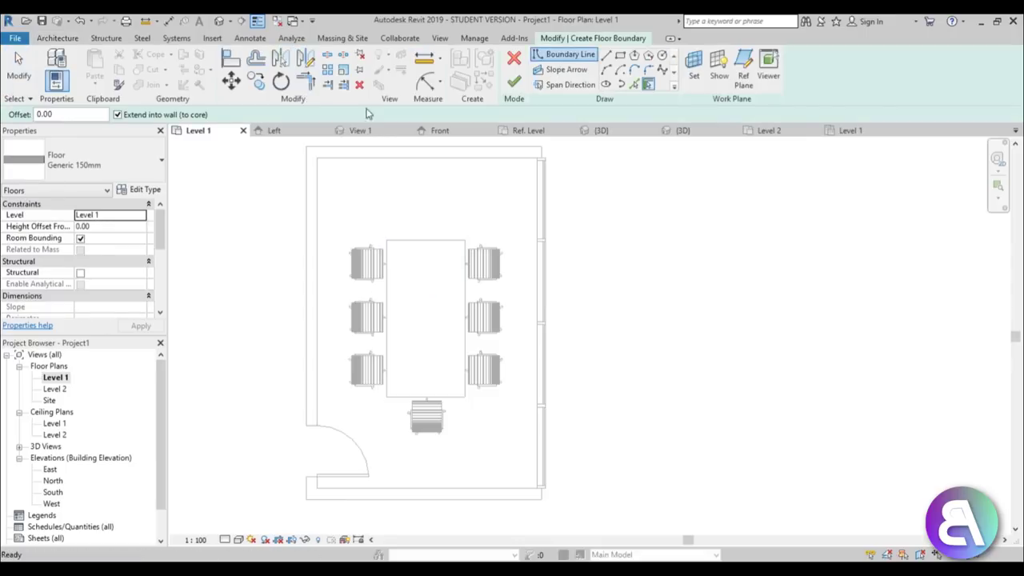
{"action": "left_click", "coordinate": [621, 54]}
{"action": "left_click", "coordinate": [306, 146]}
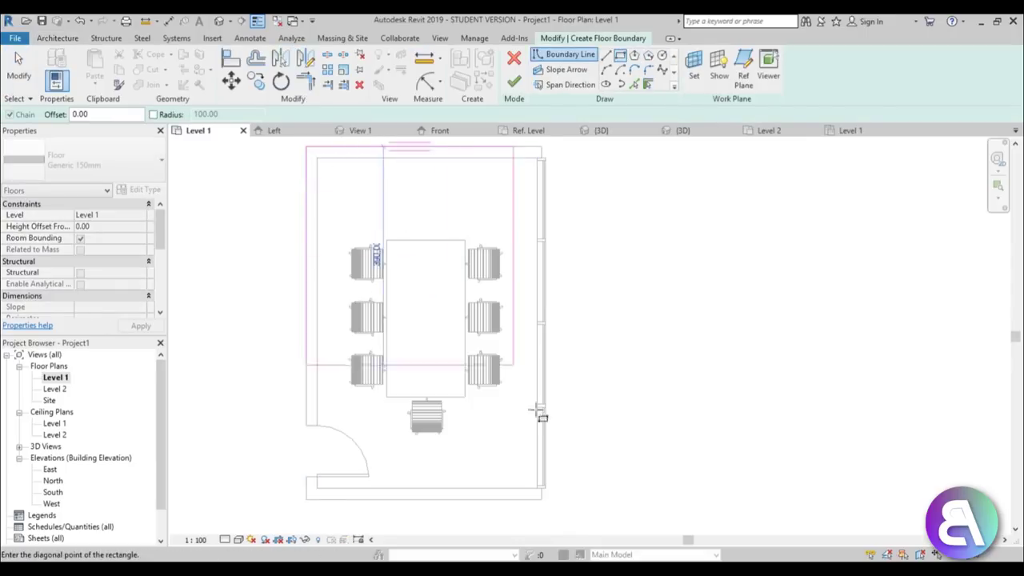
{"action": "left_click", "coordinate": [544, 500]}
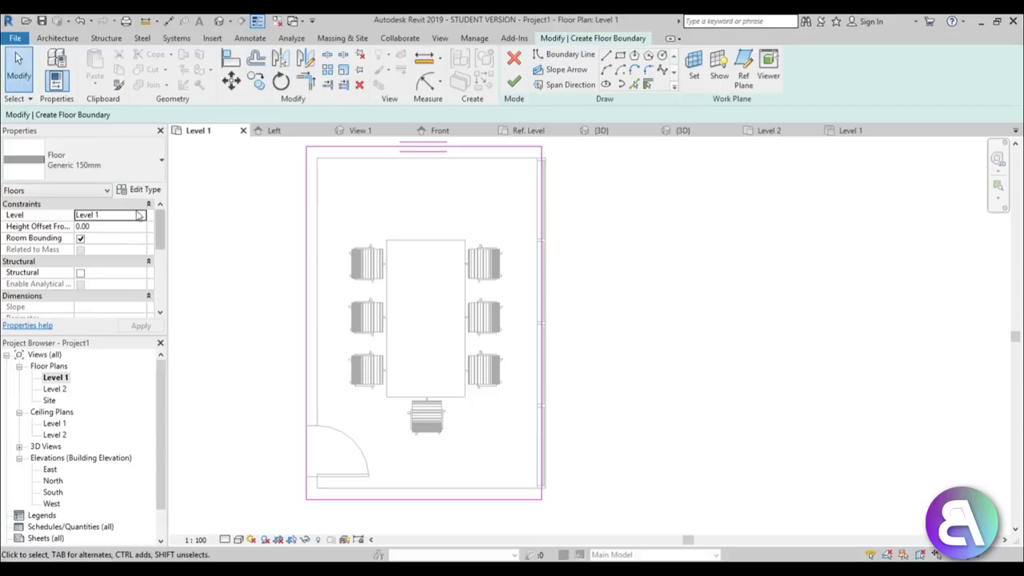
Assign the Carpet, Berber, Grey Stripes material to the structure layer of the Generic 150mm floor type.
{"action": "left_click", "coordinate": [144, 189]}
{"action": "left_click", "coordinate": [496, 229]}
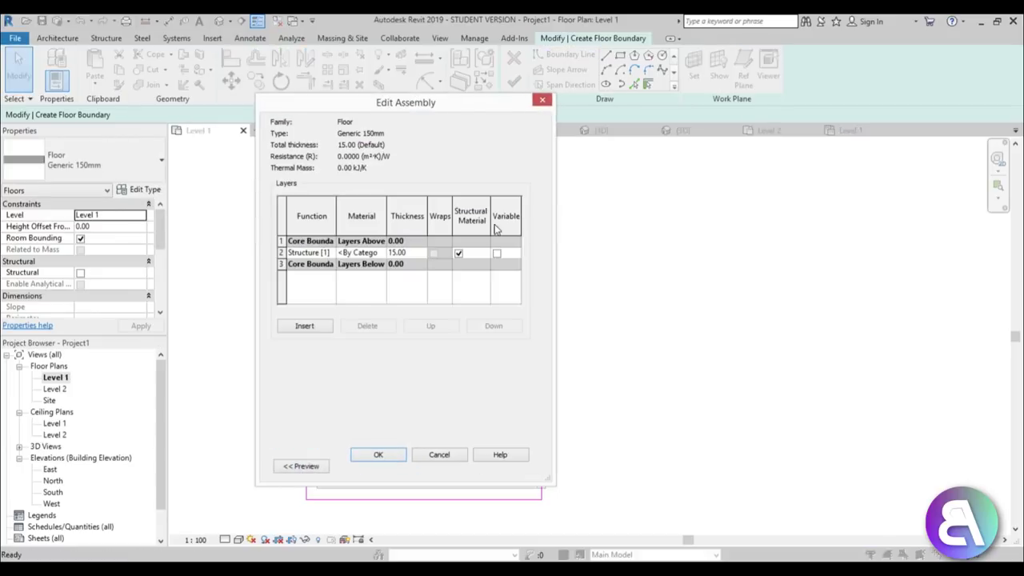
{"action": "left_click", "coordinate": [383, 254]}
{"action": "left_click", "coordinate": [381, 252]}
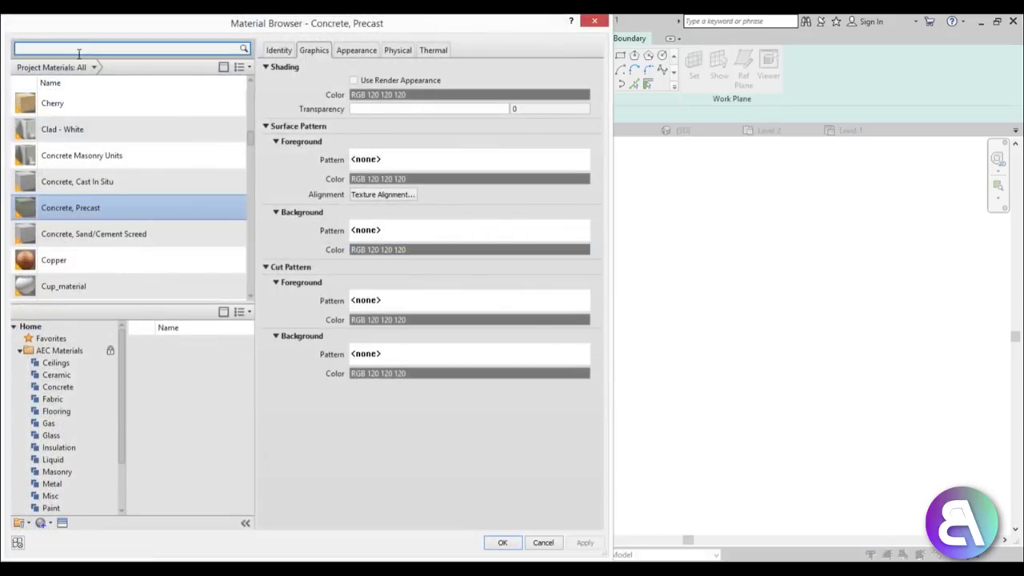
{"action": "type", "text": "carpet"}
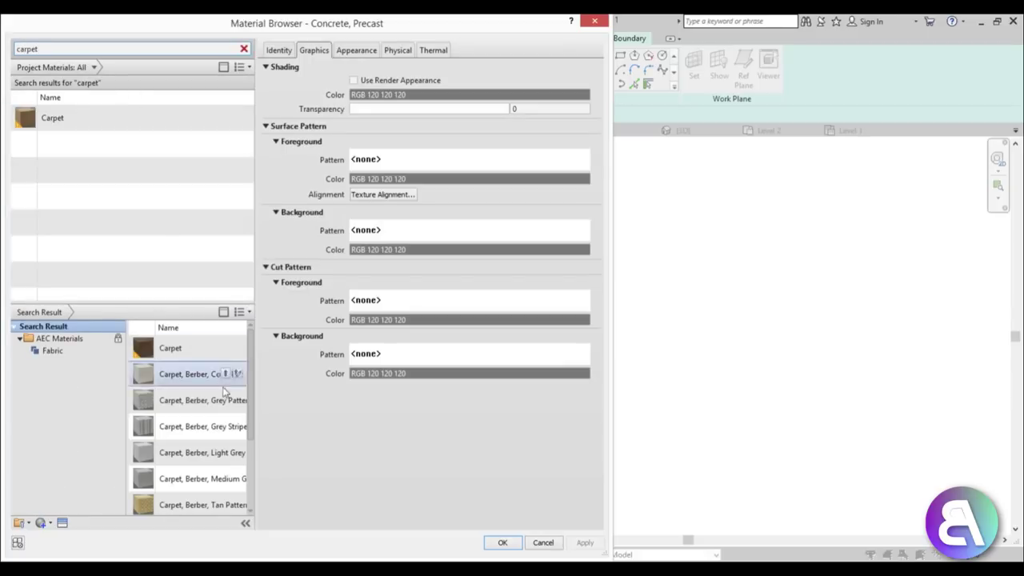
{"action": "left_click", "coordinate": [202, 402]}
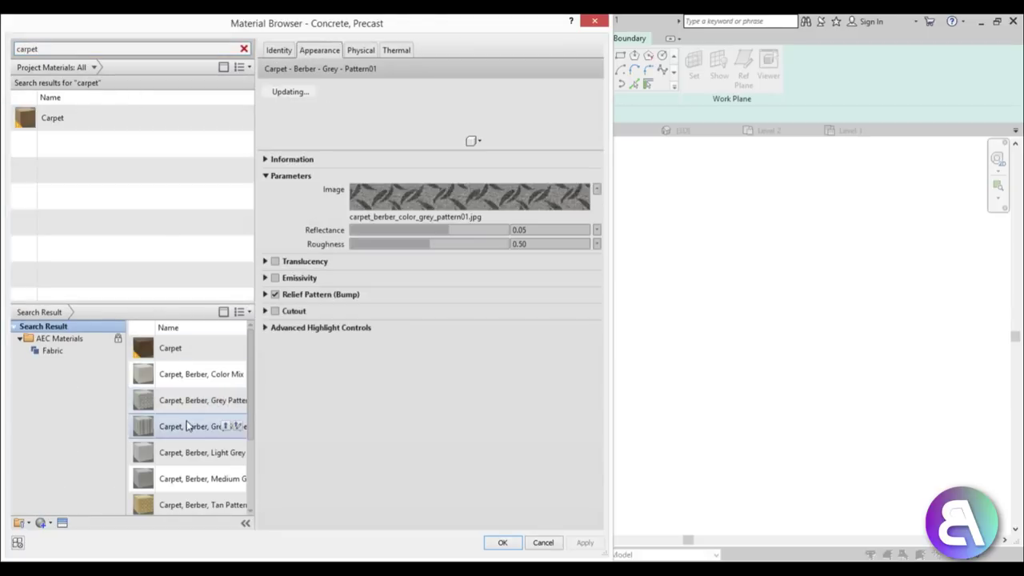
{"action": "left_click", "coordinate": [186, 427]}
{"action": "left_click", "coordinate": [226, 427]}
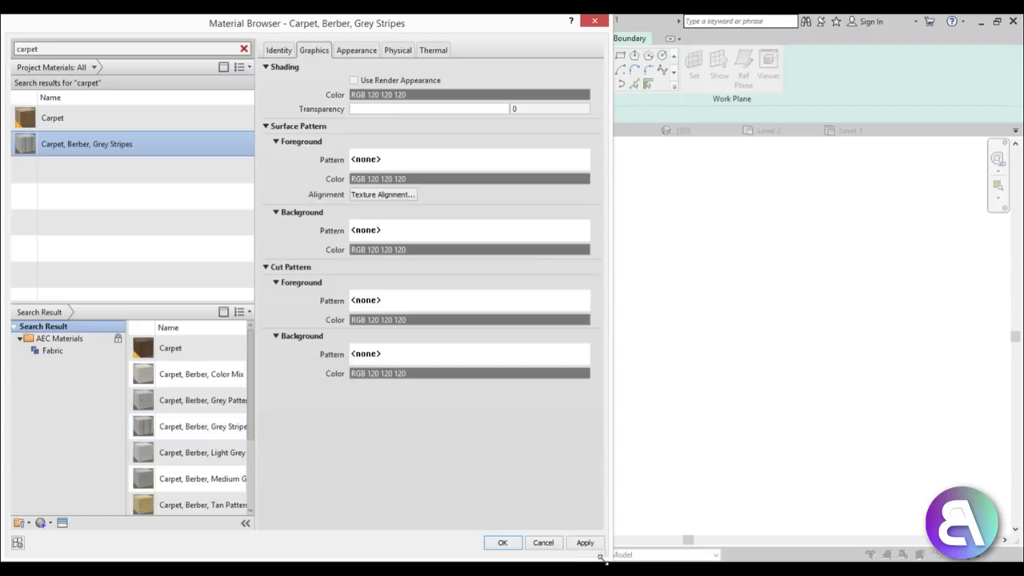
{"action": "left_click", "coordinate": [502, 543]}
{"action": "left_click", "coordinate": [383, 456]}
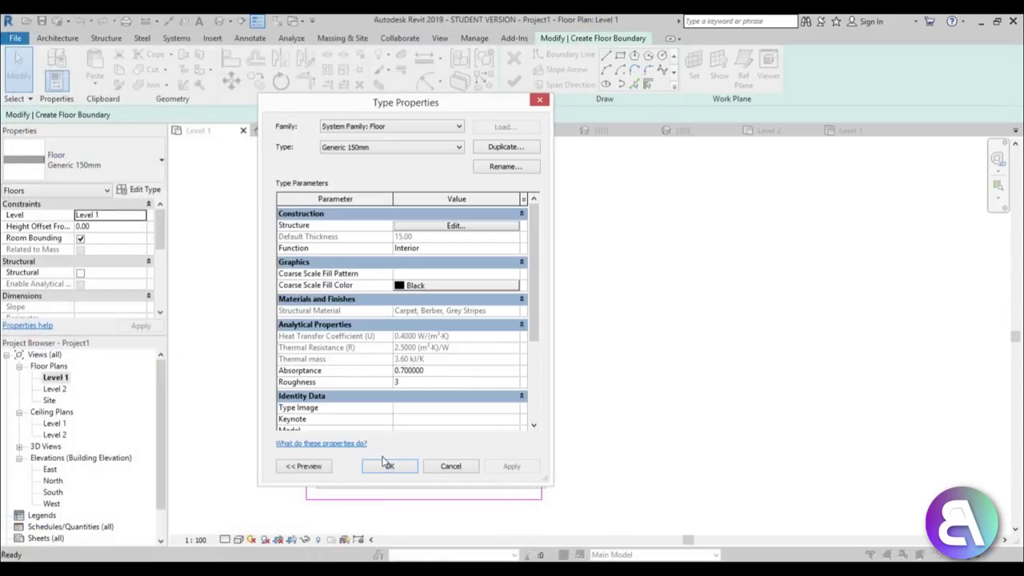
{"action": "left_click", "coordinate": [410, 472]}
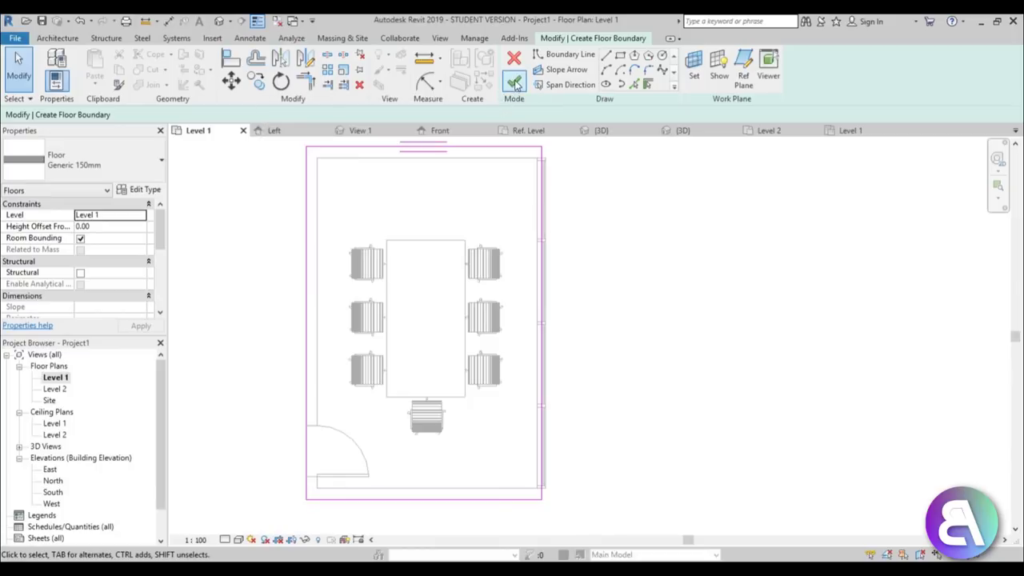
Finish the floor boundary sketch to create the floor under the room, and clear the selection.
{"action": "left_click", "coordinate": [515, 80]}
{"action": "left_click", "coordinate": [528, 389]}
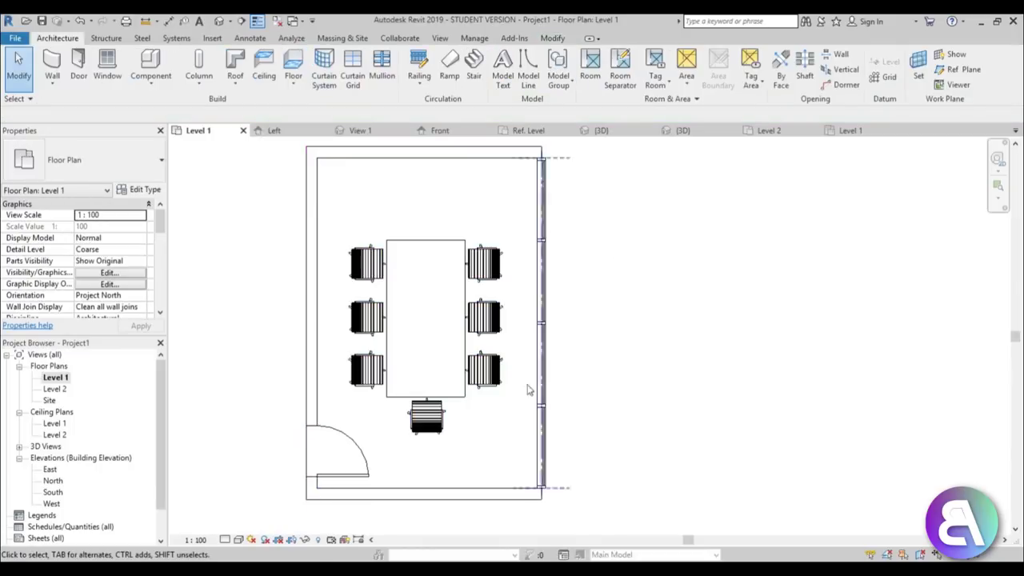
{"action": "left_click", "coordinate": [466, 358]}
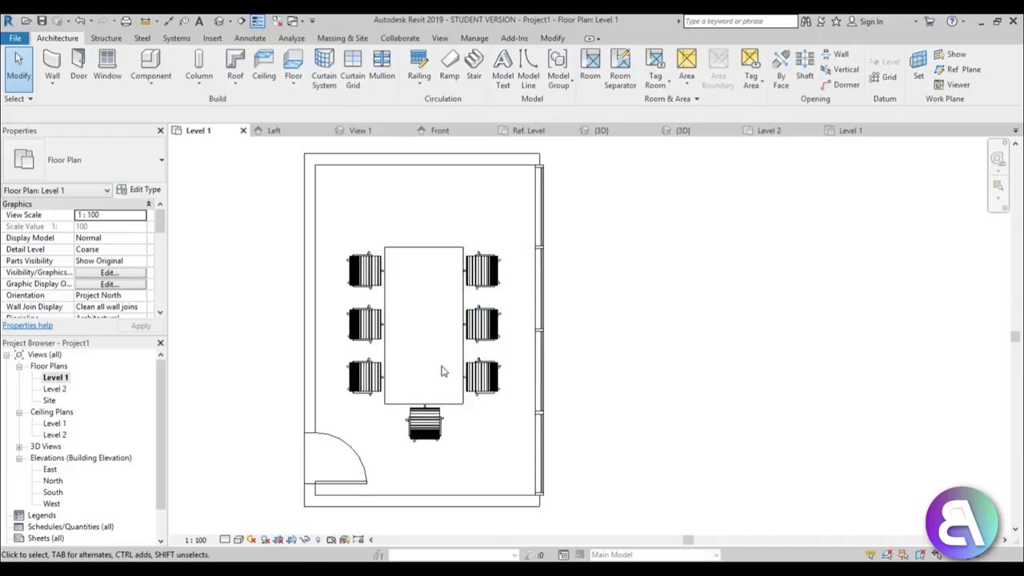
{"action": "middle_click_drag", "start_coordinate": [440, 368], "coordinate": [443, 376]}
{"action": "scroll", "coordinate": [438, 372], "scroll_direction": "up", "scroll_amount": 1}
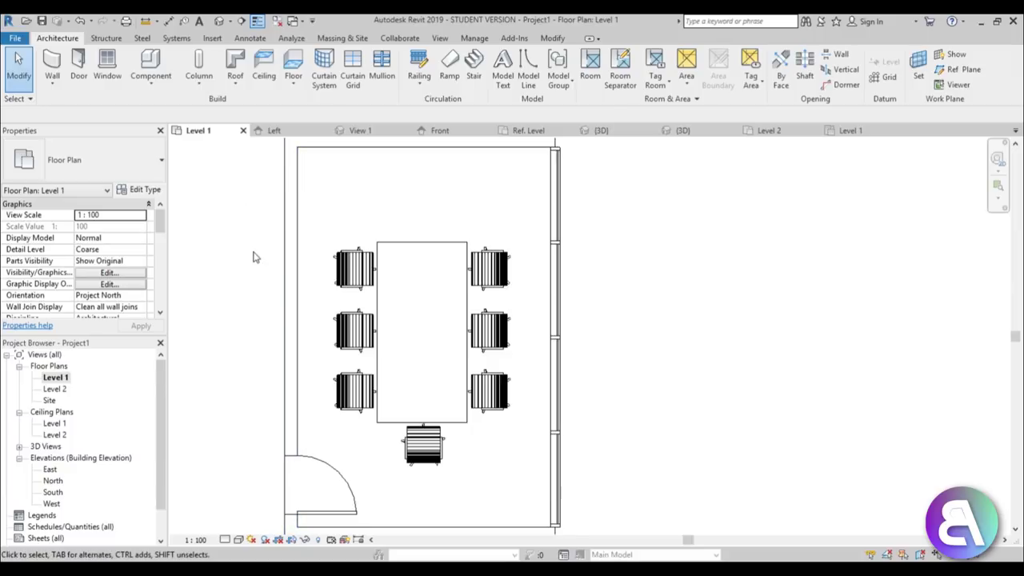
Create a new family from the Metric Generic Model wall based template in the English templates folder.
{"action": "left_click", "coordinate": [14, 39]}
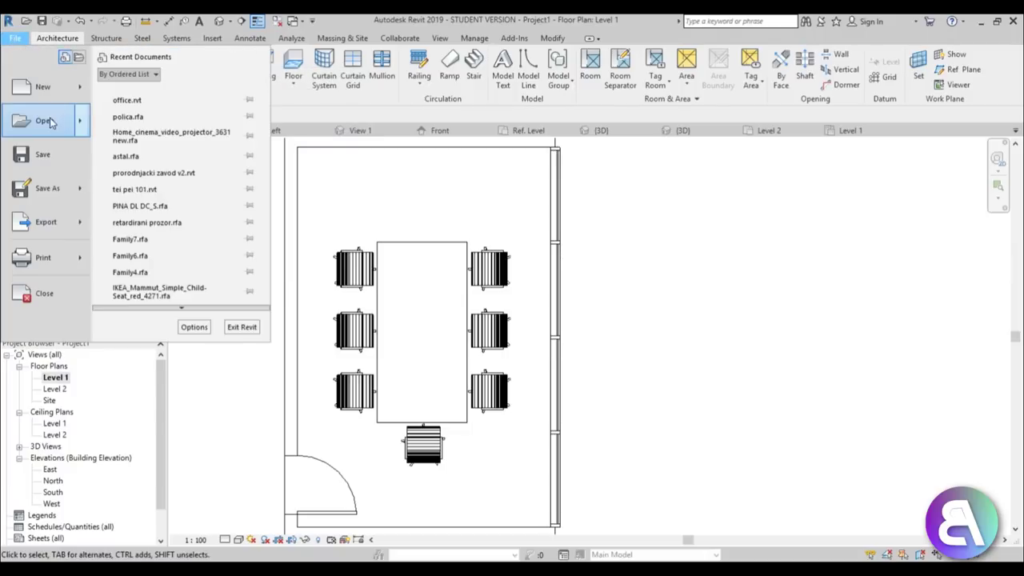
{"action": "mouse_move", "coordinate": [51, 95]}
{"action": "left_click", "coordinate": [138, 126]}
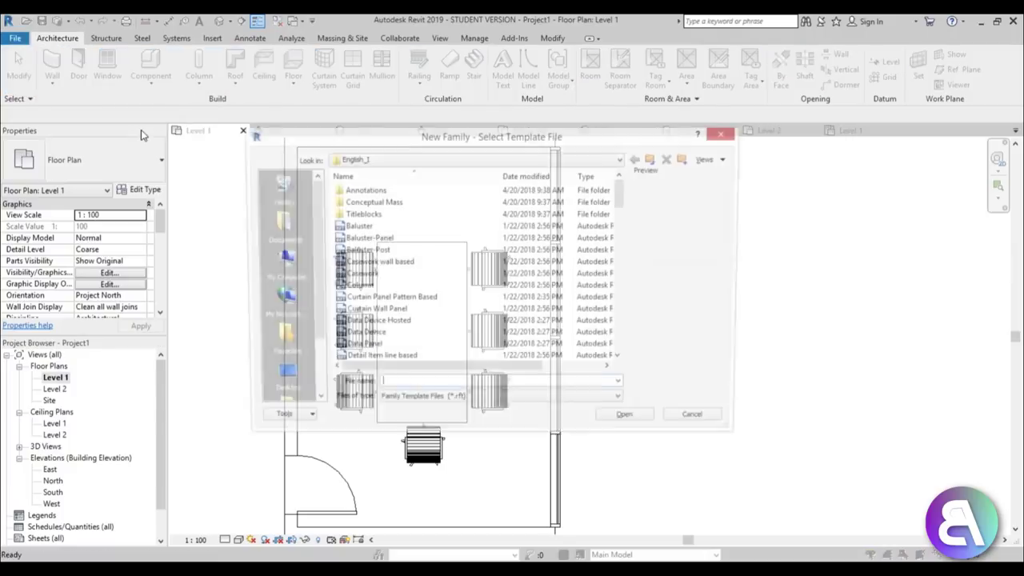
{"action": "left_click", "coordinate": [653, 159]}
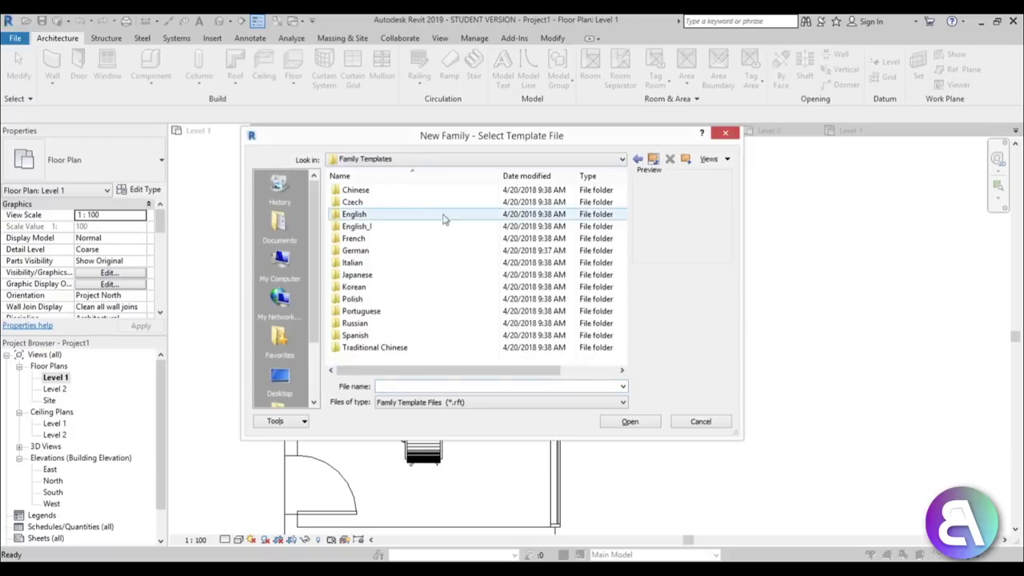
{"action": "double_click", "coordinate": [390, 214]}
{"action": "scroll", "coordinate": [420, 278], "scroll_direction": "down", "scroll_amount": 5}
{"action": "scroll", "coordinate": [424, 280], "scroll_direction": "down", "scroll_amount": 3}
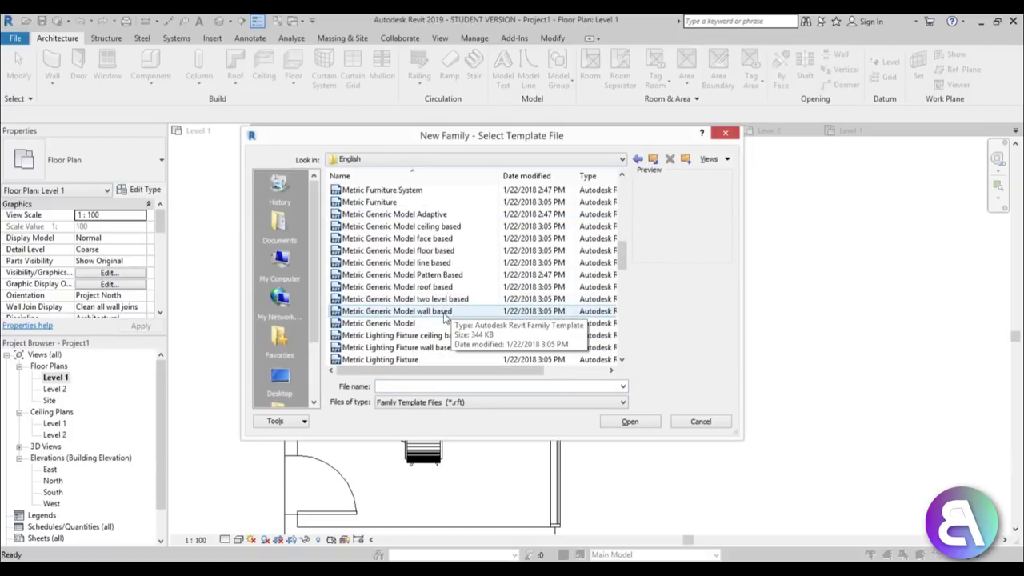
{"action": "double_click", "coordinate": [424, 311]}
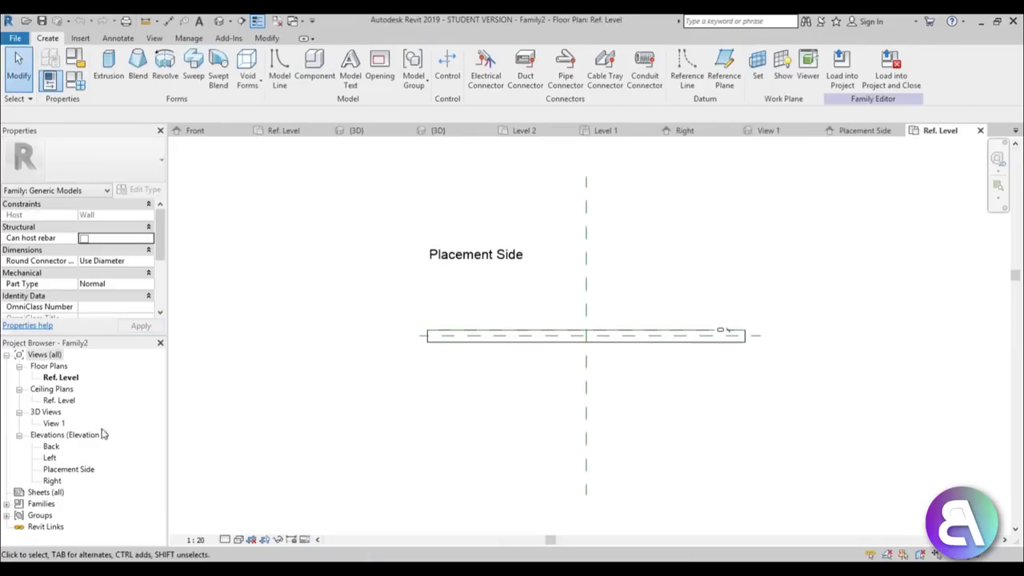
Start a void extrusion in the Placement Side elevation, with the wall's face picked as the work plane.
{"action": "double_click", "coordinate": [66, 472]}
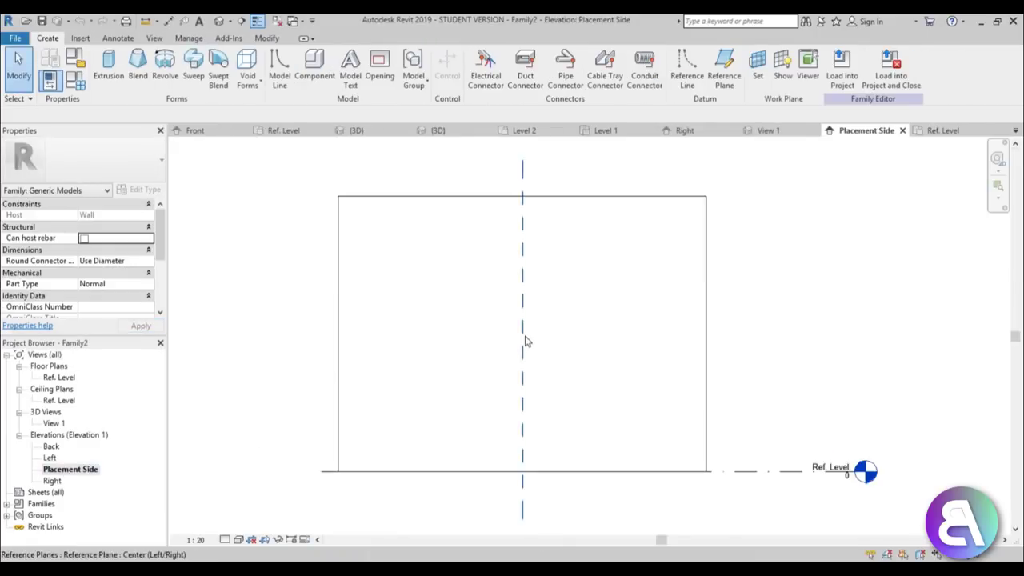
{"action": "left_click", "coordinate": [247, 71]}
{"action": "left_click", "coordinate": [268, 106]}
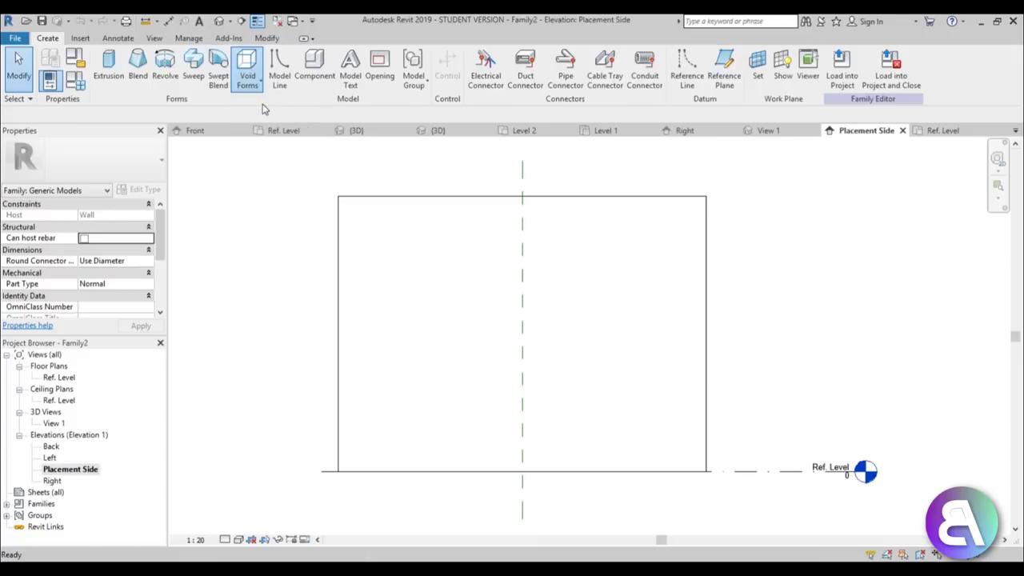
{"action": "left_click", "coordinate": [553, 64]}
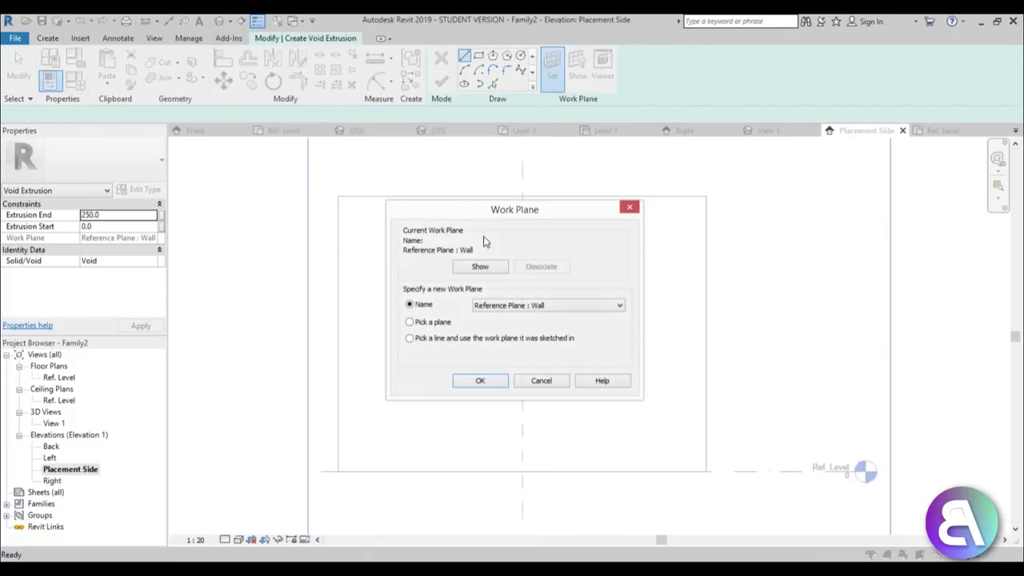
{"action": "left_click", "coordinate": [480, 381]}
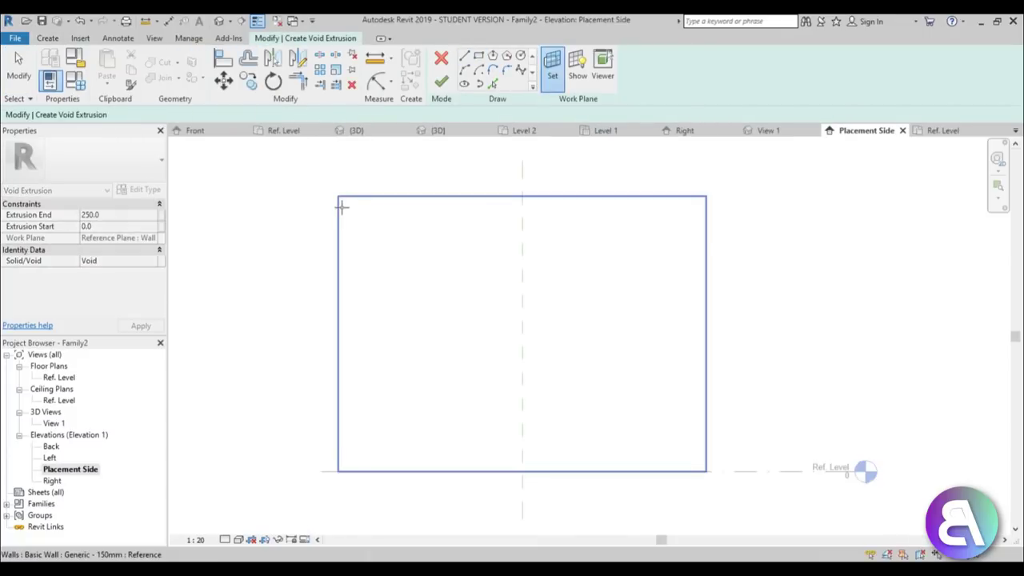
{"action": "left_click", "coordinate": [343, 209]}
Sketch a rectangle about 1720 mm wide and 560 mm high across the centre line in the lower half of the wall.
{"action": "left_click", "coordinate": [477, 56]}
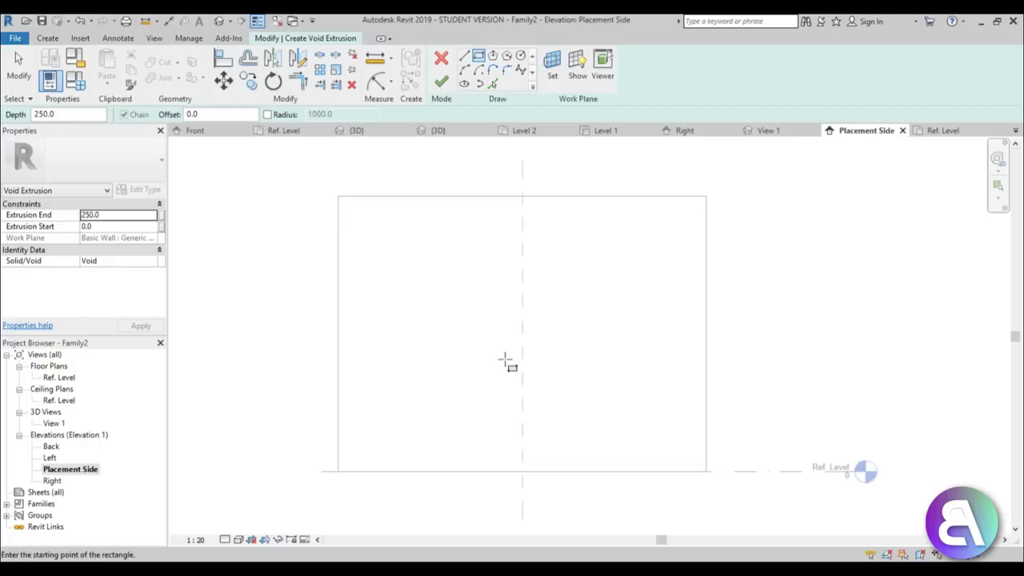
{"action": "left_click", "coordinate": [445, 352]}
{"action": "left_click", "coordinate": [608, 411]}
{"action": "key", "text": "Escape"}
Set the rectangle's lower edge 900 mm above the Ref. Level and its height to 500 mm.
{"action": "left_click", "coordinate": [572, 404]}
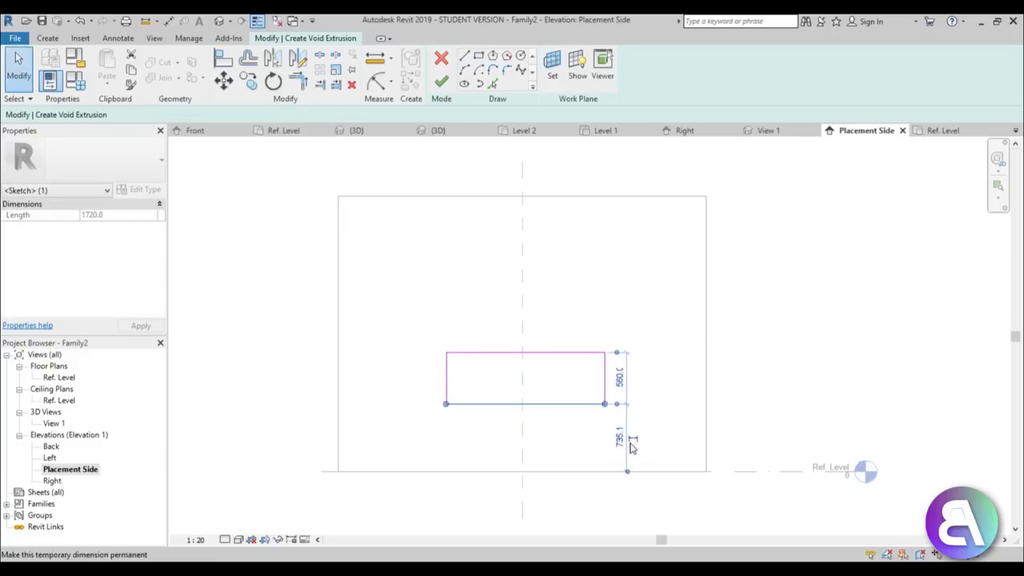
{"action": "left_click", "coordinate": [629, 447]}
{"action": "type", "text": "900"}
{"action": "key", "text": "Return"}
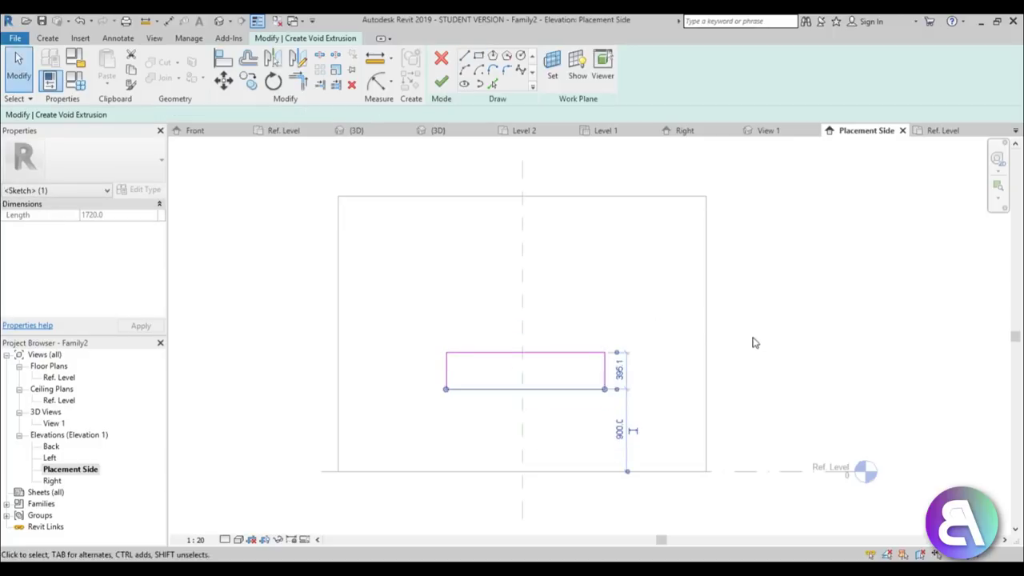
{"action": "left_click", "coordinate": [596, 353]}
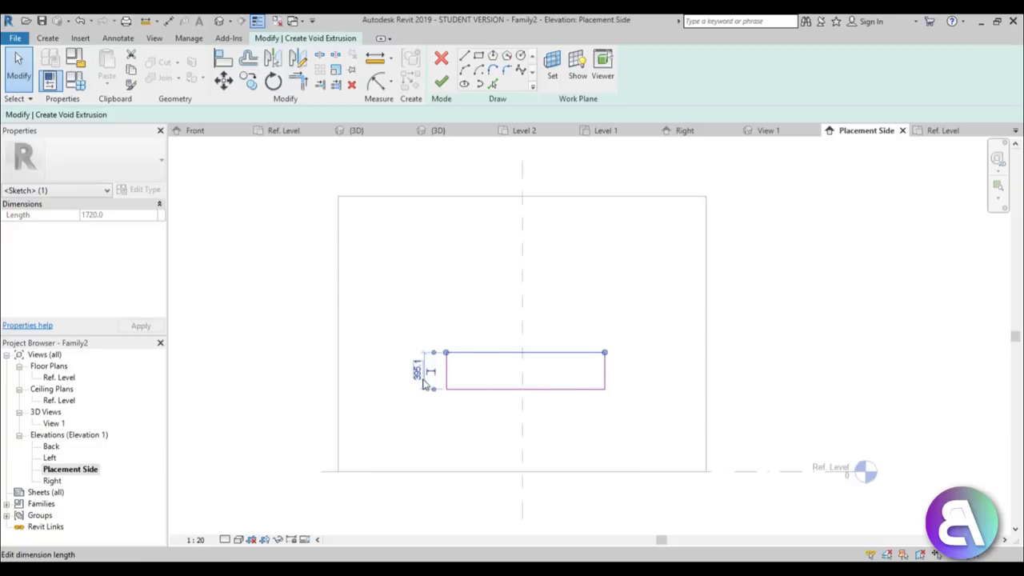
{"action": "type", "text": "500"}
{"action": "key", "text": "Return"}
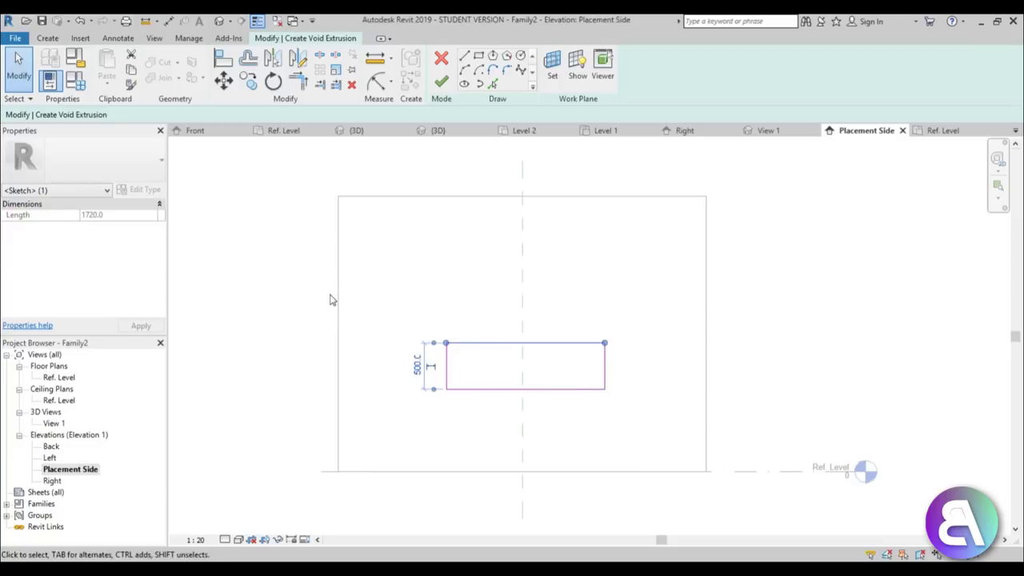
{"action": "left_click", "coordinate": [332, 297]}
{"action": "scroll", "coordinate": [475, 377], "scroll_direction": "up", "scroll_amount": 2}
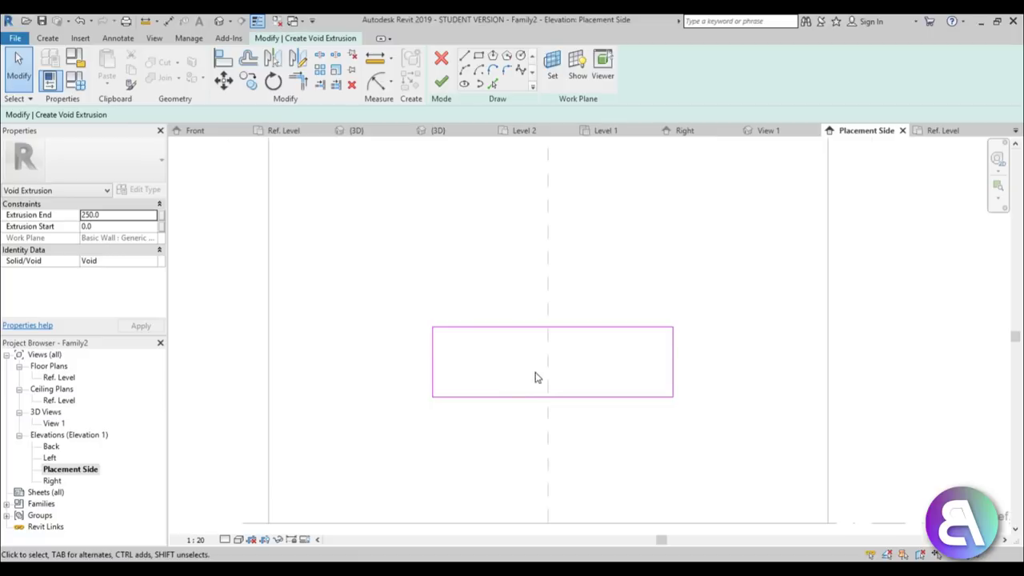
{"action": "scroll", "coordinate": [535, 377], "scroll_direction": "up", "scroll_amount": 1}
Finish the void extrusion and set its depth to 150 mm, matching the wall thickness, in the Ref. Level floor plan.
{"action": "left_click", "coordinate": [442, 83]}
{"action": "left_click", "coordinate": [64, 376]}
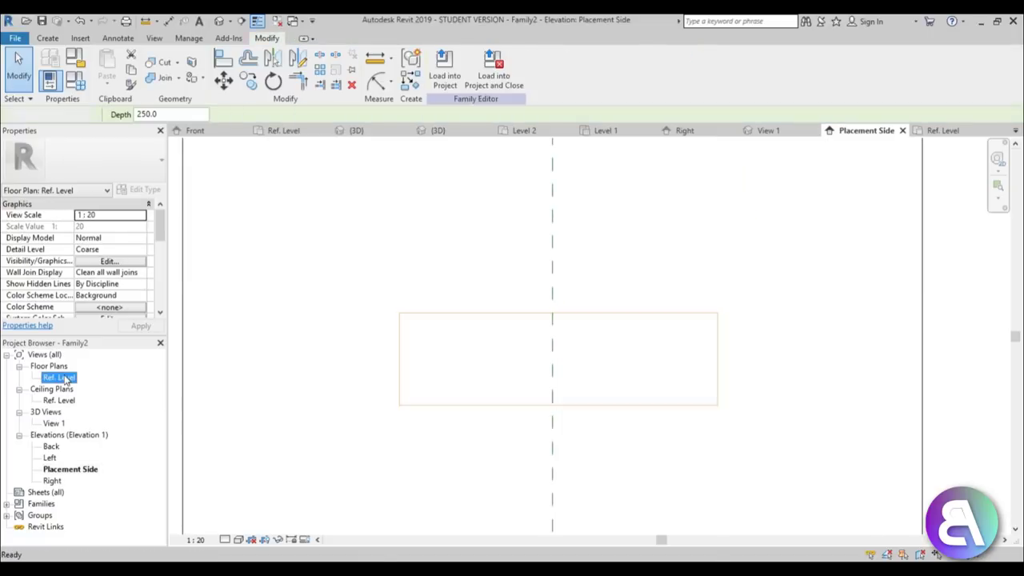
{"action": "left_click", "coordinate": [59, 400]}
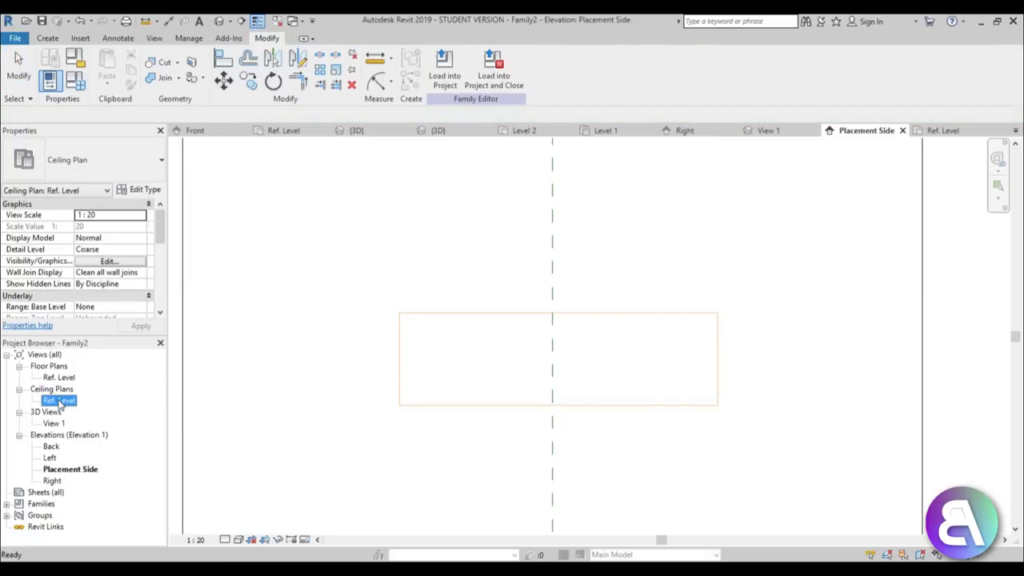
{"action": "double_click", "coordinate": [60, 377]}
{"action": "left_click", "coordinate": [596, 348]}
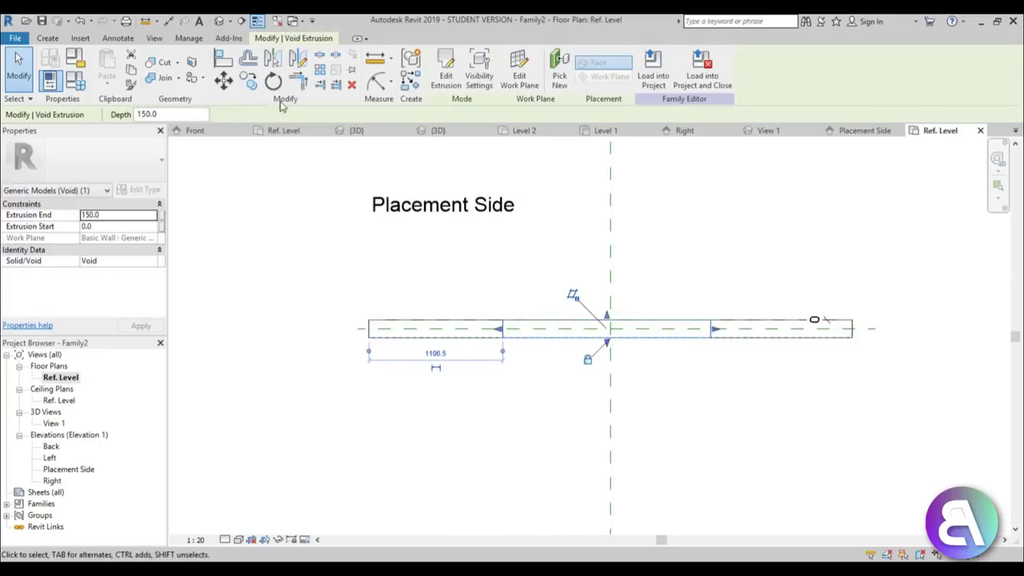
Cut the void extrusion out of the host wall.
{"action": "left_click", "coordinate": [161, 62]}
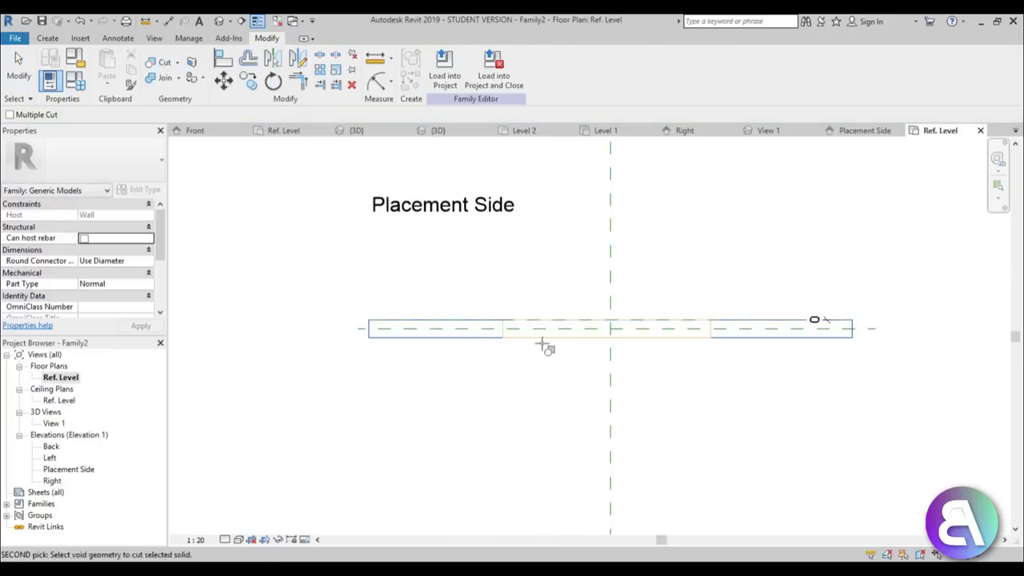
{"action": "key", "text": "Escape"}
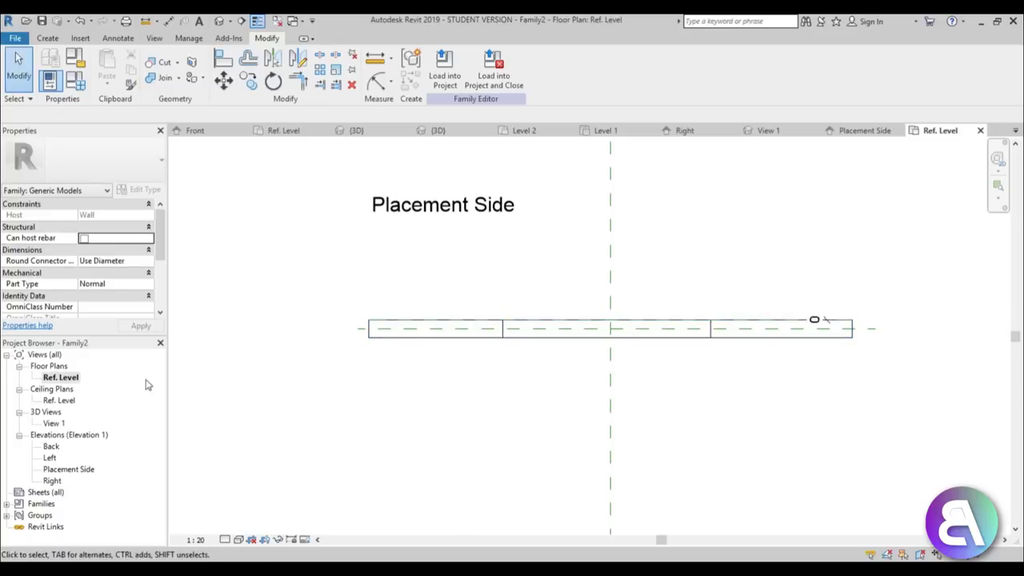
Start a solid extrusion in the Placement Side elevation with the Generic - 150mm wall as its work plane.
{"action": "double_click", "coordinate": [68, 469]}
{"action": "scroll", "coordinate": [460, 352], "scroll_direction": "down", "scroll_amount": 3}
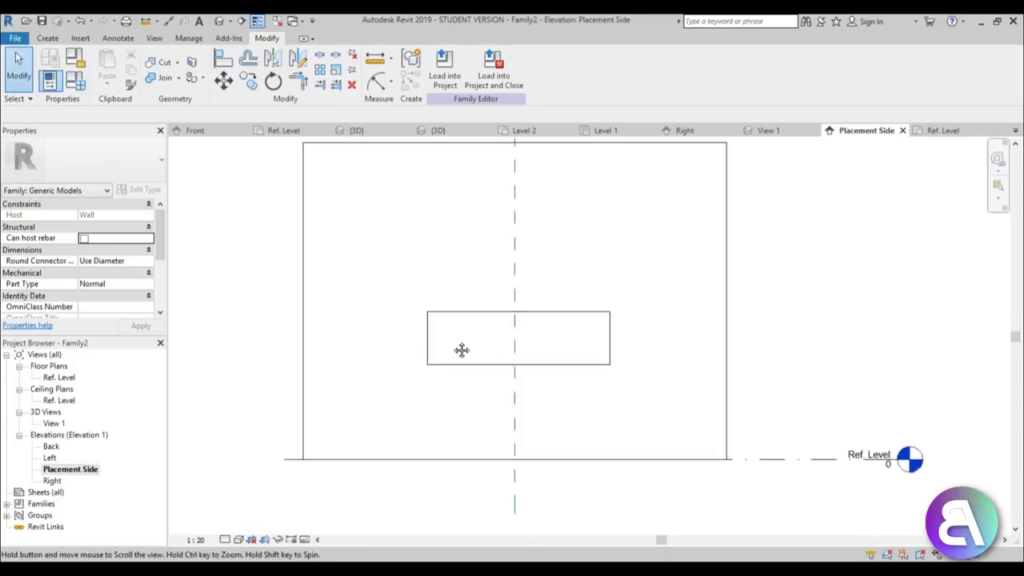
{"action": "scroll", "coordinate": [461, 350], "scroll_direction": "up", "scroll_amount": 3}
{"action": "left_click", "coordinate": [47, 38]}
{"action": "left_click", "coordinate": [108, 65]}
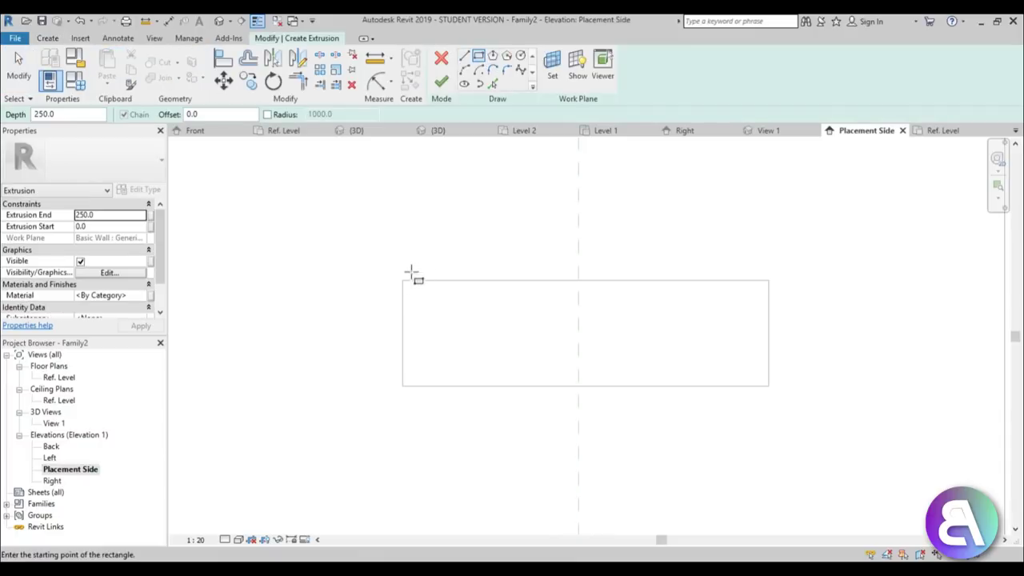
{"action": "scroll", "coordinate": [431, 195], "scroll_direction": "down", "scroll_amount": 4}
{"action": "scroll", "coordinate": [480, 196], "scroll_direction": "up", "scroll_amount": 2}
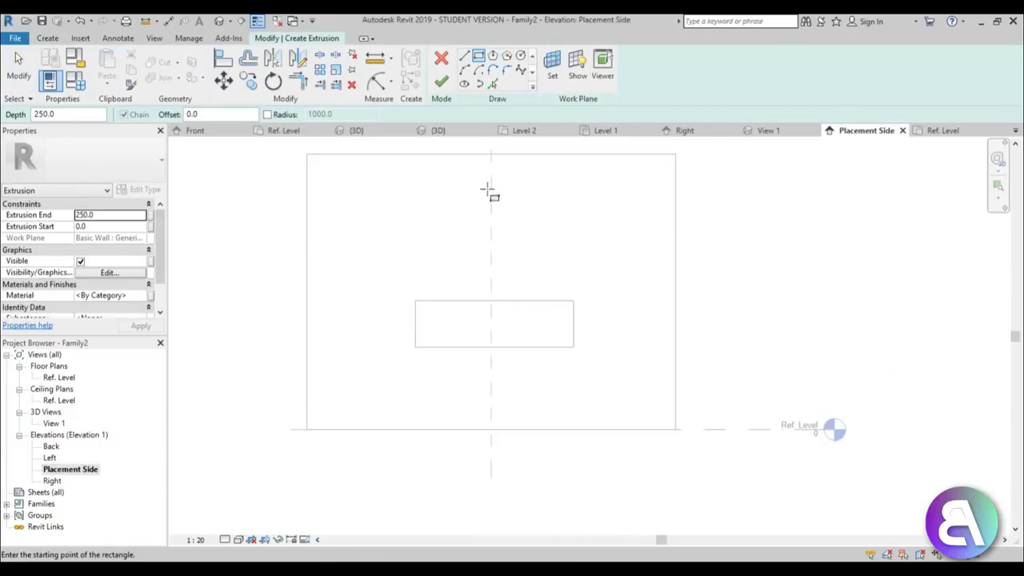
{"action": "left_click", "coordinate": [551, 64]}
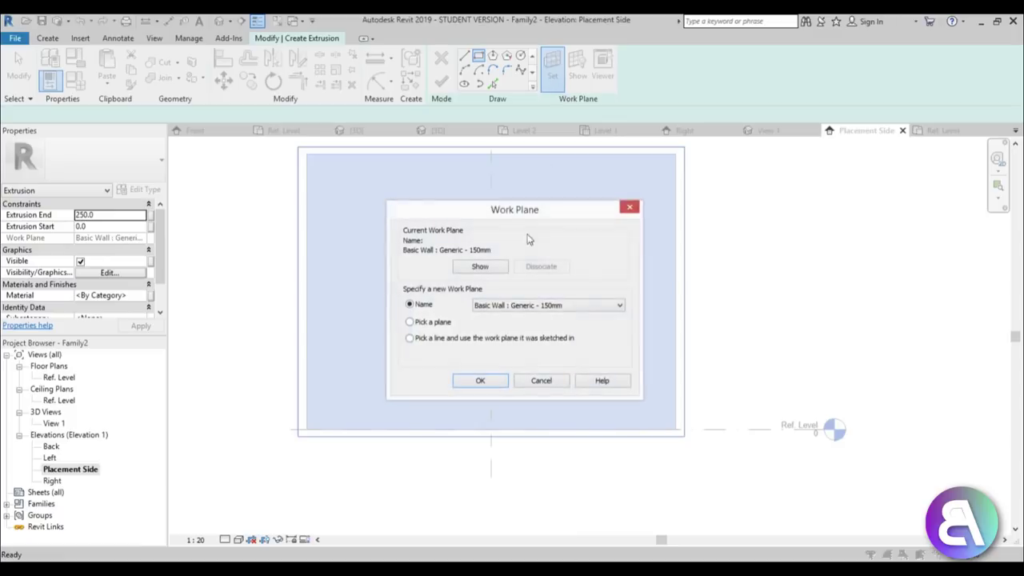
{"action": "left_click", "coordinate": [480, 381]}
{"action": "scroll", "coordinate": [460, 304], "scroll_direction": "up", "scroll_amount": 1}
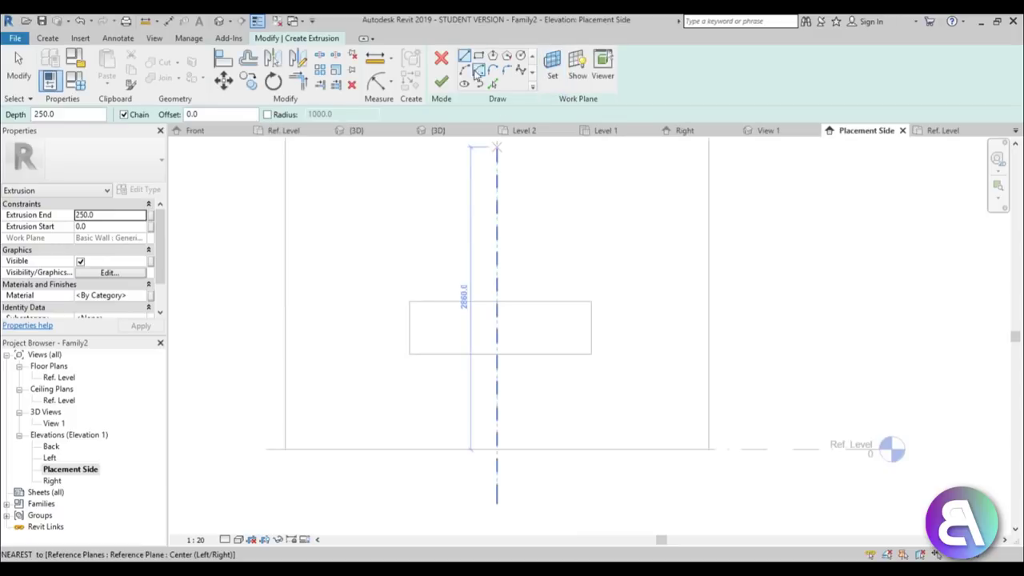
{"action": "left_click", "coordinate": [407, 309]}
{"action": "scroll", "coordinate": [592, 356], "scroll_direction": "up", "scroll_amount": 2}
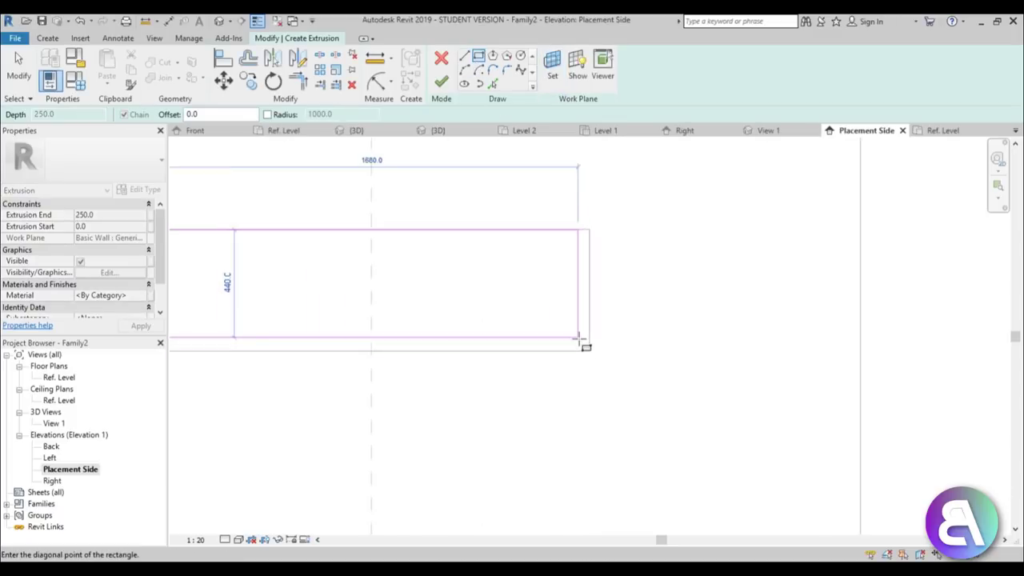
{"action": "left_click", "coordinate": [578, 338]}
{"action": "key", "text": "Escape"}
{"action": "key", "text": "l"}
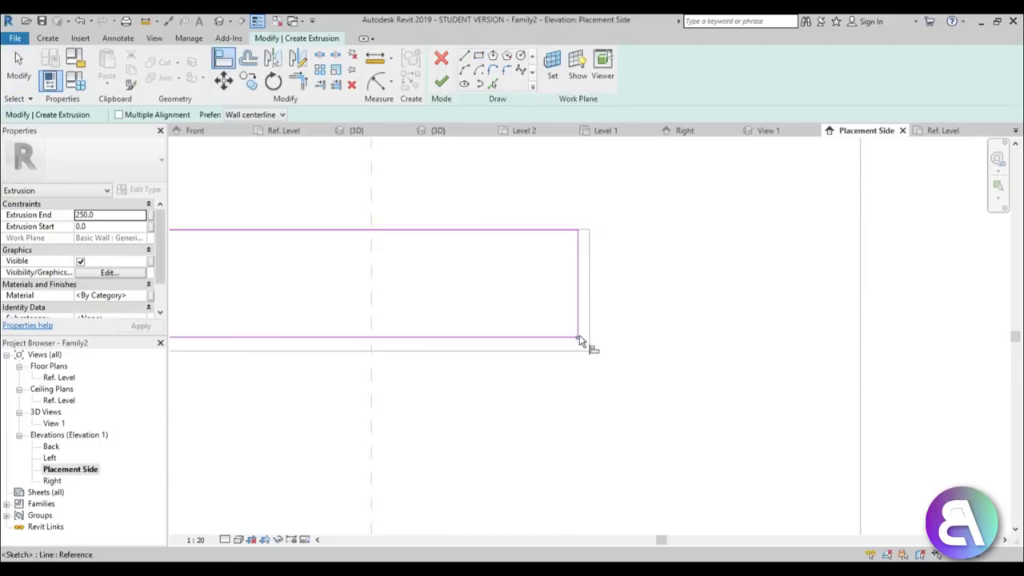
{"action": "key", "text": "Escape"}
{"action": "scroll", "coordinate": [591, 340], "scroll_direction": "down", "scroll_amount": 3}
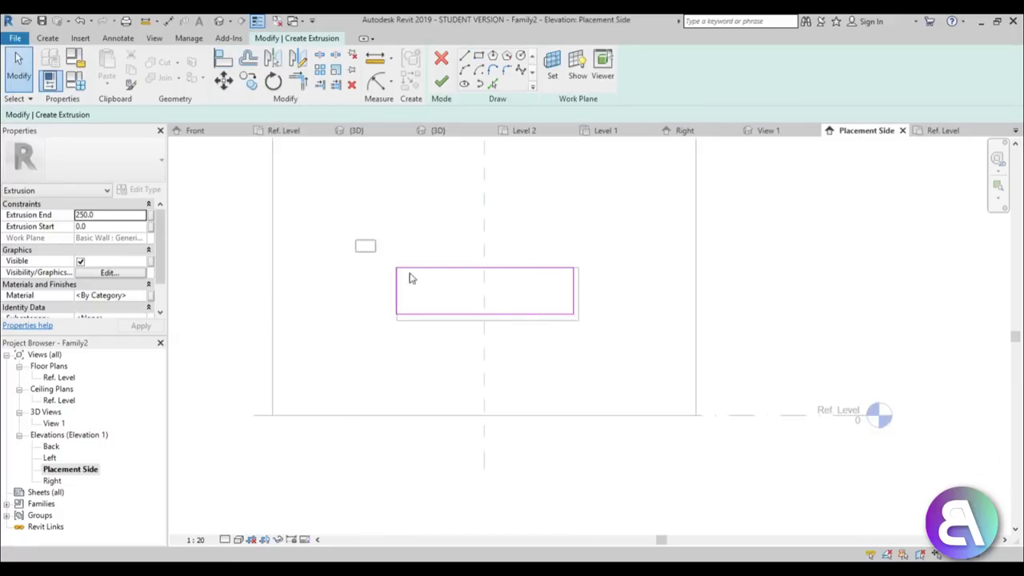
{"action": "left_click_drag", "start_coordinate": [354, 239], "coordinate": [666, 369]}
{"action": "left_click", "coordinate": [666, 368]}
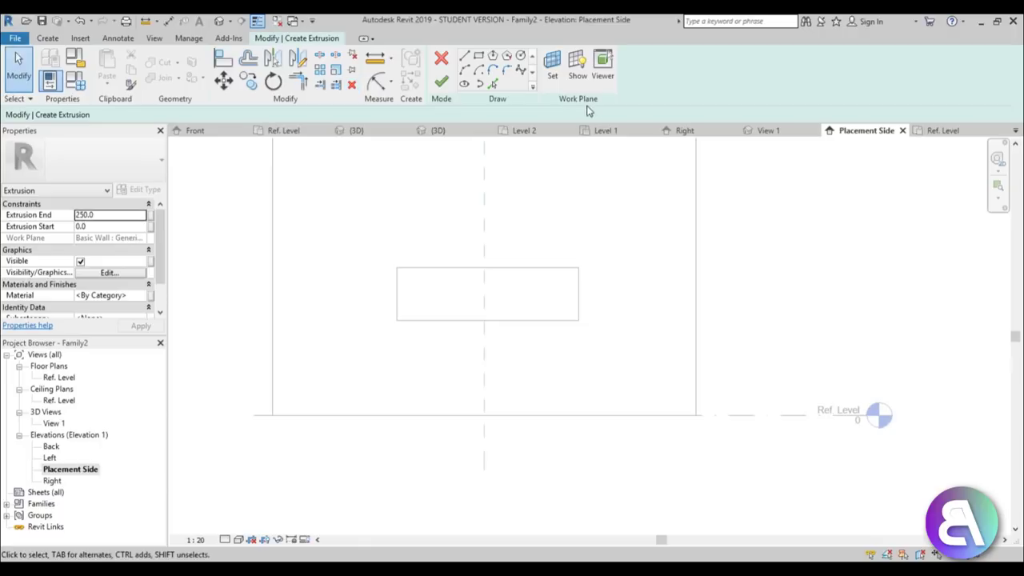
Pick the host wall's face again as the work plane for the extrusion sketch.
{"action": "left_click", "coordinate": [551, 68]}
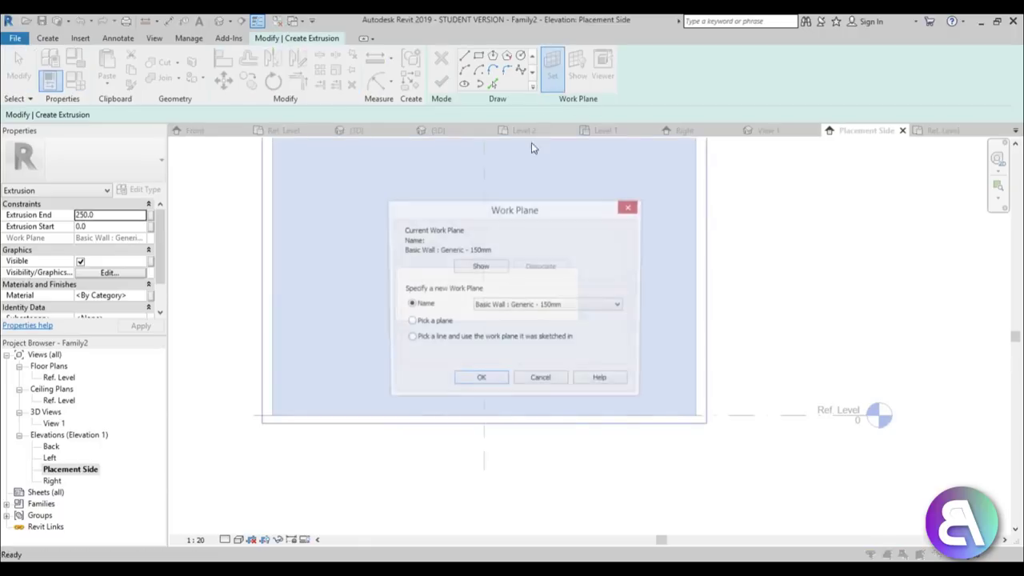
{"action": "left_click", "coordinate": [480, 380]}
{"action": "left_click", "coordinate": [635, 415]}
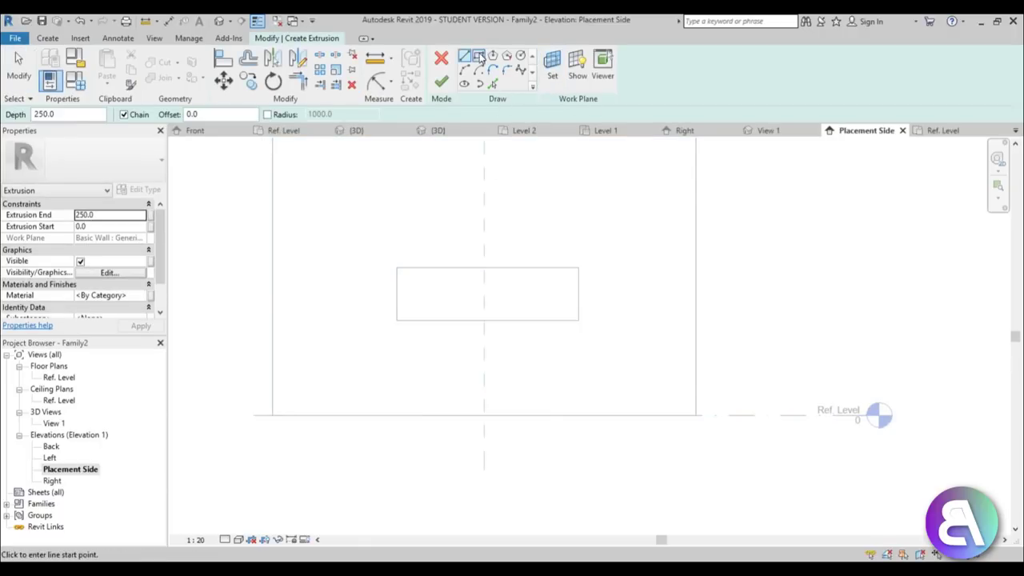
Sketch a rectangle from corner to corner of the wall opening and finish the solid extrusion.
{"action": "left_click", "coordinate": [478, 56]}
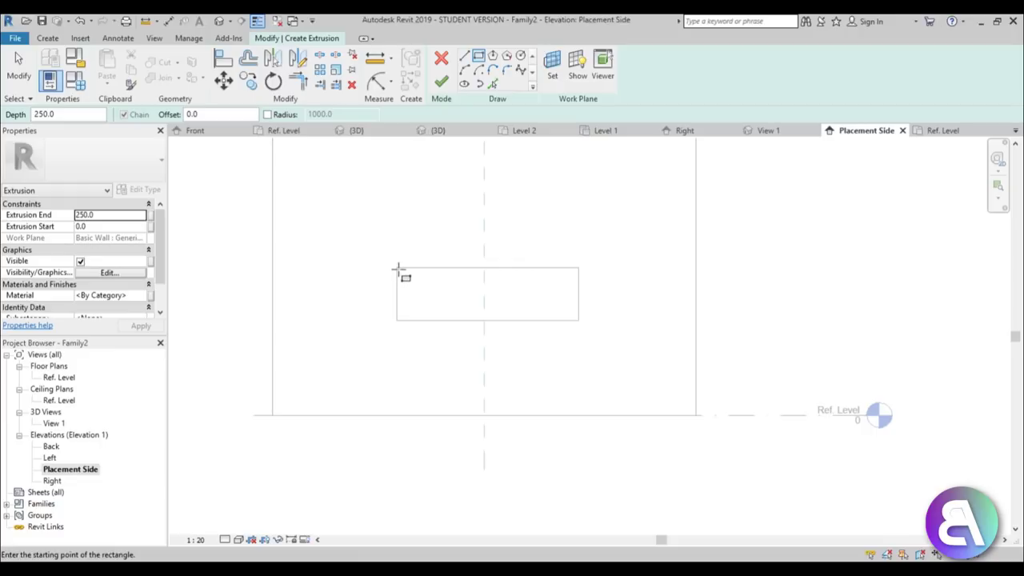
{"action": "scroll", "coordinate": [400, 276], "scroll_direction": "down", "scroll_amount": 4}
{"action": "scroll", "coordinate": [404, 292], "scroll_direction": "up", "scroll_amount": 8}
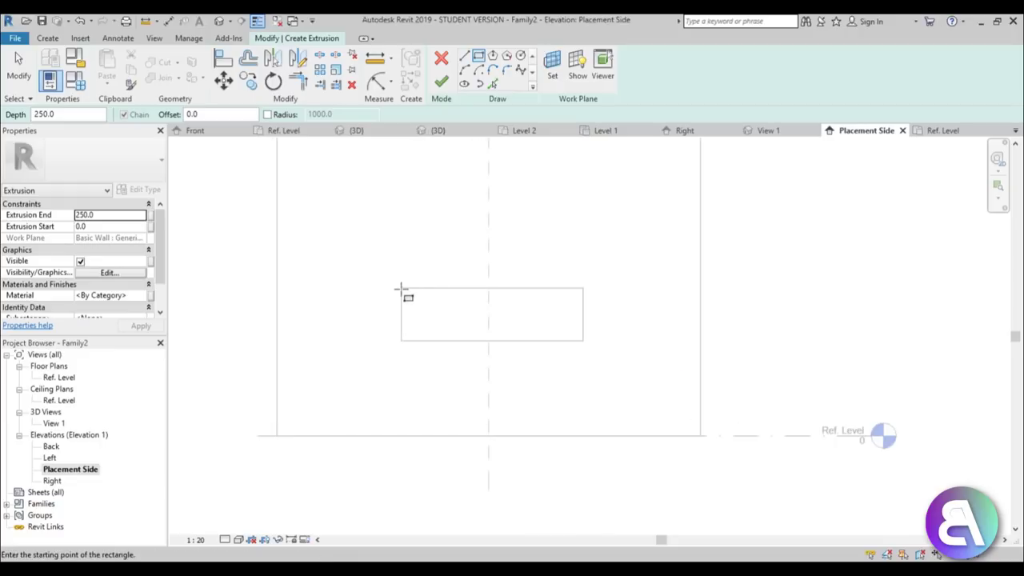
{"action": "scroll", "coordinate": [402, 288], "scroll_direction": "up", "scroll_amount": 3}
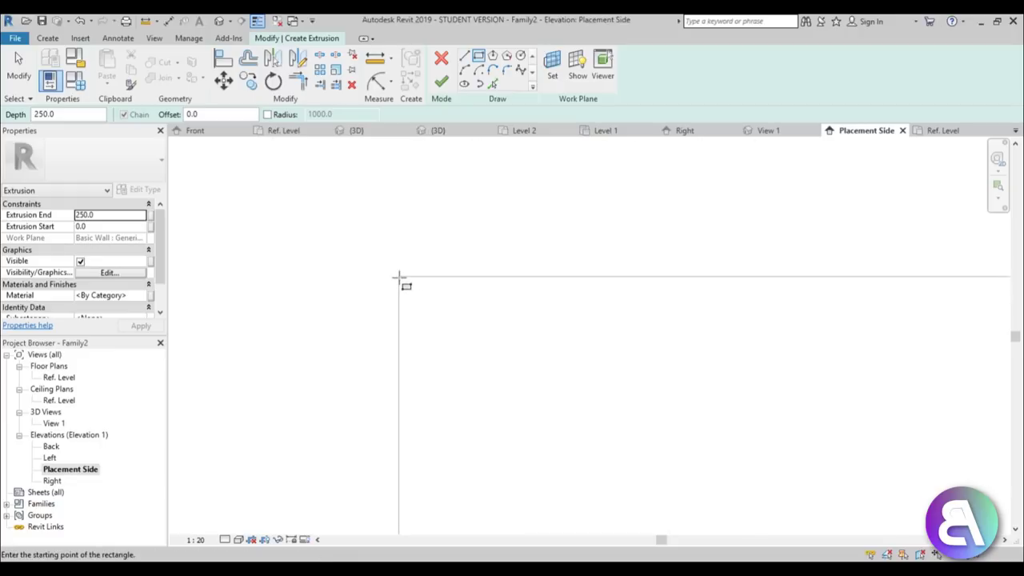
{"action": "left_click", "coordinate": [399, 276]}
{"action": "scroll", "coordinate": [536, 360], "scroll_direction": "down", "scroll_amount": 3}
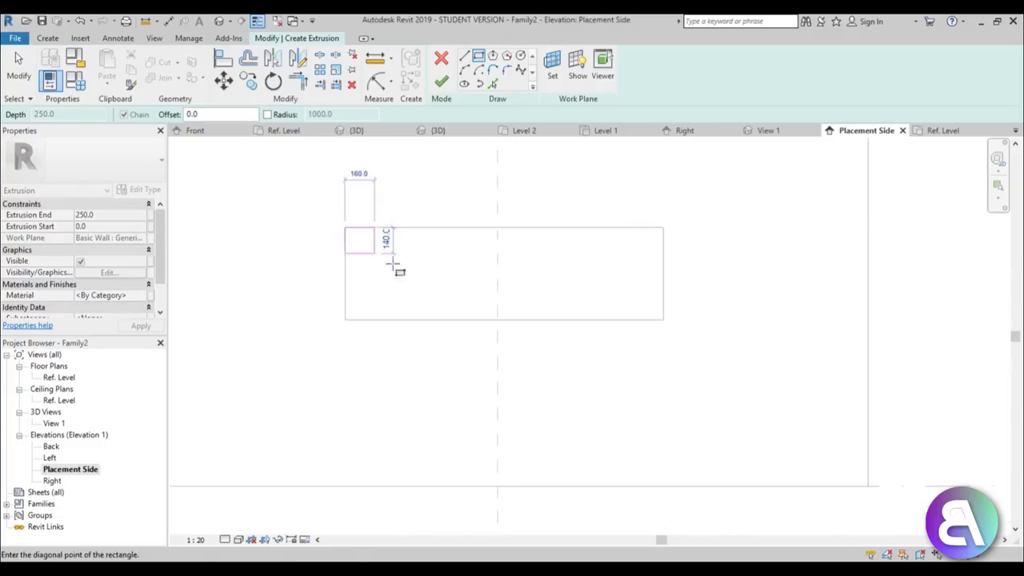
{"action": "scroll", "coordinate": [393, 267], "scroll_direction": "up", "scroll_amount": 6}
{"action": "left_click", "coordinate": [670, 327]}
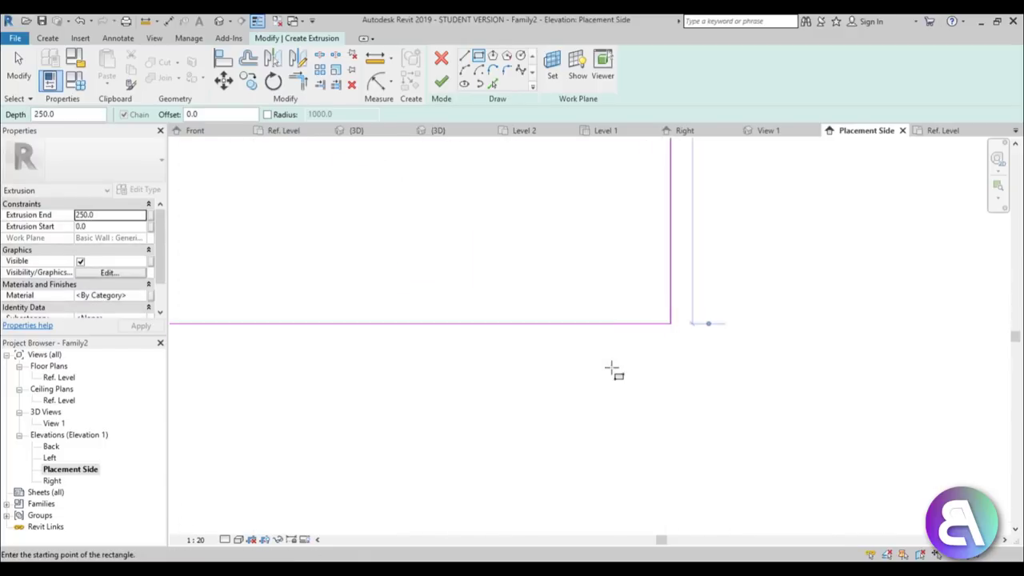
{"action": "scroll", "coordinate": [619, 367], "scroll_direction": "down", "scroll_amount": 3}
{"action": "left_click", "coordinate": [441, 81]}
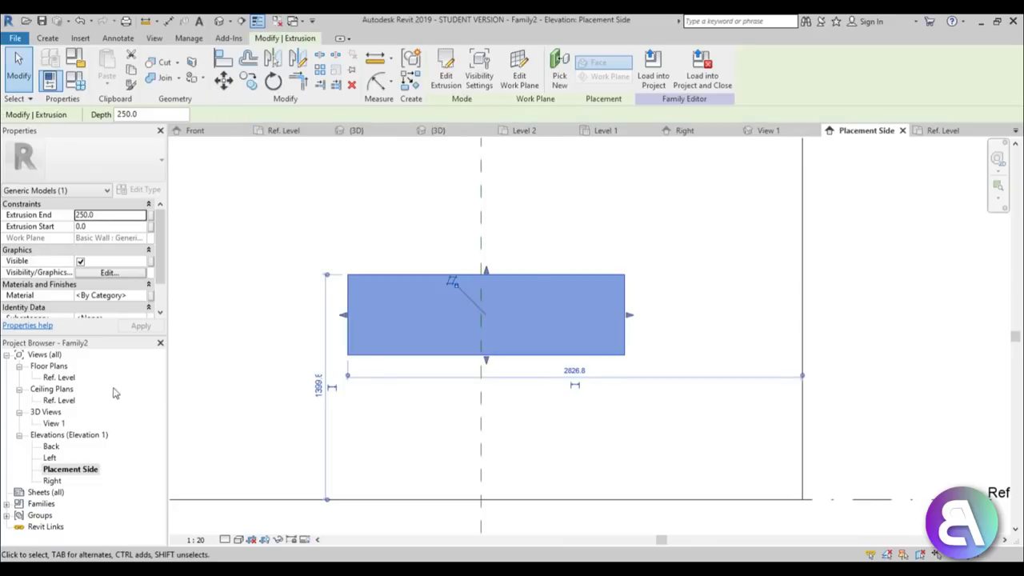
Set the solid extrusion's end to -300 mm in the Ref. Level floor plan.
{"action": "left_click", "coordinate": [59, 377]}
{"action": "double_click", "coordinate": [61, 378]}
{"action": "scroll", "coordinate": [627, 326], "scroll_direction": "up", "scroll_amount": 1}
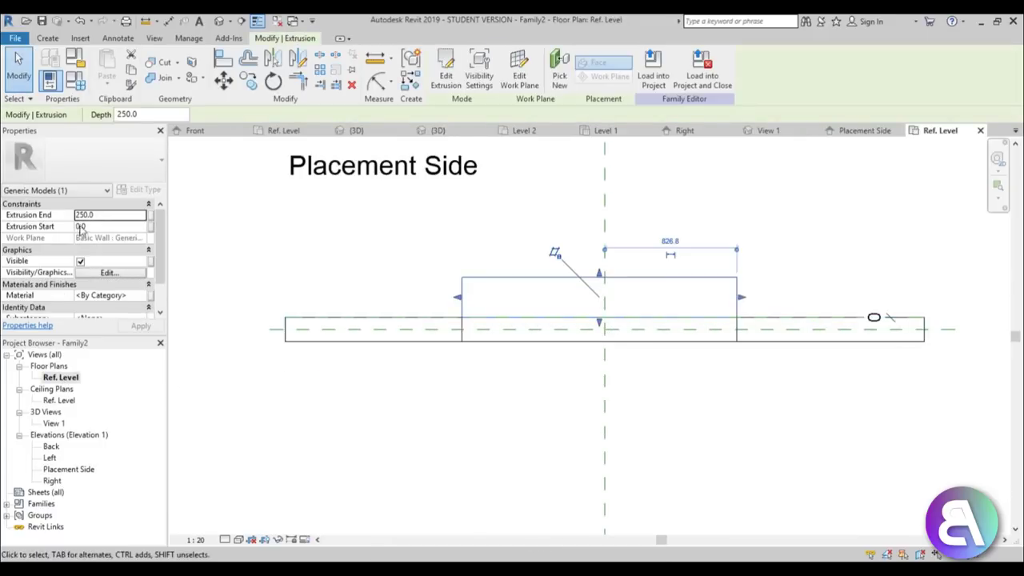
{"action": "left_click", "coordinate": [102, 216]}
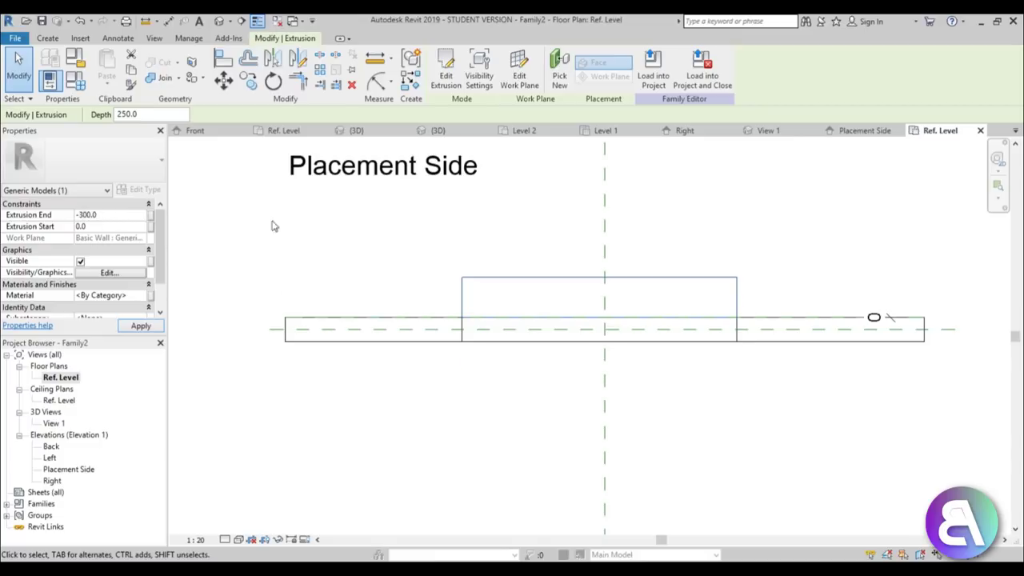
{"action": "left_click", "coordinate": [448, 400]}
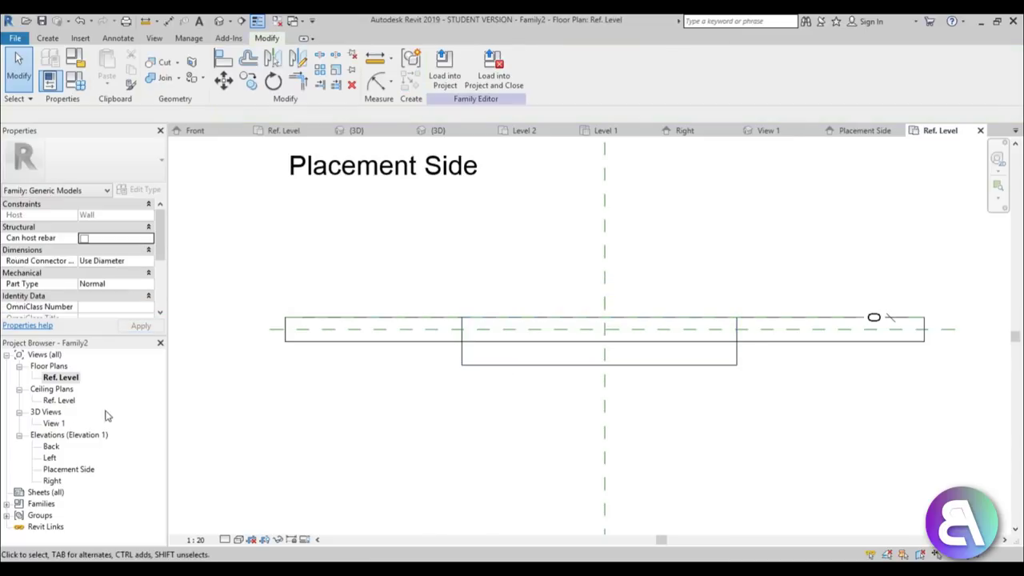
Assign the Birch material, found by searching for wood in the material library, to the extrusion in the Placement Side elevation.
{"action": "double_click", "coordinate": [68, 470]}
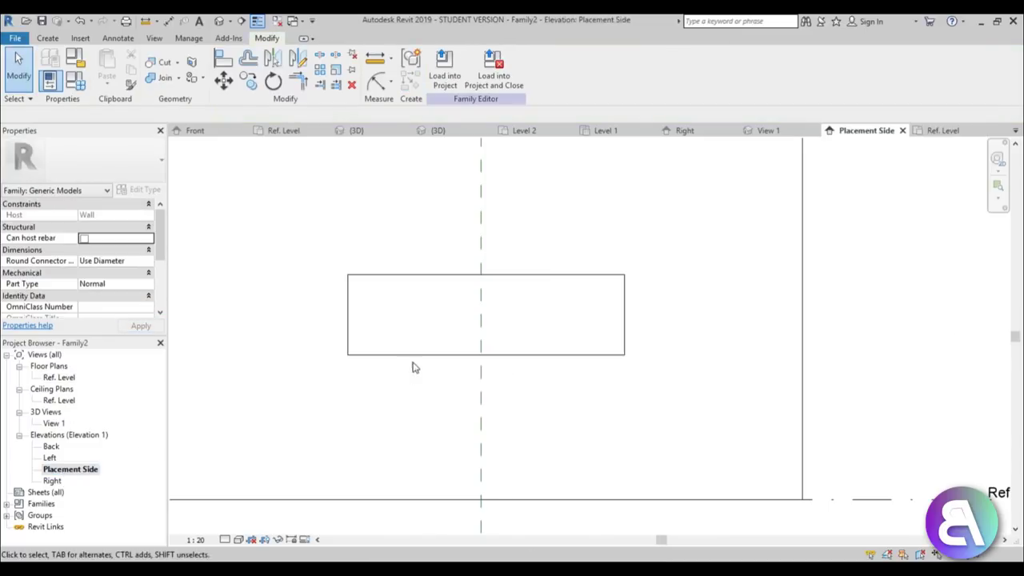
{"action": "left_click", "coordinate": [48, 39]}
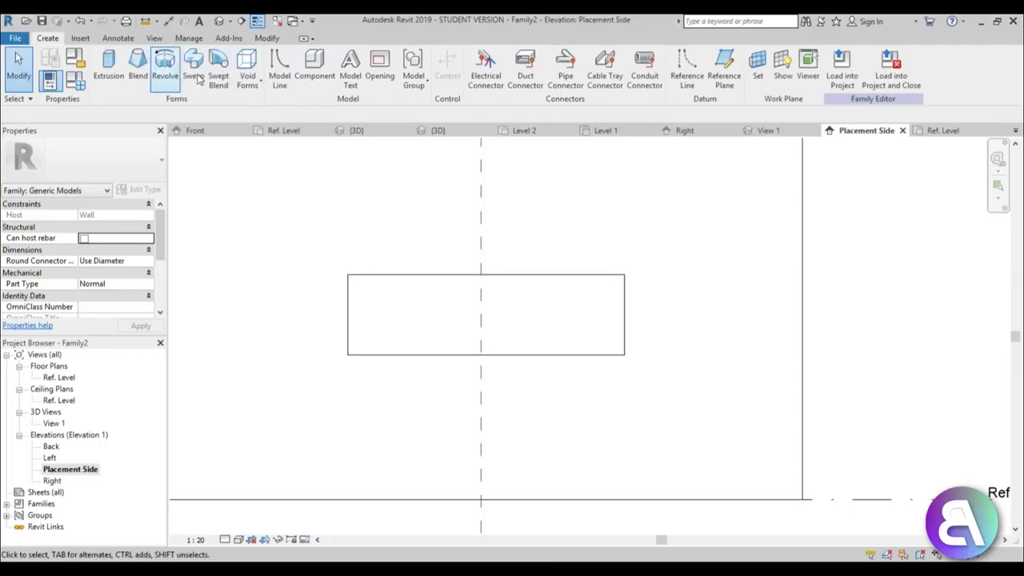
{"action": "left_click", "coordinate": [352, 276]}
{"action": "left_click", "coordinate": [124, 295]}
{"action": "left_click", "coordinate": [142, 295]}
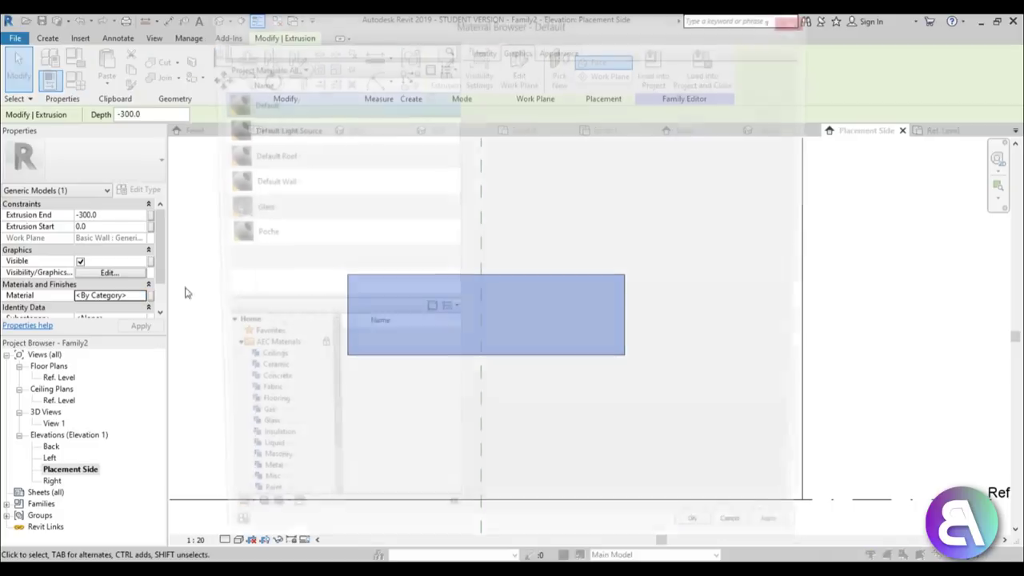
{"action": "left_click", "coordinate": [257, 50]}
{"action": "type", "text": "w"}
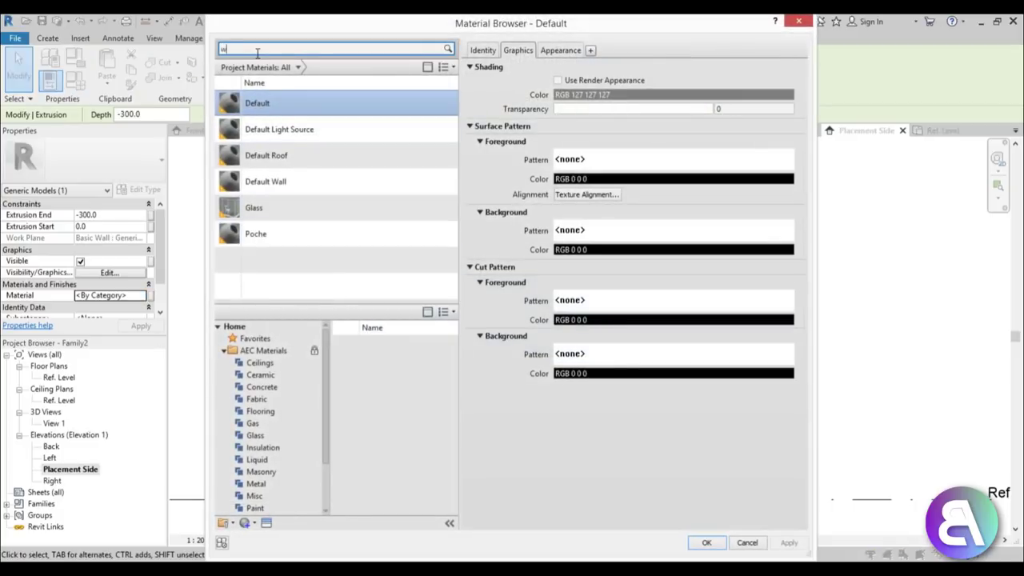
{"action": "type", "text": "ood"}
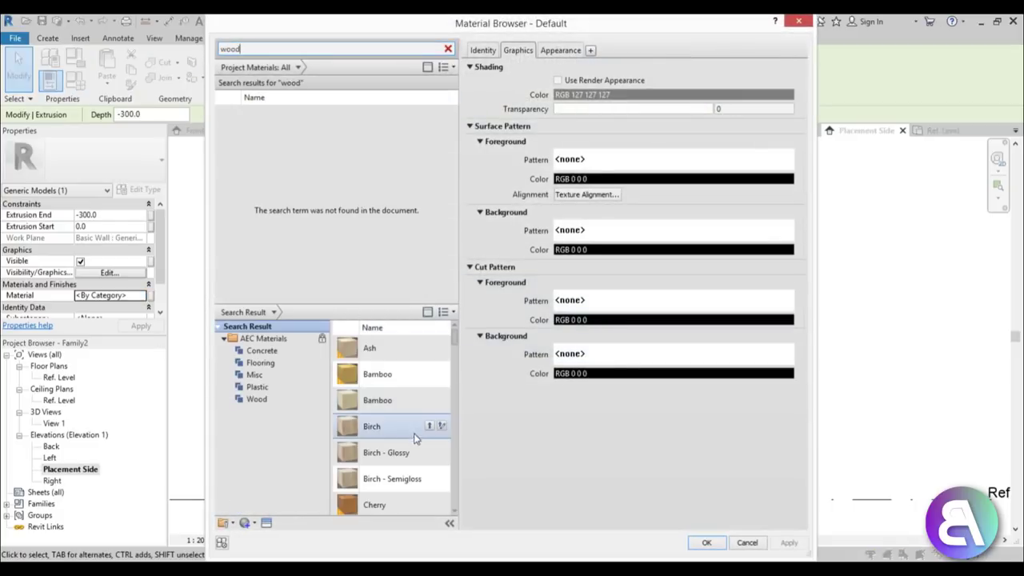
{"action": "left_click", "coordinate": [426, 431]}
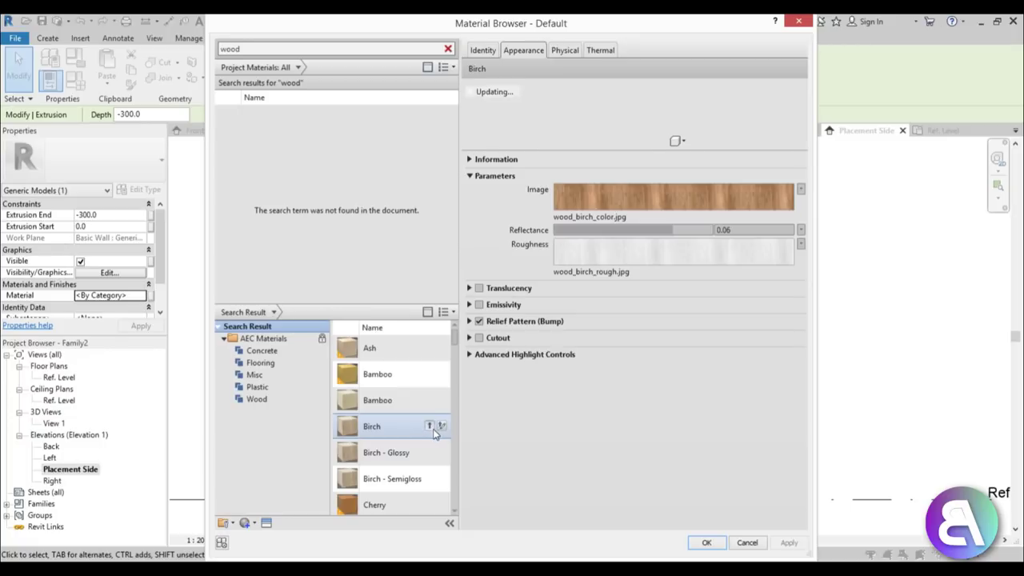
{"action": "left_click", "coordinate": [430, 426]}
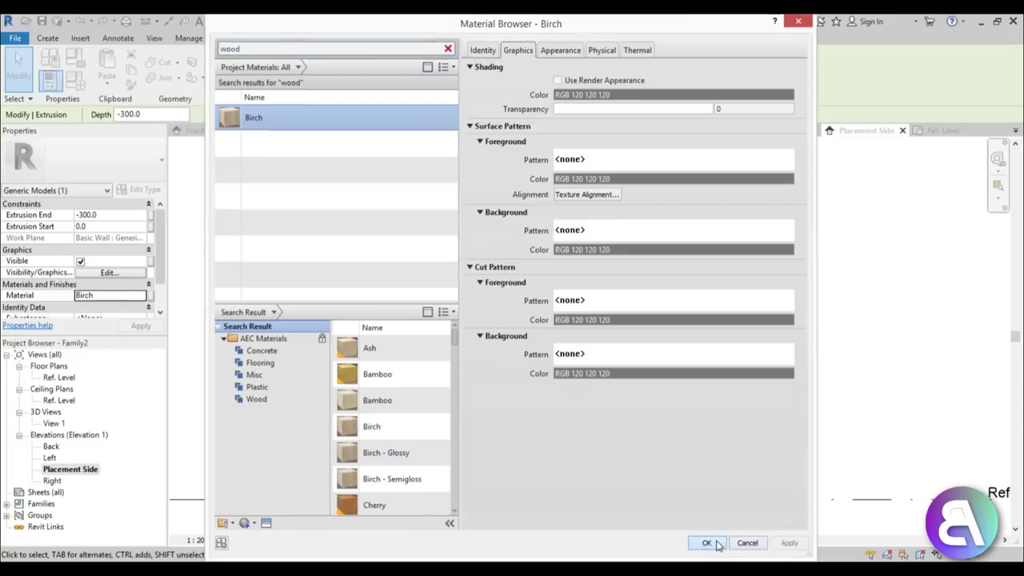
{"action": "left_click", "coordinate": [706, 542]}
{"action": "left_click", "coordinate": [272, 173]}
Start a void extrusion with a rectangle sketch, picking the solid extrusion's face as the work plane.
{"action": "left_click", "coordinate": [47, 38]}
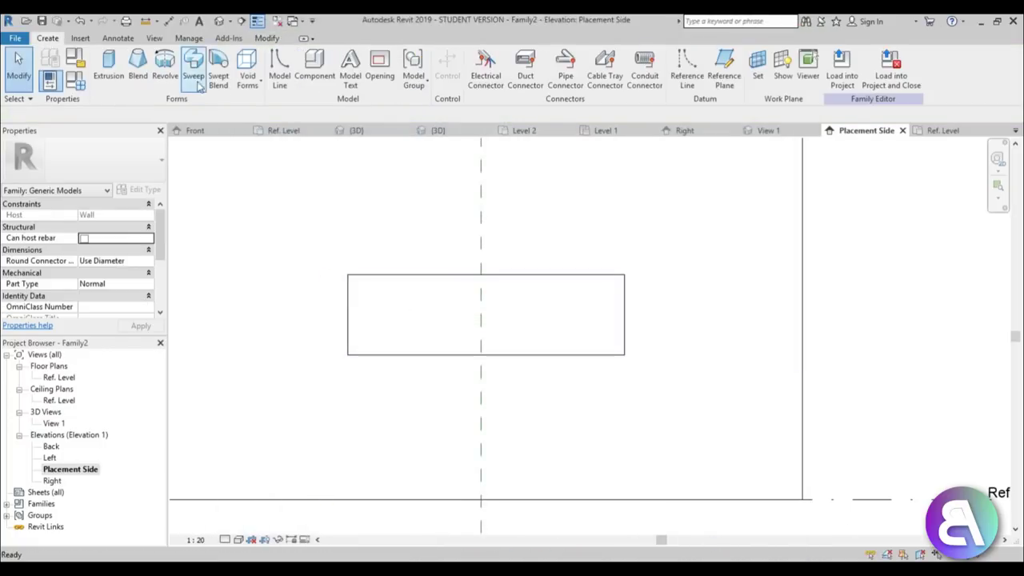
{"action": "left_click", "coordinate": [247, 70]}
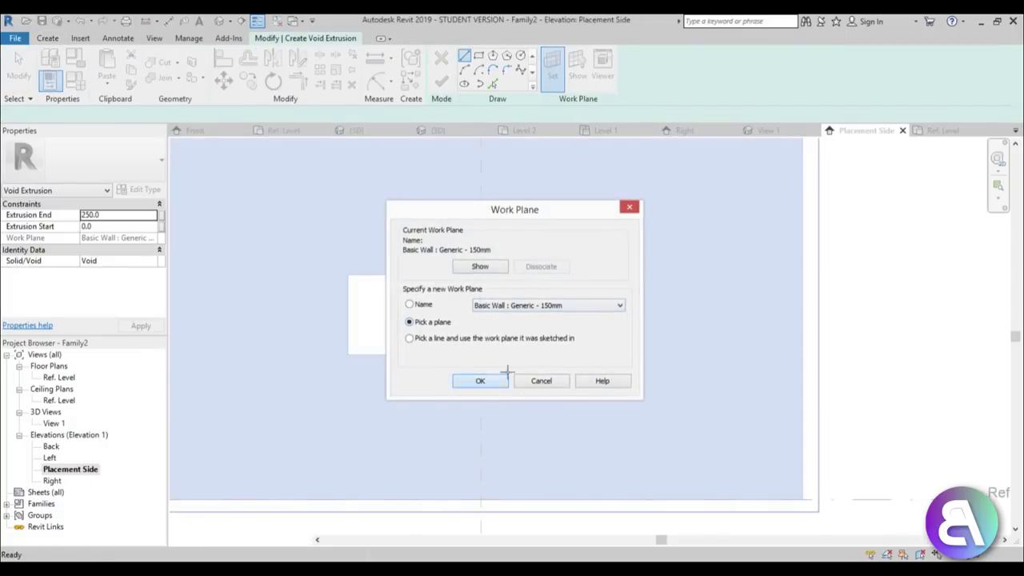
{"action": "left_click", "coordinate": [481, 381]}
{"action": "left_click", "coordinate": [578, 354]}
{"action": "left_click", "coordinate": [479, 56]}
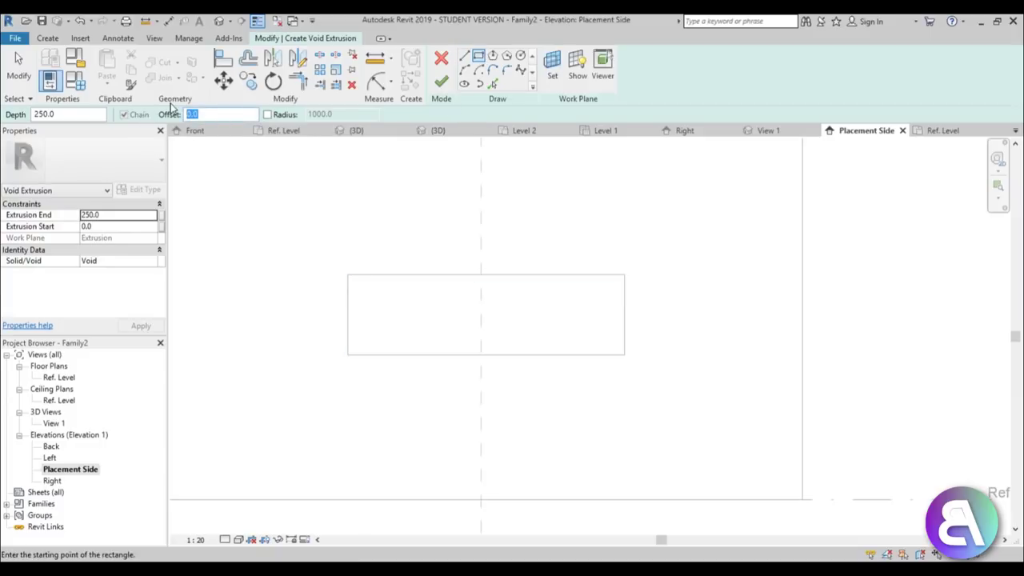
{"action": "left_click", "coordinate": [347, 275]}
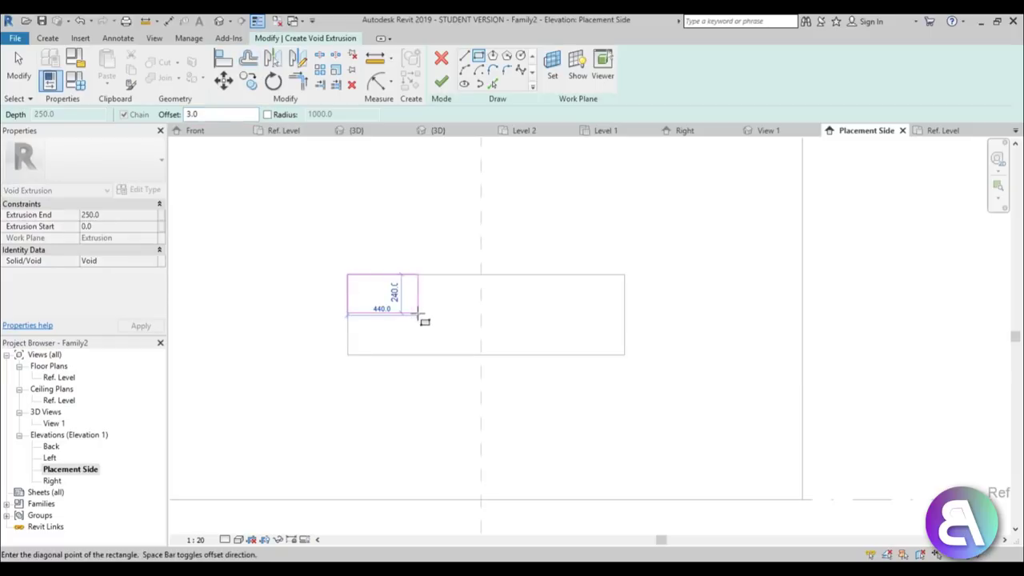
{"action": "scroll", "coordinate": [376, 302], "scroll_direction": "up", "scroll_amount": 1}
{"action": "scroll", "coordinate": [380, 304], "scroll_direction": "down", "scroll_amount": 1}
Sketch the void's rectangle inside the solid extrusion's outline with an offset of 30 mm.
{"action": "left_click", "coordinate": [217, 114]}
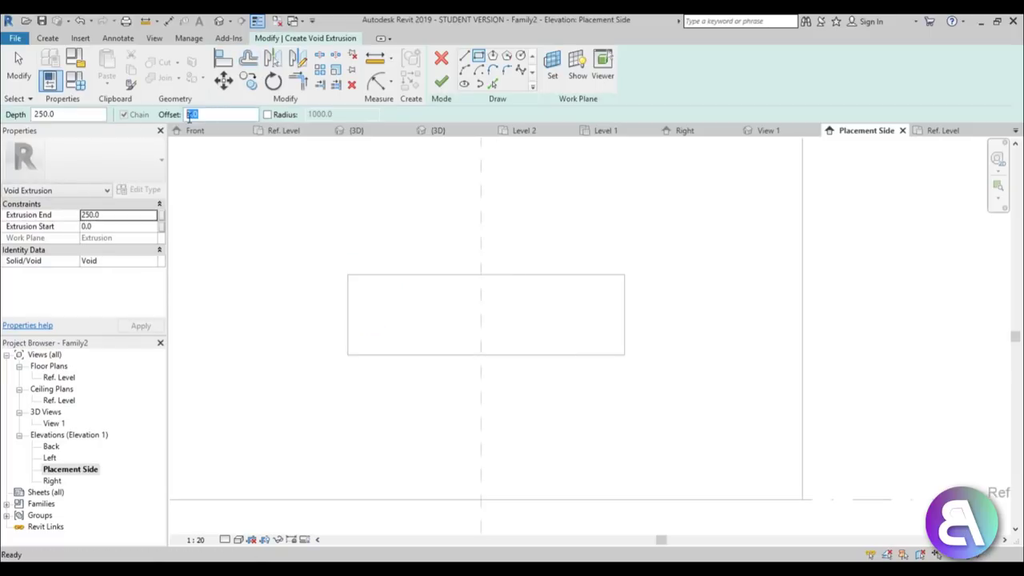
{"action": "left_click", "coordinate": [348, 276]}
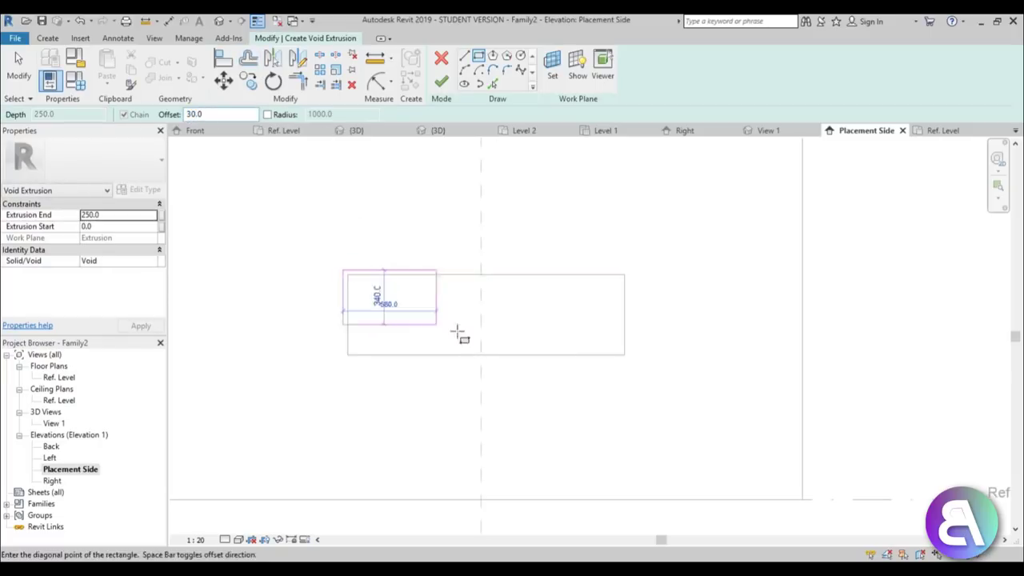
{"action": "left_click", "coordinate": [620, 356]}
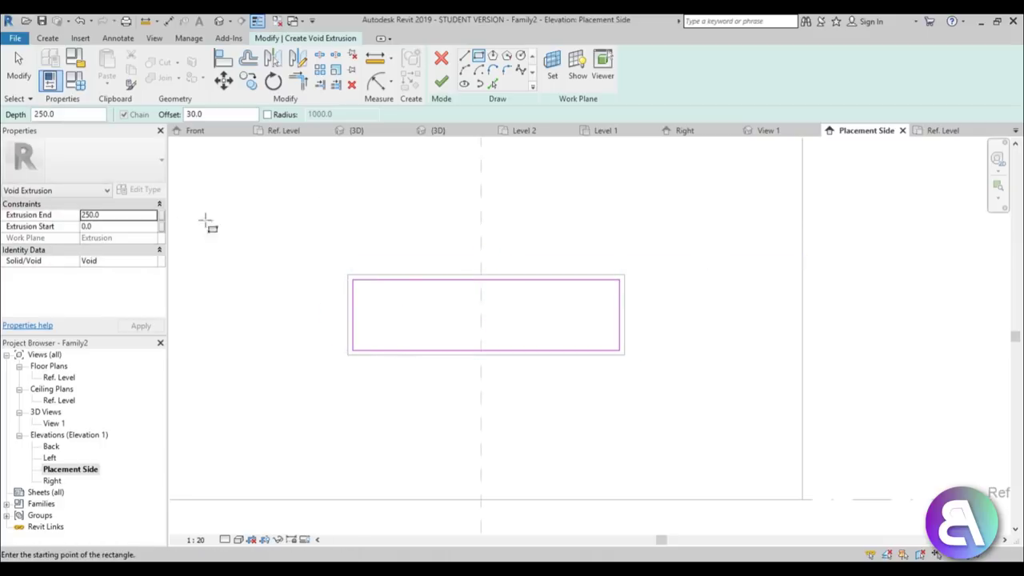
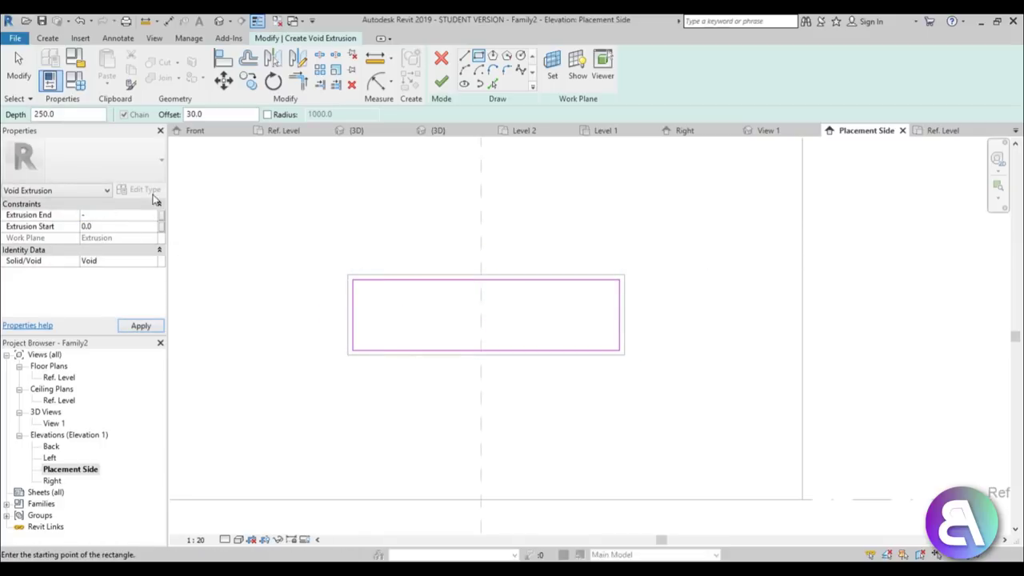
Finish the void extrusion and set its end to 250 mm in the Ref. Level floor plan.
{"action": "left_click", "coordinate": [441, 81]}
{"action": "left_click", "coordinate": [59, 376]}
{"action": "double_click", "coordinate": [59, 377]}
{"action": "scroll", "coordinate": [535, 342], "scroll_direction": "up", "scroll_amount": 3}
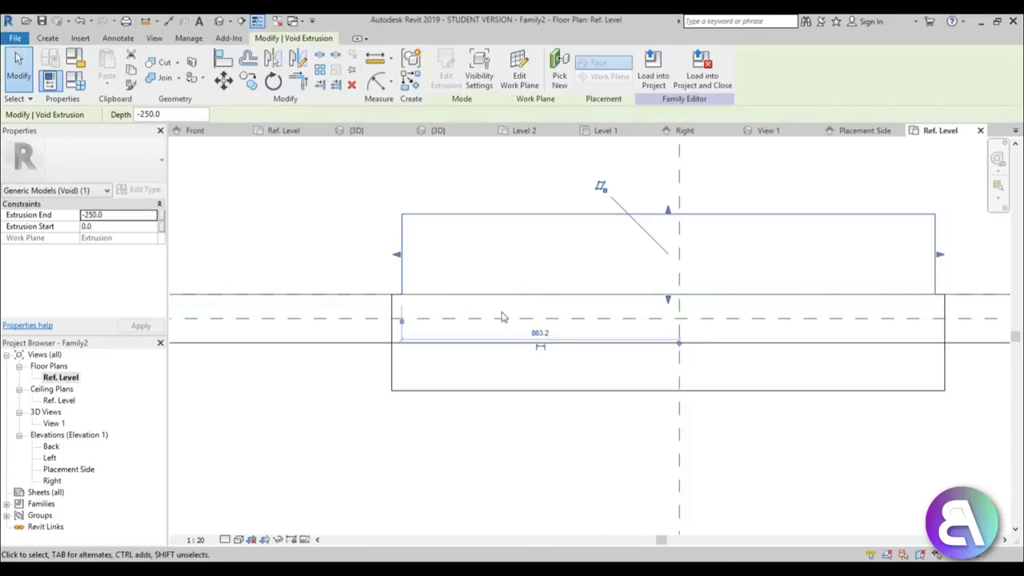
{"action": "left_click", "coordinate": [120, 216]}
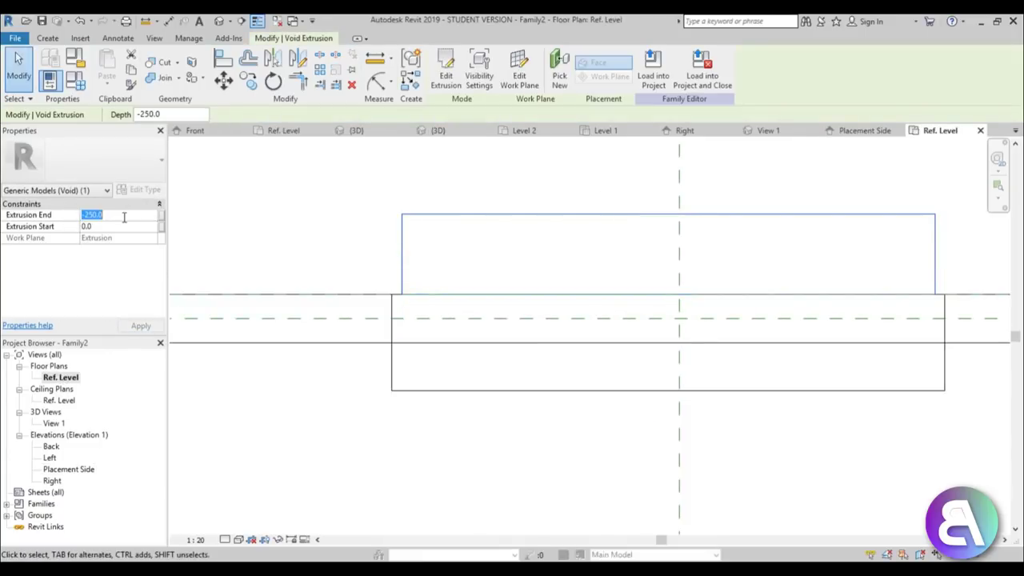
{"action": "key", "text": "Return"}
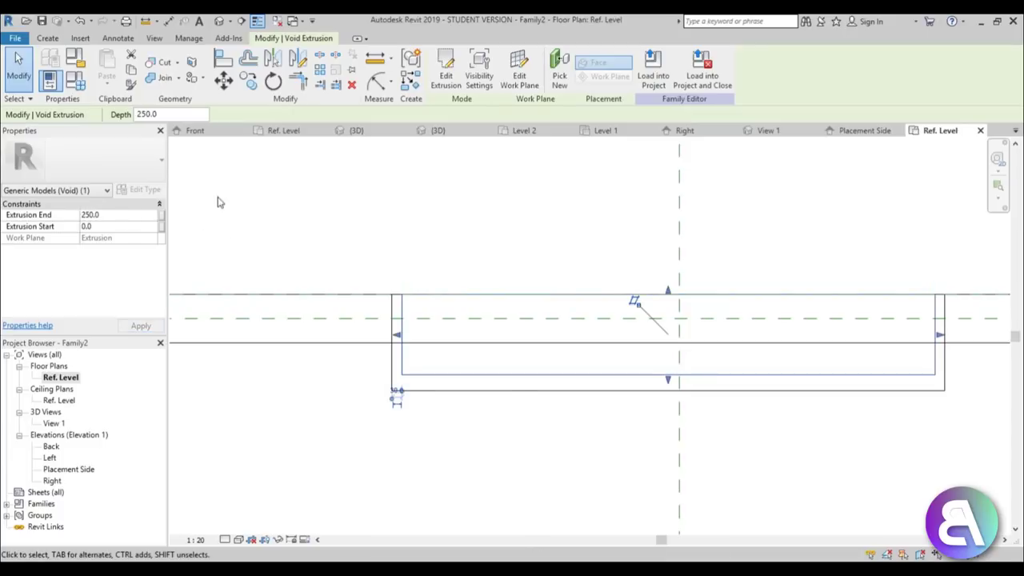
{"action": "left_click", "coordinate": [221, 200]}
{"action": "left_click", "coordinate": [160, 62]}
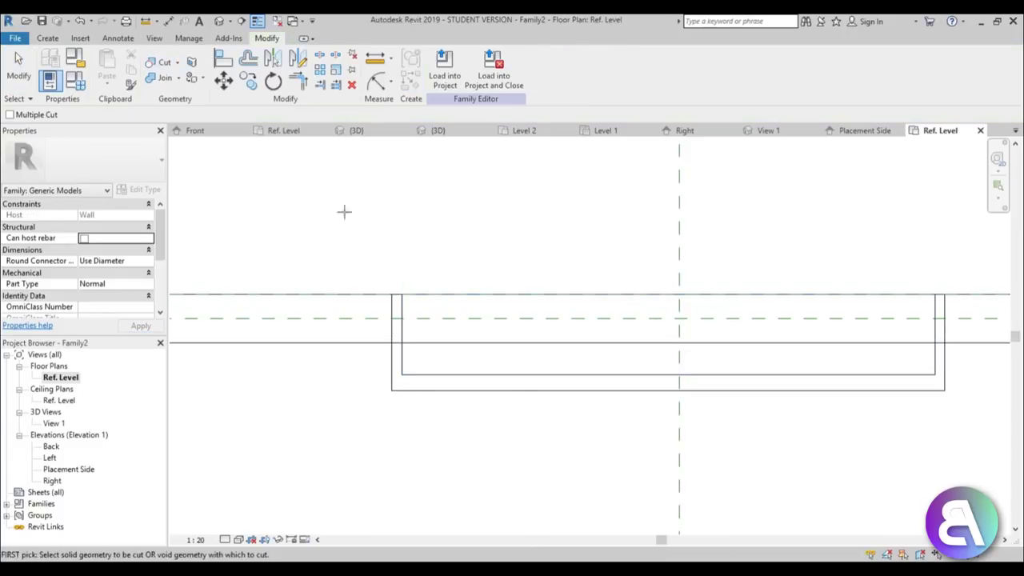
{"action": "left_click", "coordinate": [403, 372]}
{"action": "key", "text": "Escape"}
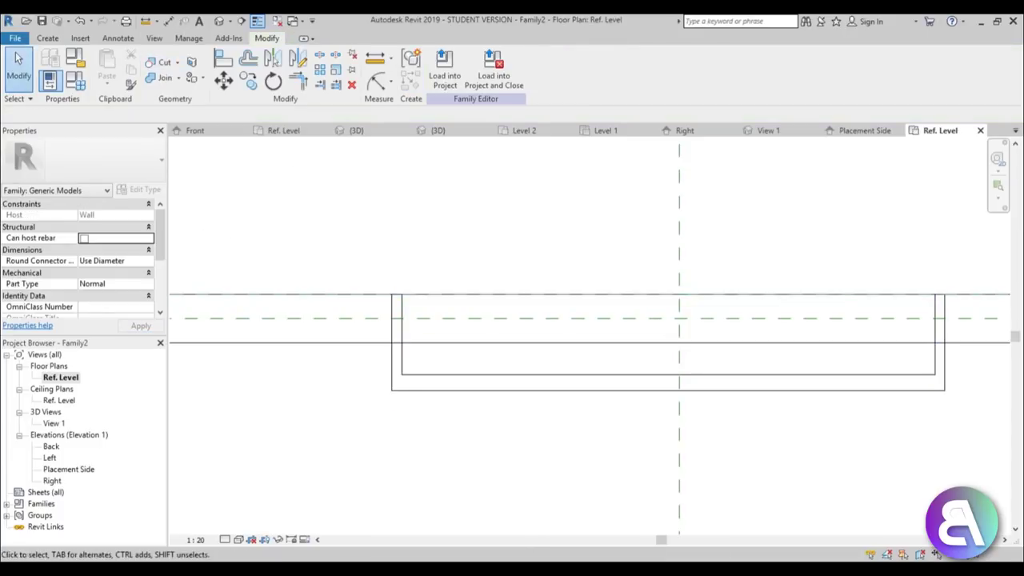
Show the hollowed box family in the 3D view with the Realistic visual style.
{"action": "left_click", "coordinate": [220, 21]}
{"action": "scroll", "coordinate": [571, 411], "scroll_direction": "down", "scroll_amount": 2}
{"action": "middle_click_drag", "start_coordinate": [571, 411], "coordinate": [623, 403], "text": "shift"}
{"action": "scroll", "coordinate": [623, 403], "scroll_direction": "up", "scroll_amount": 3}
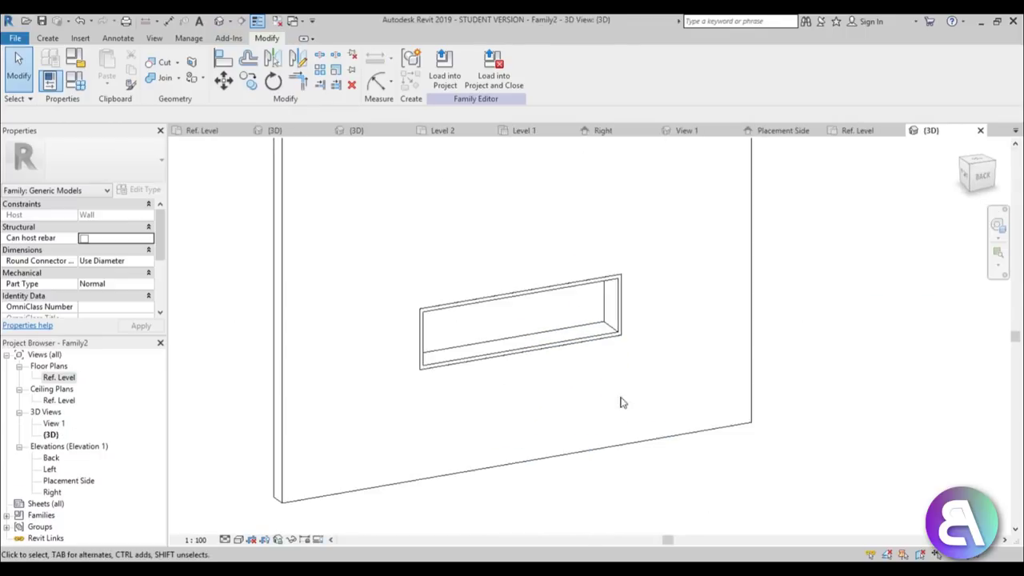
{"action": "scroll", "coordinate": [514, 379], "scroll_direction": "up", "scroll_amount": 1}
{"action": "left_click", "coordinate": [237, 539]}
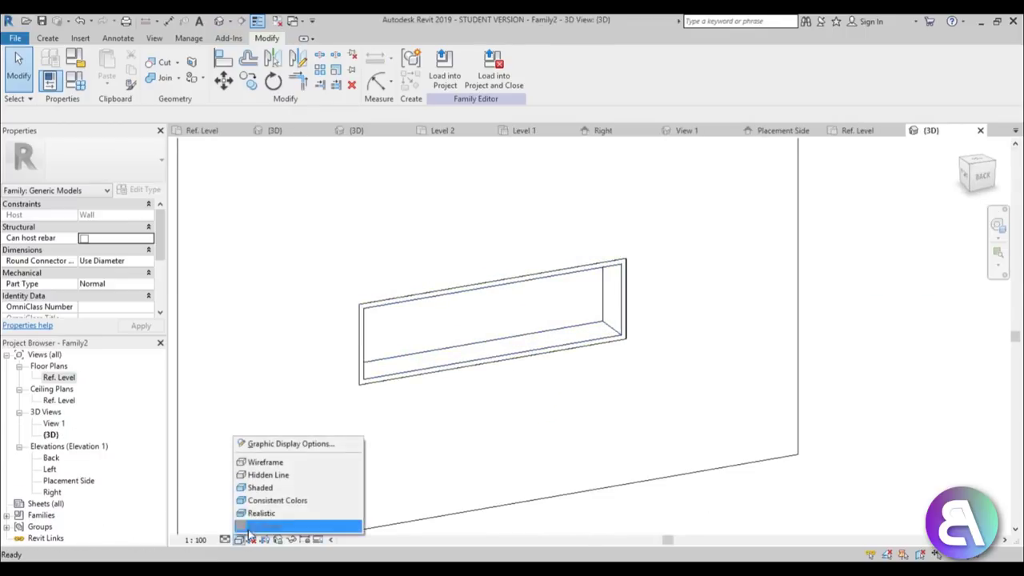
{"action": "left_click", "coordinate": [264, 513]}
{"action": "middle_click_drag", "start_coordinate": [544, 464], "coordinate": [537, 425], "text": "shift"}
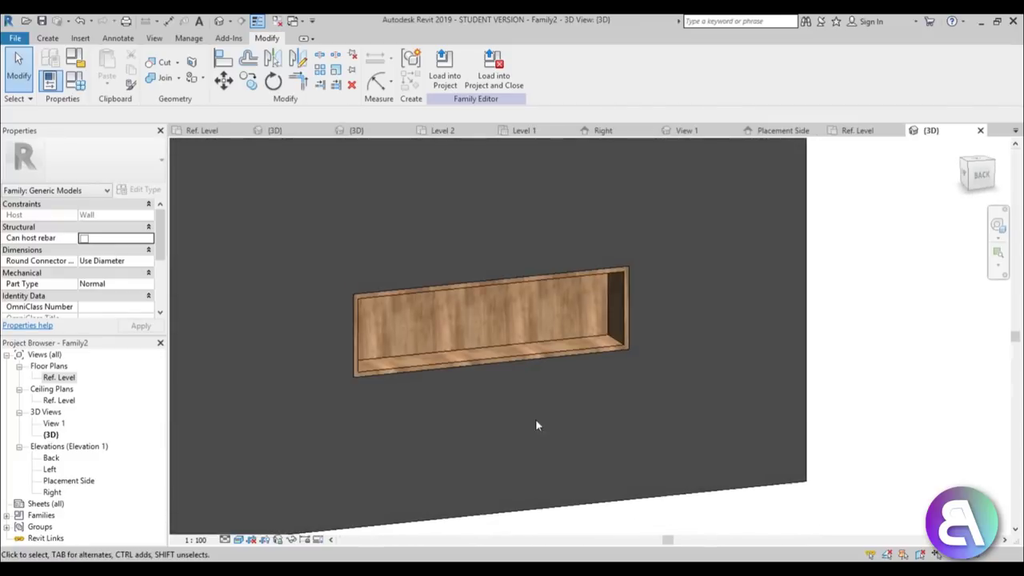
Load the family into Project1 only and place it in the wall containing the door on the Level 1 plan.
{"action": "left_click", "coordinate": [456, 86]}
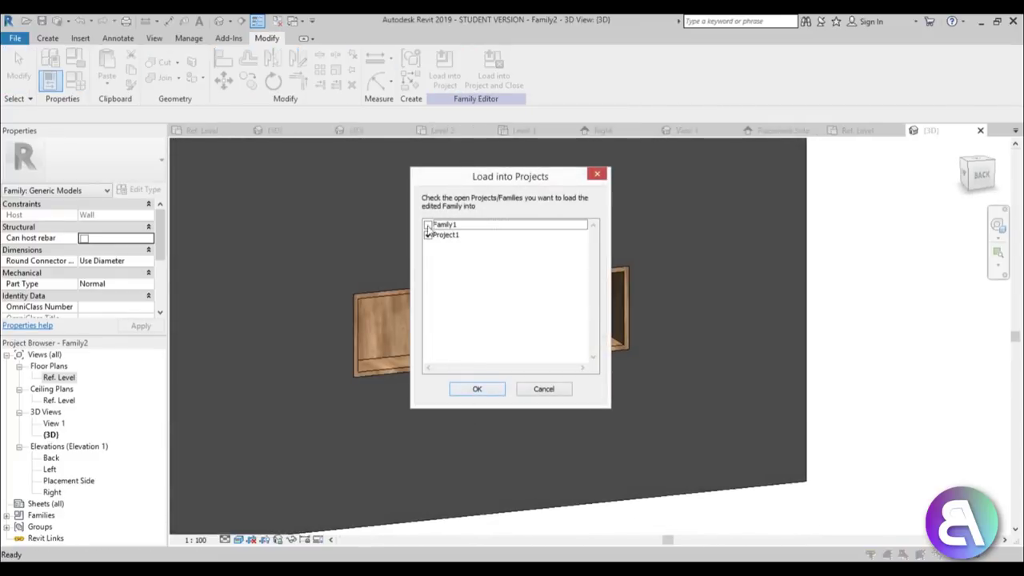
{"action": "left_click", "coordinate": [477, 388]}
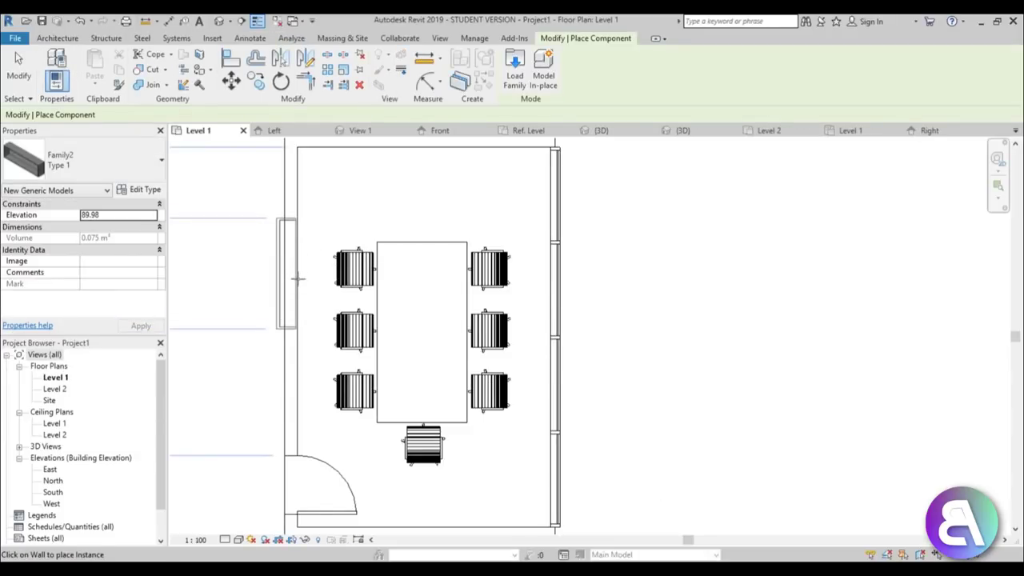
{"action": "key", "text": "Escape"}
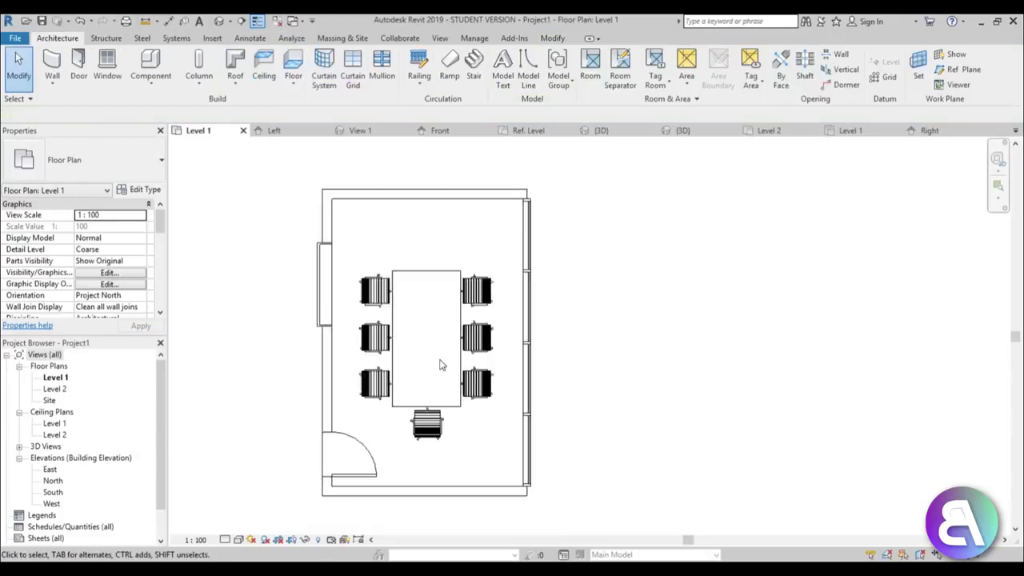
Place the 3D_plant_8166 component in the room corner next to the glazed wall, beyond the table's end without a chair.
{"action": "scroll", "coordinate": [441, 364], "scroll_direction": "up", "scroll_amount": 2}
{"action": "left_click", "coordinate": [165, 77]}
{"action": "left_click", "coordinate": [88, 160]}
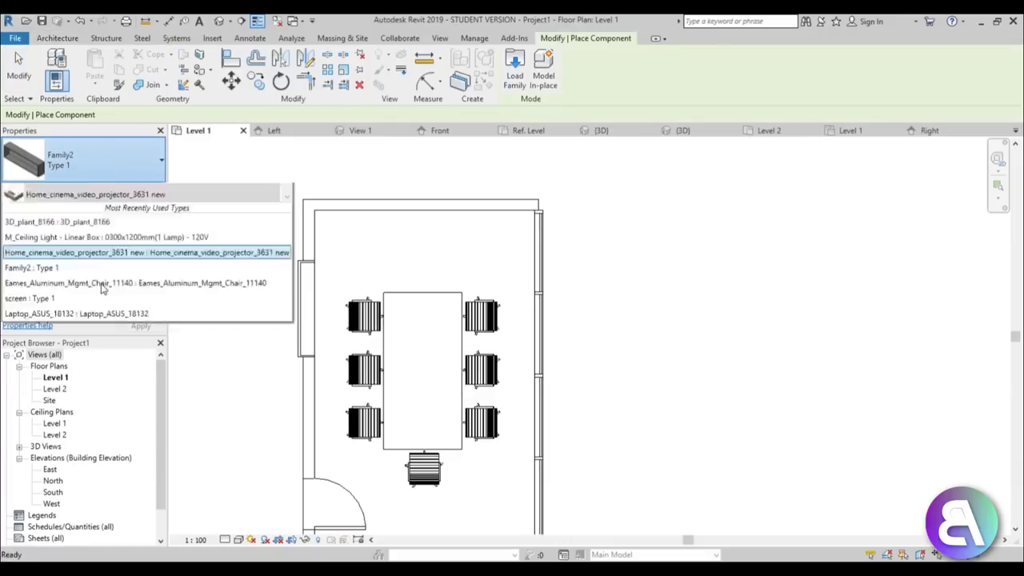
{"action": "scroll", "coordinate": [88, 277], "scroll_direction": "down", "scroll_amount": 1}
{"action": "scroll", "coordinate": [88, 277], "scroll_direction": "down", "scroll_amount": 6}
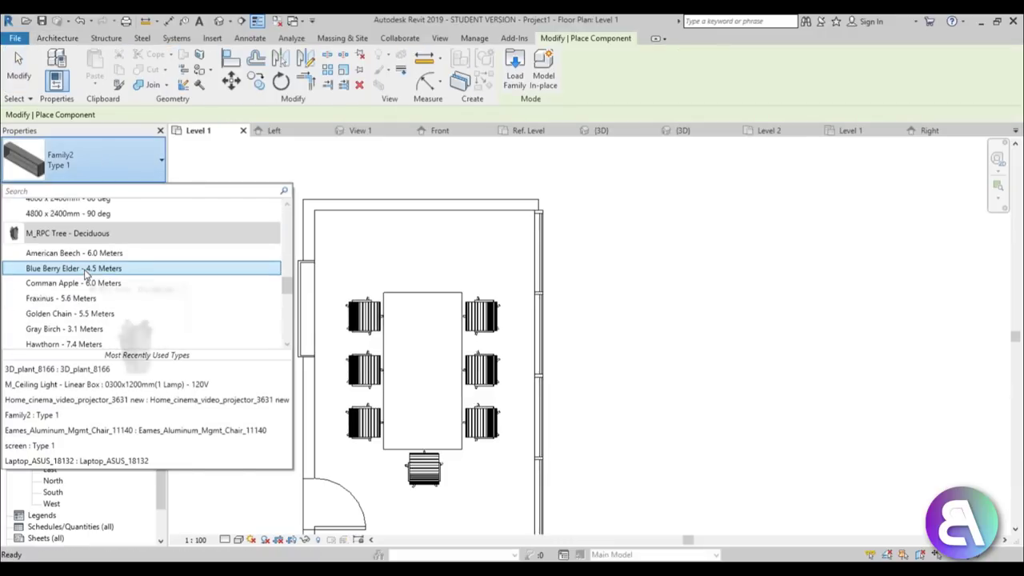
{"action": "scroll", "coordinate": [172, 281], "scroll_direction": "down", "scroll_amount": 6}
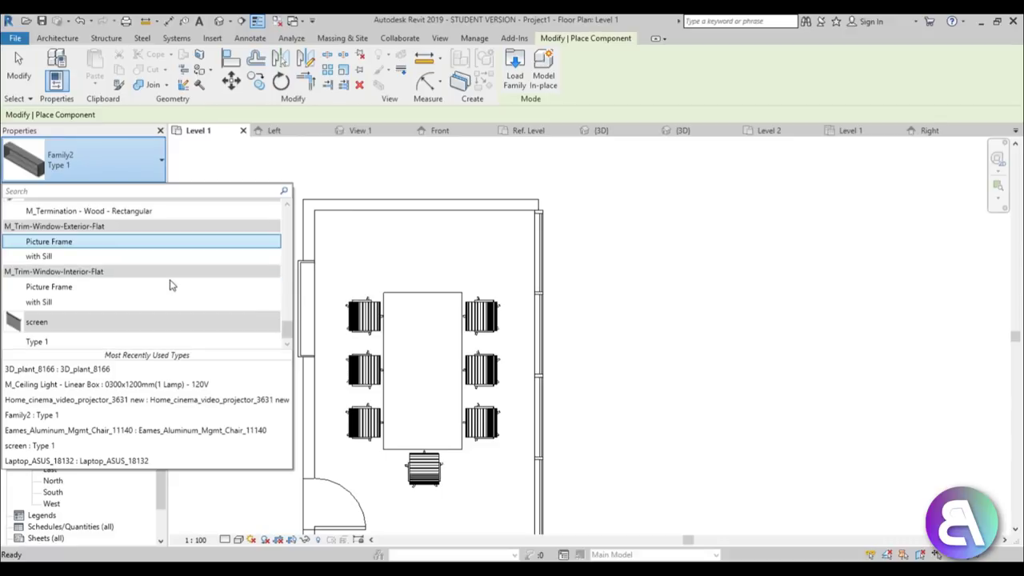
{"action": "scroll", "coordinate": [141, 305], "scroll_direction": "up", "scroll_amount": 8}
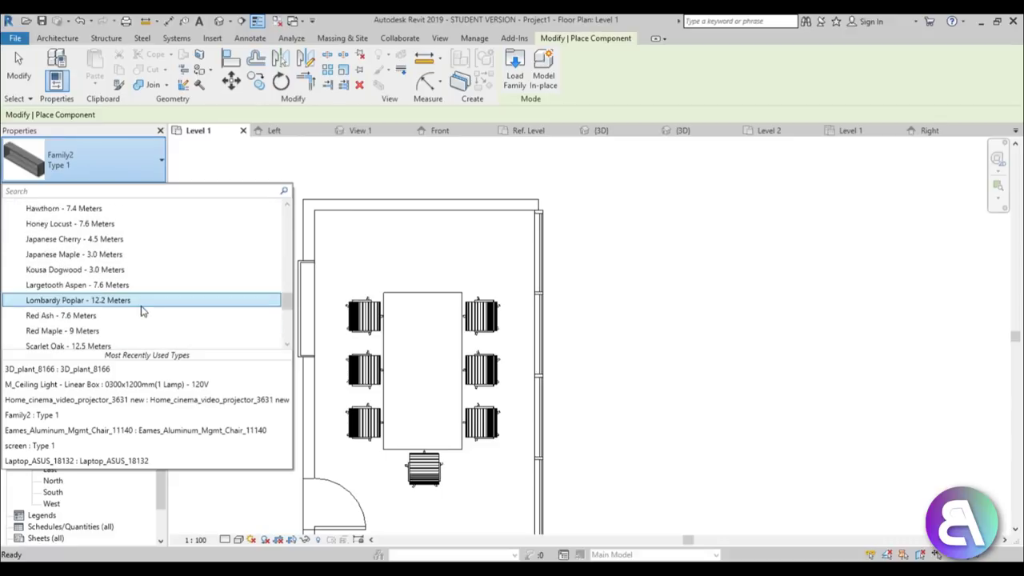
{"action": "left_click_drag", "start_coordinate": [287, 280], "coordinate": [288, 216]}
{"action": "left_click", "coordinate": [95, 227]}
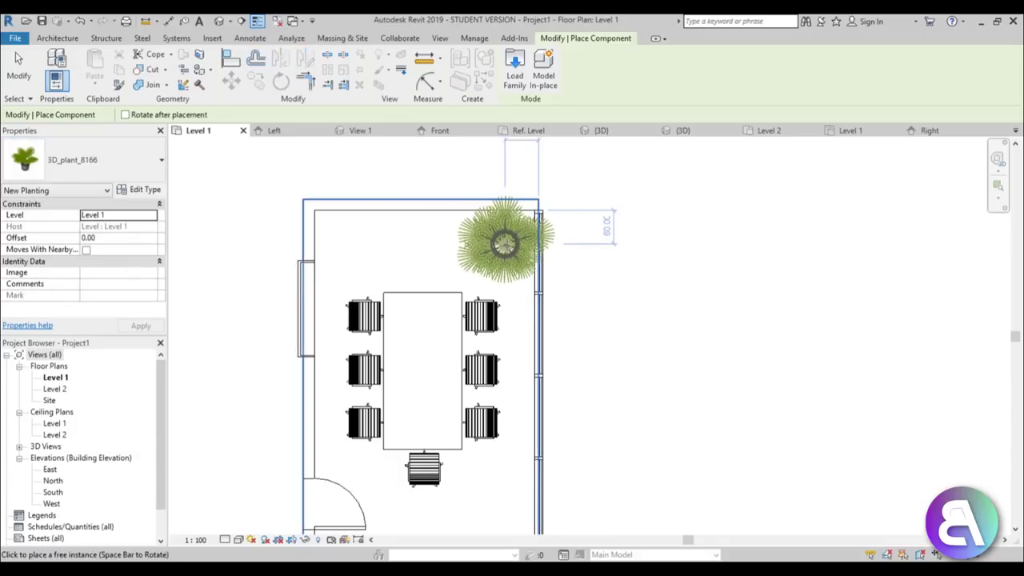
{"action": "left_click", "coordinate": [504, 244]}
{"action": "key", "text": "Escape"}
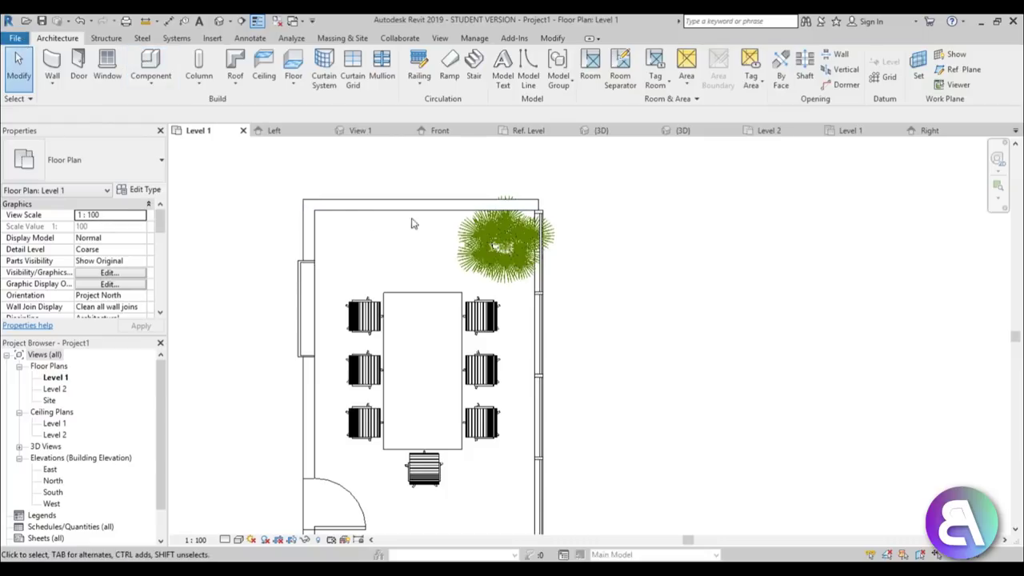
Place a screen component, Type 1, centred on the short wall beside the plant.
{"action": "left_click", "coordinate": [150, 64]}
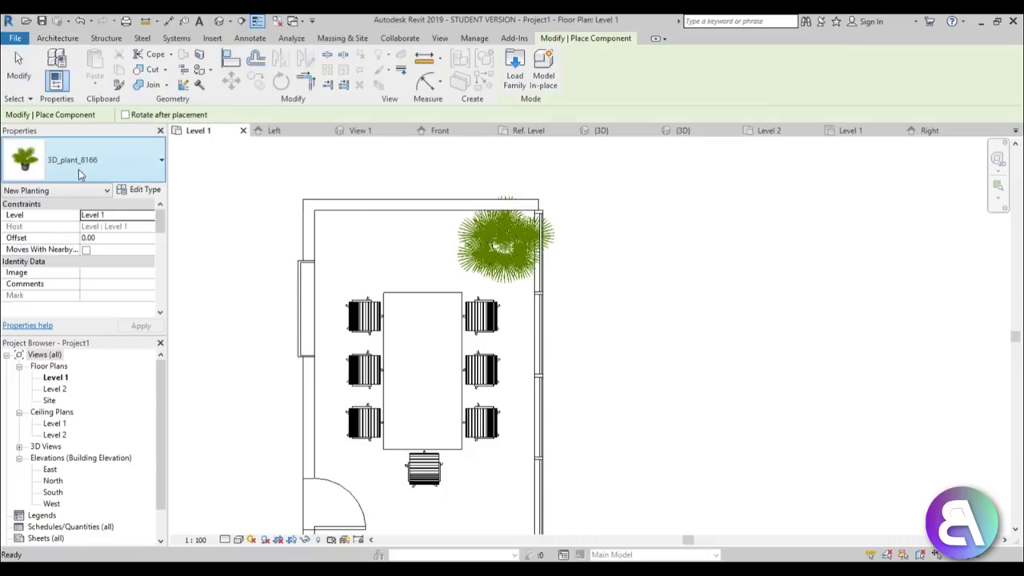
{"action": "left_click", "coordinate": [78, 169]}
{"action": "scroll", "coordinate": [80, 287], "scroll_direction": "down", "scroll_amount": 12}
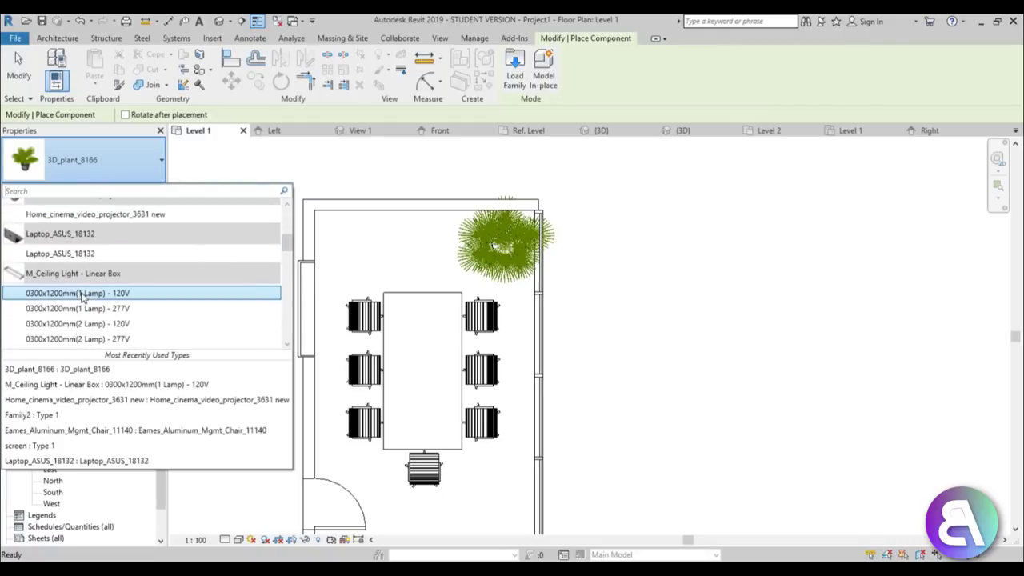
{"action": "scroll", "coordinate": [87, 295], "scroll_direction": "down", "scroll_amount": 10}
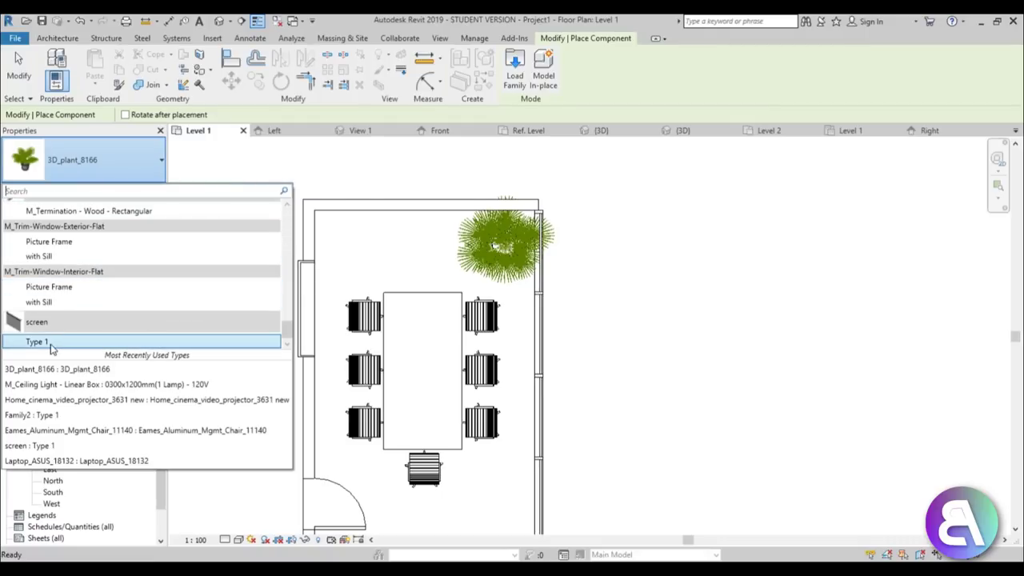
{"action": "key", "text": "Escape"}
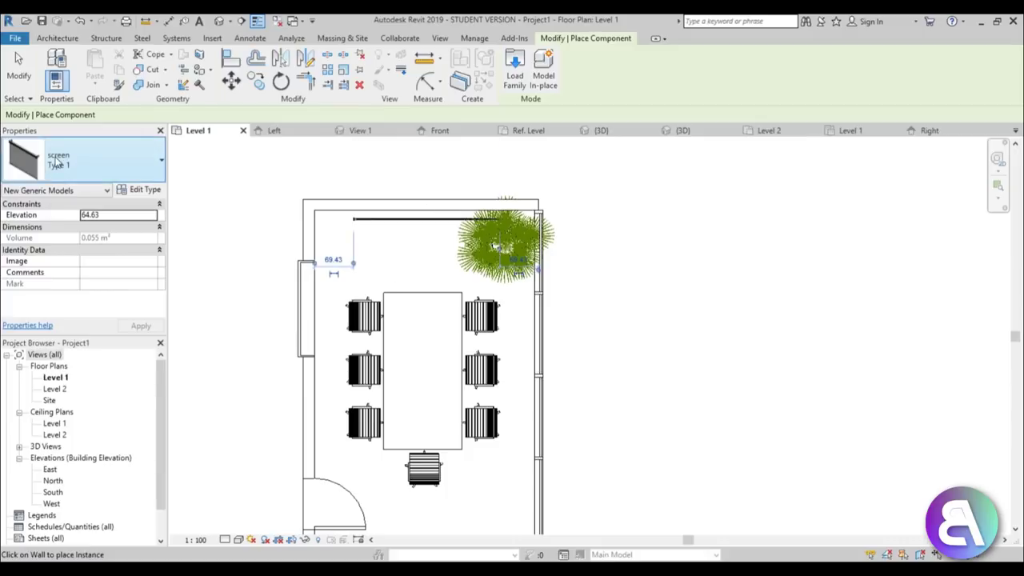
{"action": "left_click", "coordinate": [80, 160]}
{"action": "key", "text": "Escape"}
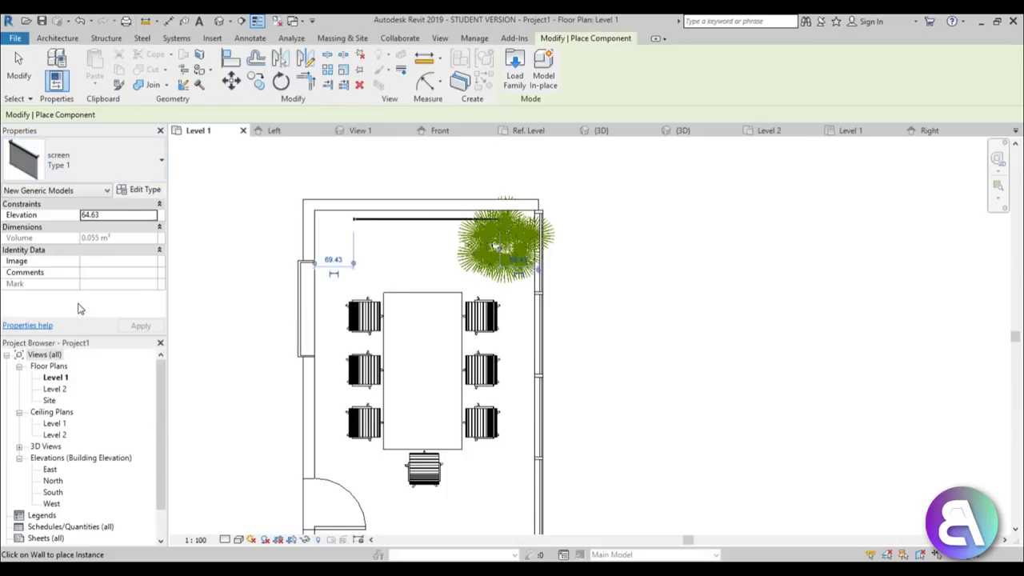
{"action": "key", "text": "Escape"}
Place Home_cinema_video_projector_3631 new on the table end nearest the screen with an offset of 700 from Level 1.
{"action": "left_click", "coordinate": [148, 60]}
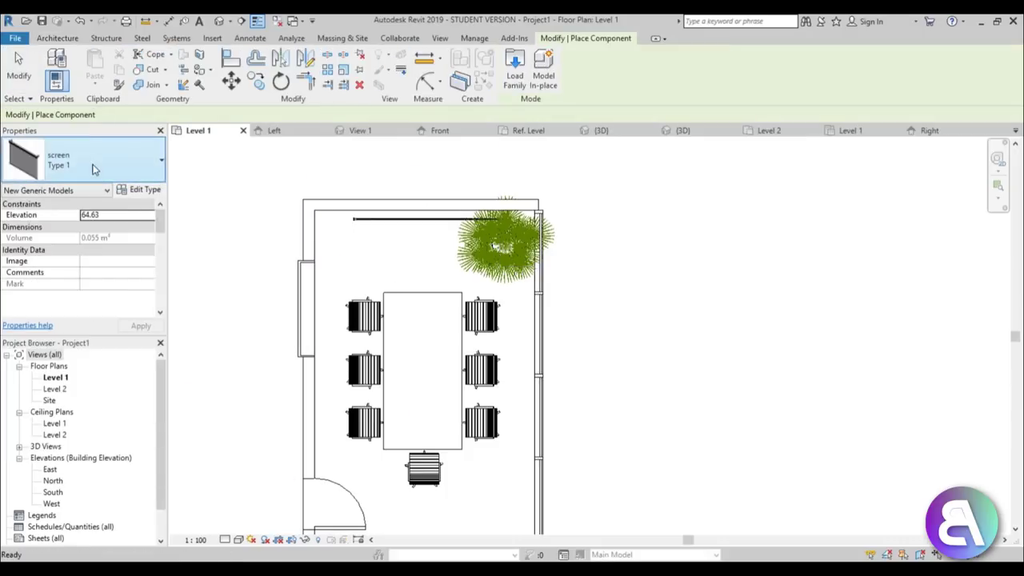
{"action": "left_click", "coordinate": [84, 160]}
{"action": "scroll", "coordinate": [78, 316], "scroll_direction": "up", "scroll_amount": 5}
{"action": "scroll", "coordinate": [78, 317], "scroll_direction": "up", "scroll_amount": 10}
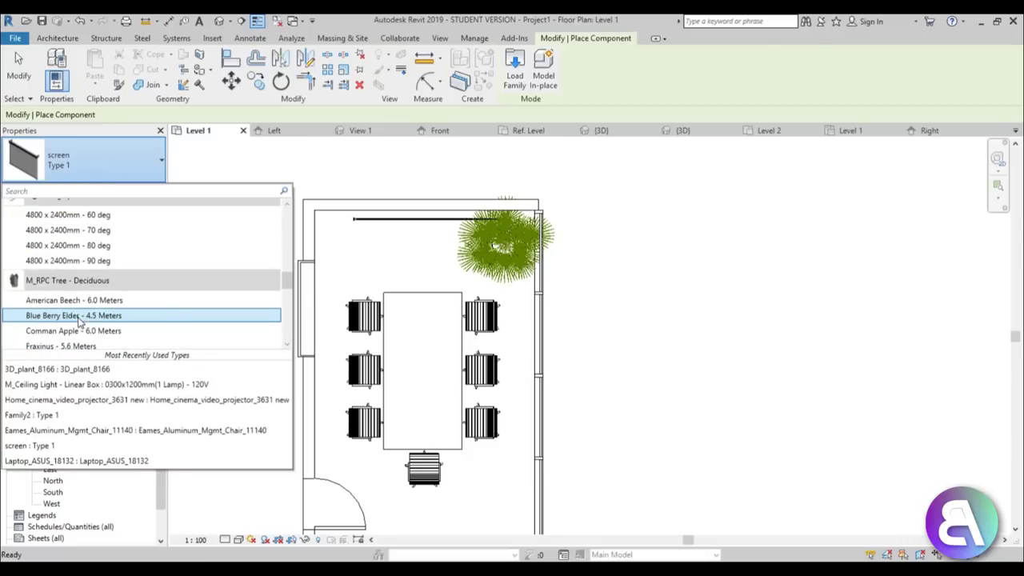
{"action": "scroll", "coordinate": [77, 319], "scroll_direction": "up", "scroll_amount": 2}
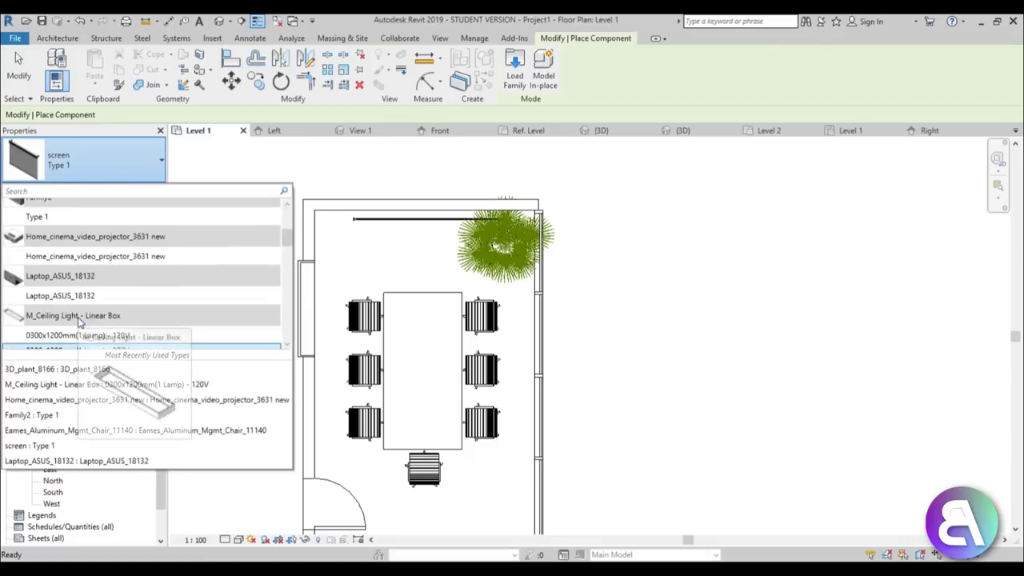
{"action": "left_click", "coordinate": [51, 257]}
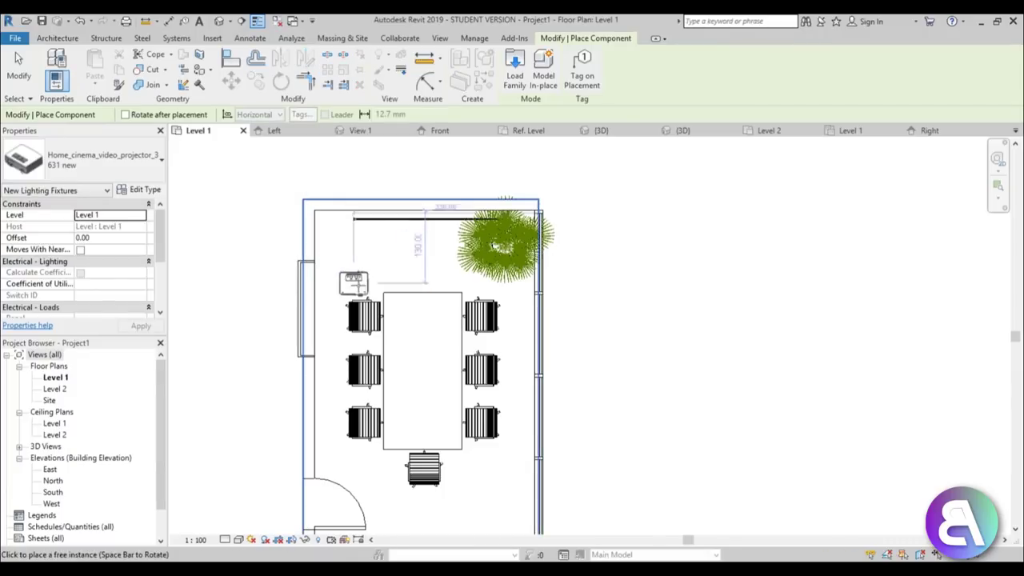
{"action": "left_click", "coordinate": [127, 239]}
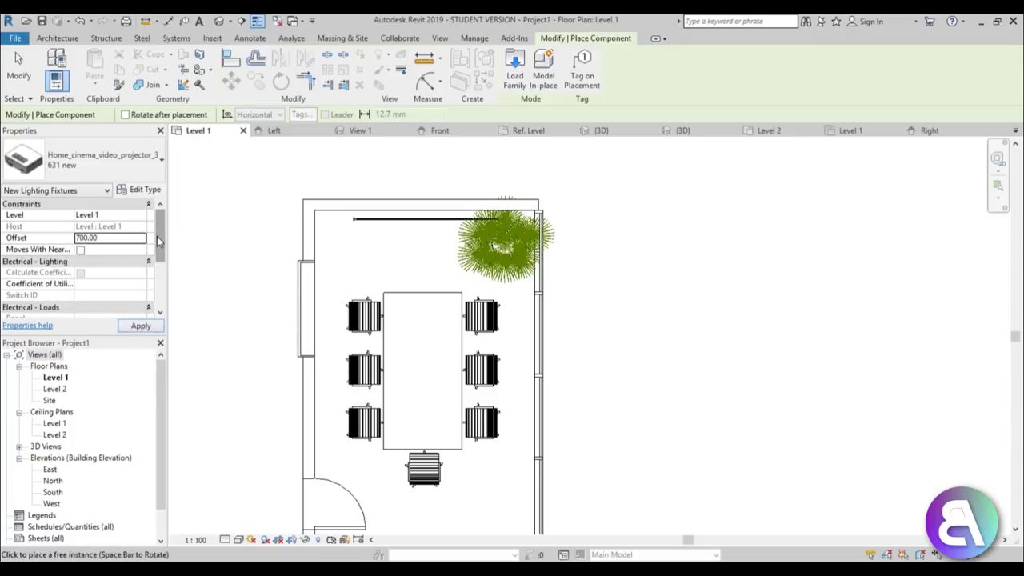
{"action": "scroll", "coordinate": [420, 253], "scroll_direction": "up", "scroll_amount": 3}
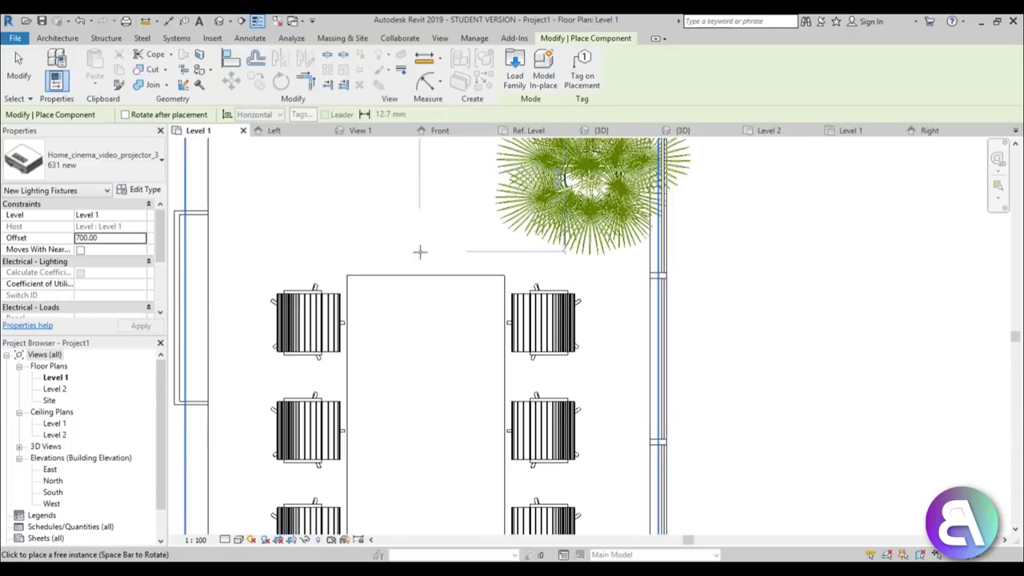
{"action": "left_click", "coordinate": [430, 300]}
{"action": "key", "text": "Escape"}
{"action": "key", "text": "Escape"}
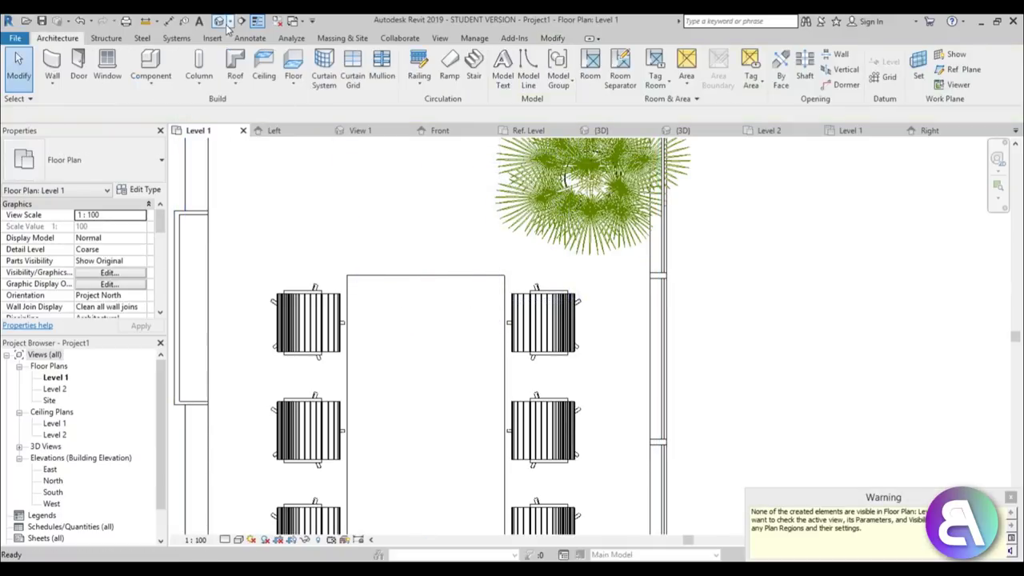
Set the projector's offset to 70 in the 3D view and return to the Level 1 floor plan.
{"action": "left_click", "coordinate": [219, 20]}
{"action": "scroll", "coordinate": [422, 213], "scroll_direction": "down", "scroll_amount": 3}
{"action": "scroll", "coordinate": [424, 216], "scroll_direction": "up", "scroll_amount": 5}
{"action": "middle_click_drag", "start_coordinate": [424, 216], "coordinate": [464, 294], "text": "shift"}
{"action": "scroll", "coordinate": [466, 294], "scroll_direction": "down", "scroll_amount": 8}
{"action": "scroll", "coordinate": [487, 312], "scroll_direction": "up", "scroll_amount": 6}
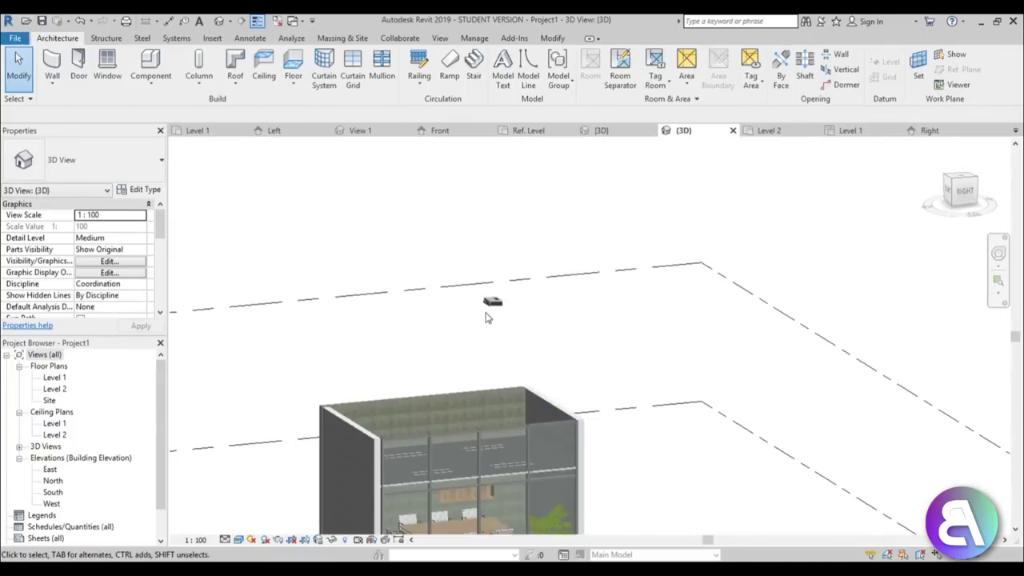
{"action": "left_click", "coordinate": [486, 309]}
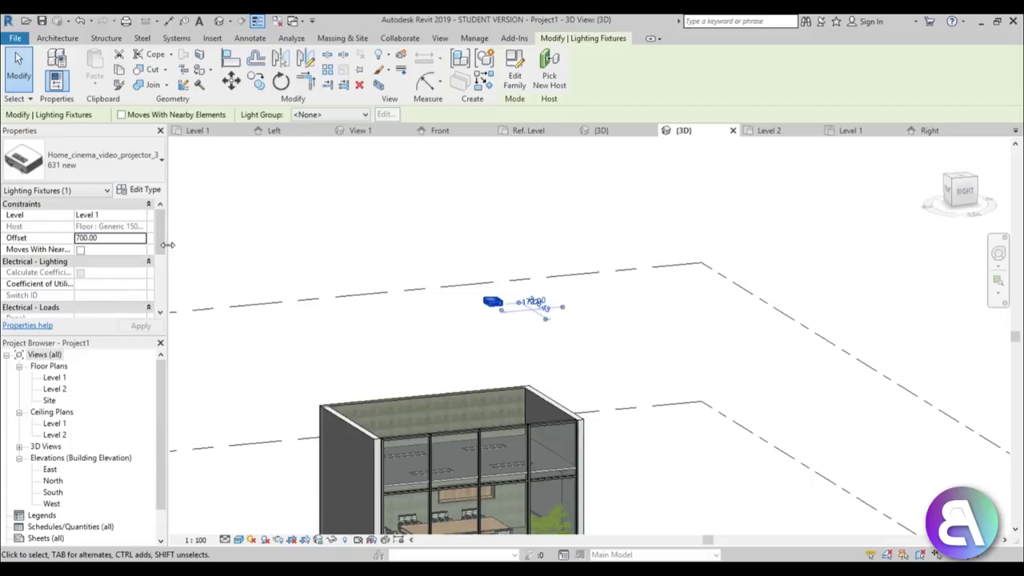
{"action": "key", "text": "c"}
{"action": "key", "text": "s"}
{"action": "key", "text": "Escape"}
{"action": "key", "text": "Escape"}
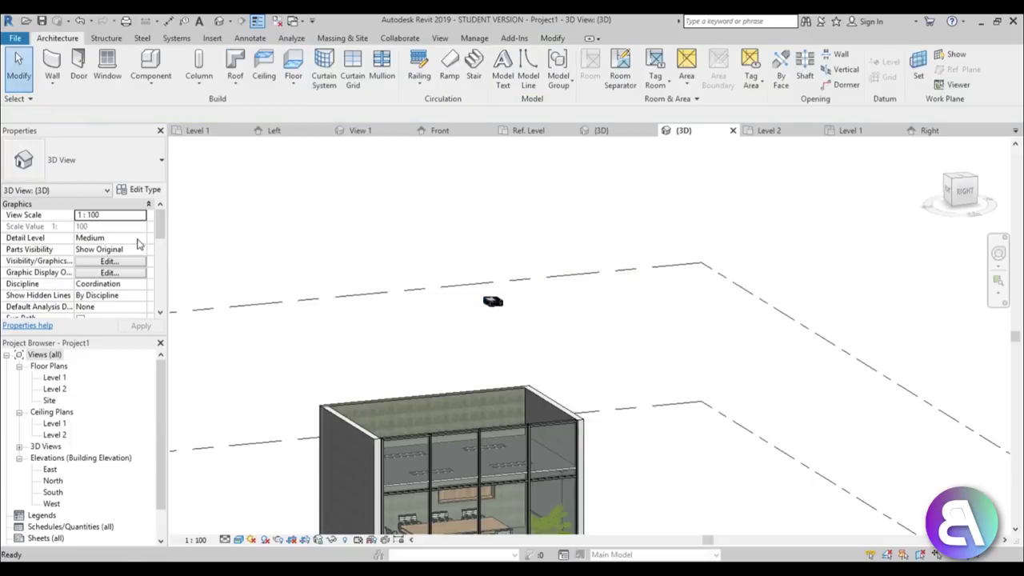
{"action": "left_click", "coordinate": [489, 302]}
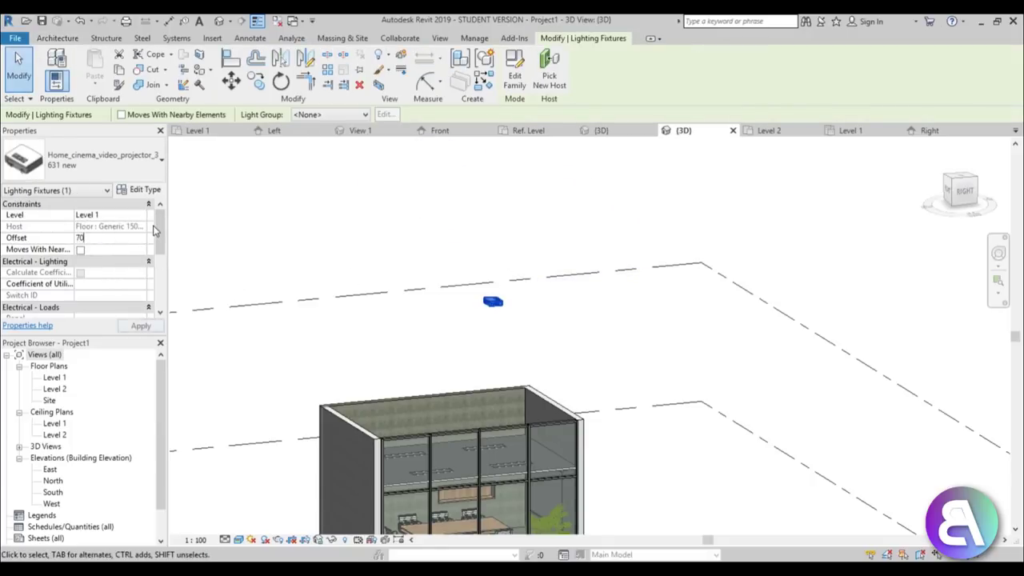
{"action": "scroll", "coordinate": [481, 458], "scroll_direction": "up", "scroll_amount": 6}
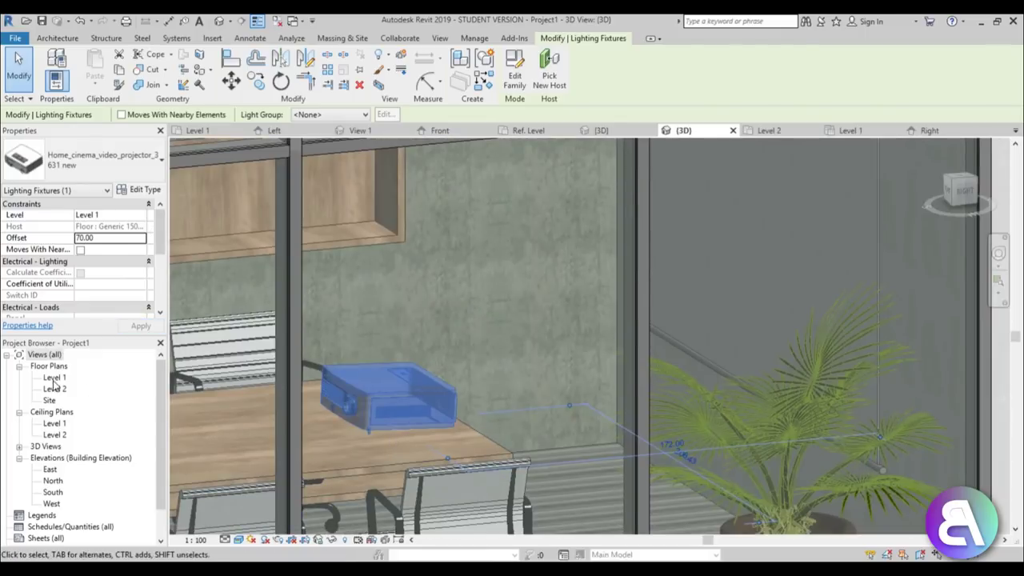
{"action": "double_click", "coordinate": [53, 379]}
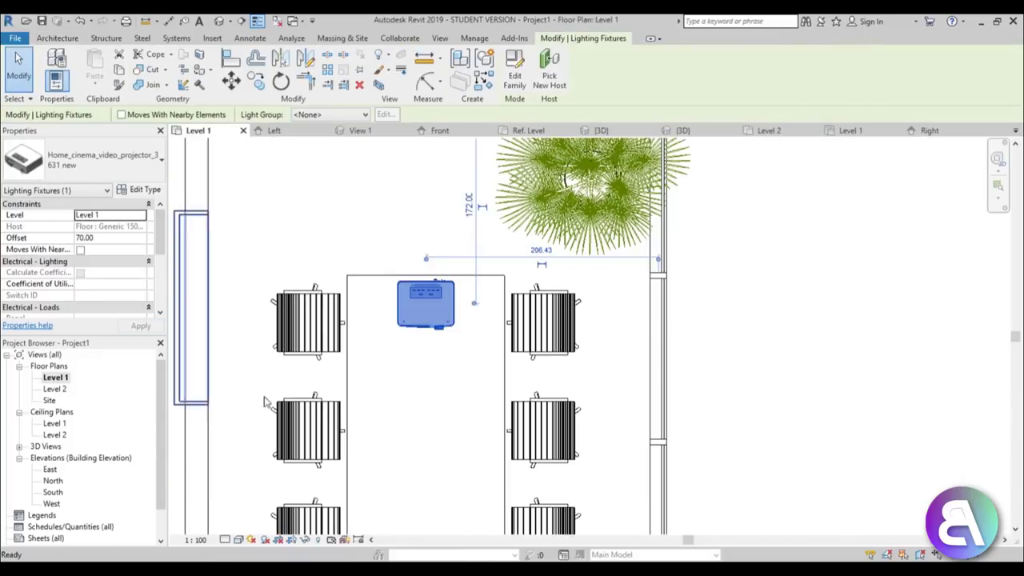
Rotate the projector on the table by half a turn about its centre.
{"action": "left_click", "coordinate": [258, 82]}
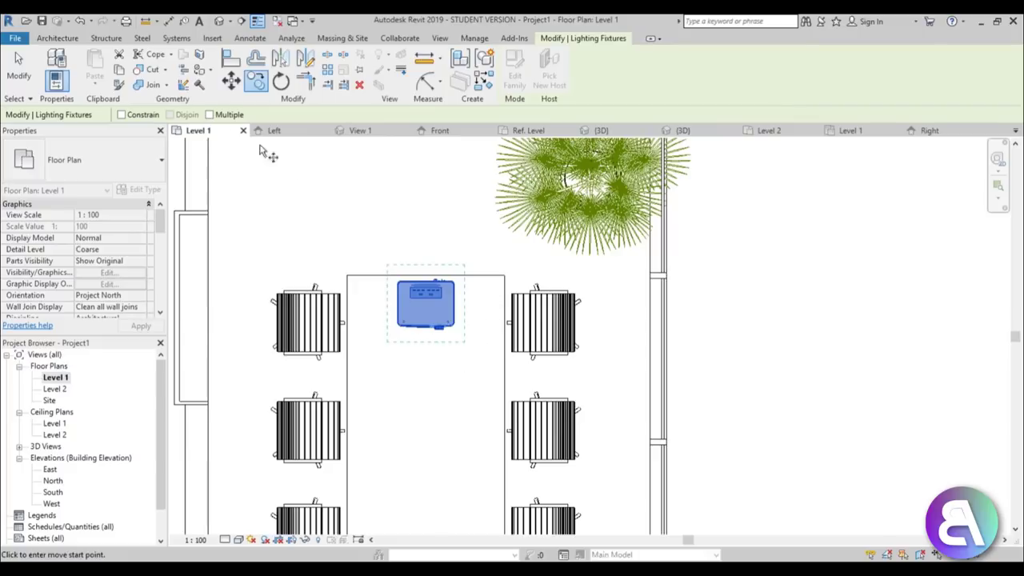
{"action": "left_click", "coordinate": [281, 83]}
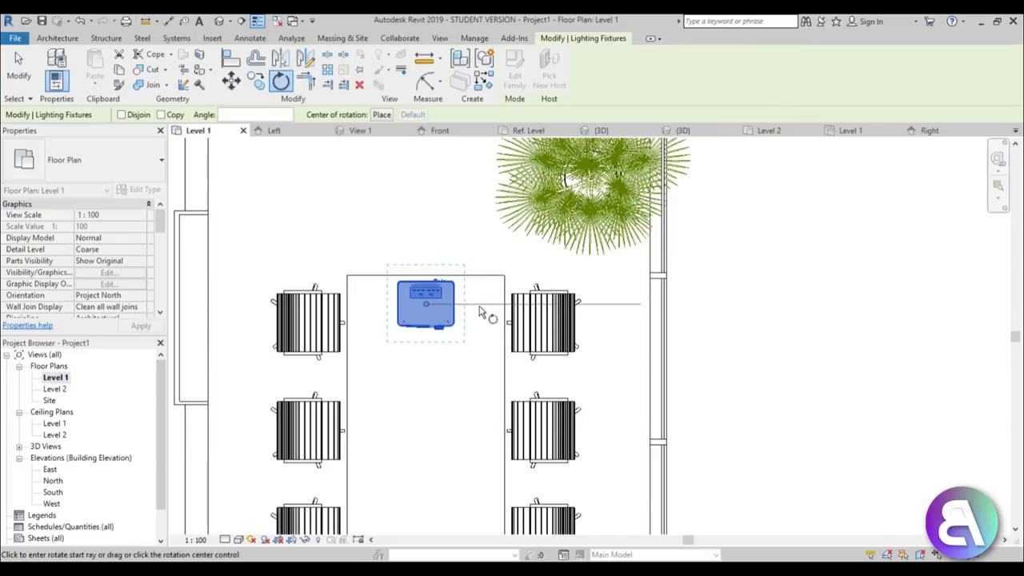
{"action": "left_click", "coordinate": [373, 304]}
{"action": "key", "text": "Escape"}
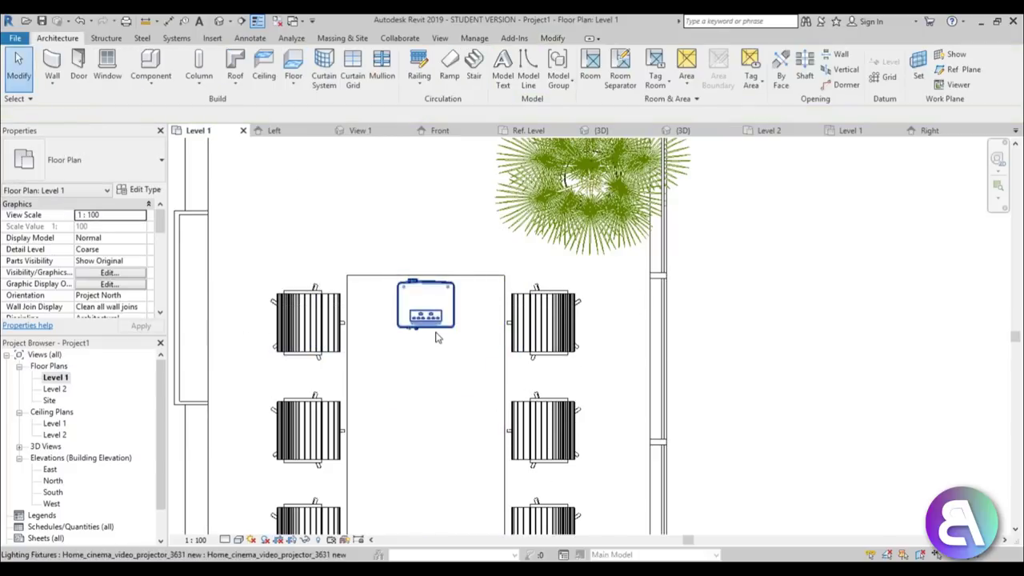
Nudge the projector straight along the table, away from the screen, keeping it centred across the tabletop.
{"action": "left_click", "coordinate": [435, 336]}
{"action": "key", "text": "Down"}
{"action": "key", "text": "Down"}
{"action": "key", "text": "Down"}
{"action": "key", "text": "Down"}
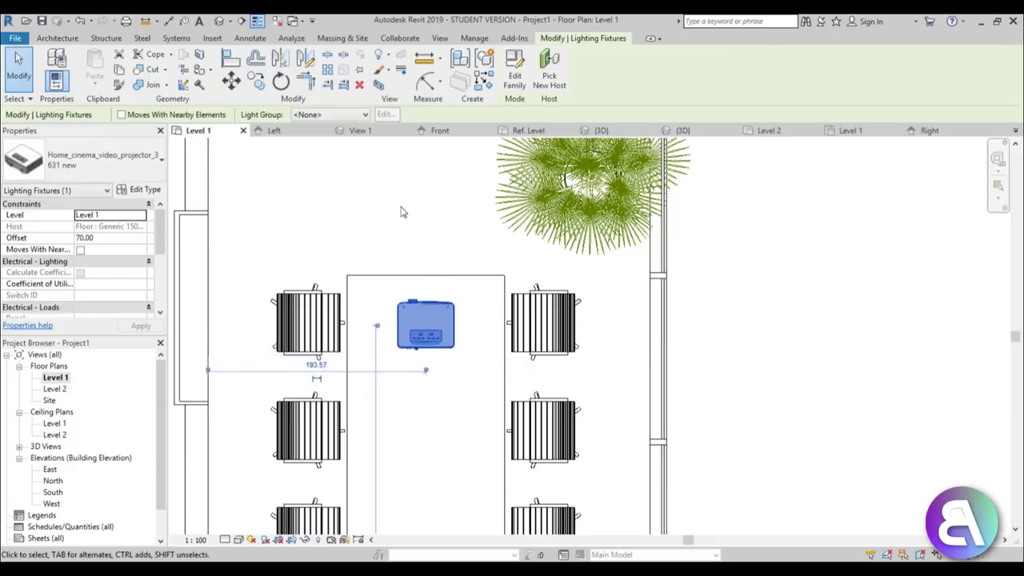
{"action": "key", "text": "Down"}
{"action": "key", "text": "Down"}
{"action": "key", "text": "Down"}
{"action": "key", "text": "Down"}
{"action": "key", "text": "Down"}
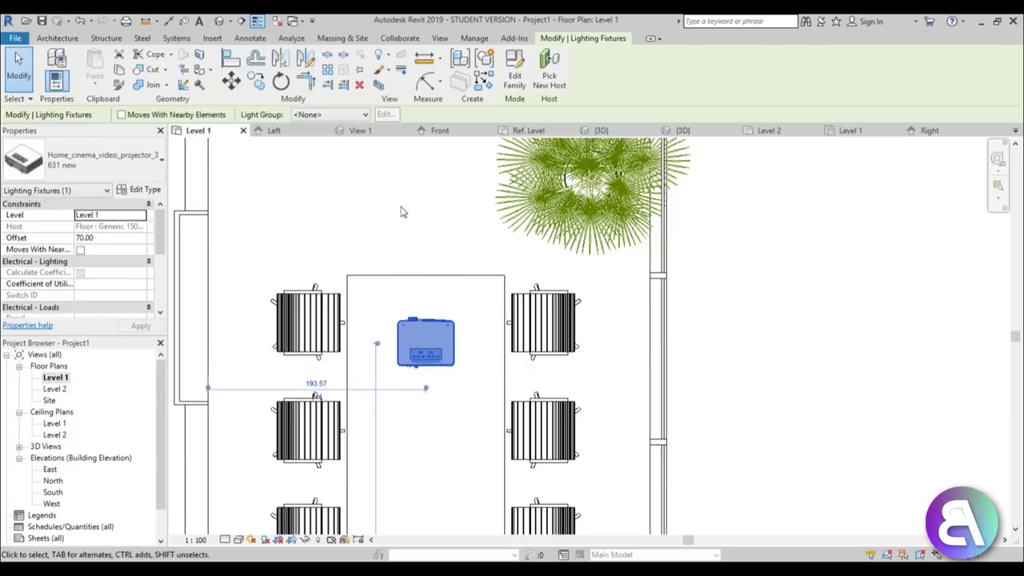
{"action": "key", "text": "Escape"}
{"action": "scroll", "coordinate": [472, 303], "scroll_direction": "down", "scroll_amount": 3}
{"action": "scroll", "coordinate": [466, 324], "scroll_direction": "up", "scroll_amount": 2}
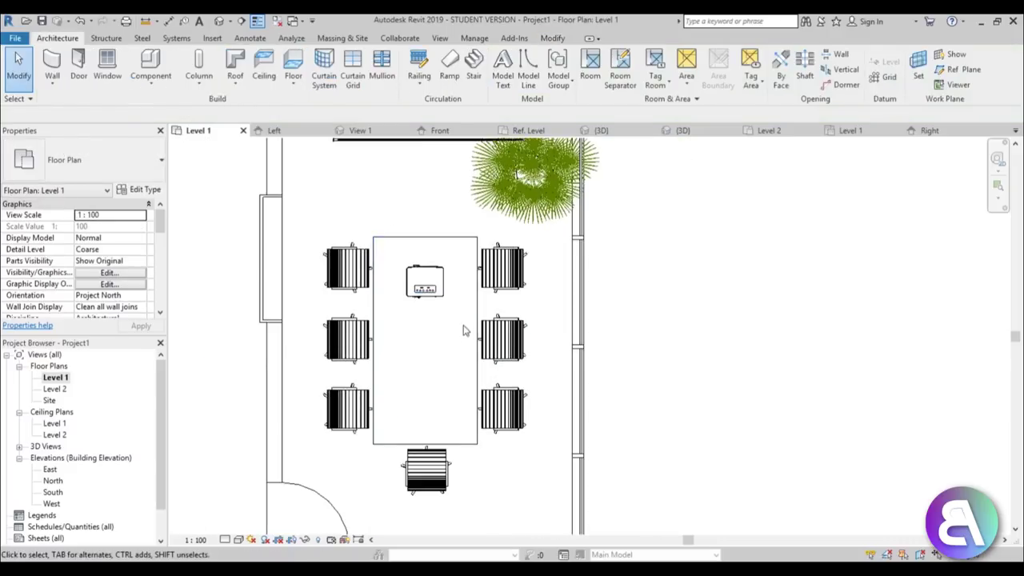
Place Laptop_ASUS_18132 with an offset of 70 from Level 1 on the table, by the glazed-side chair nearest the door end.
{"action": "left_click", "coordinate": [164, 64]}
{"action": "left_click", "coordinate": [104, 160]}
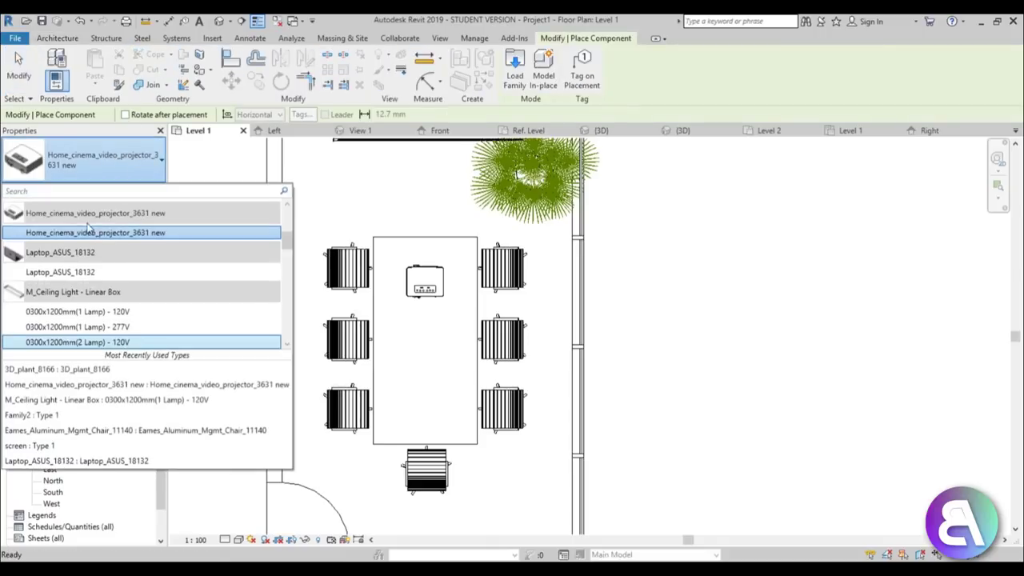
{"action": "left_click", "coordinate": [78, 273]}
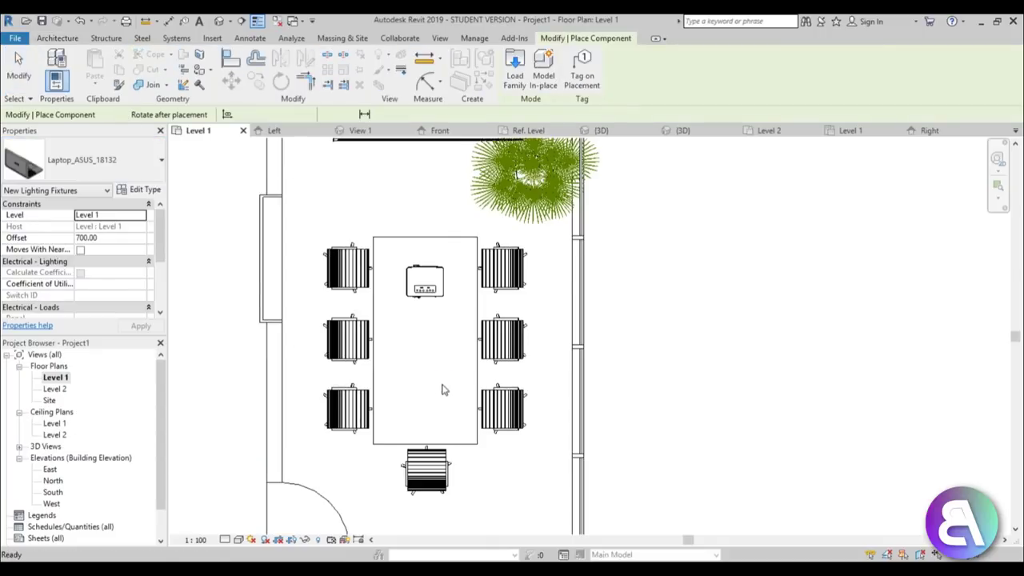
{"action": "left_click", "coordinate": [117, 240]}
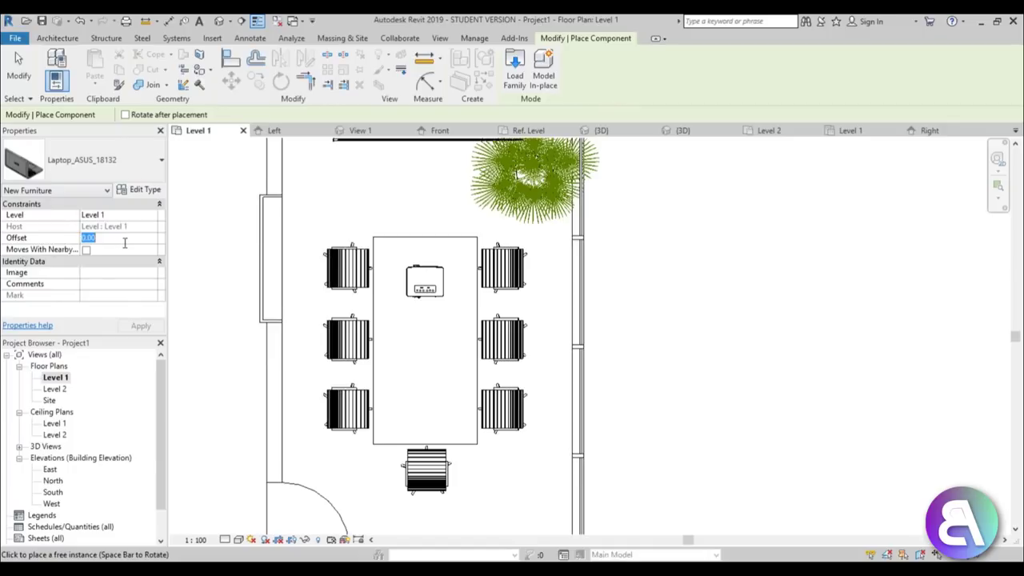
{"action": "type", "text": "70.00"}
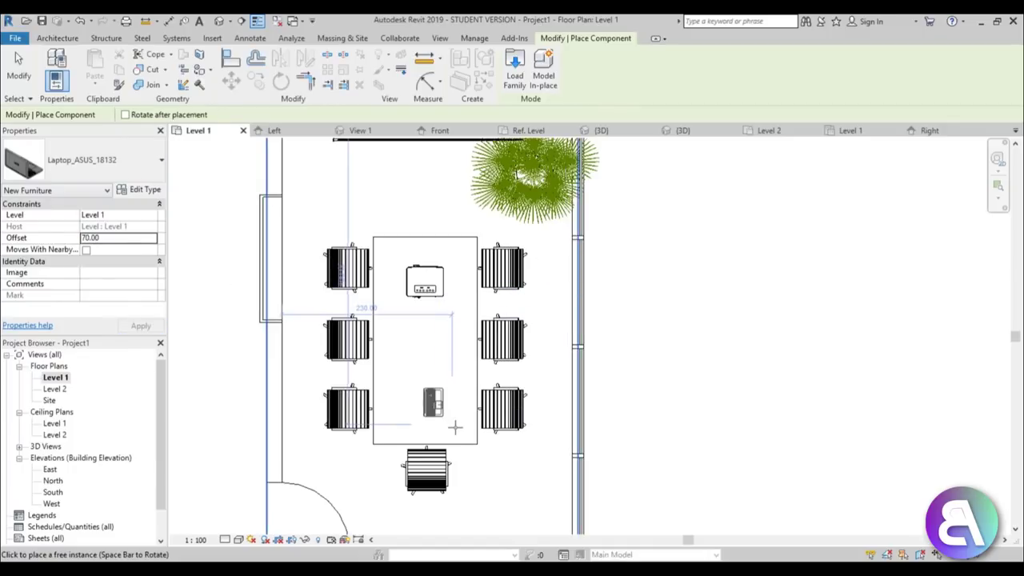
{"action": "scroll", "coordinate": [471, 429], "scroll_direction": "up", "scroll_amount": 3}
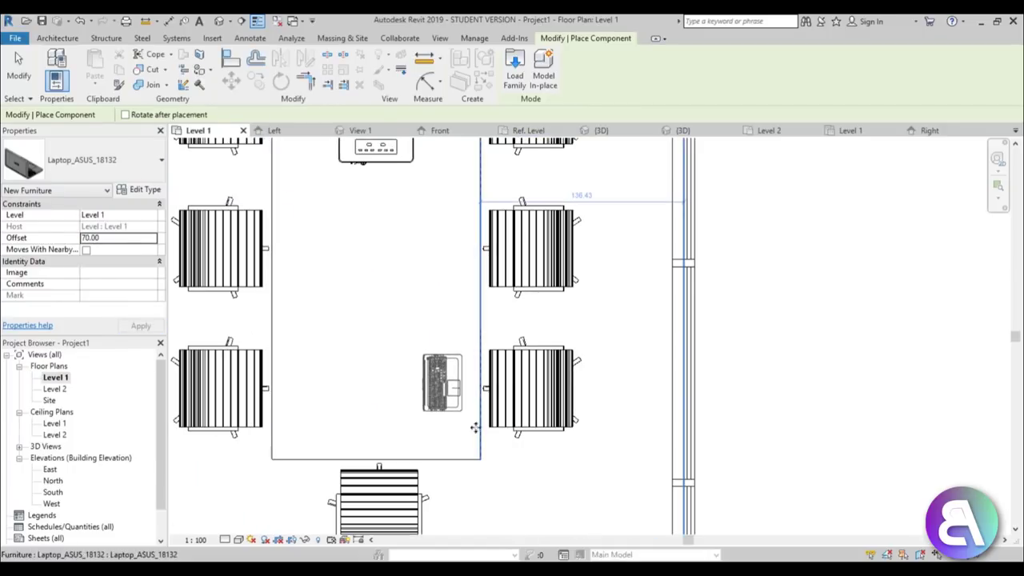
{"action": "left_click", "coordinate": [442, 432]}
{"action": "key", "text": "Escape"}
{"action": "key", "text": "Escape"}
Select the laptop in the 3D view and show the East elevation in Wireframe.
{"action": "key", "text": "ctrl+Tab"}
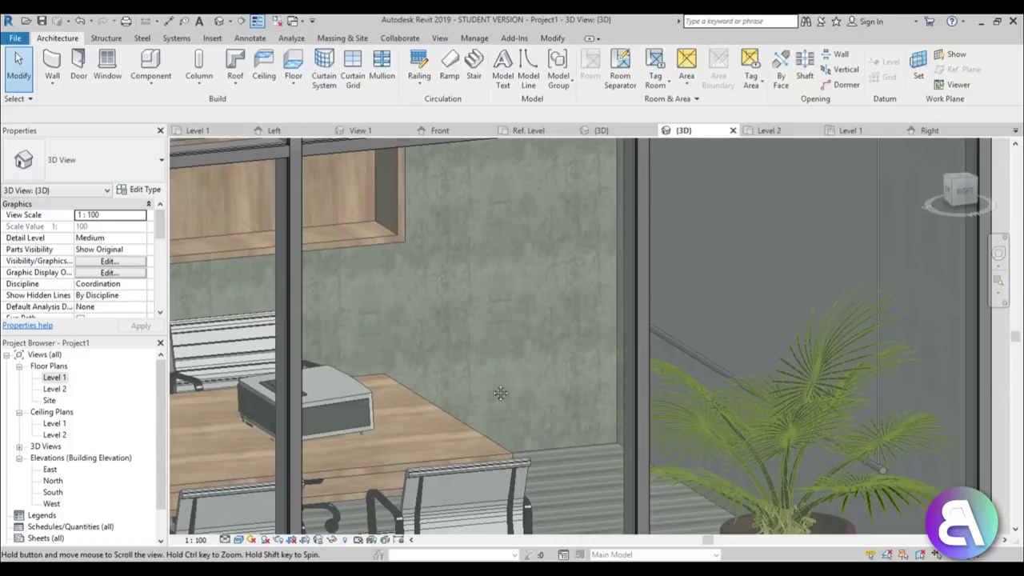
{"action": "middle_click_drag", "start_coordinate": [500, 392], "coordinate": [458, 360]}
{"action": "left_click", "coordinate": [457, 372]}
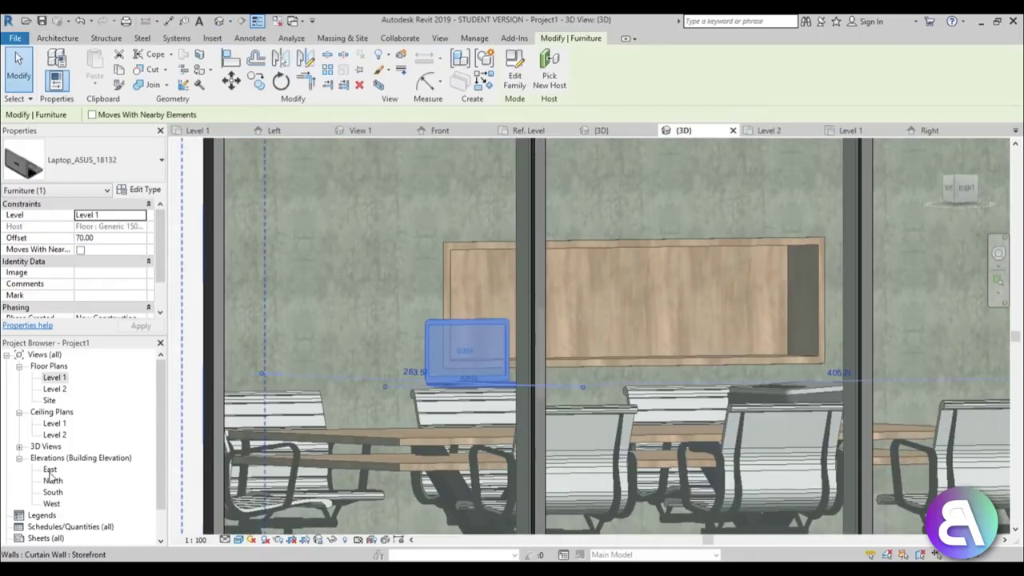
{"action": "double_click", "coordinate": [50, 470]}
{"action": "scroll", "coordinate": [564, 418], "scroll_direction": "up", "scroll_amount": 3}
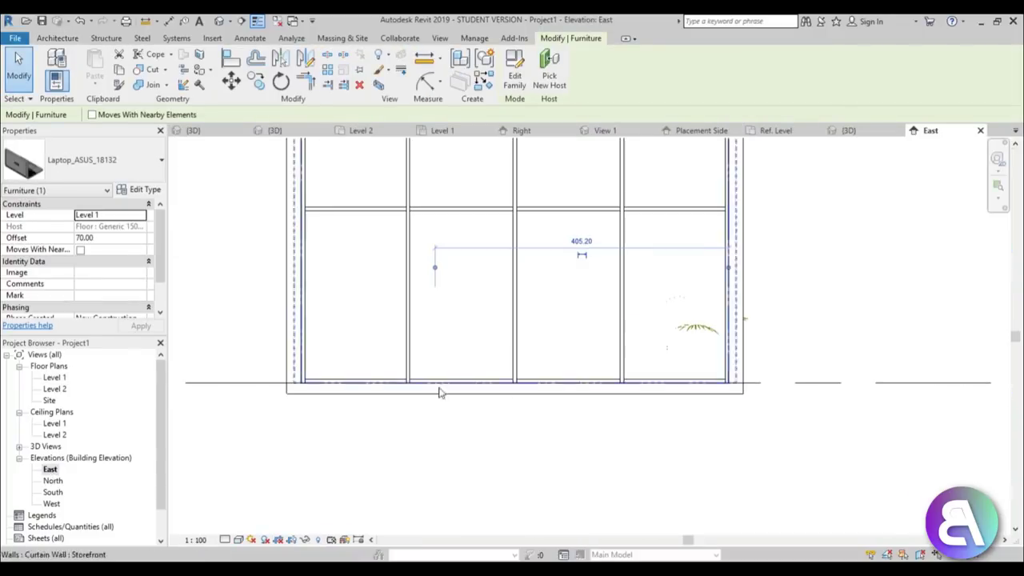
{"action": "left_click", "coordinate": [238, 539]}
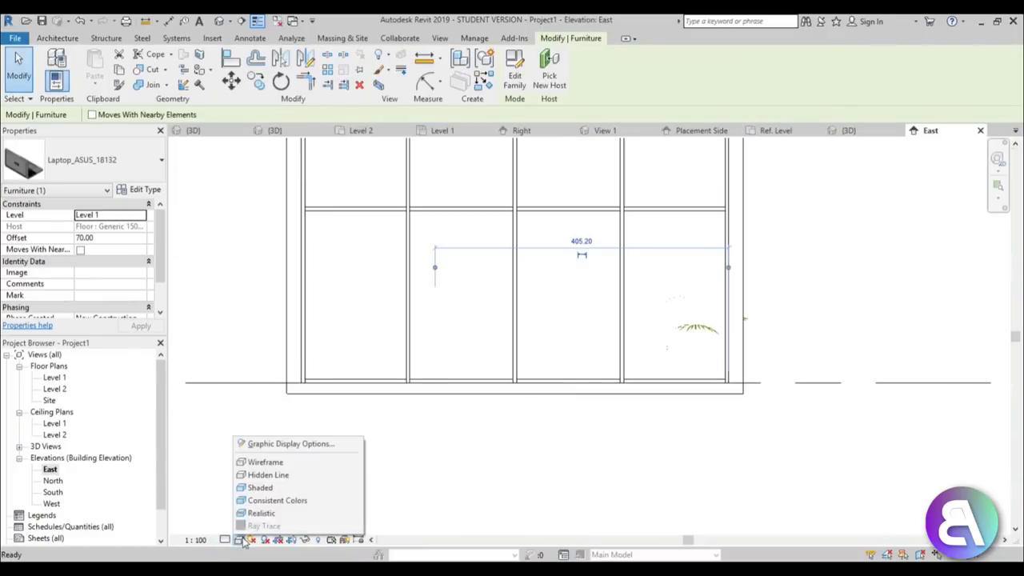
{"action": "left_click", "coordinate": [265, 461]}
Lower the laptop onto the tabletop in the East elevation, to an offset of 50.95.
{"action": "scroll", "coordinate": [473, 301], "scroll_direction": "up", "scroll_amount": 5}
{"action": "left_click_drag", "start_coordinate": [473, 307], "coordinate": [284, 381]}
{"action": "scroll", "coordinate": [414, 426], "scroll_direction": "up", "scroll_amount": 5}
{"action": "scroll", "coordinate": [415, 426], "scroll_direction": "down", "scroll_amount": 5}
{"action": "scroll", "coordinate": [269, 337], "scroll_direction": "down", "scroll_amount": 3}
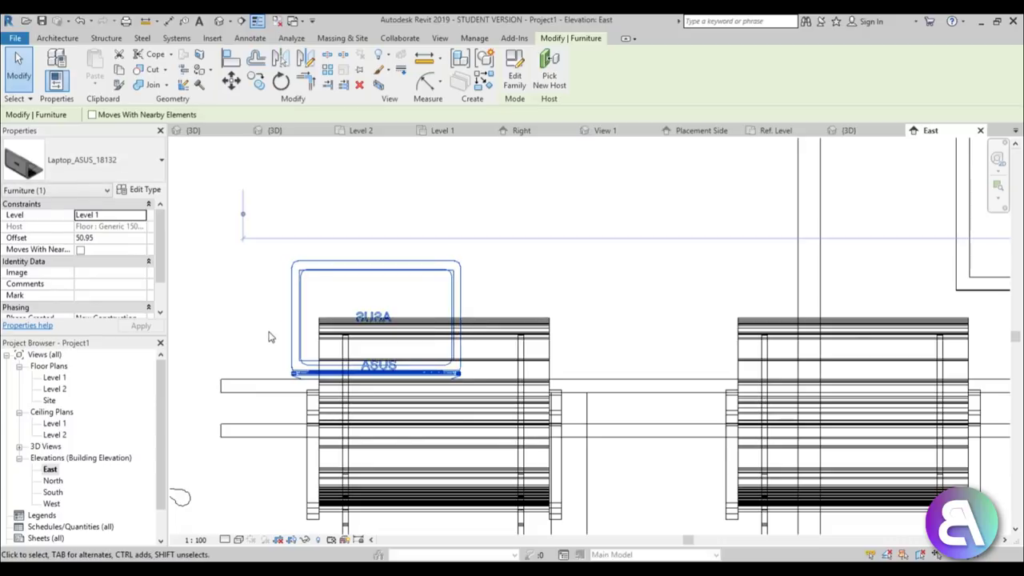
Nudge the laptop sideways until it is centred in front of its chair, and return to the Level 1 floor plan.
{"action": "key", "text": "Right"}
{"action": "key", "text": "Right"}
{"action": "key", "text": "Right"}
{"action": "key", "text": "Right"}
{"action": "key", "text": "Right"}
{"action": "key", "text": "Right"}
{"action": "key", "text": "Right"}
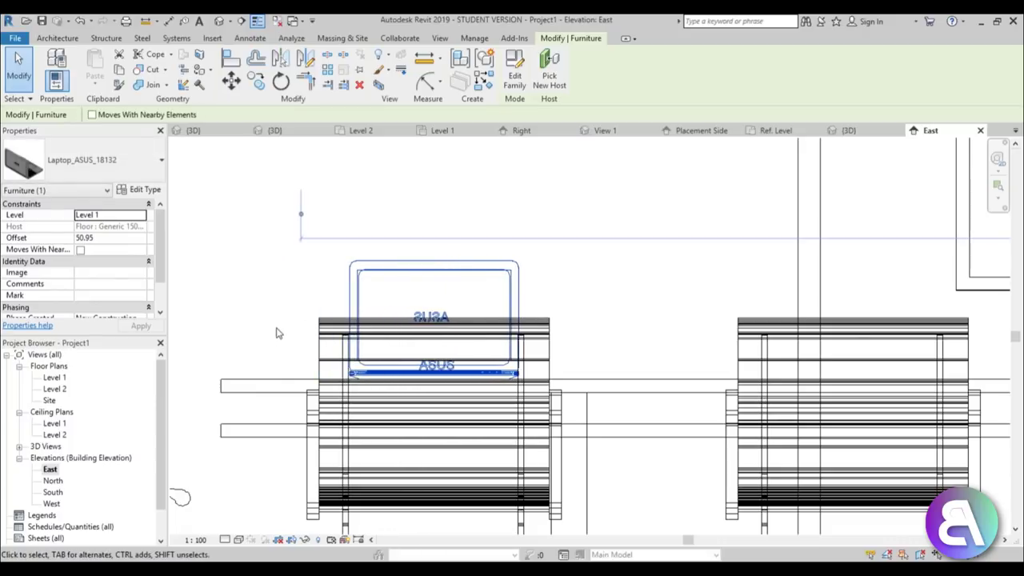
{"action": "double_click", "coordinate": [54, 377]}
{"action": "scroll", "coordinate": [331, 366], "scroll_direction": "down", "scroll_amount": 2}
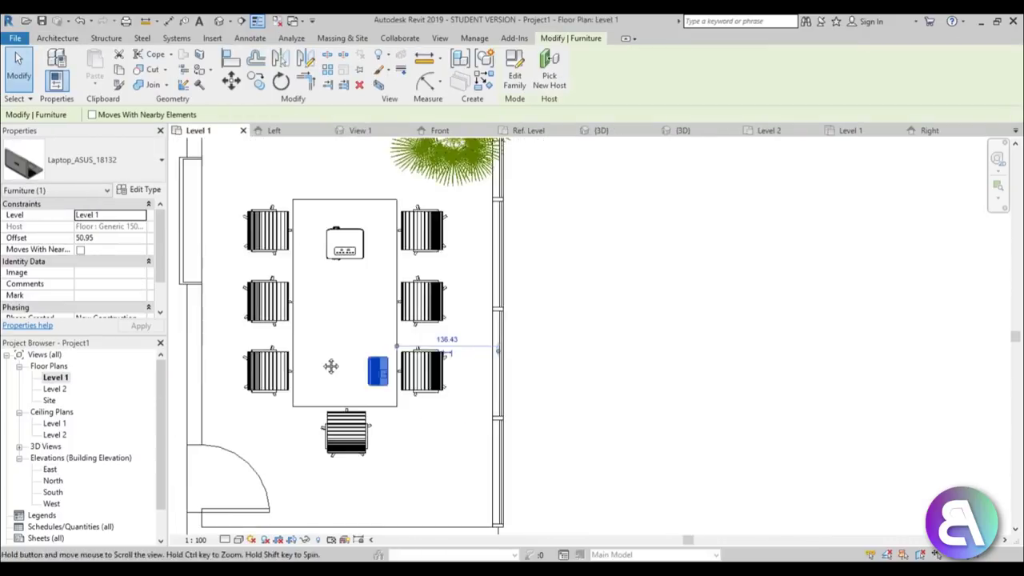
{"action": "middle_click_drag", "start_coordinate": [335, 350], "coordinate": [385, 344]}
{"action": "key", "text": "Escape"}
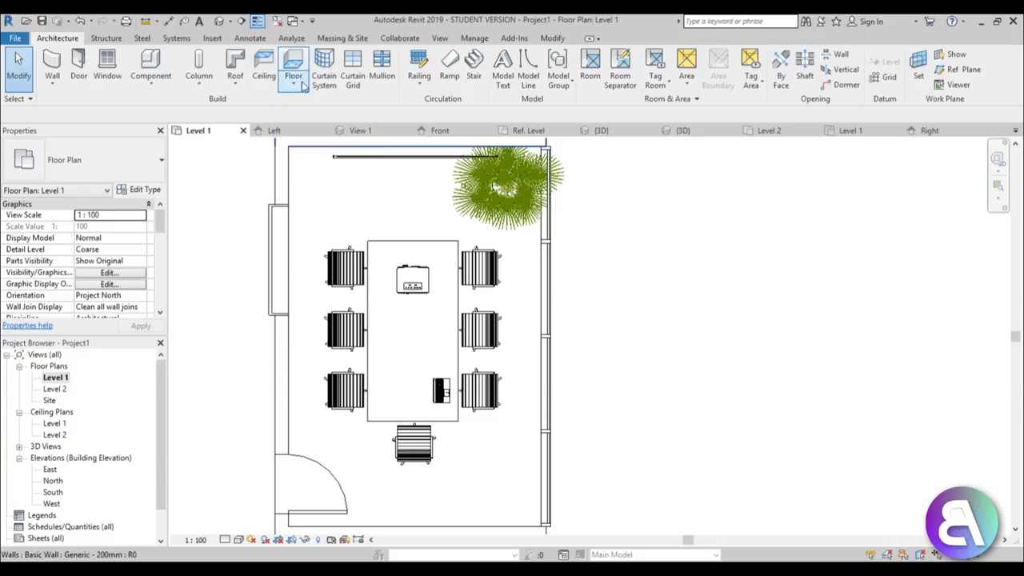
Start placing the Elegant_cup_11668 (1) component with an offset of 70 from Level 1.
{"action": "left_click", "coordinate": [150, 68]}
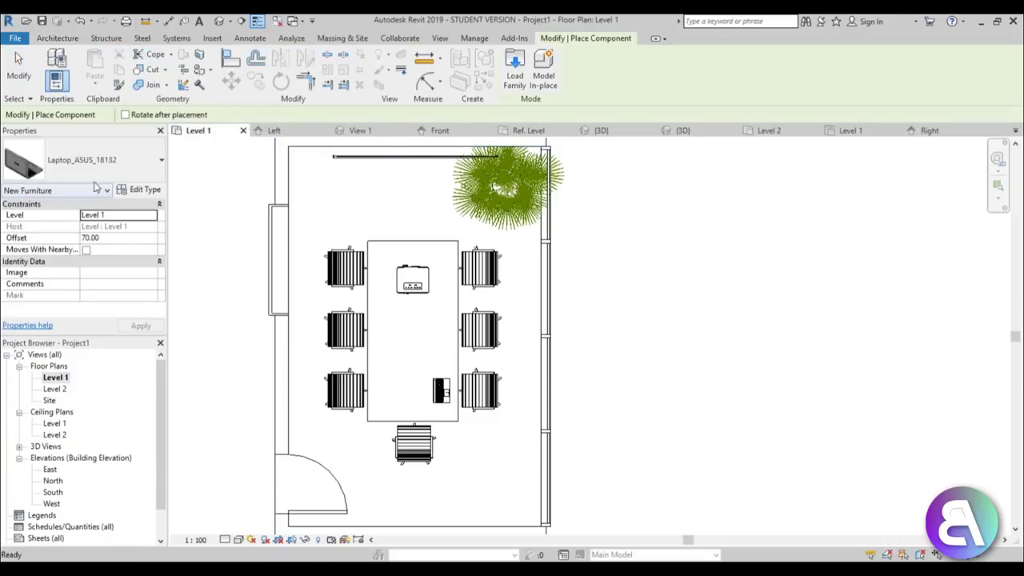
{"action": "left_click", "coordinate": [88, 160]}
{"action": "scroll", "coordinate": [85, 295], "scroll_direction": "up", "scroll_amount": 2}
{"action": "scroll", "coordinate": [86, 297], "scroll_direction": "down", "scroll_amount": 8}
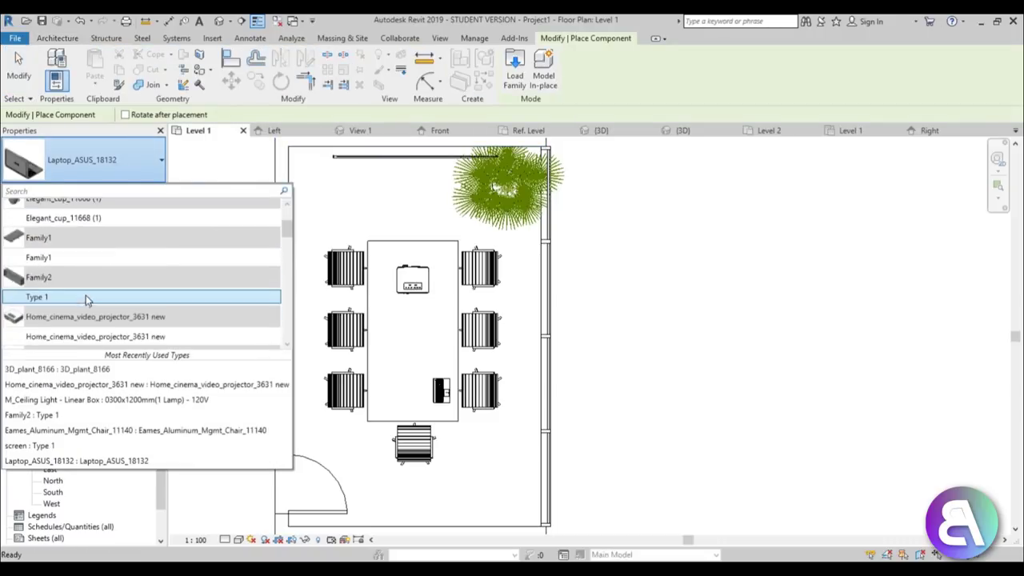
{"action": "scroll", "coordinate": [85, 296], "scroll_direction": "down", "scroll_amount": 10}
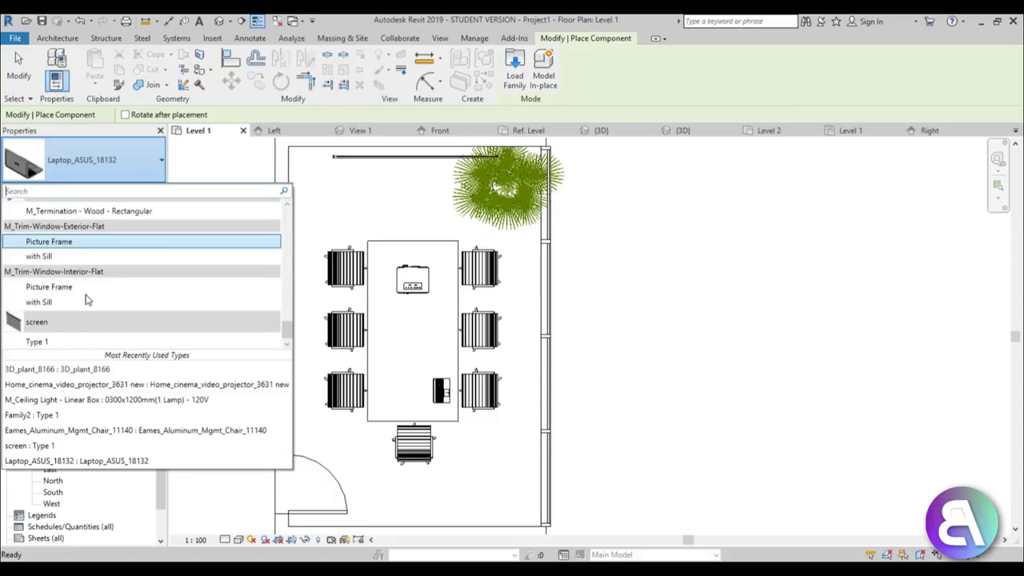
{"action": "scroll", "coordinate": [214, 330], "scroll_direction": "up", "scroll_amount": 4}
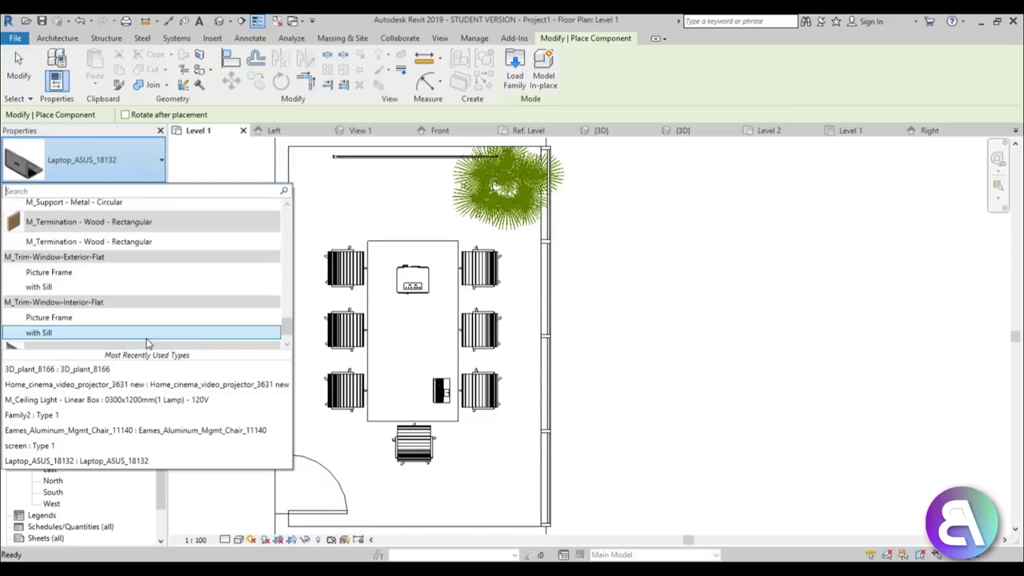
{"action": "scroll", "coordinate": [283, 322], "scroll_direction": "up", "scroll_amount": 15}
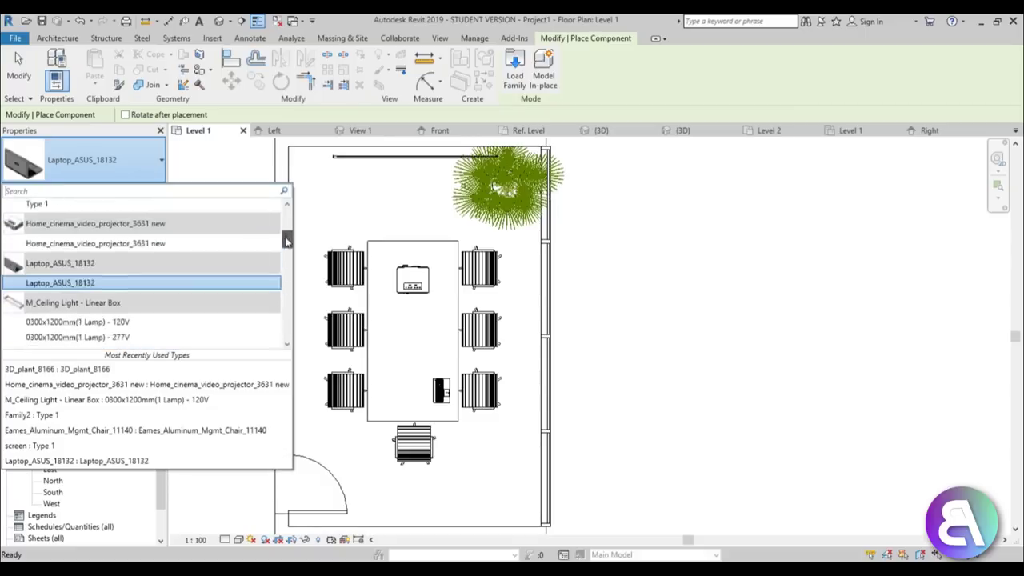
{"action": "left_click", "coordinate": [90, 293]}
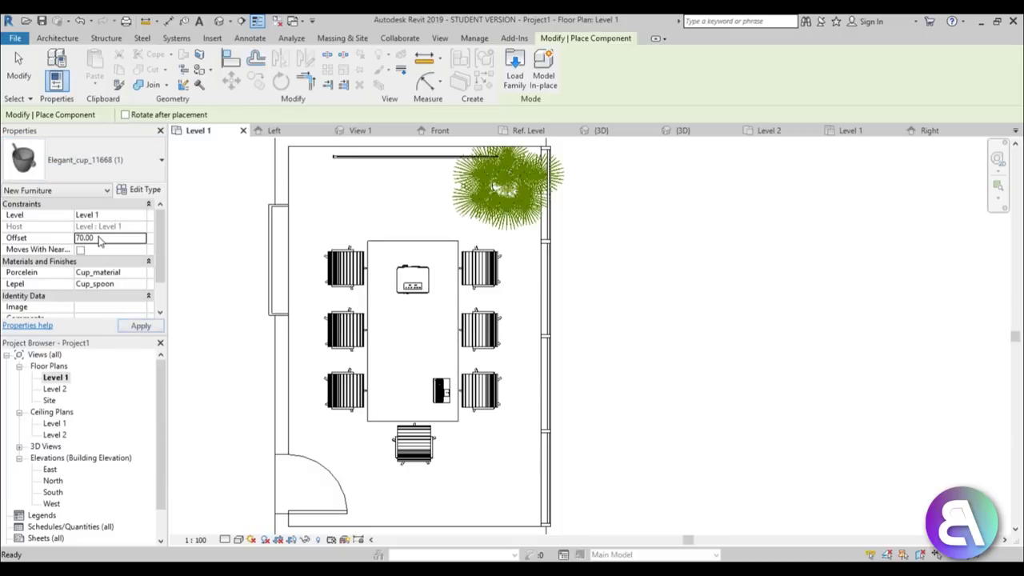
Place seven cups on the tabletop: three along each long side and one at the end with the single chair.
{"action": "scroll", "coordinate": [422, 246], "scroll_direction": "up", "scroll_amount": 5}
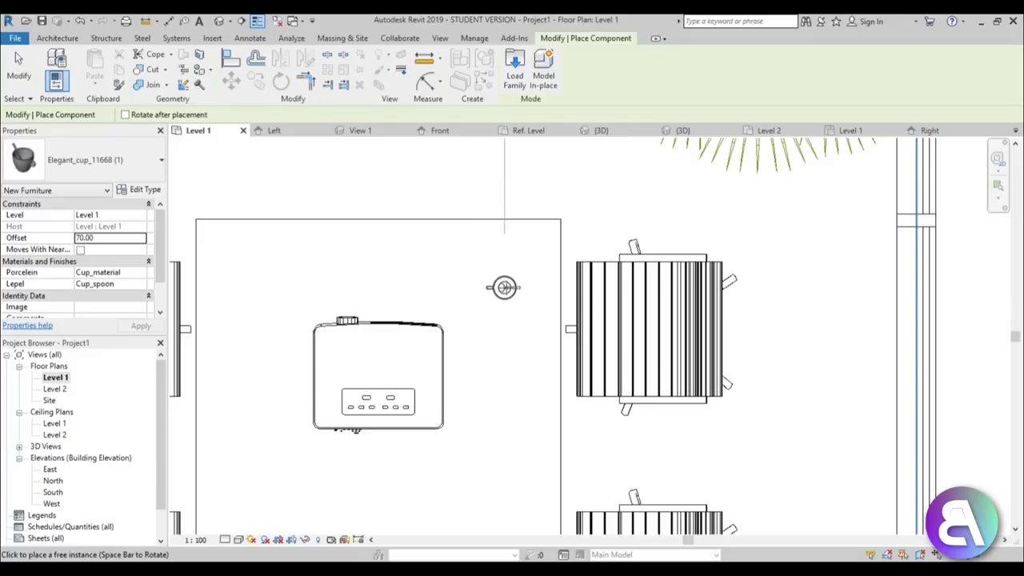
{"action": "left_click", "coordinate": [504, 287]}
{"action": "scroll", "coordinate": [560, 336], "scroll_direction": "down", "scroll_amount": 3}
{"action": "scroll", "coordinate": [376, 360], "scroll_direction": "up", "scroll_amount": 2}
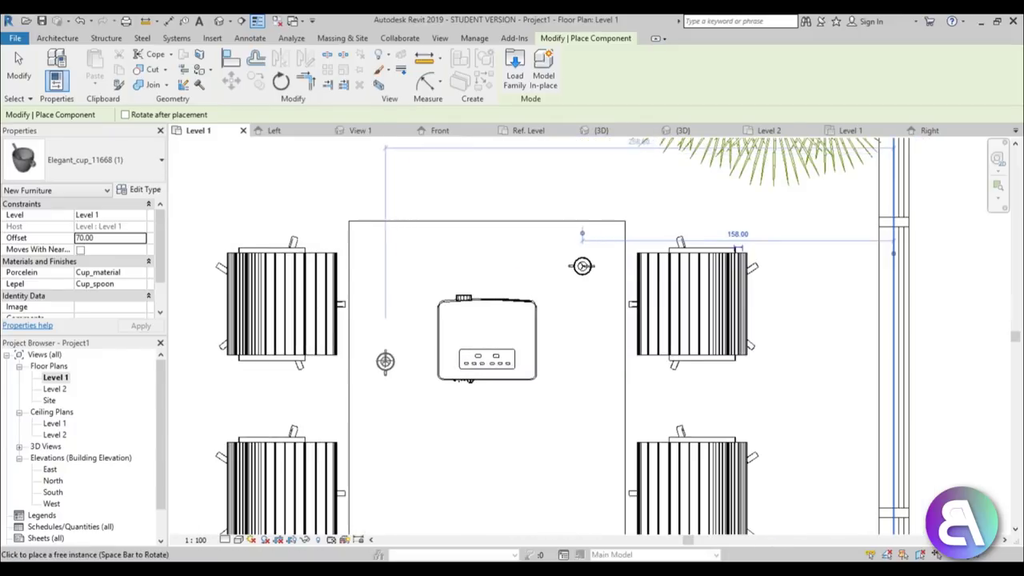
{"action": "left_click", "coordinate": [384, 361]}
{"action": "scroll", "coordinate": [407, 405], "scroll_direction": "down", "scroll_amount": 2}
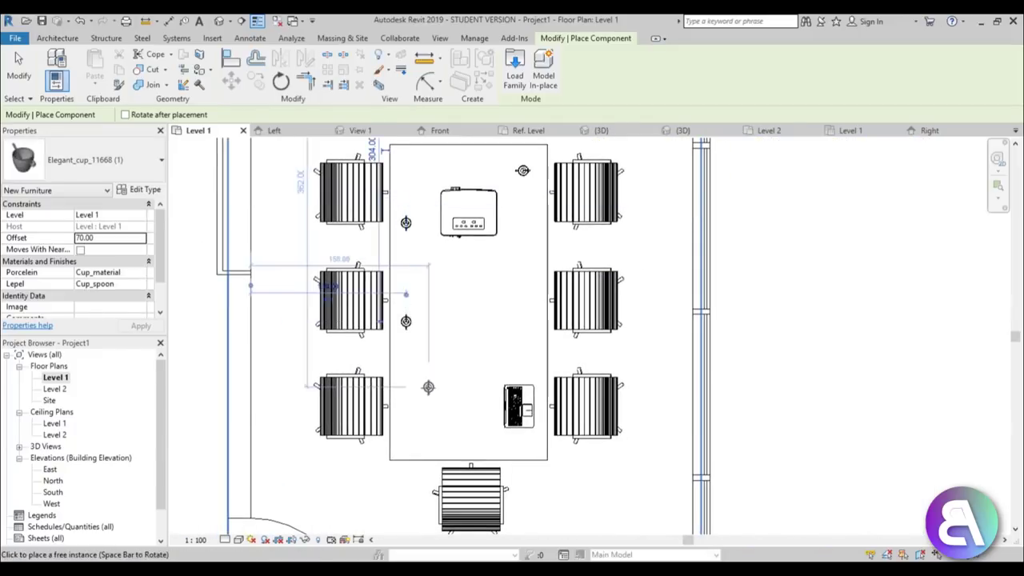
{"action": "left_click", "coordinate": [411, 381]}
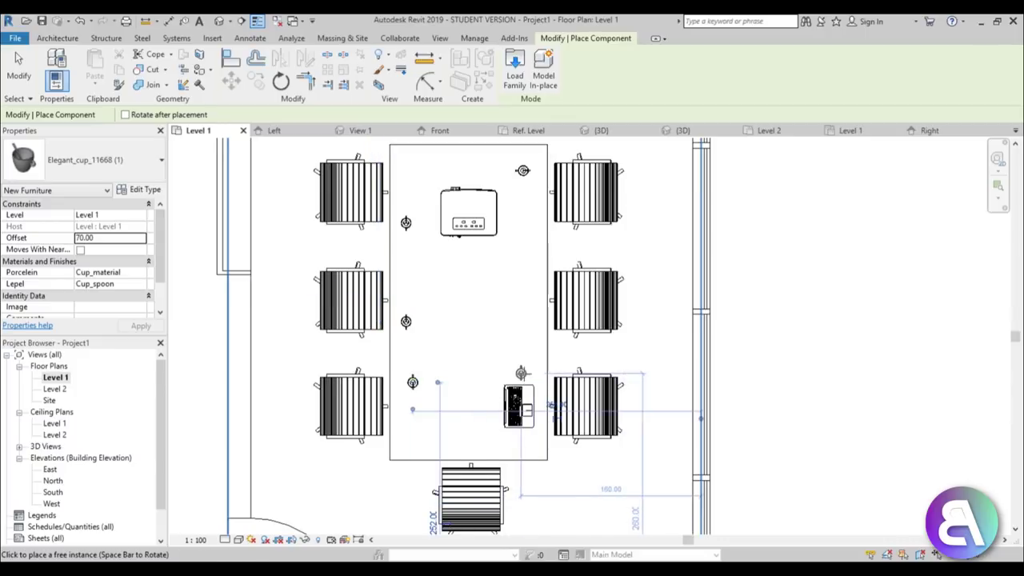
{"action": "left_click", "coordinate": [520, 374]}
{"action": "left_click", "coordinate": [532, 274]}
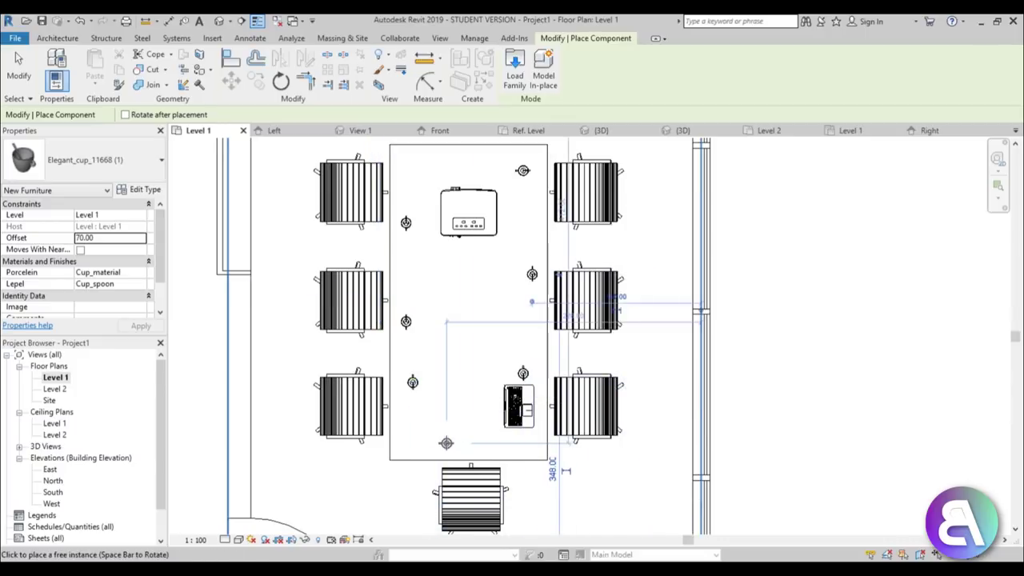
{"action": "left_click", "coordinate": [446, 442]}
{"action": "key", "text": "Escape"}
{"action": "key", "text": "Escape"}
{"action": "scroll", "coordinate": [455, 348], "scroll_direction": "down", "scroll_amount": 2}
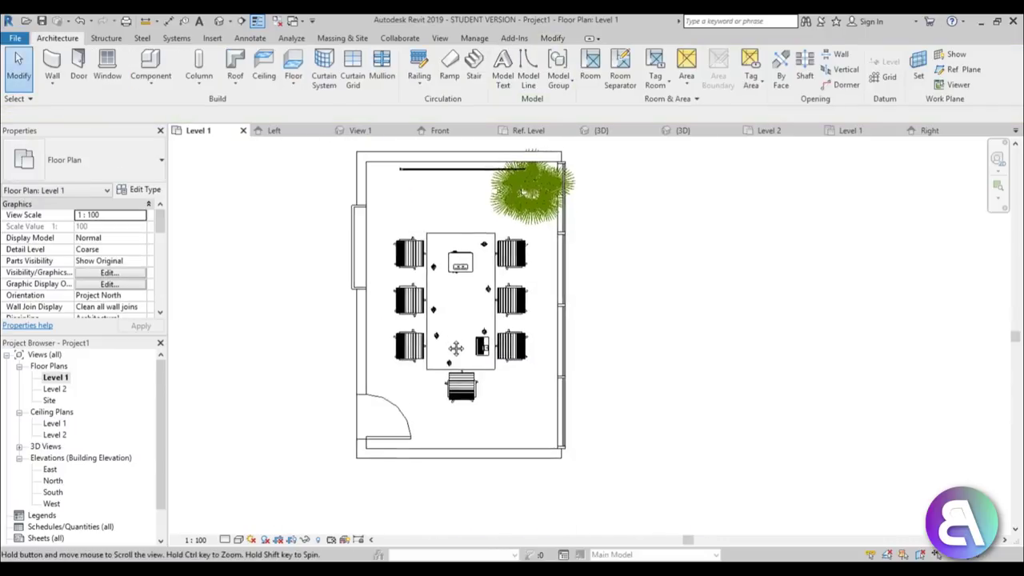
Inspect the laptop and cups on the table through the glazed wall in the 3D view.
{"action": "left_click", "coordinate": [221, 22]}
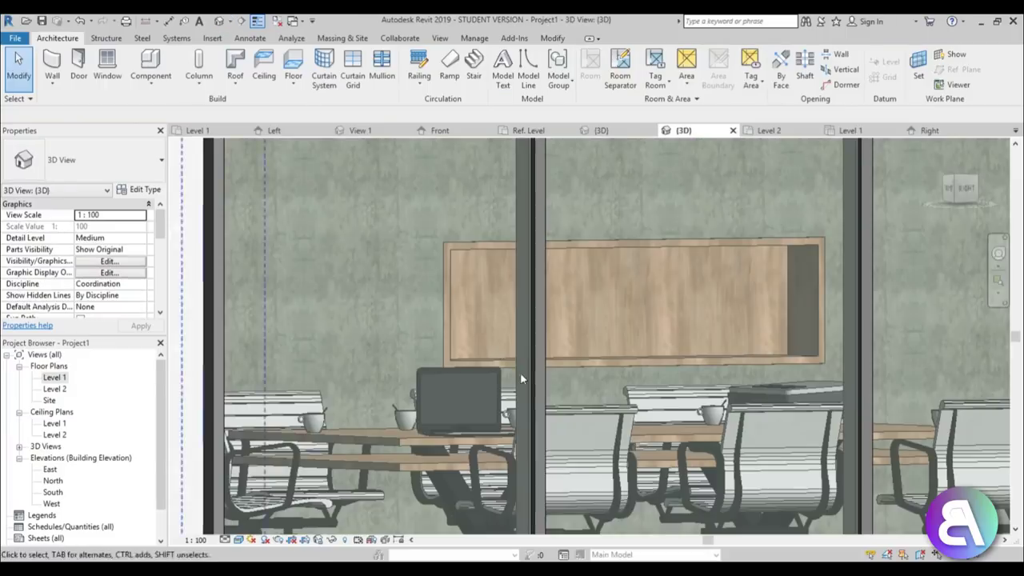
{"action": "middle_click_drag", "start_coordinate": [520, 372], "coordinate": [455, 351], "text": "shift"}
{"action": "scroll", "coordinate": [400, 409], "scroll_direction": "down", "scroll_amount": 5}
{"action": "scroll", "coordinate": [401, 410], "scroll_direction": "down", "scroll_amount": 2}
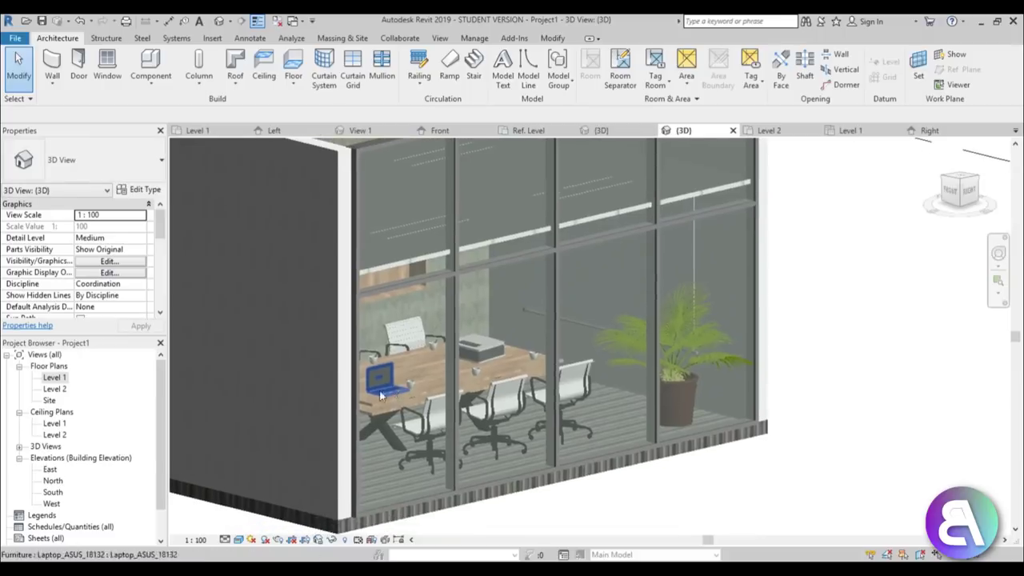
{"action": "scroll", "coordinate": [400, 409], "scroll_direction": "up", "scroll_amount": 2}
Create a camera view from the Level 1 floor plan, looking from the corner by the glazed wall diagonally across the table.
{"action": "double_click", "coordinate": [54, 378]}
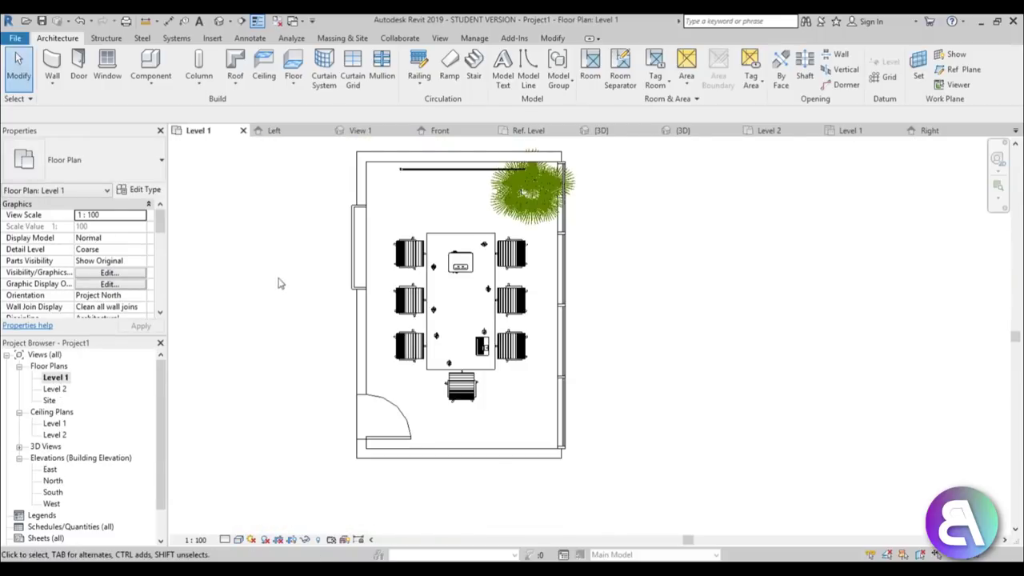
{"action": "left_click", "coordinate": [232, 21]}
{"action": "left_click", "coordinate": [240, 48]}
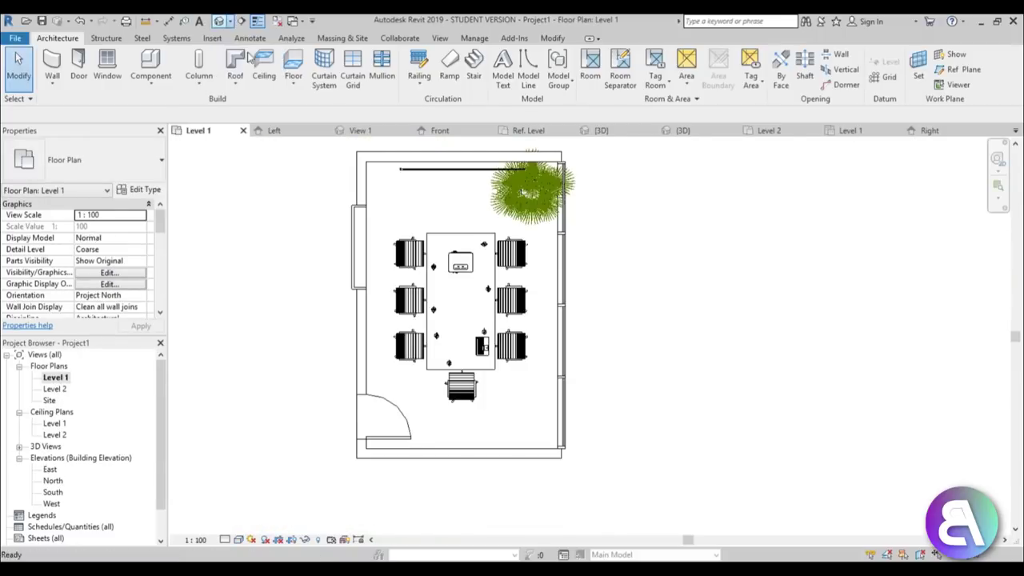
{"action": "scroll", "coordinate": [528, 423], "scroll_direction": "down", "scroll_amount": 2}
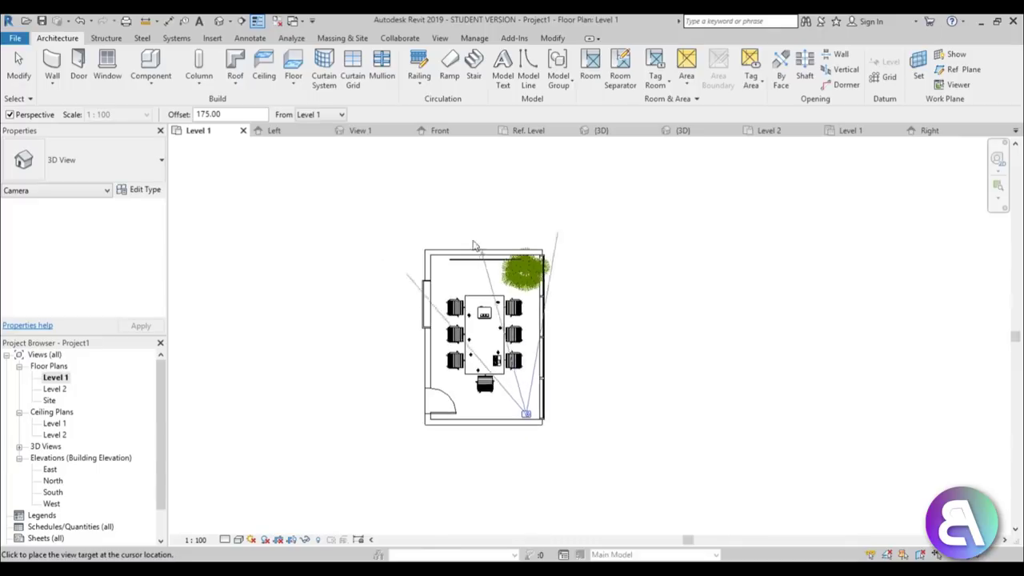
{"action": "left_click", "coordinate": [444, 191]}
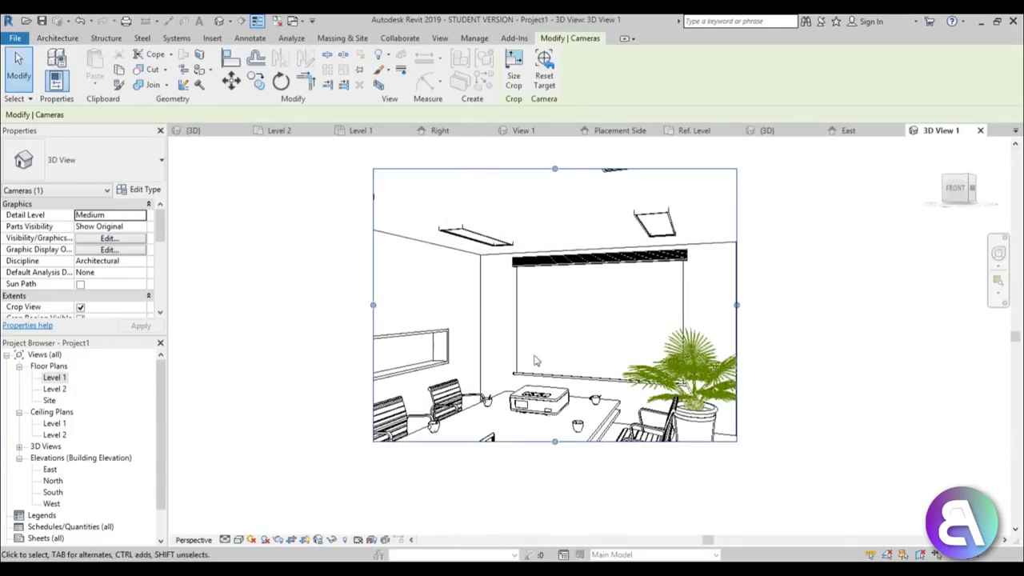
Set the camera's eye and target elevations to 140, and steer the view down towards the tabletop.
{"action": "left_click_drag", "start_coordinate": [160, 234], "coordinate": [160, 282]}
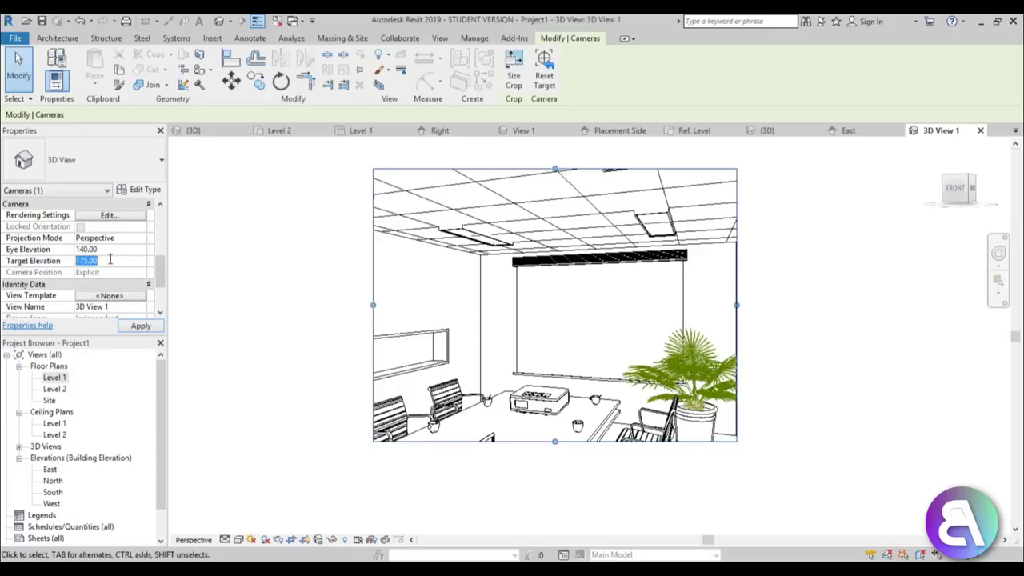
{"action": "left_click", "coordinate": [141, 325]}
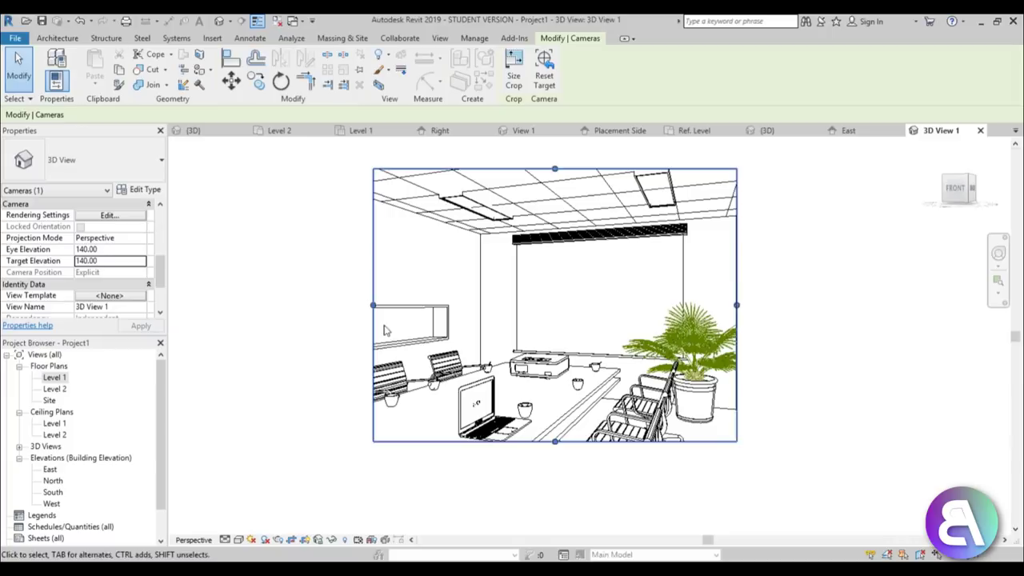
{"action": "left_click", "coordinate": [998, 256]}
{"action": "left_click_drag", "start_coordinate": [513, 363], "coordinate": [491, 366]}
{"action": "key", "text": "Escape"}
{"action": "key", "text": "Escape"}
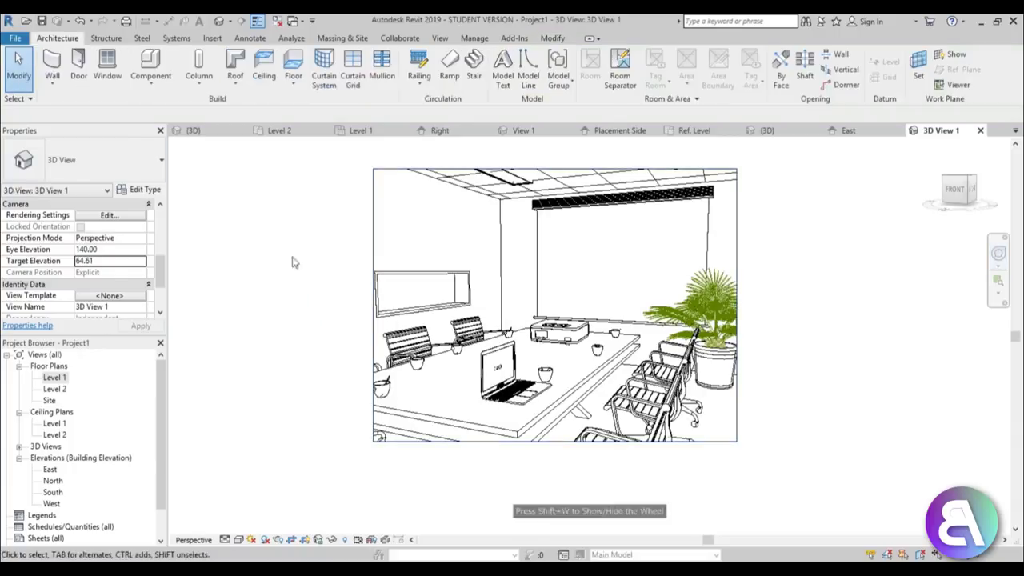
Enlarge the camera view's crop region on all sides to frame the chairs, table and glazed wall.
{"action": "left_click", "coordinate": [373, 305]}
{"action": "left_click_drag", "start_coordinate": [372, 304], "coordinate": [307, 305]}
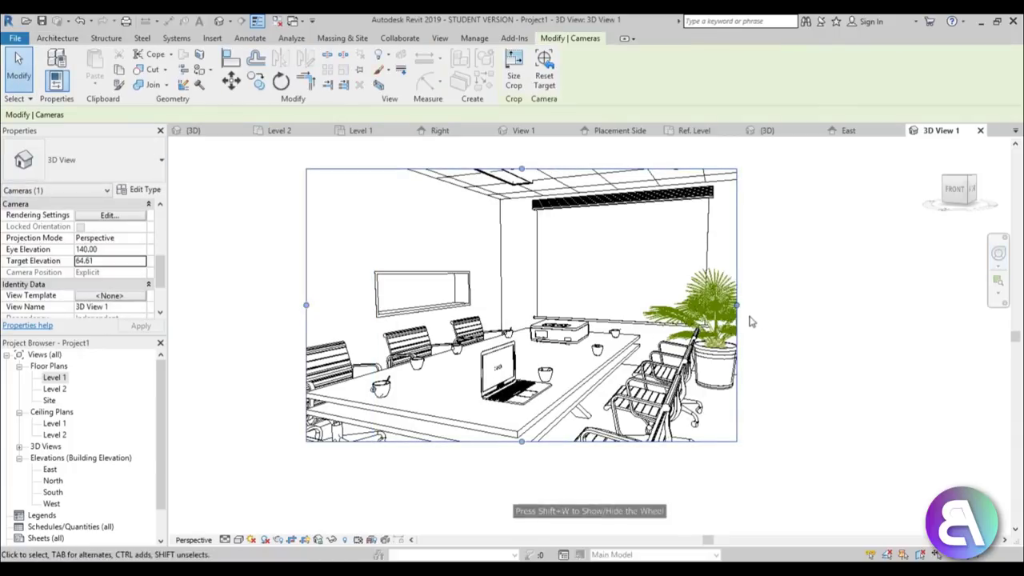
{"action": "left_click_drag", "start_coordinate": [737, 305], "coordinate": [811, 306]}
{"action": "scroll", "coordinate": [514, 363], "scroll_direction": "down", "scroll_amount": 2}
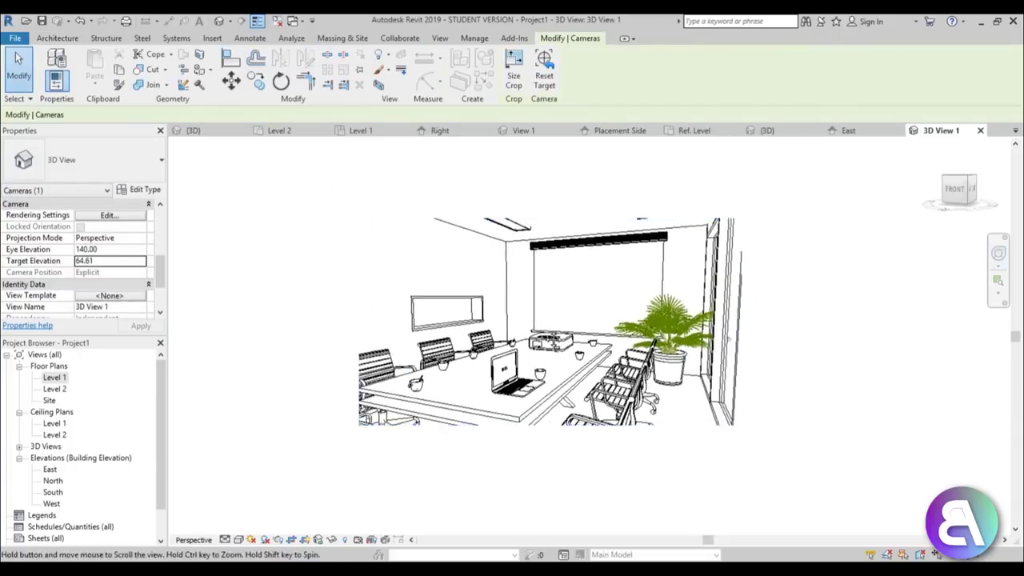
{"action": "scroll", "coordinate": [542, 172], "scroll_direction": "up", "scroll_amount": 2}
{"action": "scroll", "coordinate": [543, 172], "scroll_direction": "down", "scroll_amount": 1}
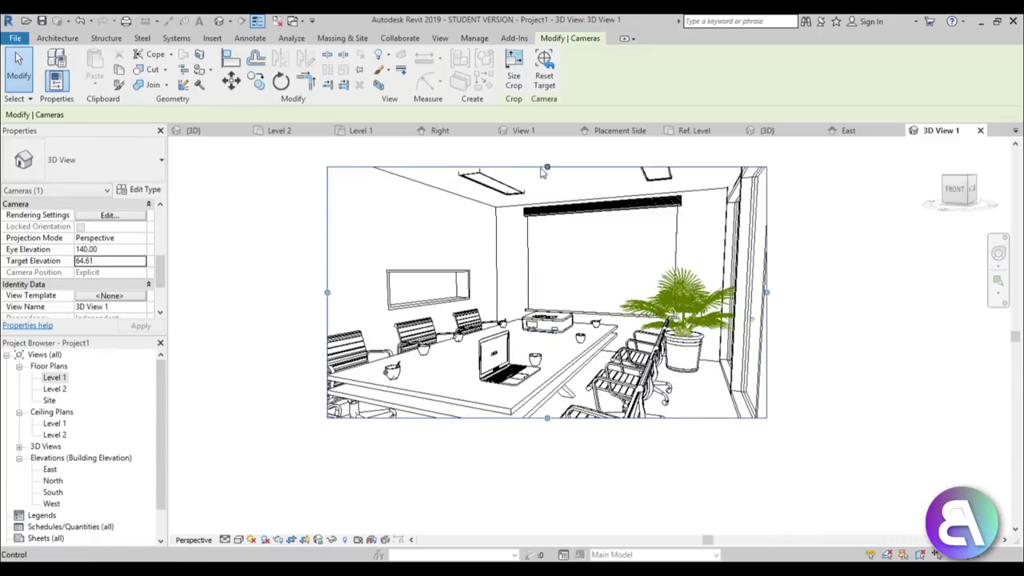
{"action": "scroll", "coordinate": [549, 435], "scroll_direction": "up", "scroll_amount": 1}
{"action": "left_click", "coordinate": [559, 456]}
{"action": "scroll", "coordinate": [544, 456], "scroll_direction": "down", "scroll_amount": 1}
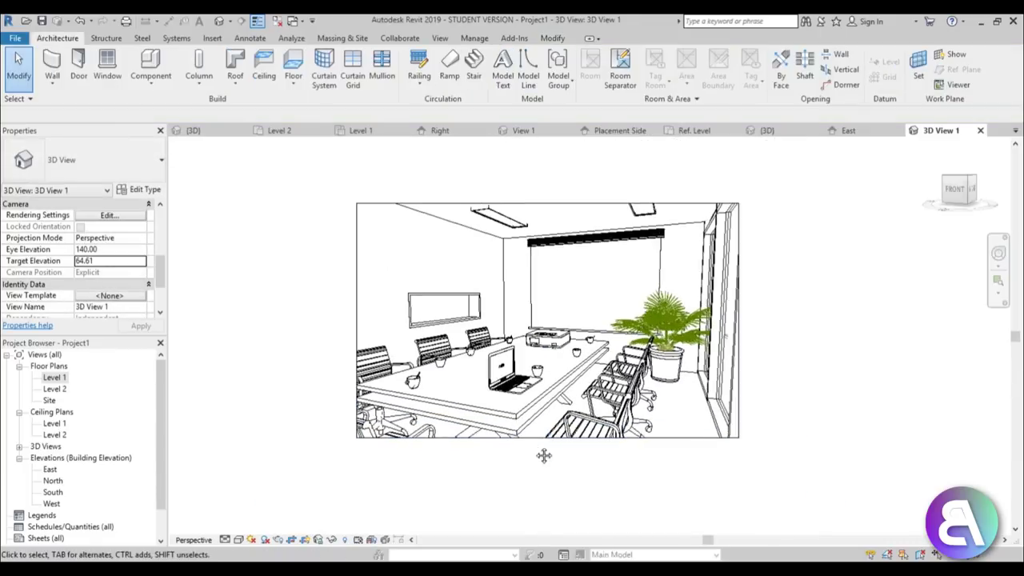
Switch the camera view's visual style to Realistic.
{"action": "scroll", "coordinate": [541, 328], "scroll_direction": "up", "scroll_amount": 2}
{"action": "scroll", "coordinate": [452, 432], "scroll_direction": "down", "scroll_amount": 1}
{"action": "scroll", "coordinate": [452, 433], "scroll_direction": "up", "scroll_amount": 1}
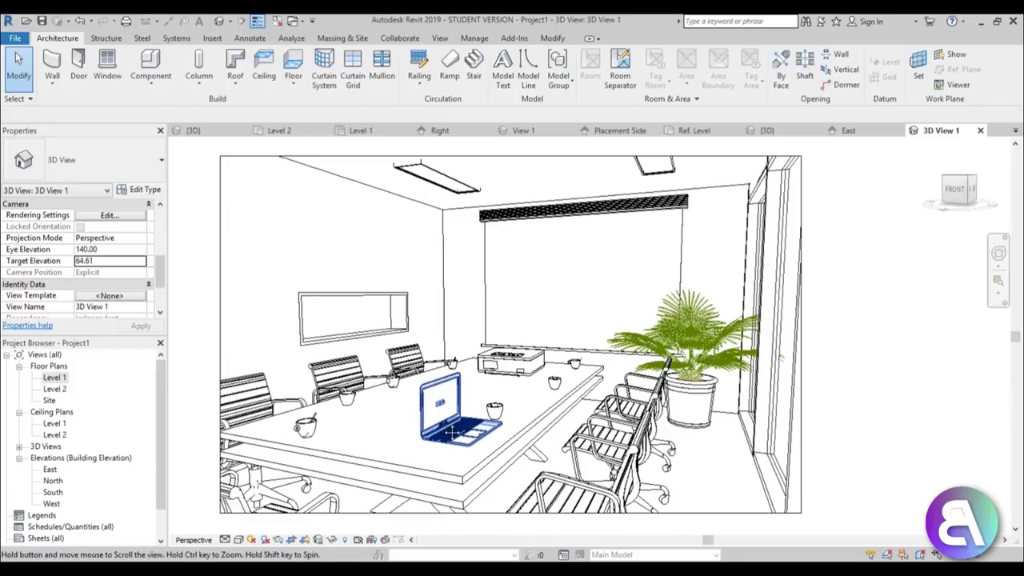
{"action": "scroll", "coordinate": [452, 433], "scroll_direction": "down", "scroll_amount": 1}
{"action": "scroll", "coordinate": [383, 301], "scroll_direction": "up", "scroll_amount": 1}
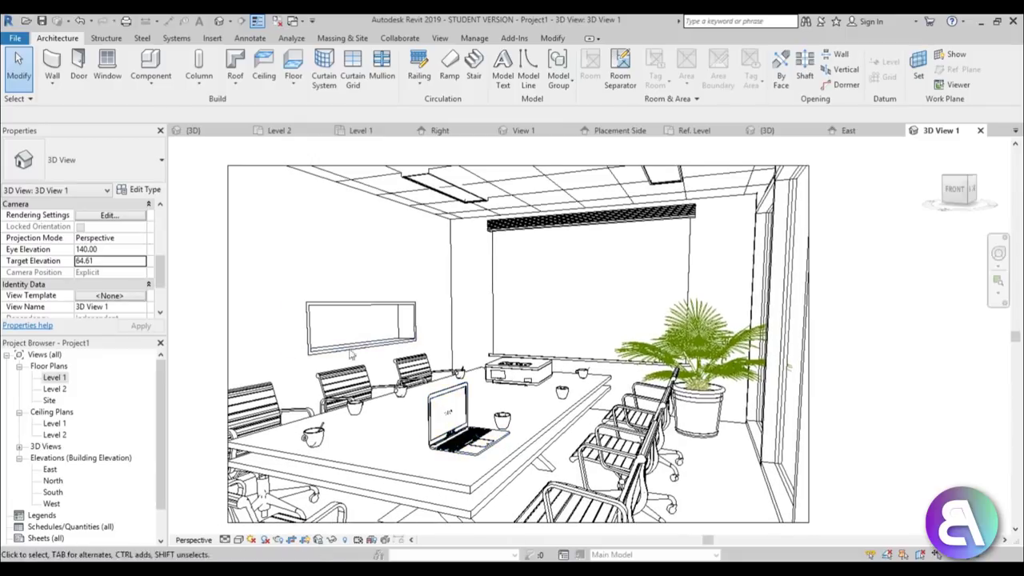
{"action": "left_click", "coordinate": [237, 540]}
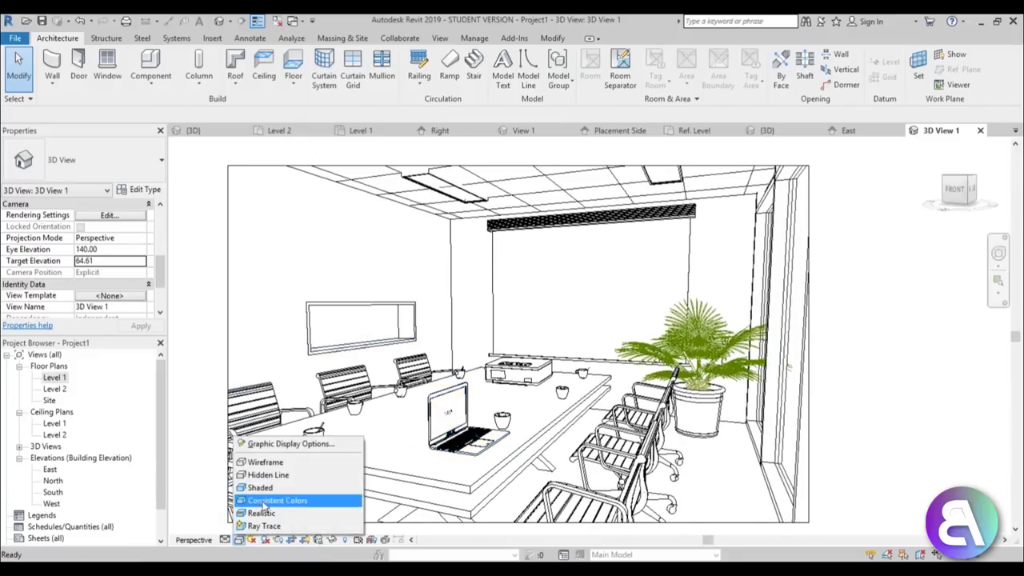
{"action": "left_click", "coordinate": [262, 512]}
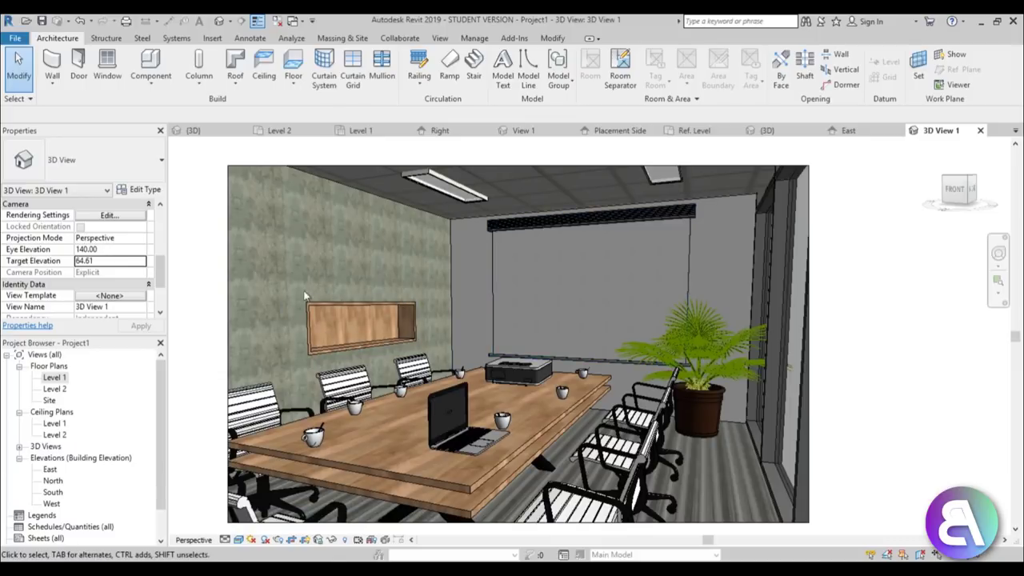
Render the camera view at Medium quality with the Interior: Sun and Artificial lighting scheme.
{"action": "key", "text": "r"}
{"action": "key", "text": "r"}
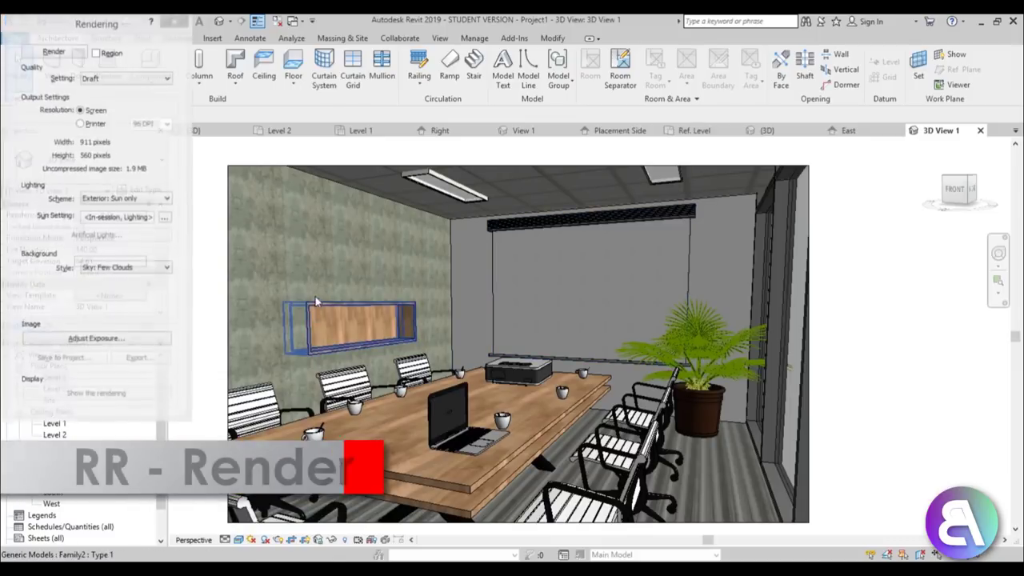
{"action": "left_click", "coordinate": [80, 77]}
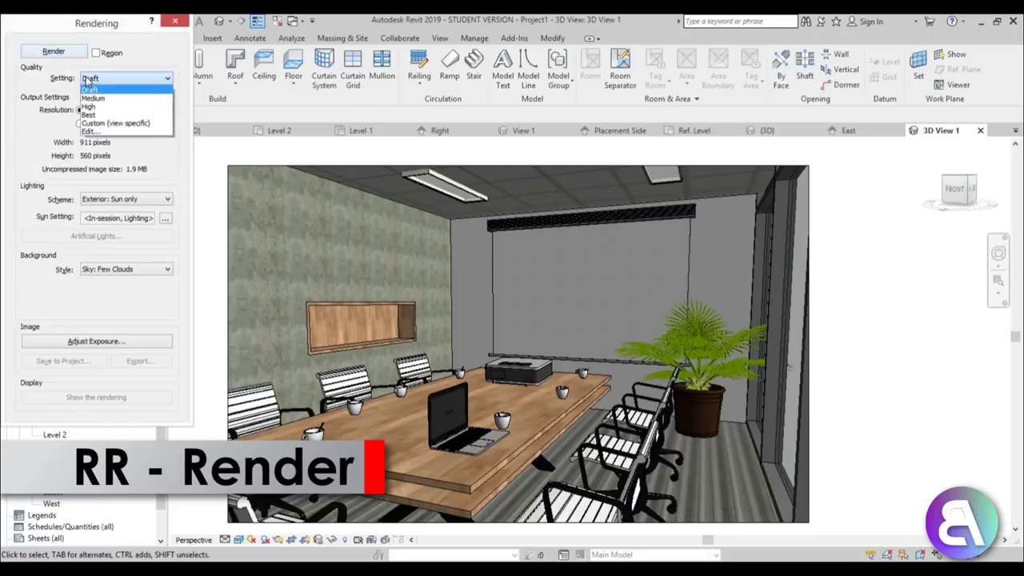
{"action": "left_click", "coordinate": [91, 92]}
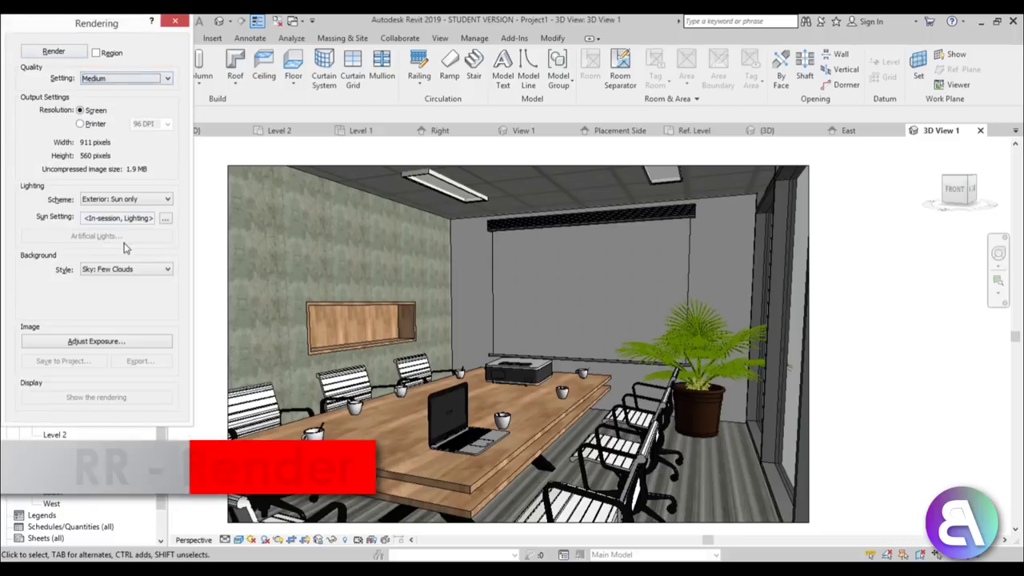
{"action": "left_click", "coordinate": [96, 199]}
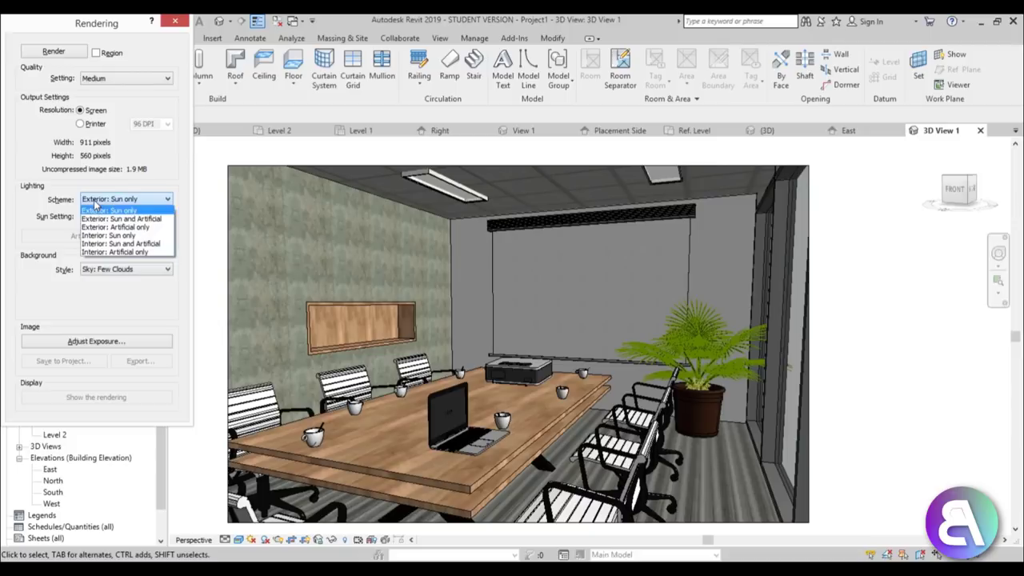
{"action": "left_click", "coordinate": [100, 243]}
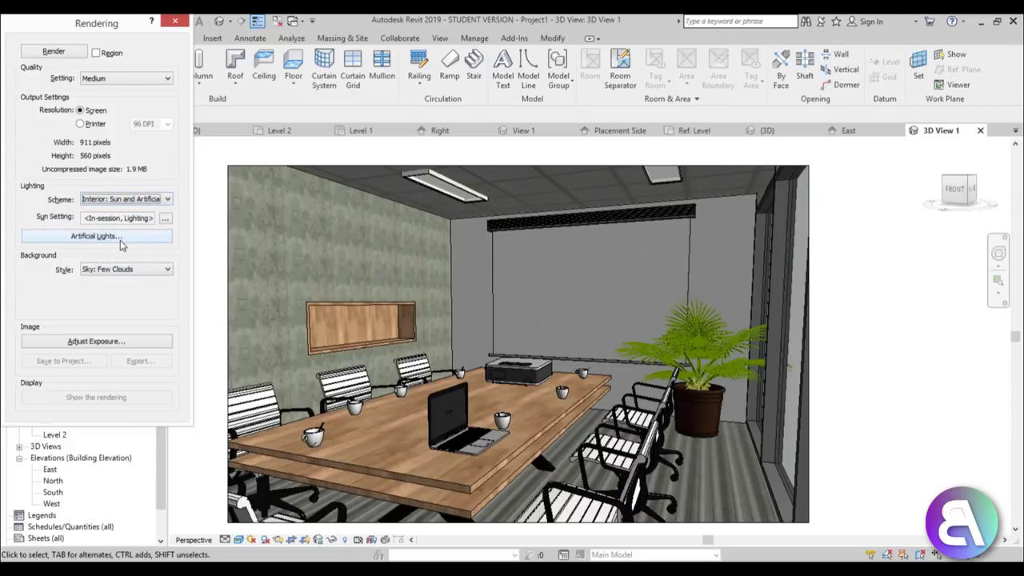
{"action": "left_click", "coordinate": [51, 52]}
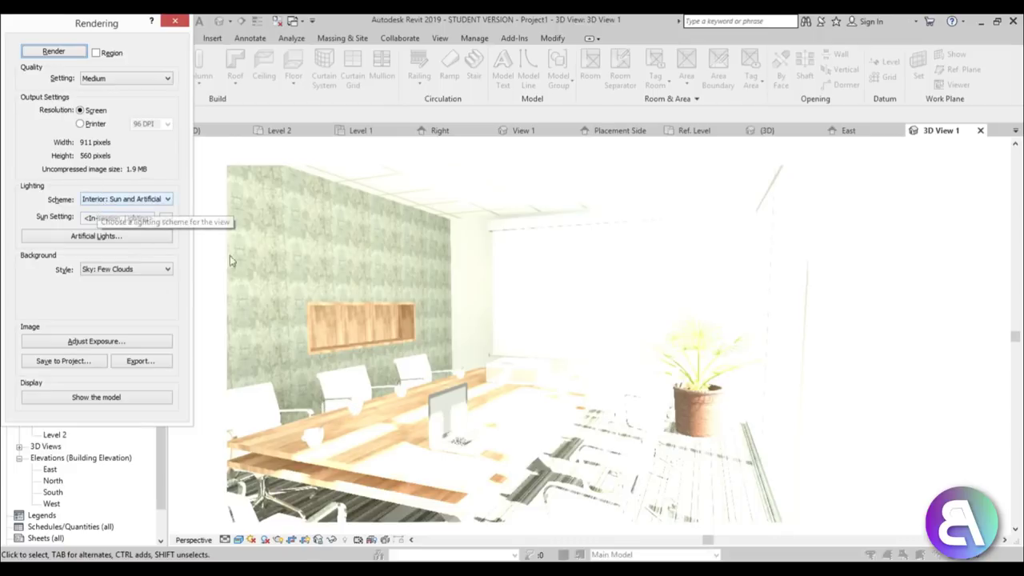
Darken the overexposed rendering by raising its exposure value to 11.56.
{"action": "left_click", "coordinate": [96, 342]}
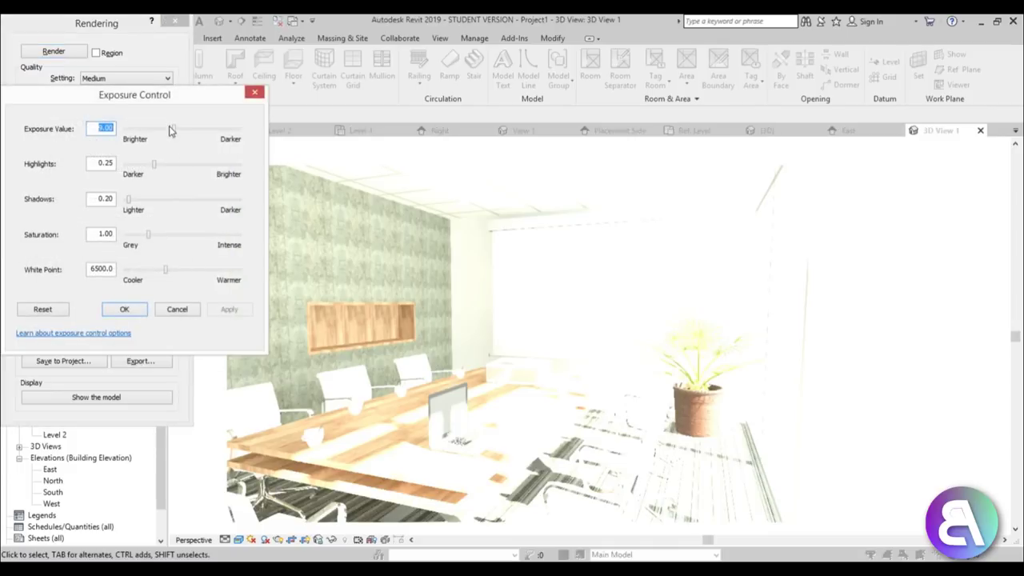
{"action": "left_click_drag", "start_coordinate": [176, 133], "coordinate": [189, 132]}
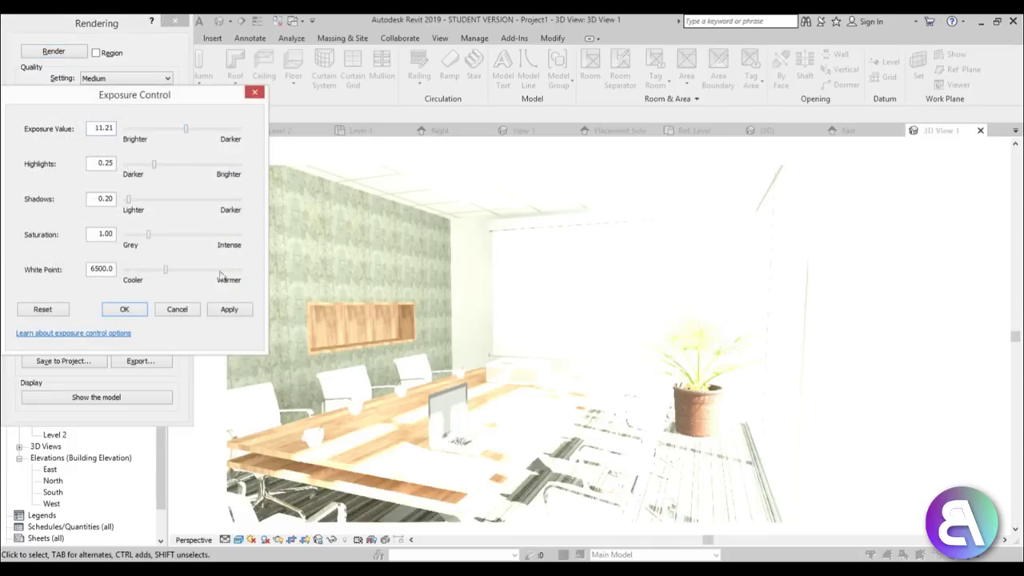
{"action": "left_click", "coordinate": [230, 311]}
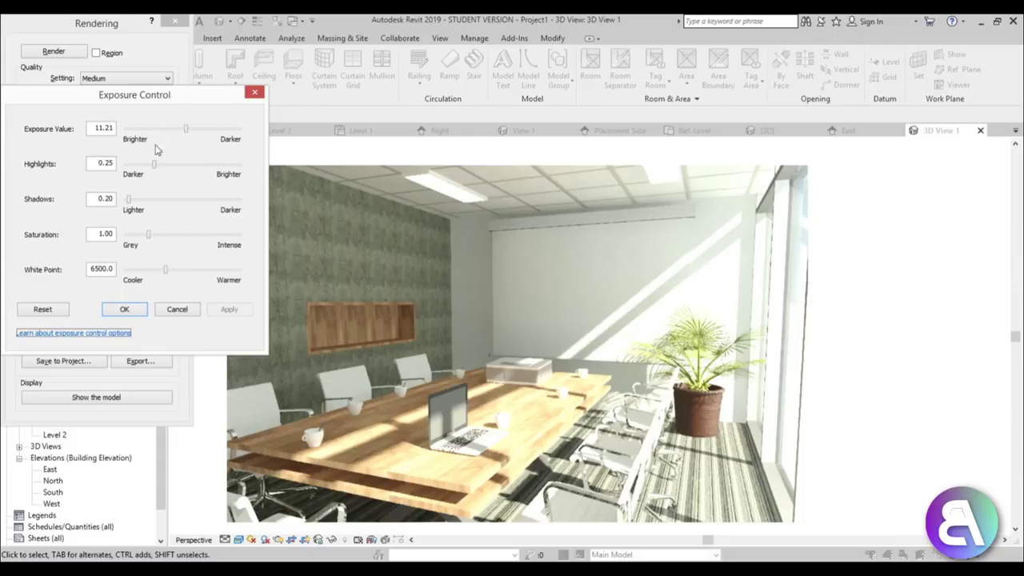
{"action": "left_click_drag", "start_coordinate": [185, 130], "coordinate": [189, 131]}
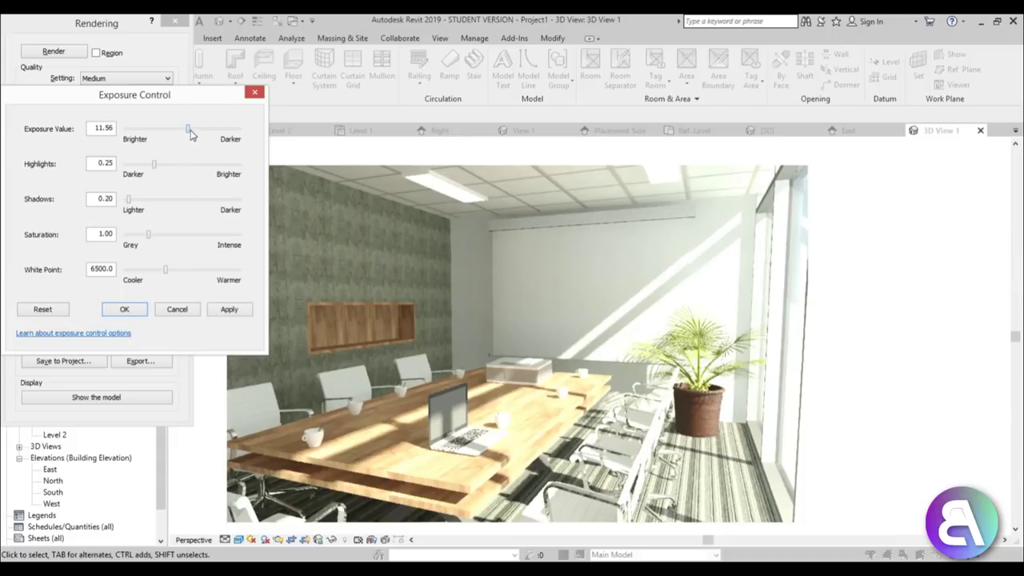
{"action": "left_click", "coordinate": [229, 308]}
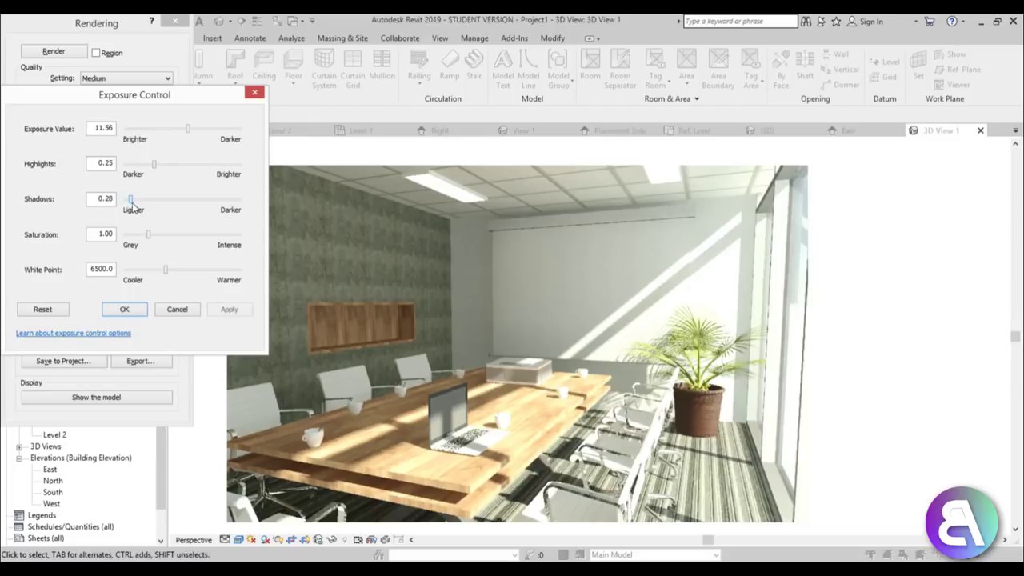
Lighten the rendering's shadows to 0.10 and warm its white point to 7065.2.
{"action": "left_click_drag", "start_coordinate": [130, 205], "coordinate": [124, 206]}
{"action": "left_click", "coordinate": [229, 308]}
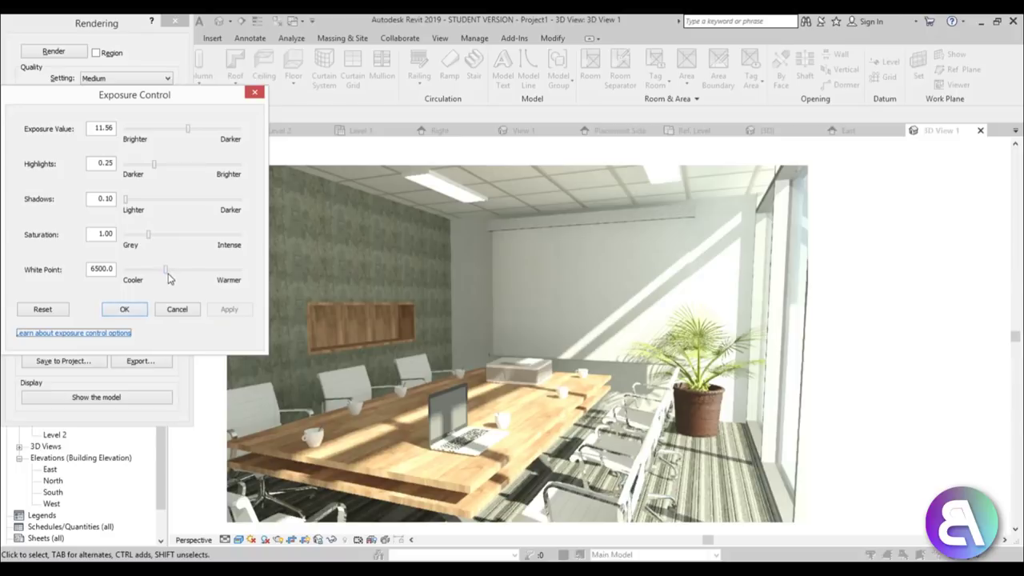
{"action": "left_click_drag", "start_coordinate": [165, 270], "coordinate": [170, 270]}
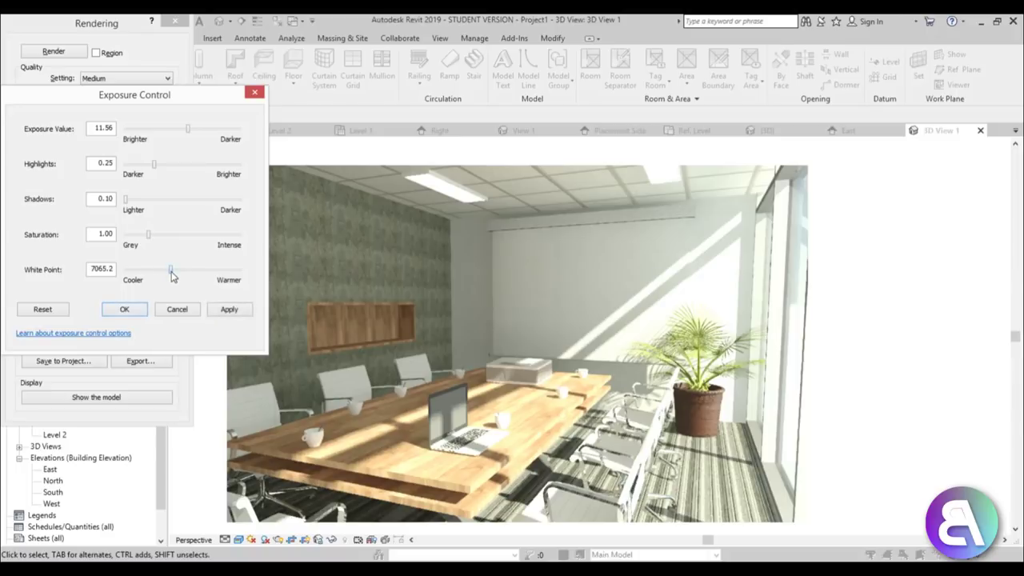
{"action": "left_click", "coordinate": [228, 310]}
Try an exposure value of 10.85, settle on 11.33, and check the adjusted rendering.
{"action": "left_click_drag", "start_coordinate": [189, 132], "coordinate": [184, 134]}
{"action": "left_click", "coordinate": [227, 309]}
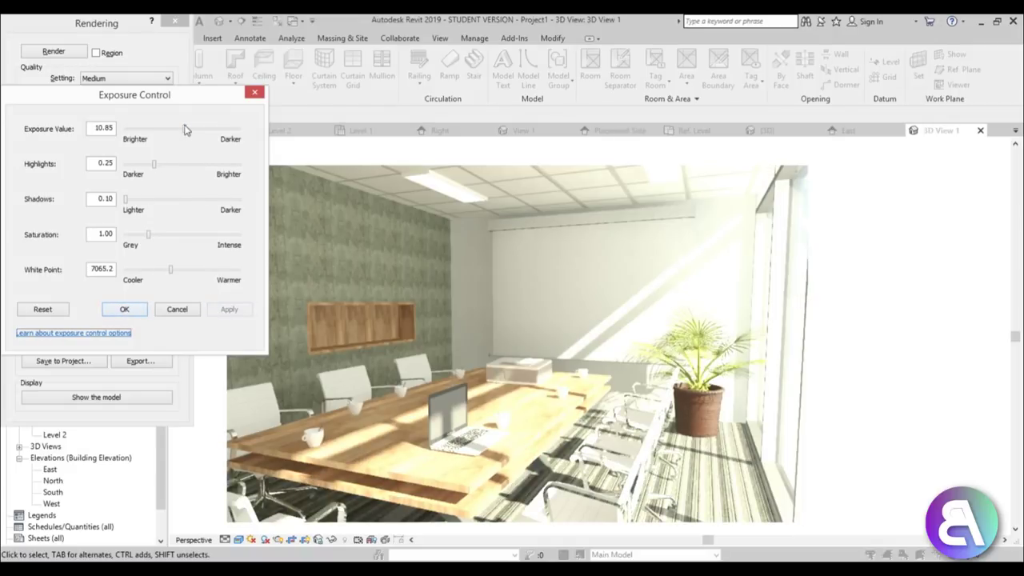
{"action": "left_click_drag", "start_coordinate": [187, 131], "coordinate": [190, 133]}
{"action": "left_click", "coordinate": [228, 310]}
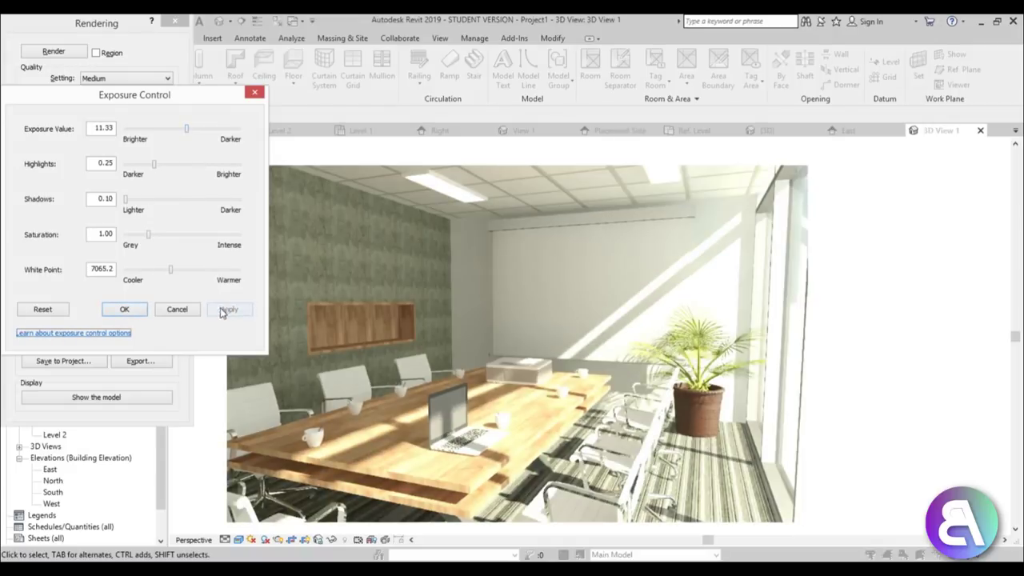
{"action": "left_click", "coordinate": [131, 313]}
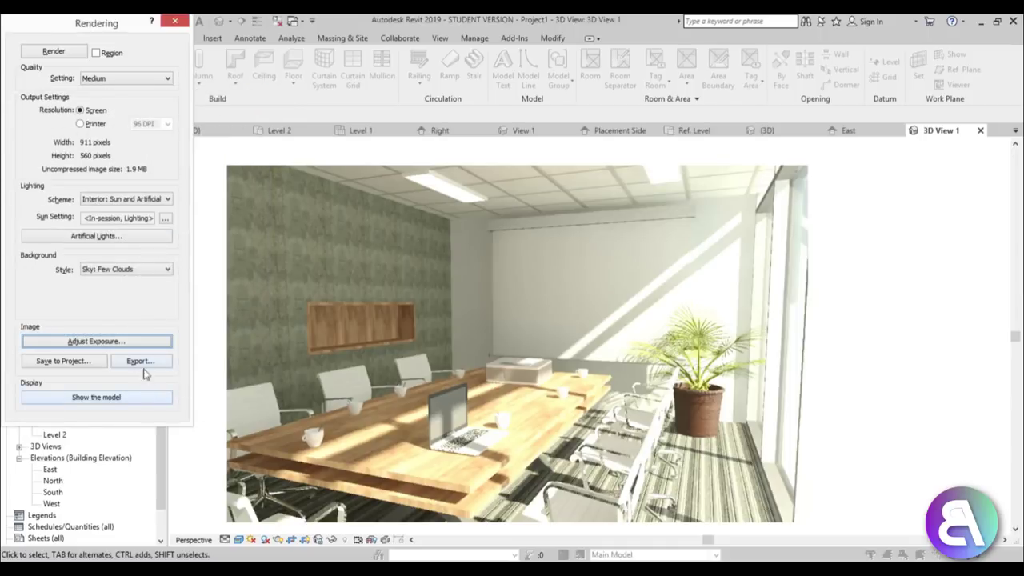
{"action": "left_click", "coordinate": [490, 384]}
{"action": "scroll", "coordinate": [440, 364], "scroll_direction": "up", "scroll_amount": 1}
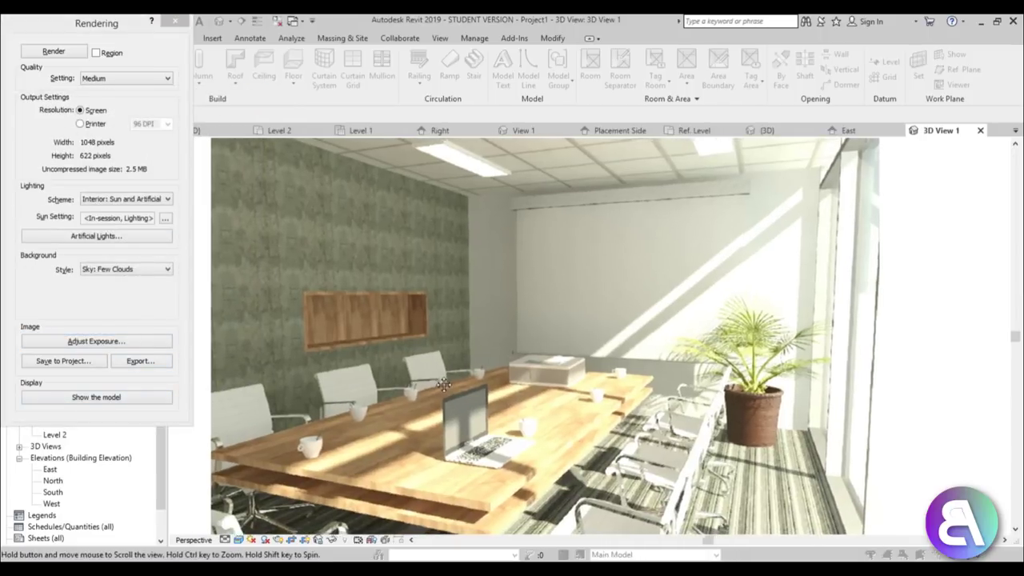
{"action": "scroll", "coordinate": [442, 375], "scroll_direction": "down", "scroll_amount": 1}
{"action": "middle_click_drag", "start_coordinate": [442, 375], "coordinate": [438, 385]}
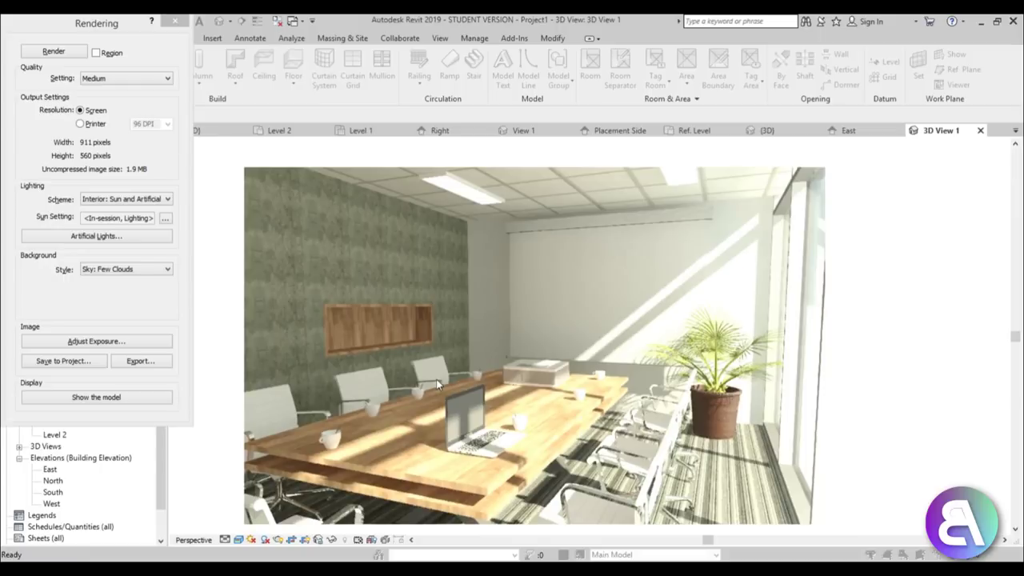